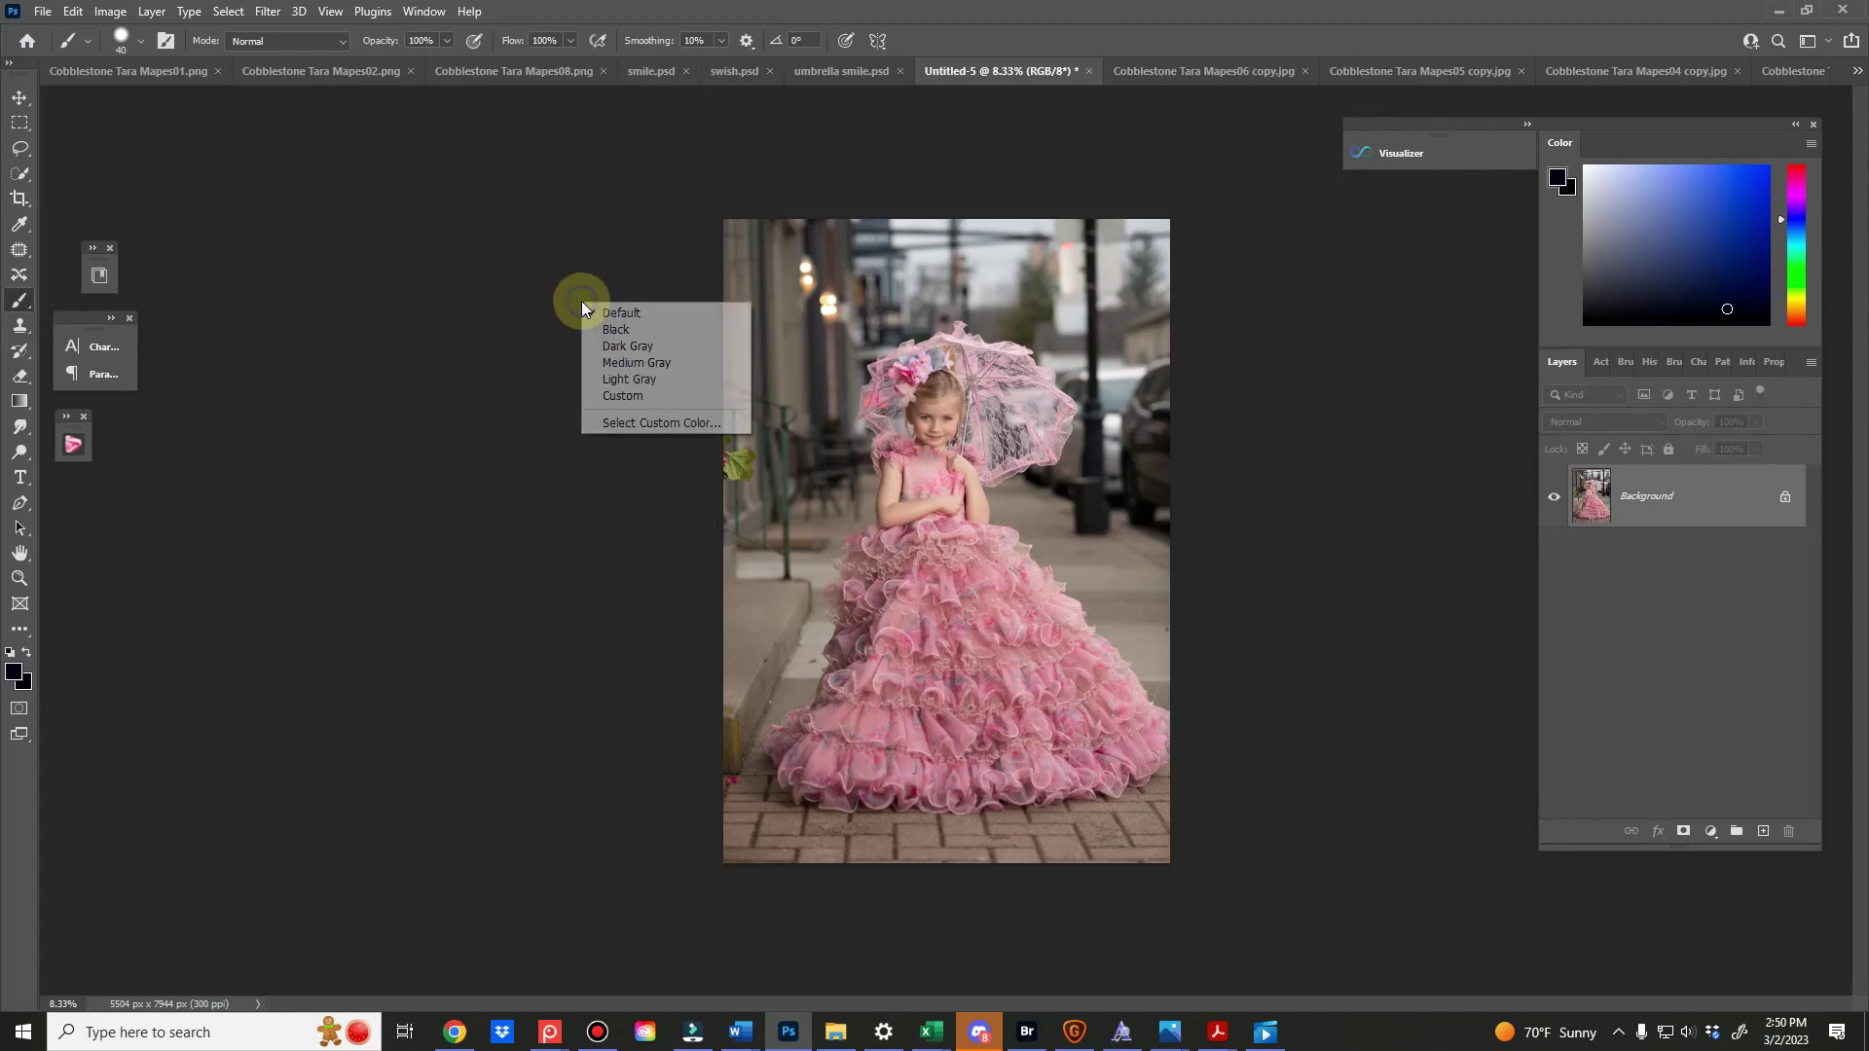
Switch from the brush to the Quick Selection tool in the toolbar
left_click(605, 250)
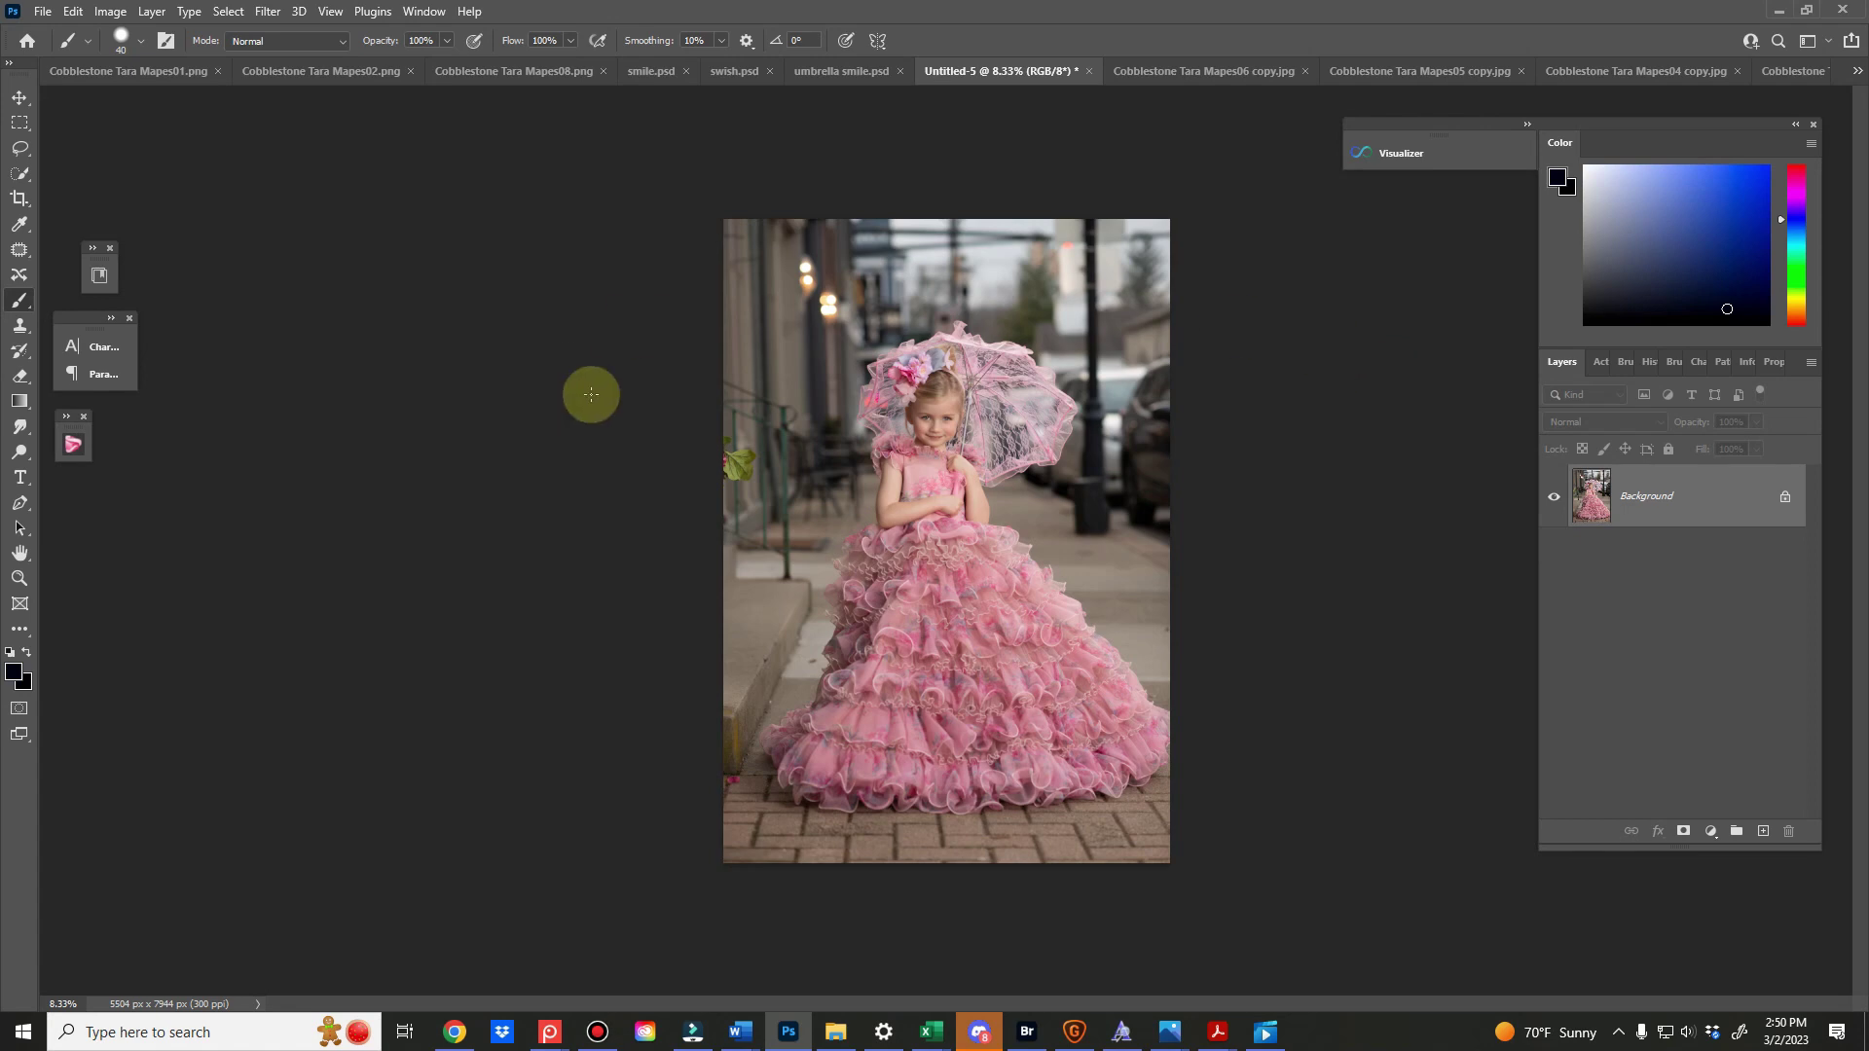
Use Quick Selection's Select Subject to outline the girl, her dress and lace umbrella
left_click(17, 176)
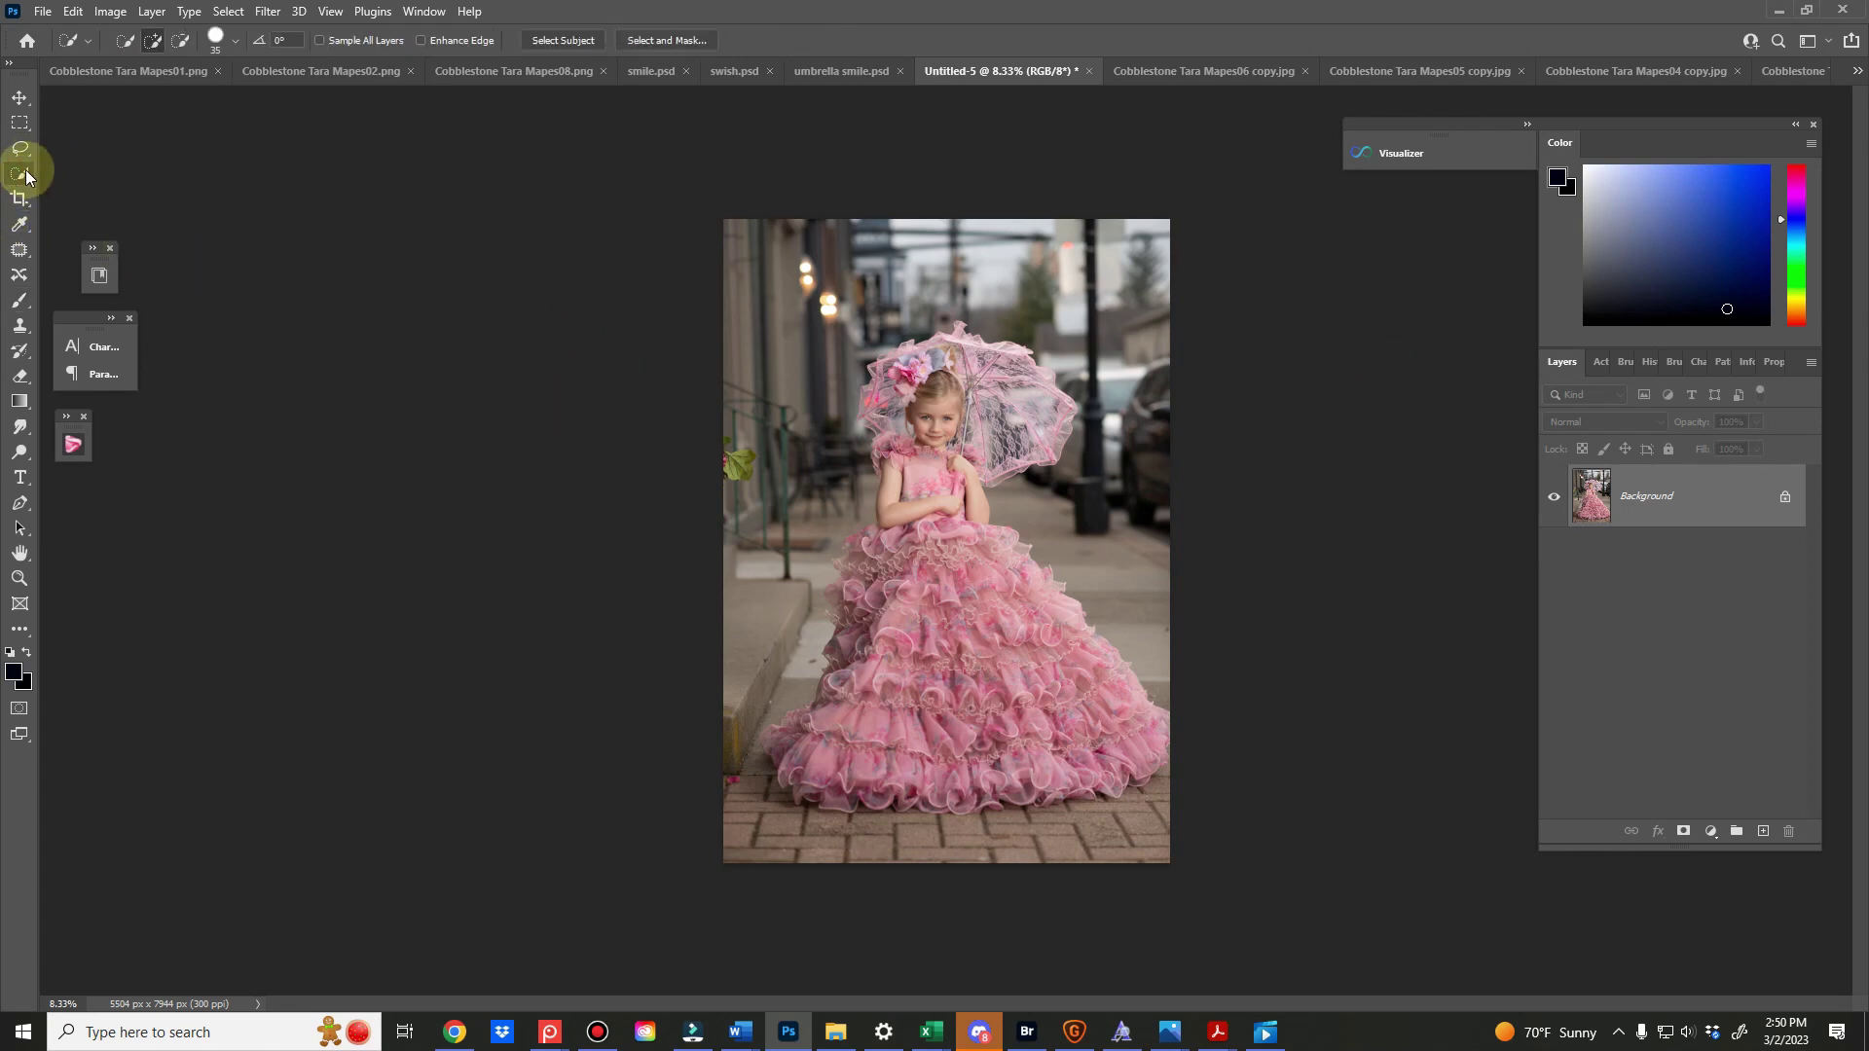
left_click(562, 40)
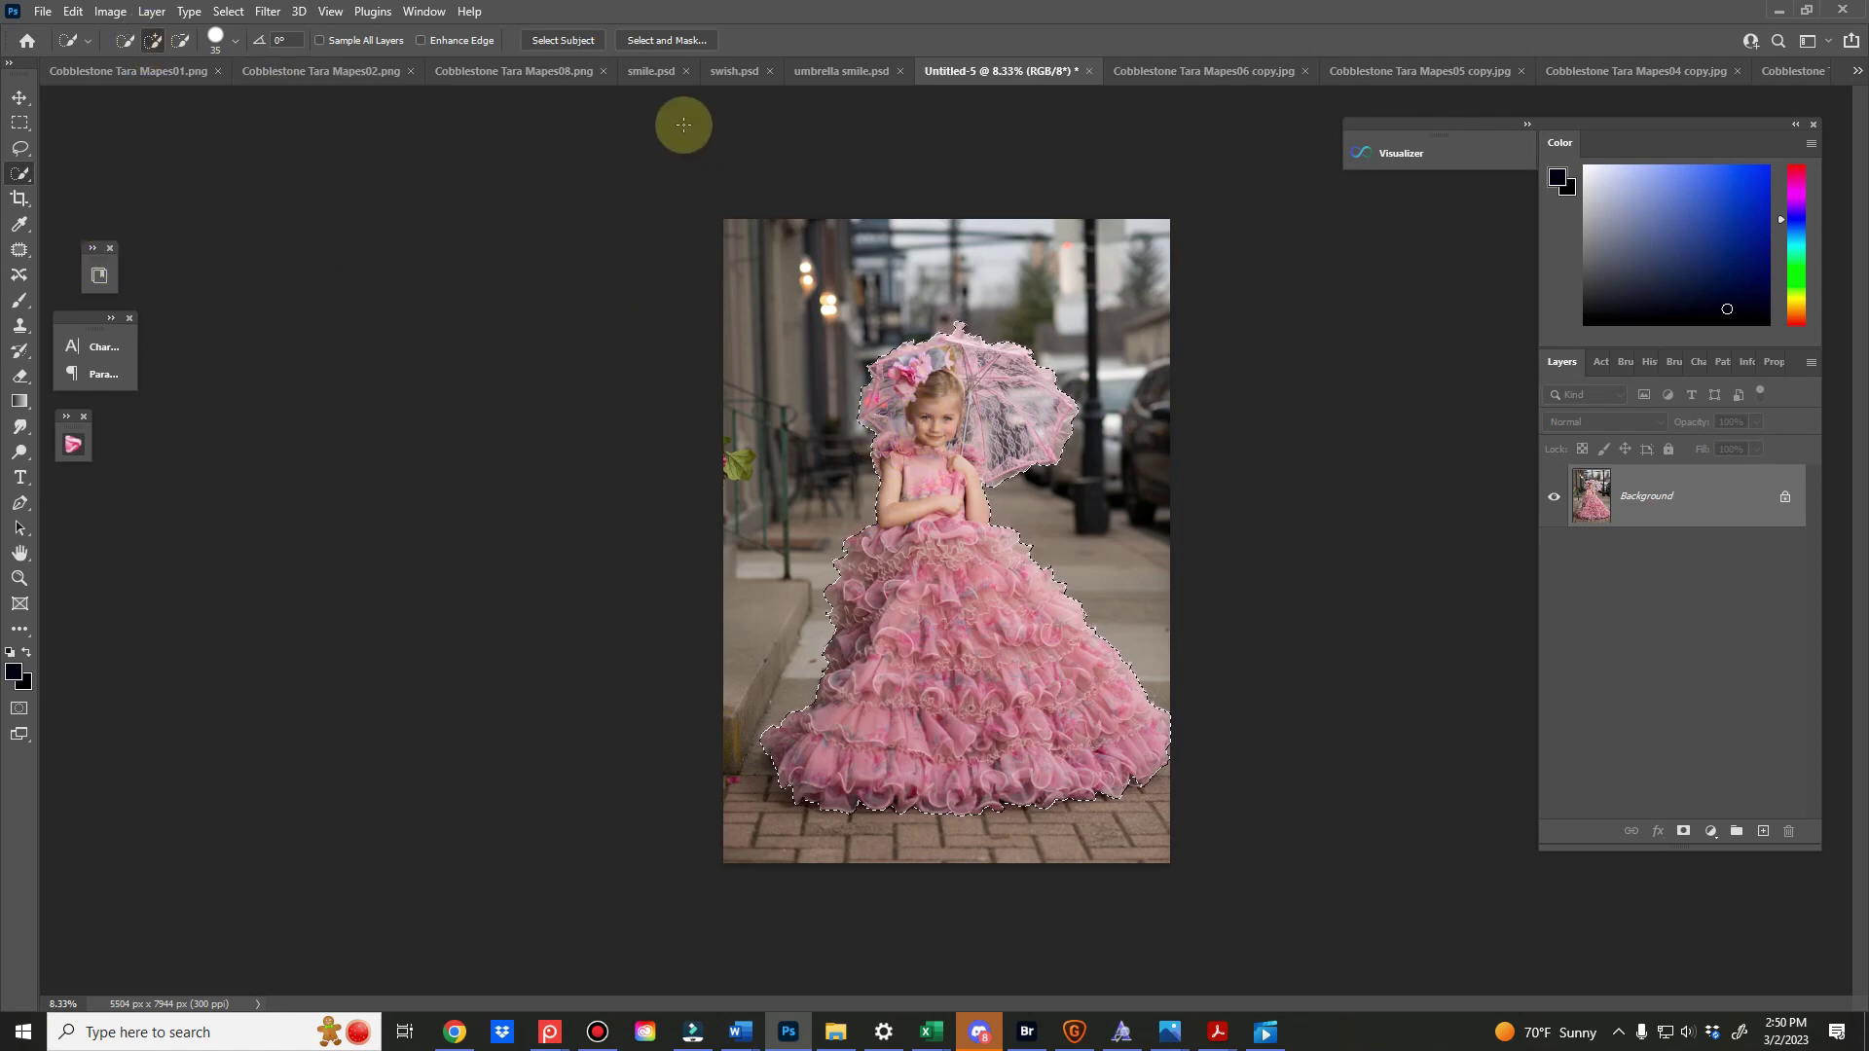
Open Select and Mask in Overlay view, with 1.3 px feather and layer-mask output
left_click(667, 40)
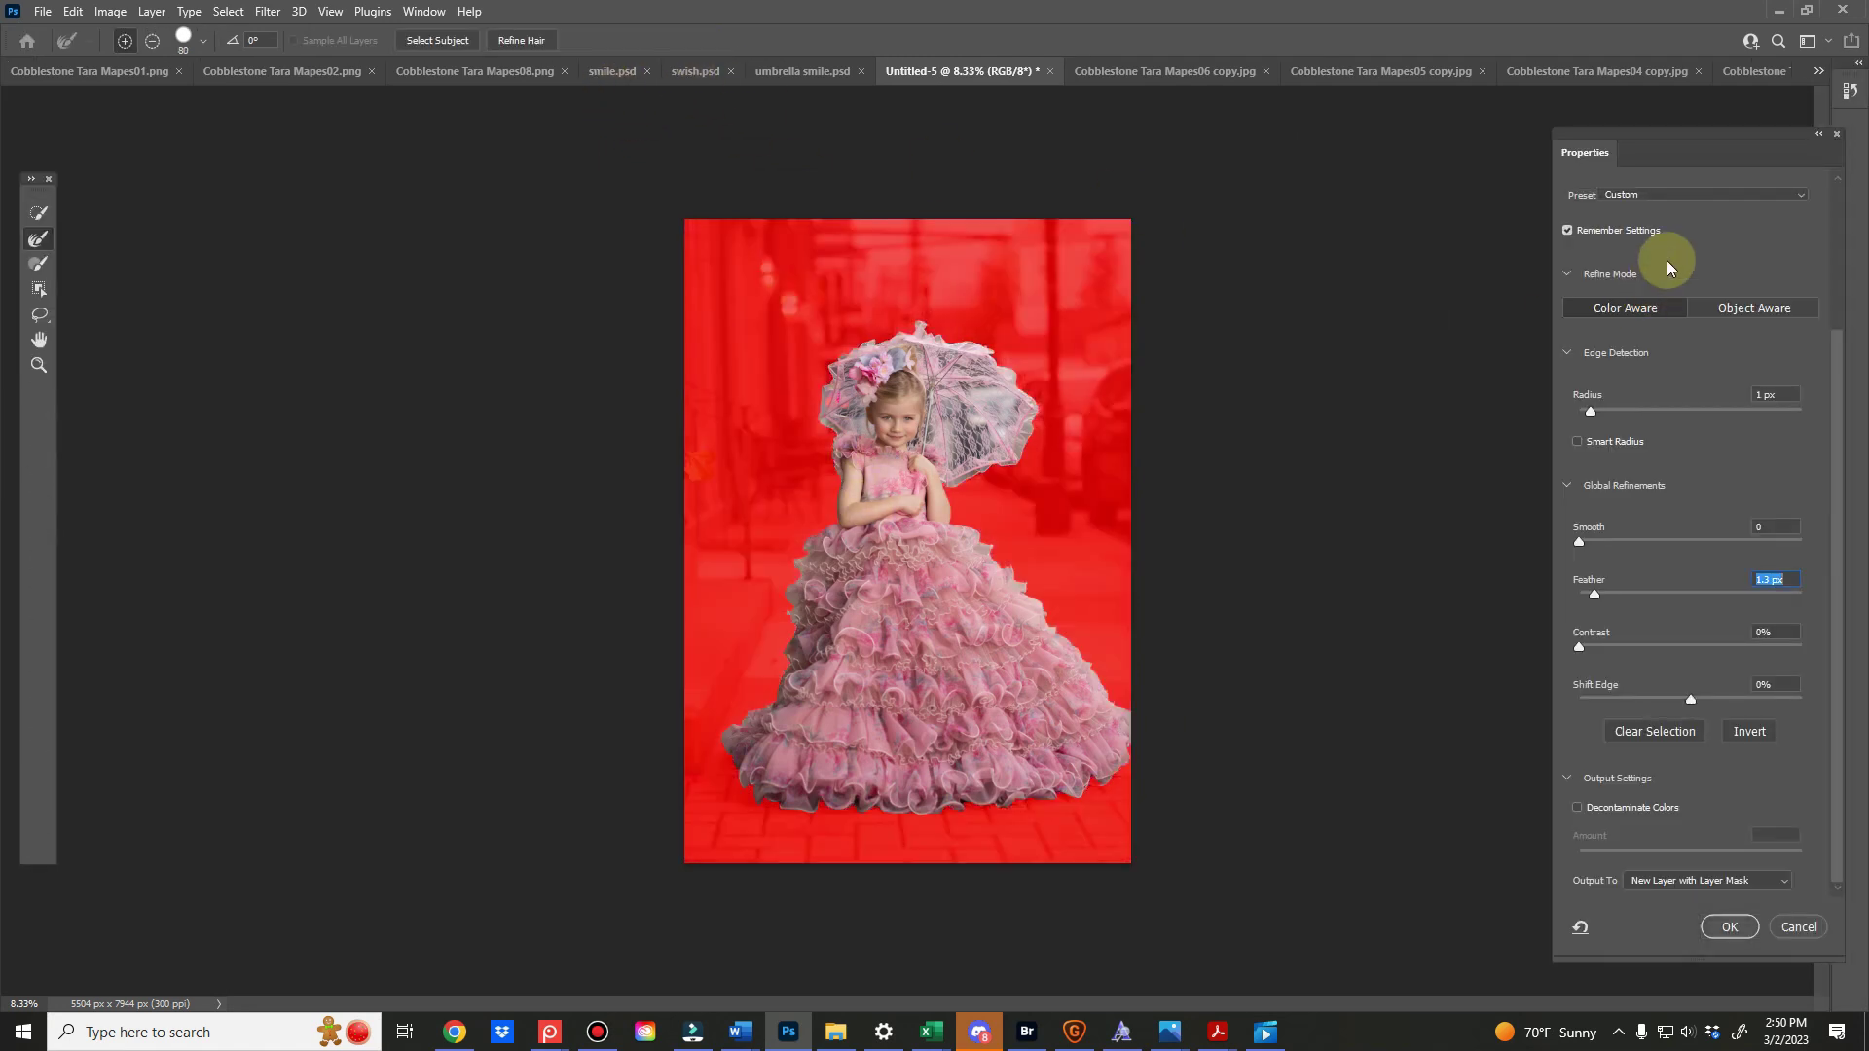
scroll(1718, 288, "up", 2)
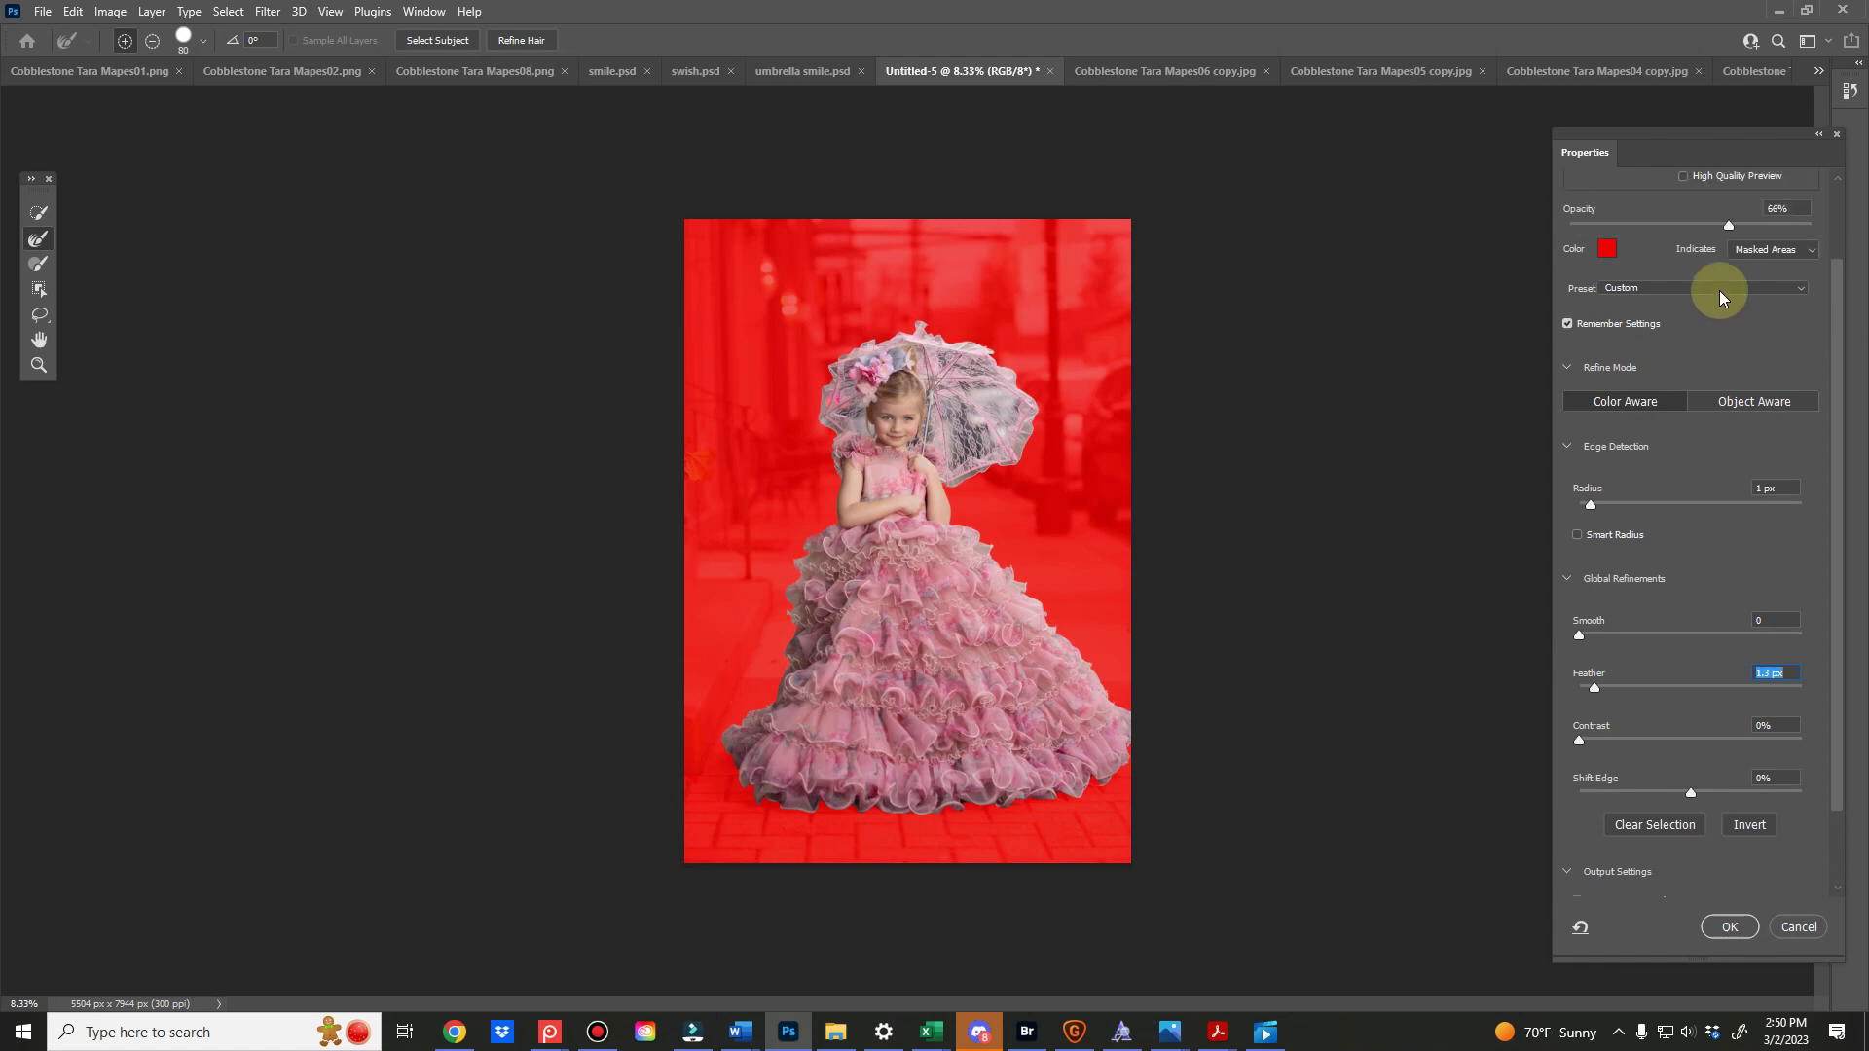
scroll(1627, 336, "up", 2)
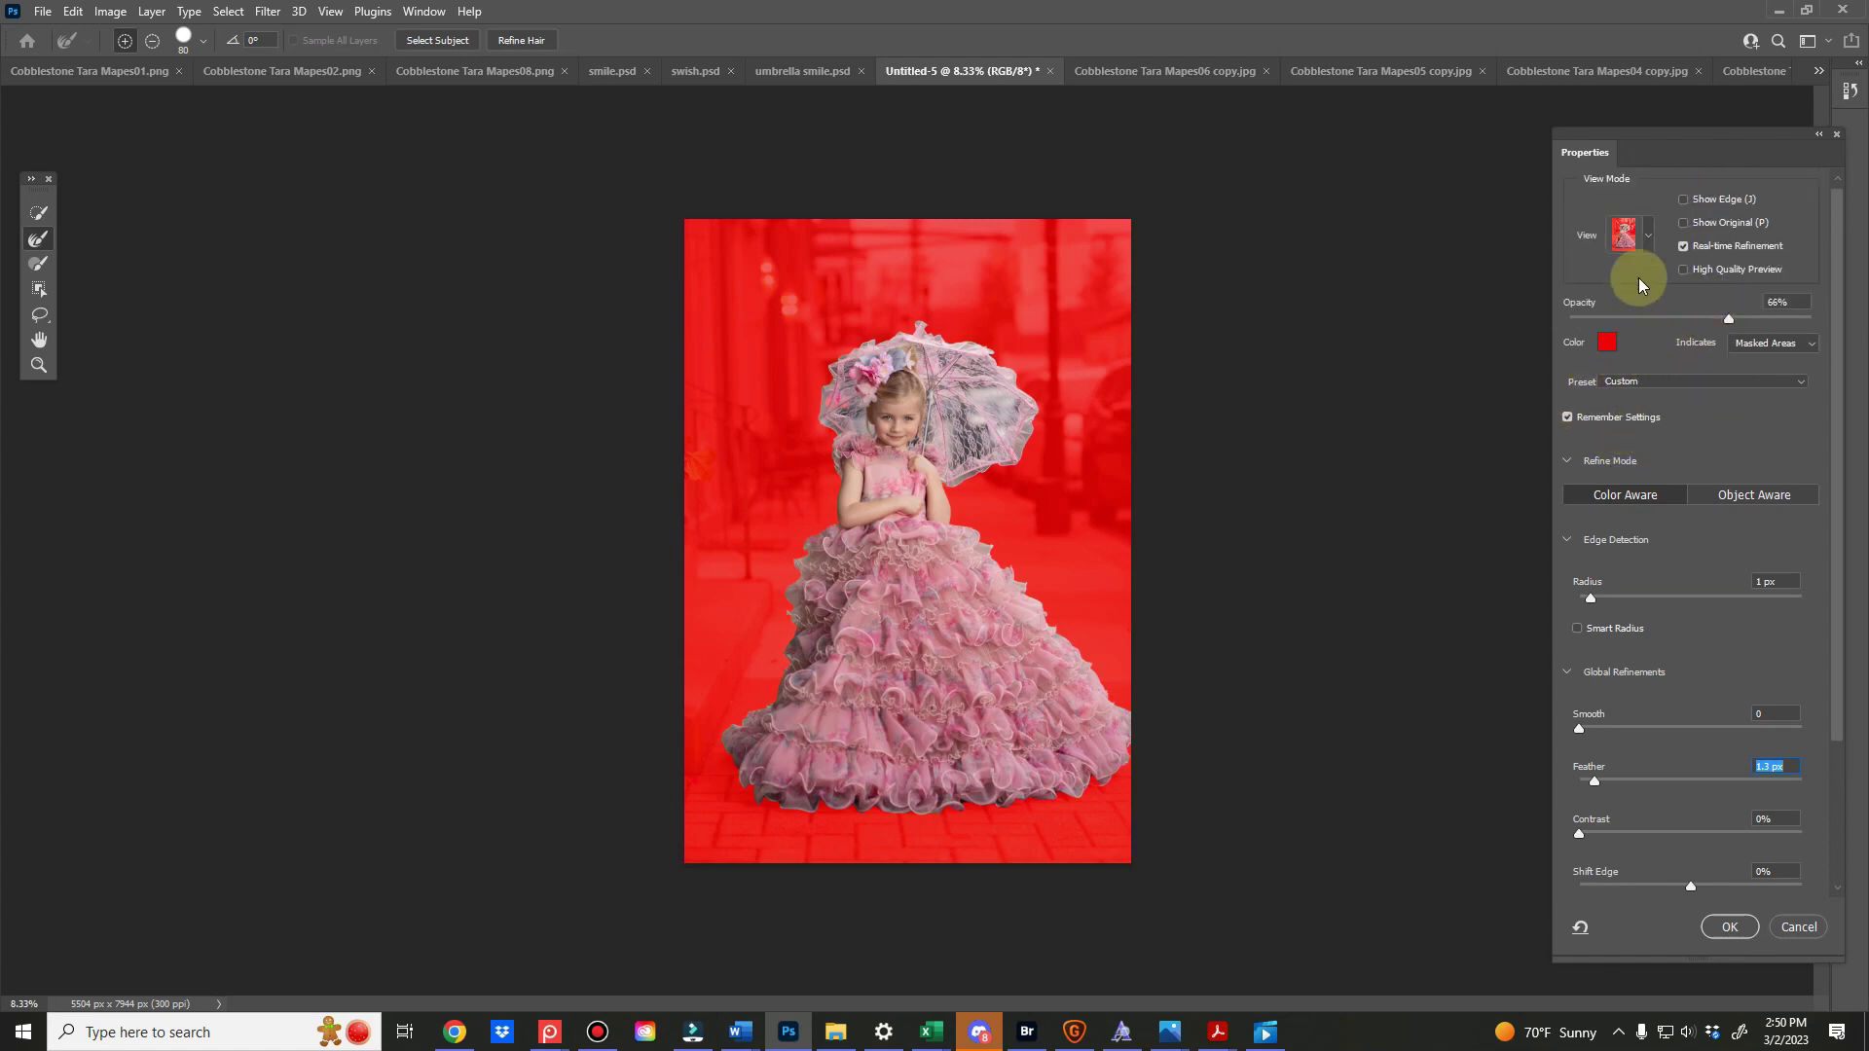
left_click(1650, 235)
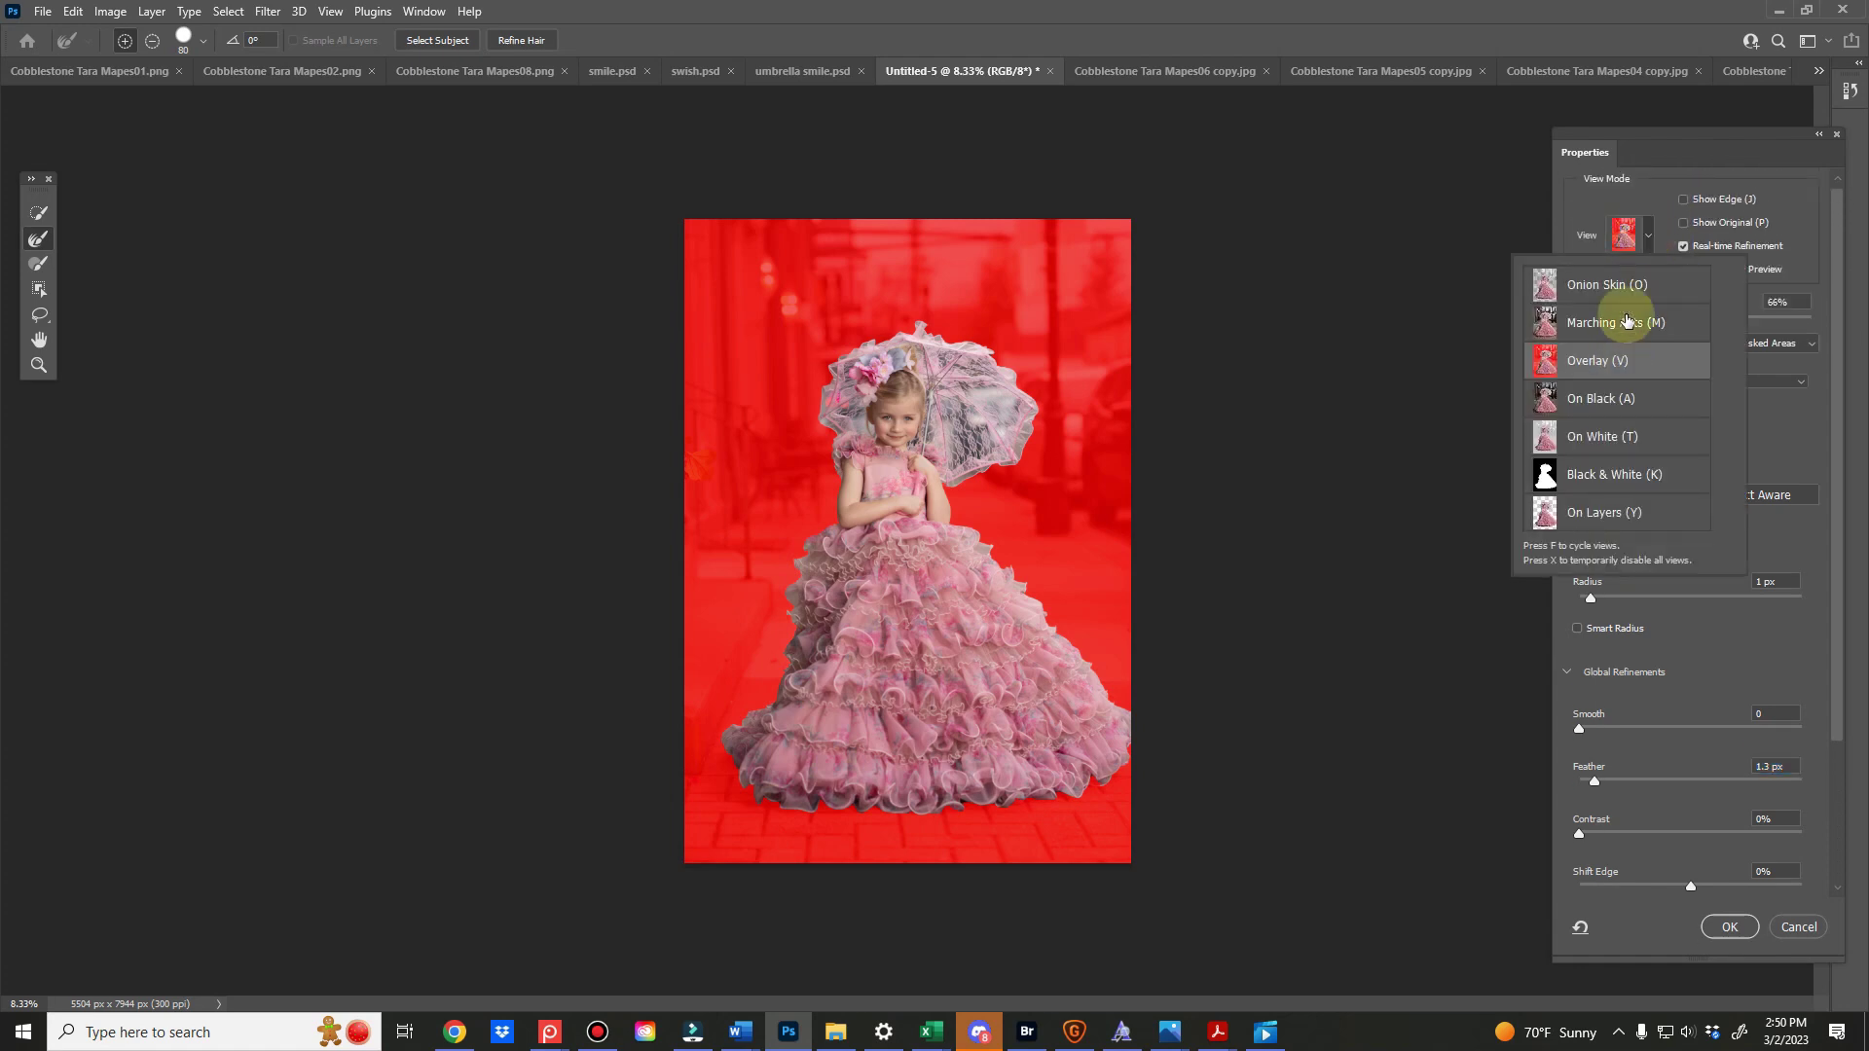
left_click(1645, 239)
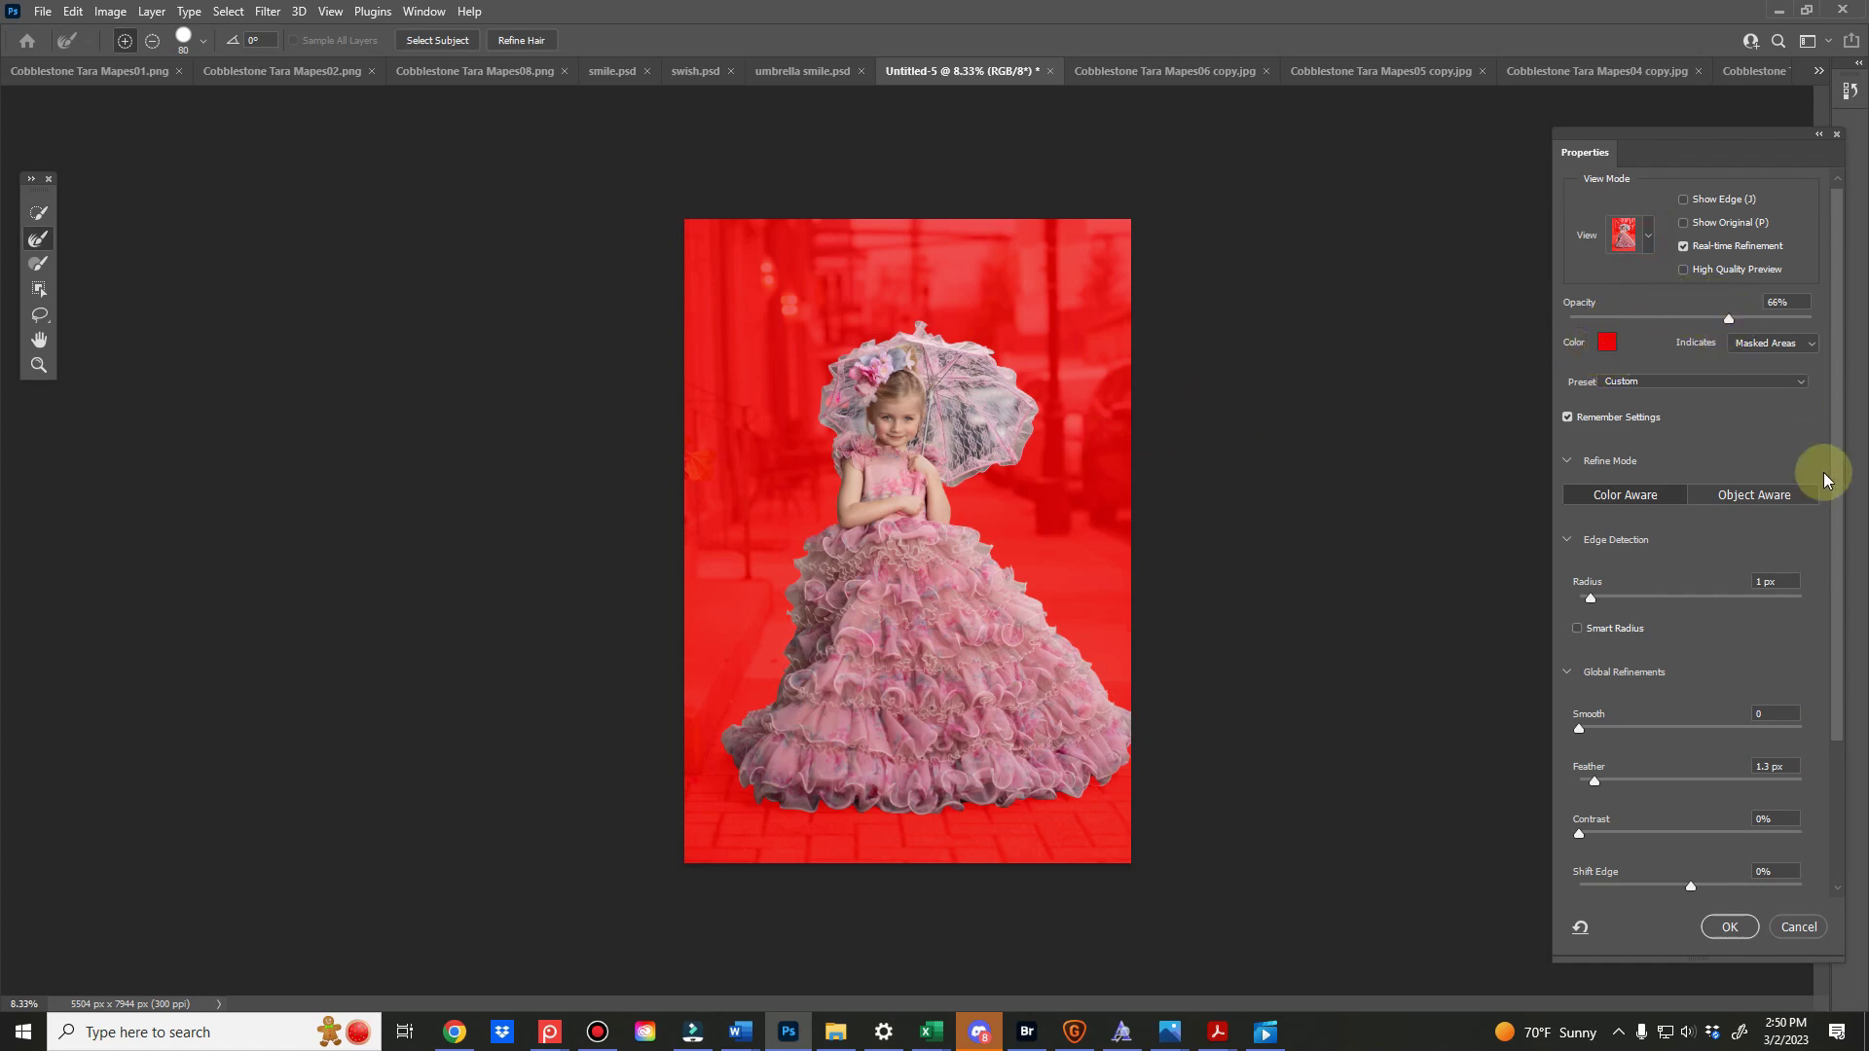
left_click_drag(1836, 493, 1836, 709)
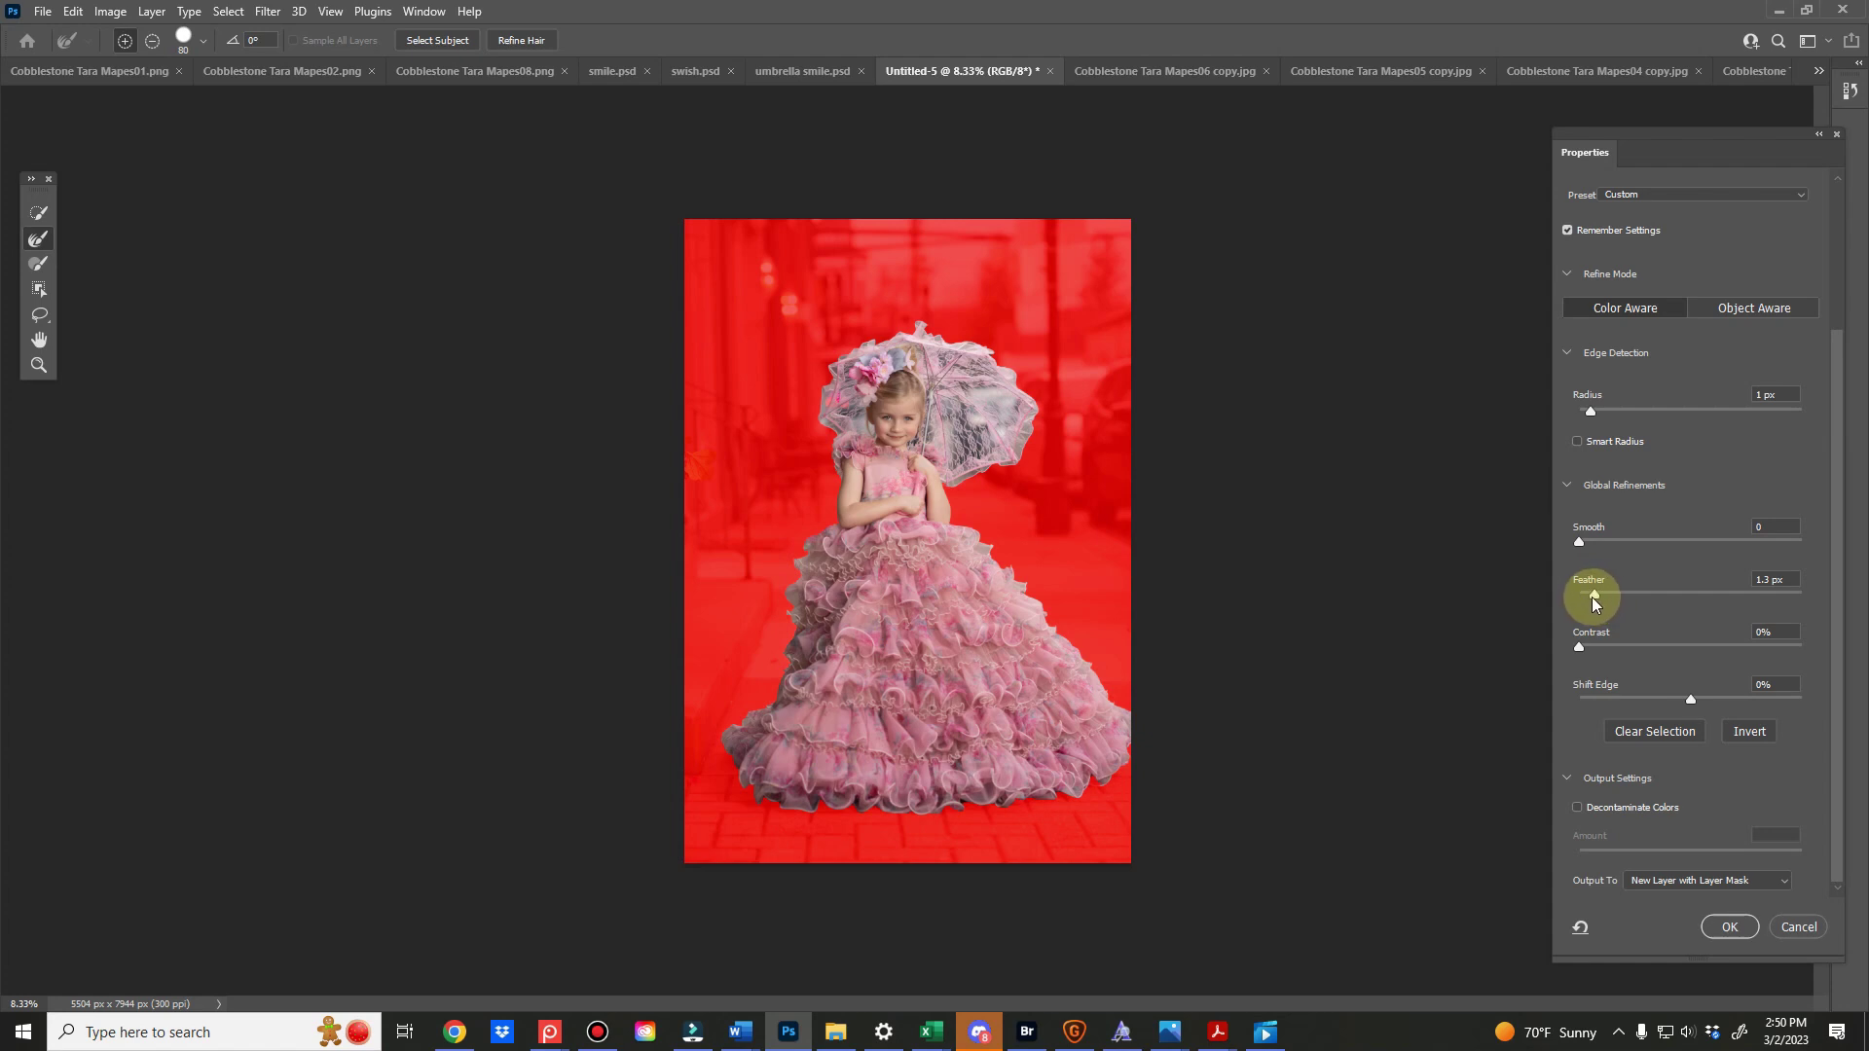
left_click(1838, 719)
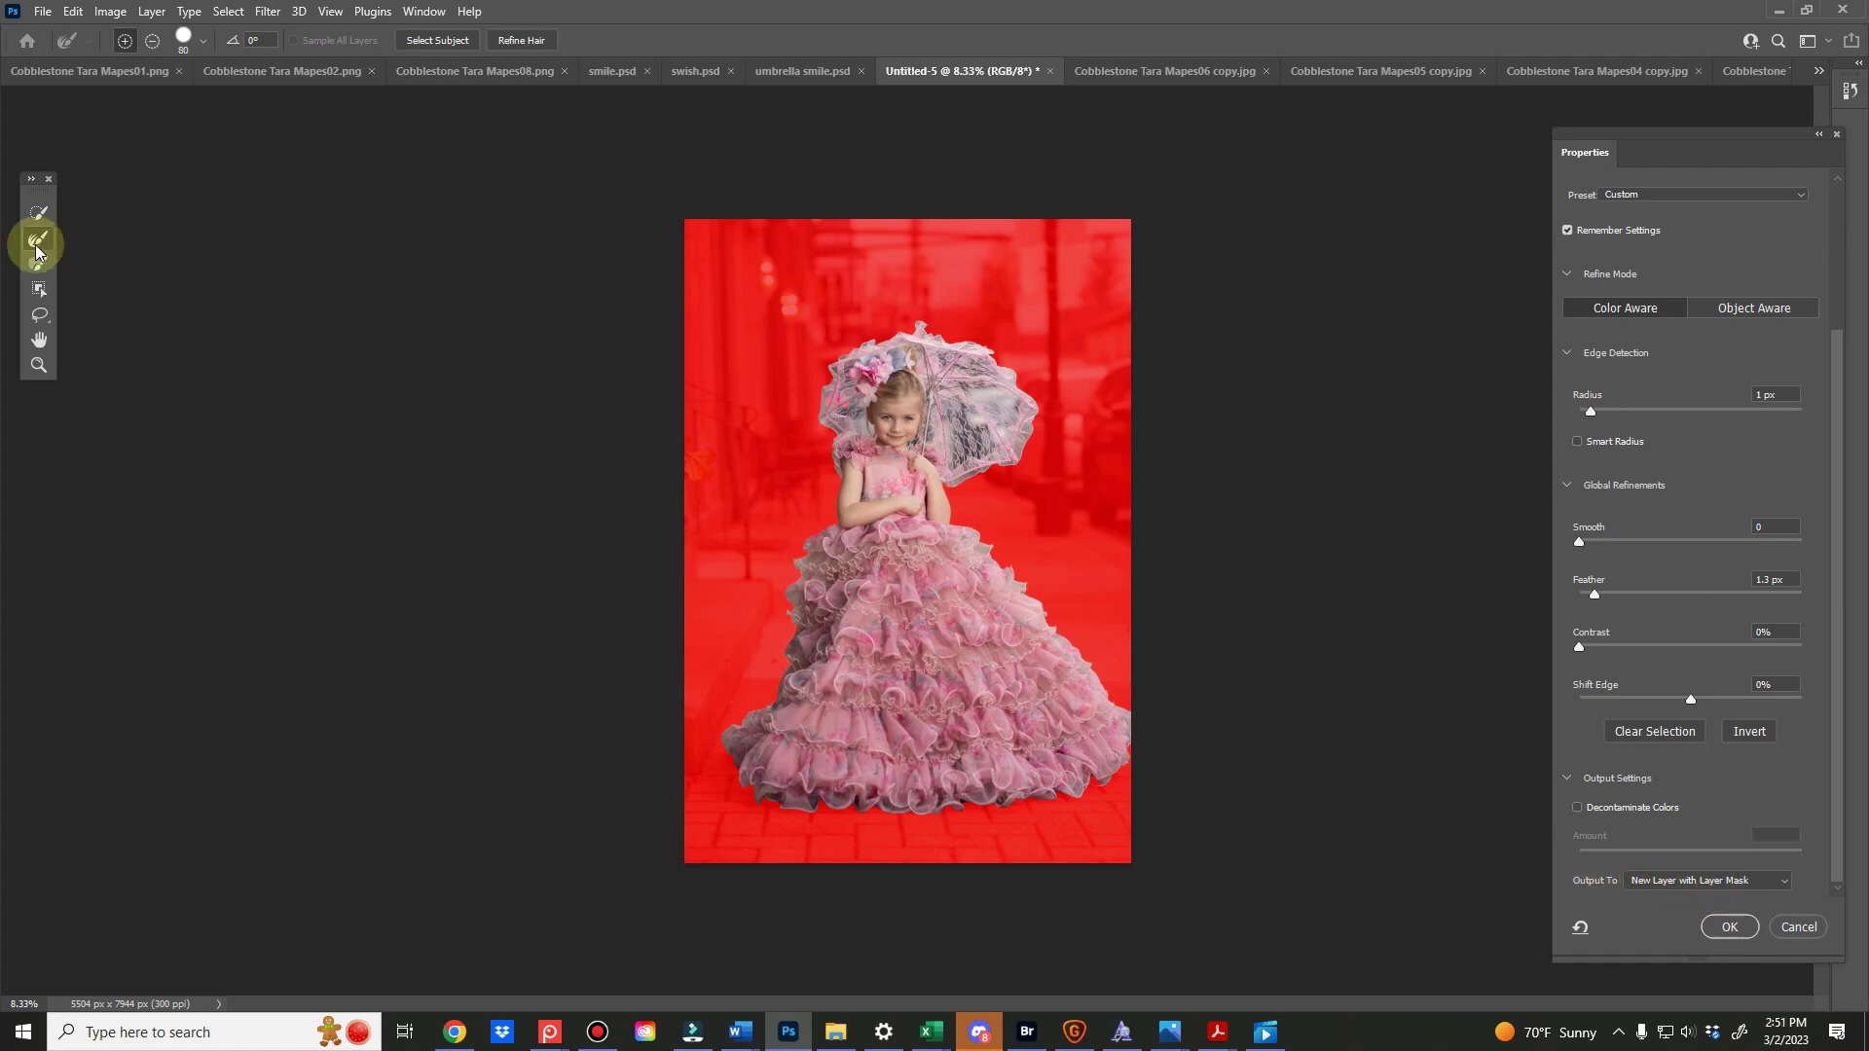
Zoom in and refine the umbrella edge and the dress's left side with the Refine Edge Brush
left_click(924, 447)
key("ctrl+plus")
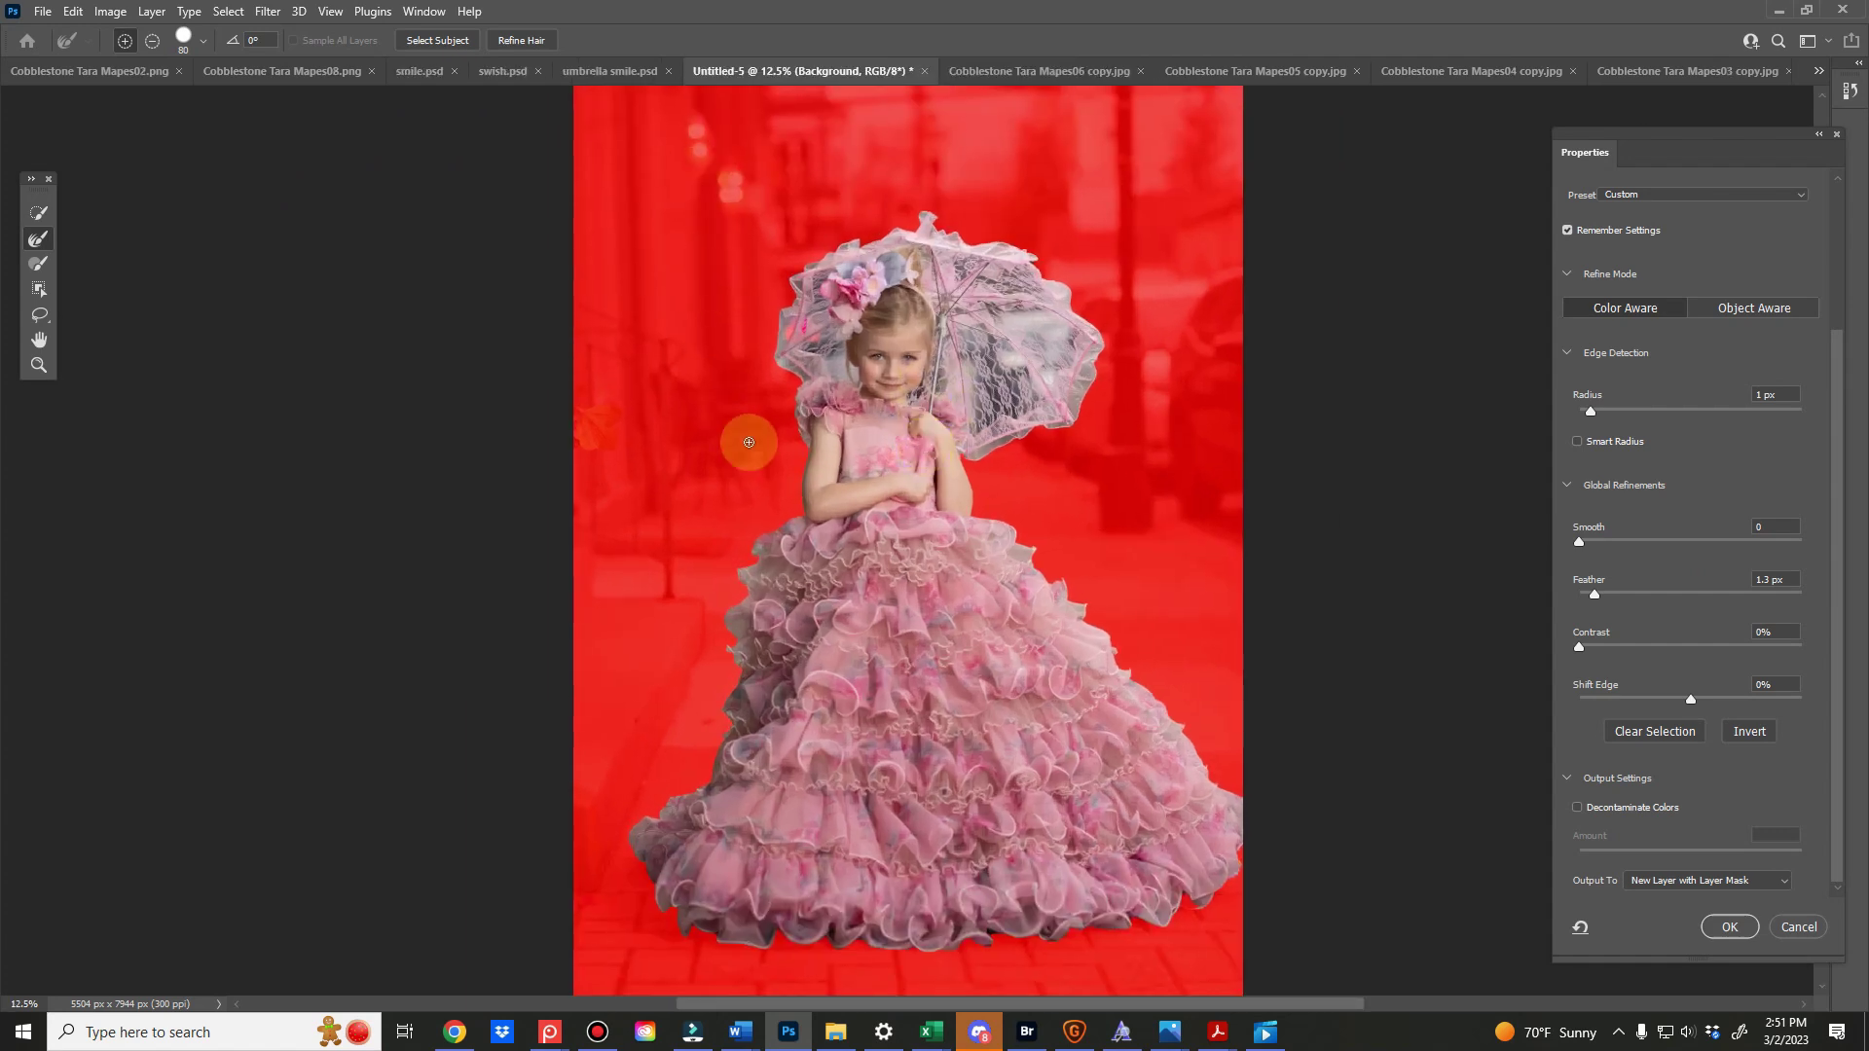
left_click_drag(765, 529, 756, 552)
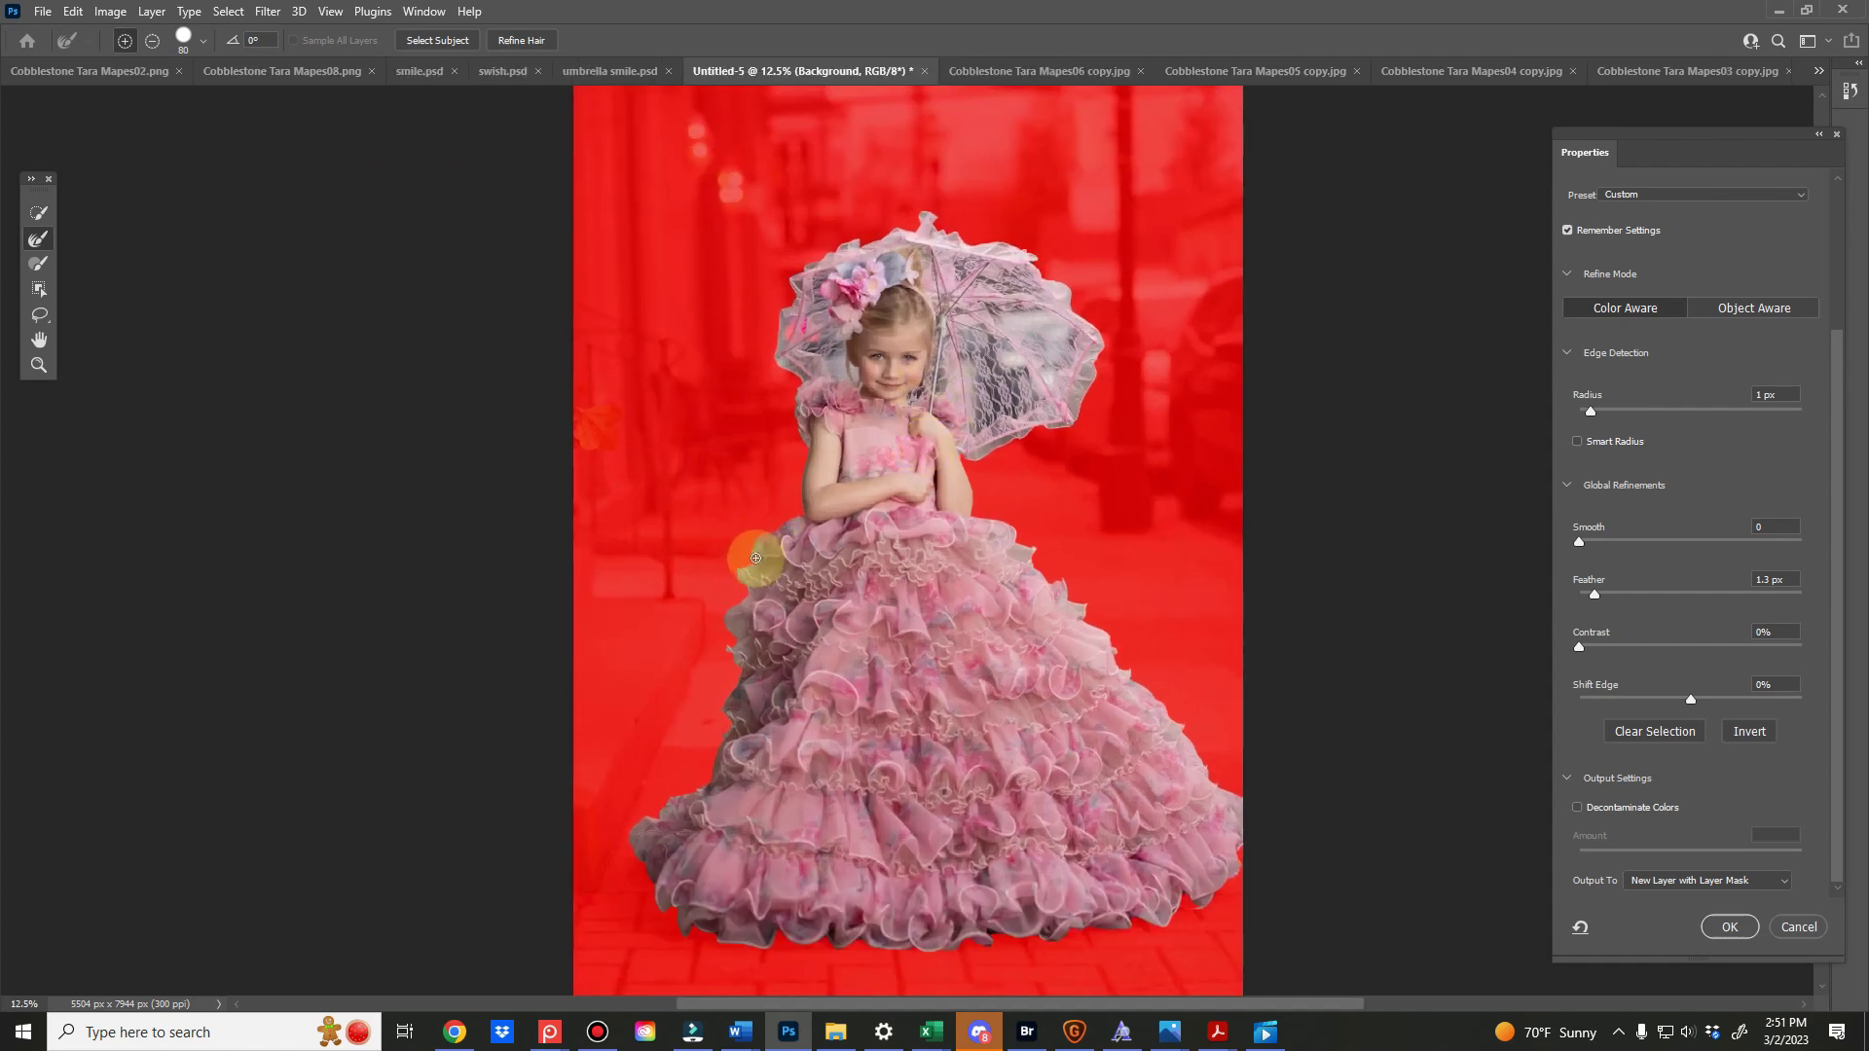
mouse_move(754, 546)
left_mouse_down()
mouse_move(806, 471)
mouse_move(800, 507)
mouse_move(776, 347)
left_mouse_up()
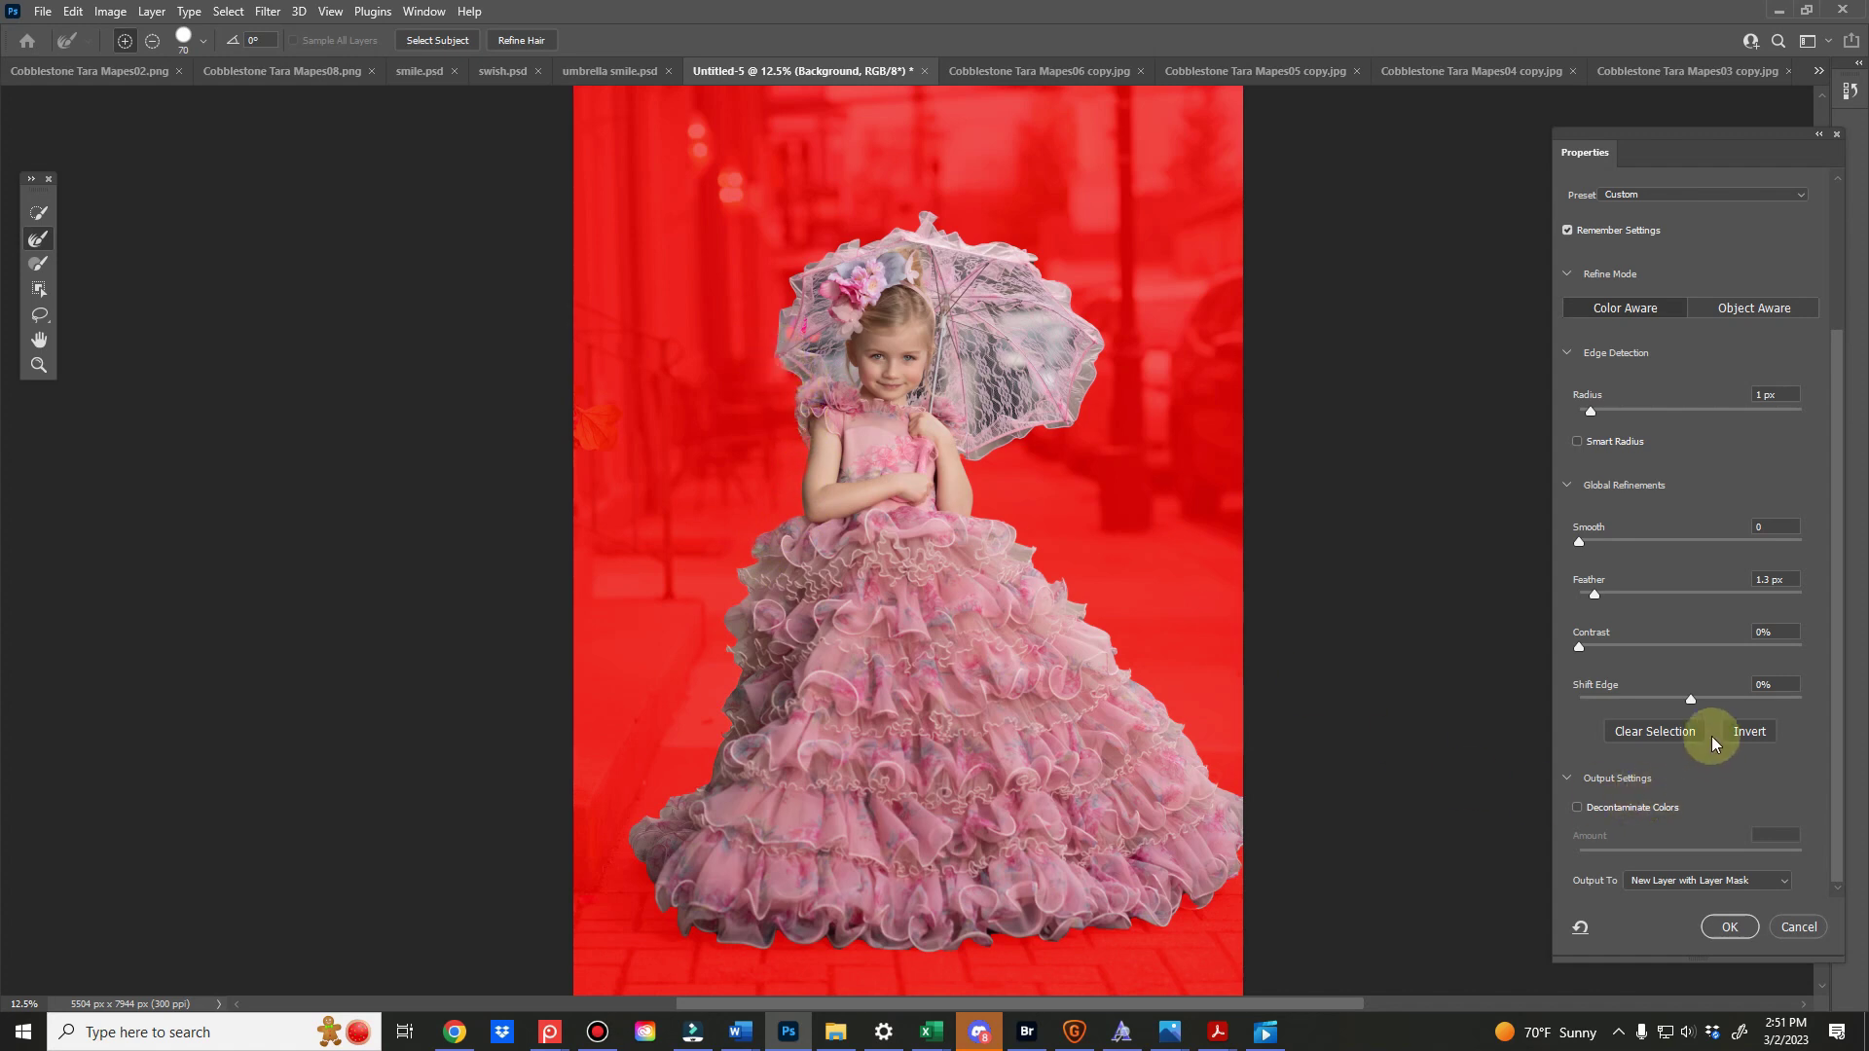
With a larger brush of about 100-125, refine the dress's lower-left, right and upper-right edges
key("bracketright")
key("bracketright")
mouse_move(730, 537)
left_mouse_down()
mouse_move(698, 567)
mouse_move(735, 542)
mouse_move(751, 564)
mouse_move(726, 611)
mouse_move(730, 721)
mouse_move(695, 789)
mouse_move(635, 816)
mouse_move(658, 890)
left_mouse_up()
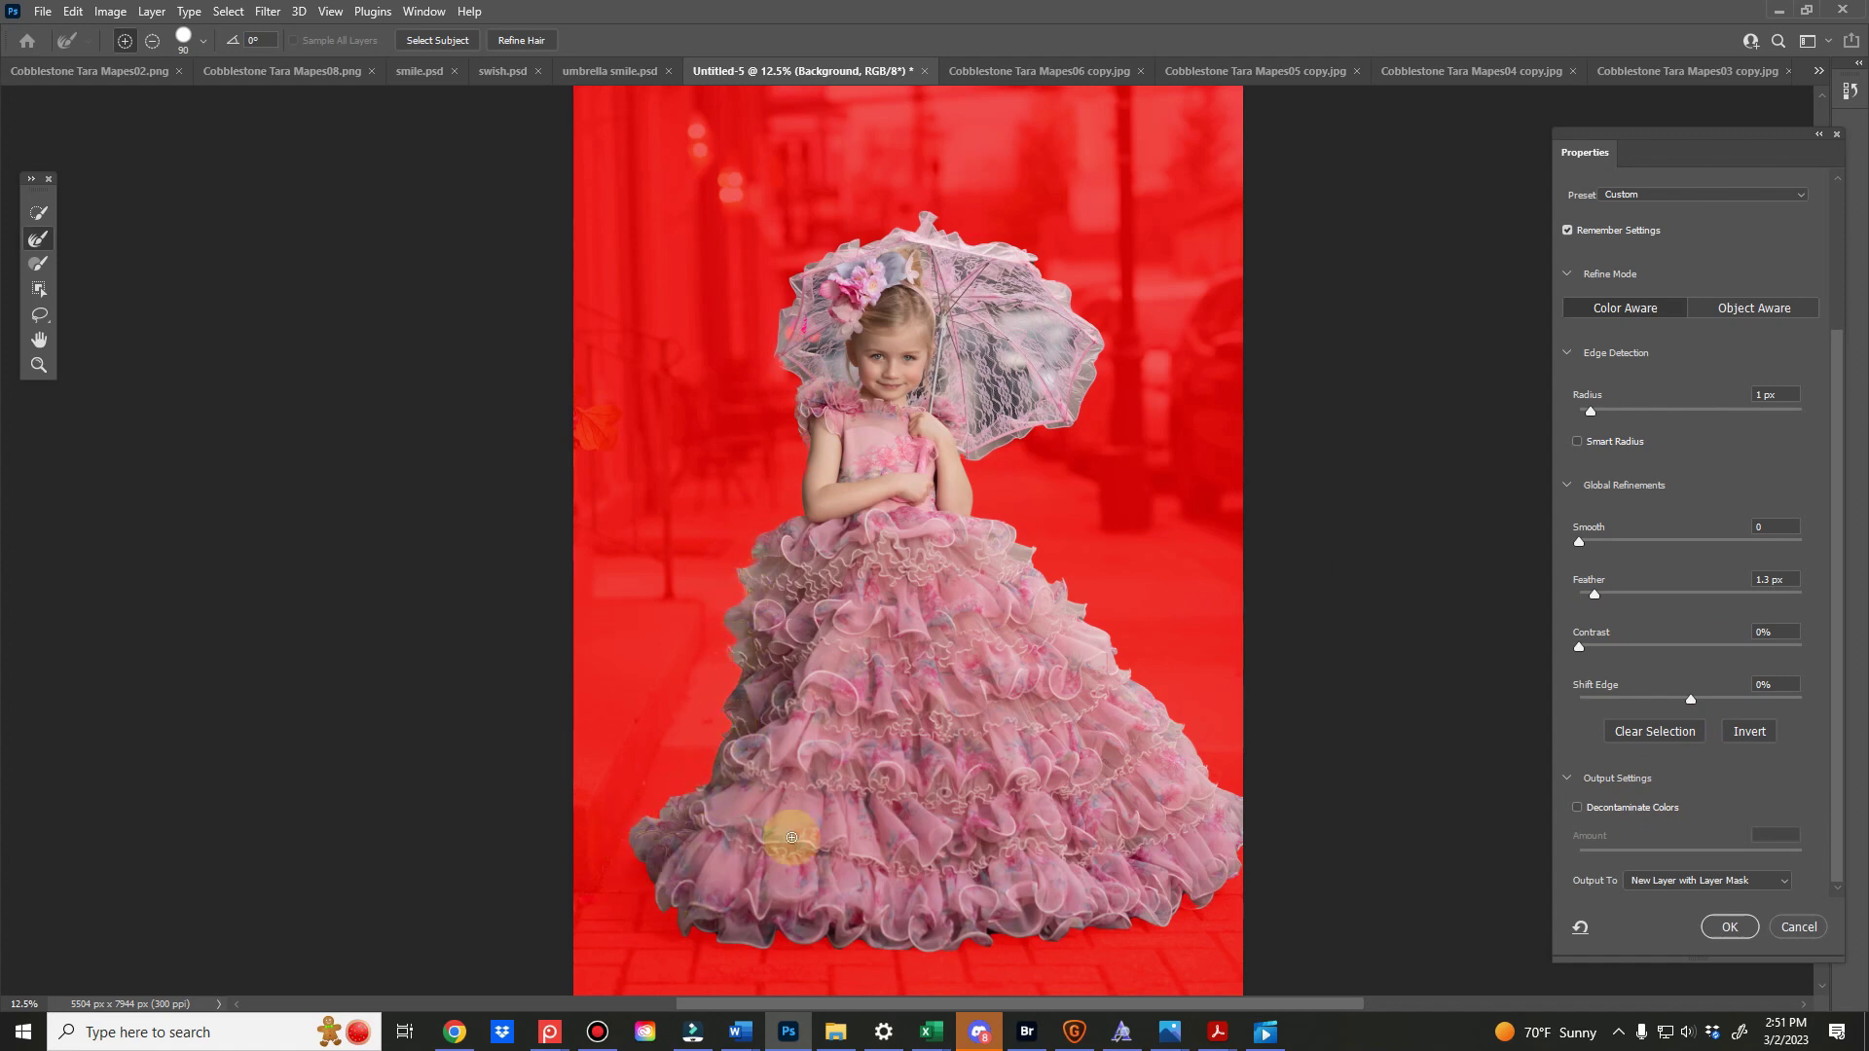
left_click_drag(1241, 822, 1126, 671)
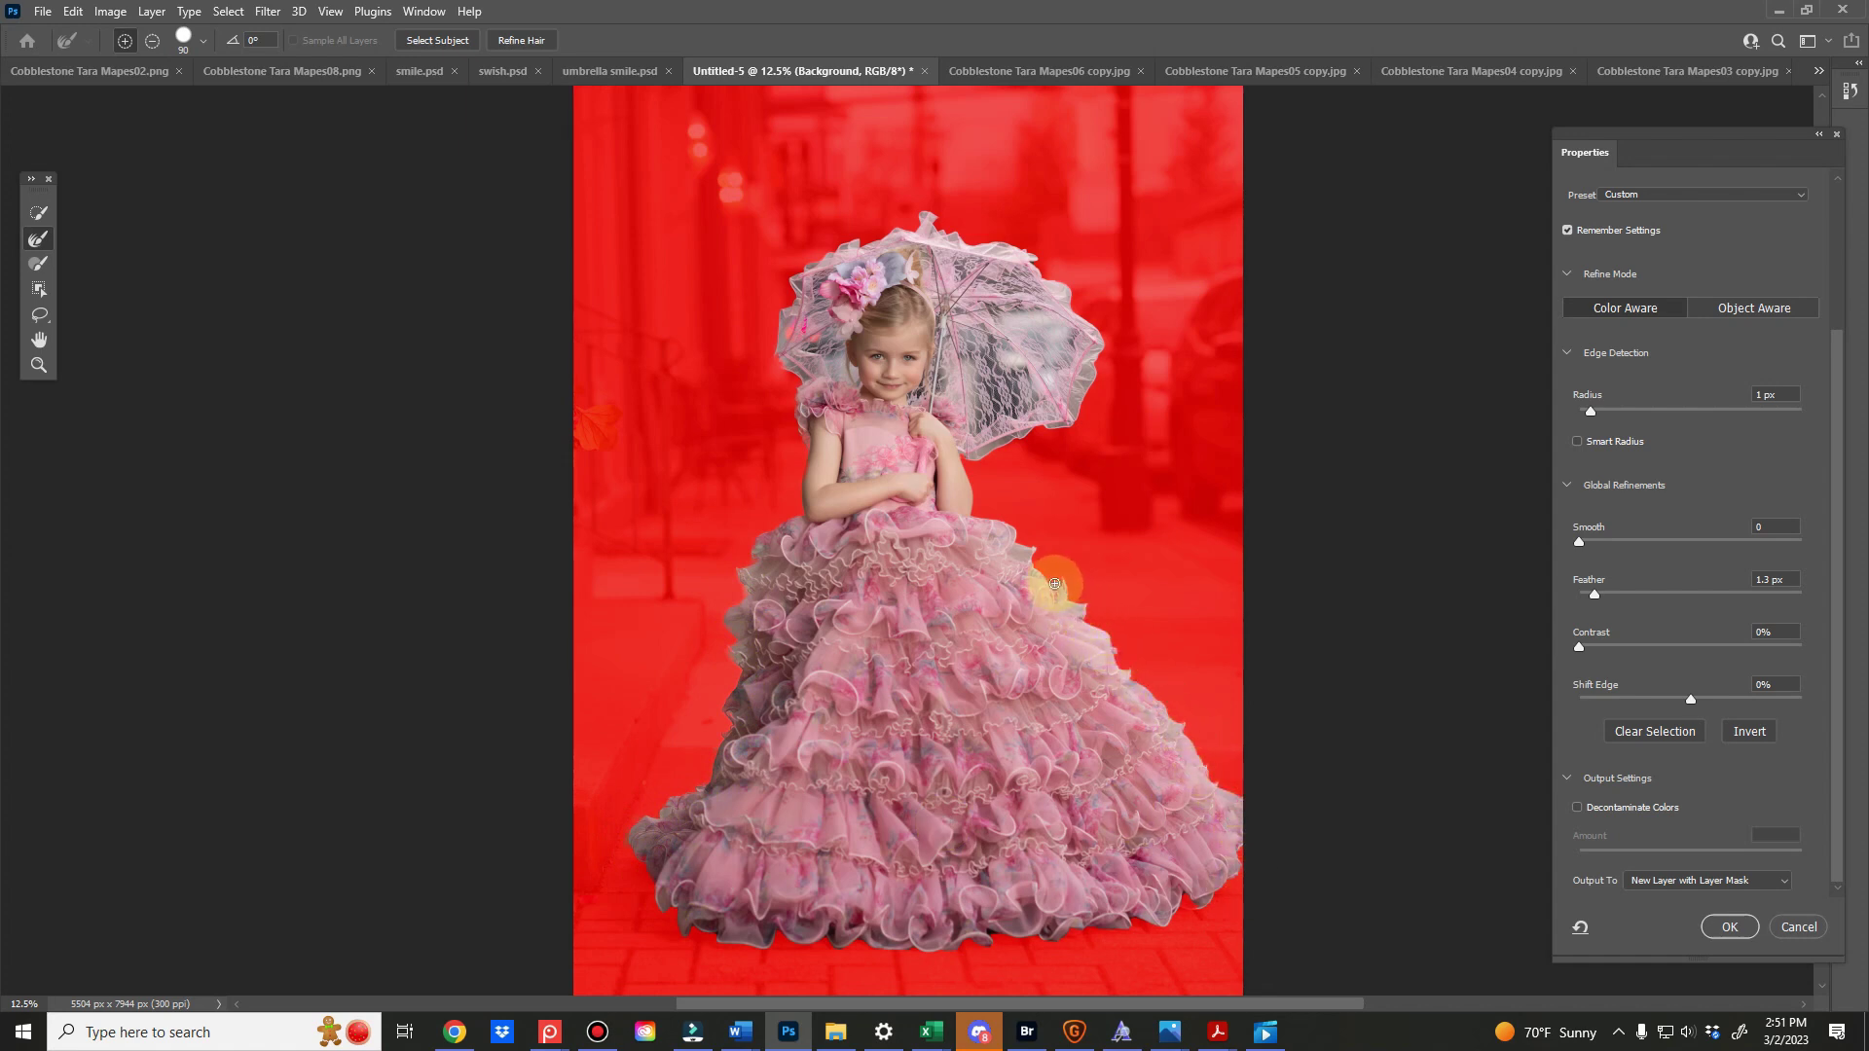
mouse_move(1026, 544)
left_mouse_down()
mouse_move(969, 519)
mouse_move(981, 478)
mouse_move(958, 446)
mouse_move(974, 514)
mouse_move(948, 438)
mouse_move(871, 517)
mouse_move(803, 503)
mouse_move(790, 457)
mouse_move(803, 477)
mouse_move(825, 396)
mouse_move(795, 539)
mouse_move(800, 452)
mouse_move(803, 479)
mouse_move(875, 398)
mouse_move(795, 478)
mouse_move(784, 385)
mouse_move(762, 505)
mouse_move(779, 520)
mouse_move(748, 546)
mouse_move(795, 487)
mouse_move(806, 613)
mouse_move(706, 788)
mouse_move(768, 669)
mouse_move(778, 573)
mouse_move(745, 566)
mouse_move(769, 673)
mouse_move(774, 617)
mouse_move(812, 587)
mouse_move(778, 356)
mouse_move(987, 537)
mouse_move(979, 491)
mouse_move(1051, 602)
mouse_move(1066, 582)
mouse_move(1086, 650)
mouse_move(1261, 780)
mouse_move(1253, 687)
mouse_move(1033, 608)
mouse_move(1038, 643)
mouse_move(983, 635)
mouse_move(1082, 687)
mouse_move(956, 668)
mouse_move(950, 621)
mouse_move(1080, 695)
mouse_move(1093, 743)
mouse_move(1041, 659)
mouse_move(1135, 615)
mouse_move(1128, 552)
mouse_move(1166, 713)
mouse_move(1029, 459)
mouse_move(997, 428)
mouse_move(981, 458)
mouse_move(1086, 388)
mouse_move(966, 364)
mouse_move(988, 409)
mouse_move(983, 357)
mouse_move(1026, 414)
mouse_move(992, 342)
mouse_move(1012, 413)
mouse_move(964, 418)
mouse_move(944, 339)
mouse_move(937, 384)
mouse_move(978, 310)
mouse_move(933, 270)
mouse_move(945, 312)
mouse_move(1022, 283)
mouse_move(993, 292)
mouse_move(1043, 310)
mouse_move(1031, 345)
mouse_move(1076, 333)
mouse_move(1012, 352)
mouse_move(1042, 261)
mouse_move(839, 239)
mouse_move(793, 336)
mouse_move(800, 379)
mouse_move(817, 336)
mouse_move(815, 374)
mouse_move(835, 369)
mouse_move(798, 365)
mouse_move(822, 307)
mouse_move(942, 233)
mouse_move(1002, 237)
mouse_move(923, 214)
mouse_move(1018, 238)
mouse_move(891, 222)
mouse_move(926, 216)
mouse_move(821, 234)
mouse_move(779, 335)
mouse_move(776, 360)
mouse_move(1105, 355)
mouse_move(1100, 340)
mouse_move(1119, 409)
mouse_move(994, 450)
mouse_move(1043, 414)
mouse_move(1107, 404)
left_mouse_up()
key("bracketright")
key("bracketright")
key("bracketleft")
Refine the umbrella's right edge with a smaller brush and output a new layer with layer mask
key("bracketleft")
key("bracketleft")
key("bracketleft")
key("bracketleft")
key("bracketleft")
key("bracketleft")
key("bracketleft")
key("bracketleft")
key("bracketleft")
key("bracketright")
key("bracketright")
key("bracketright")
key("bracketleft")
key("bracketleft")
left_click(1031, 630)
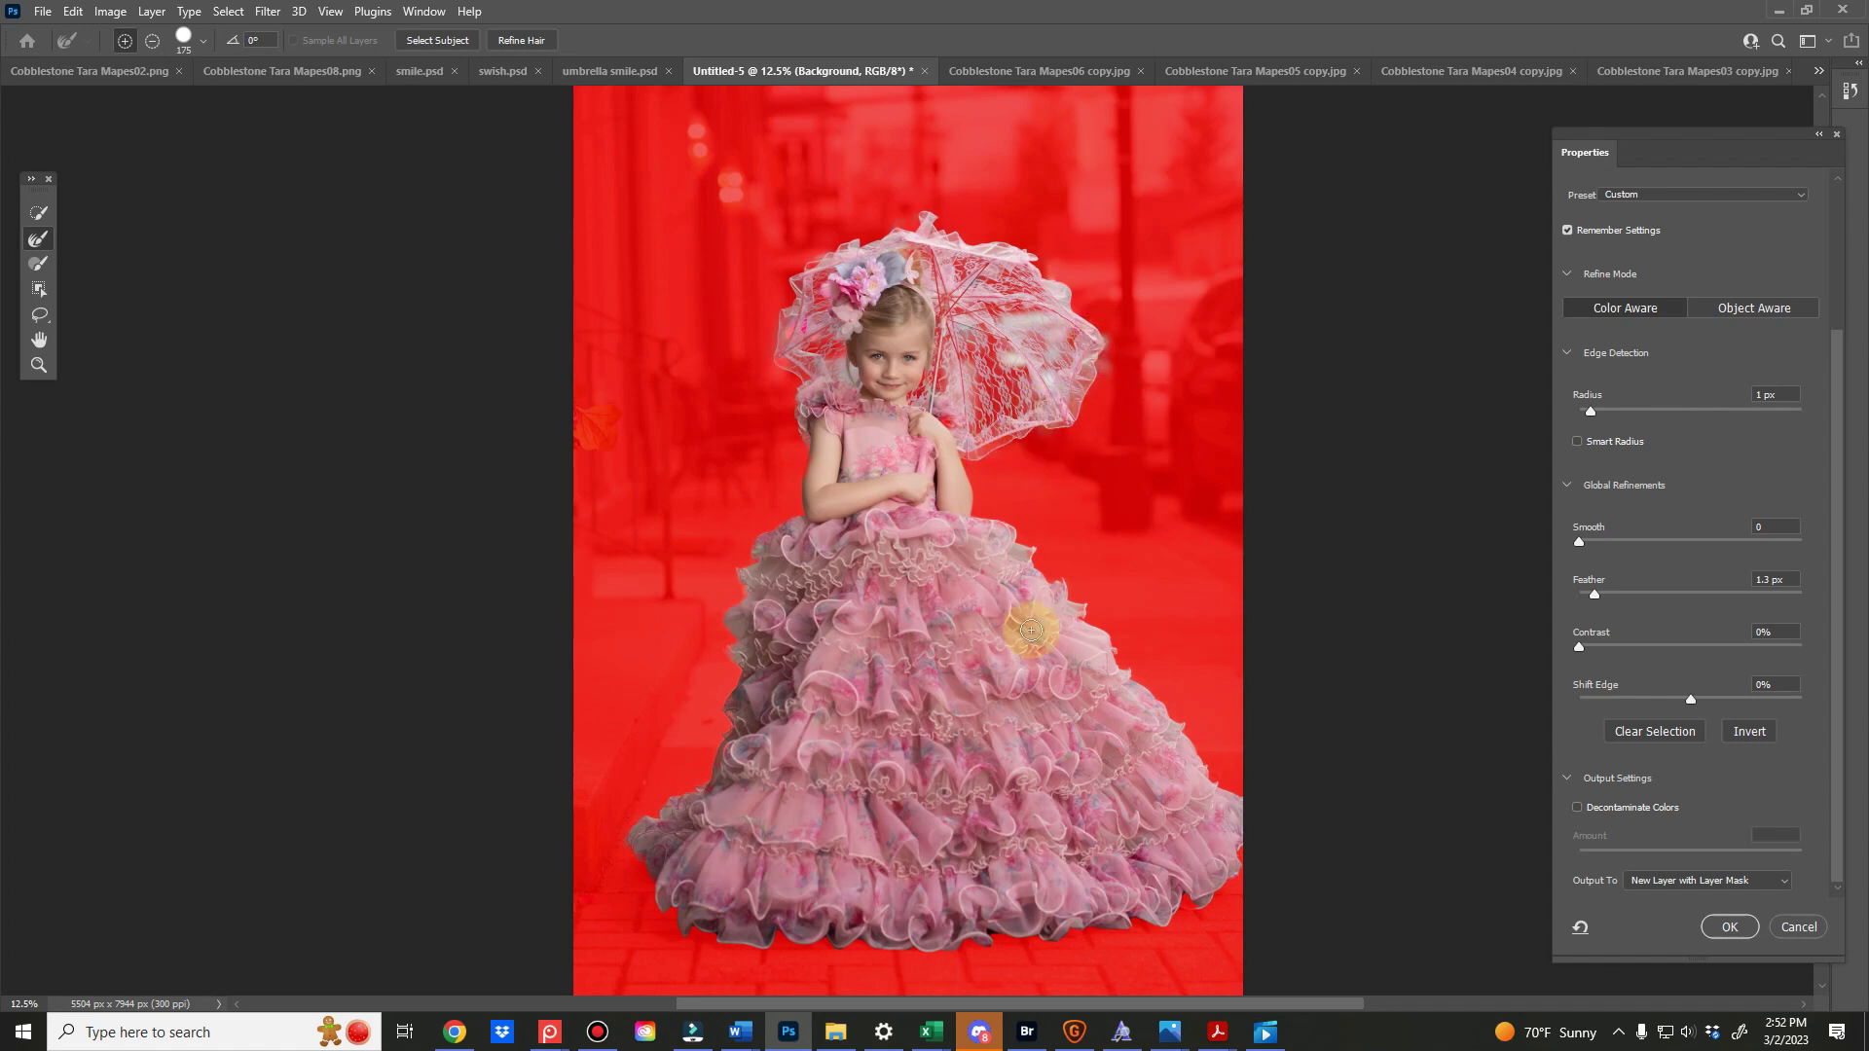
left_click(1731, 919)
Make the original Background street layer visible again and active
left_click(1552, 561)
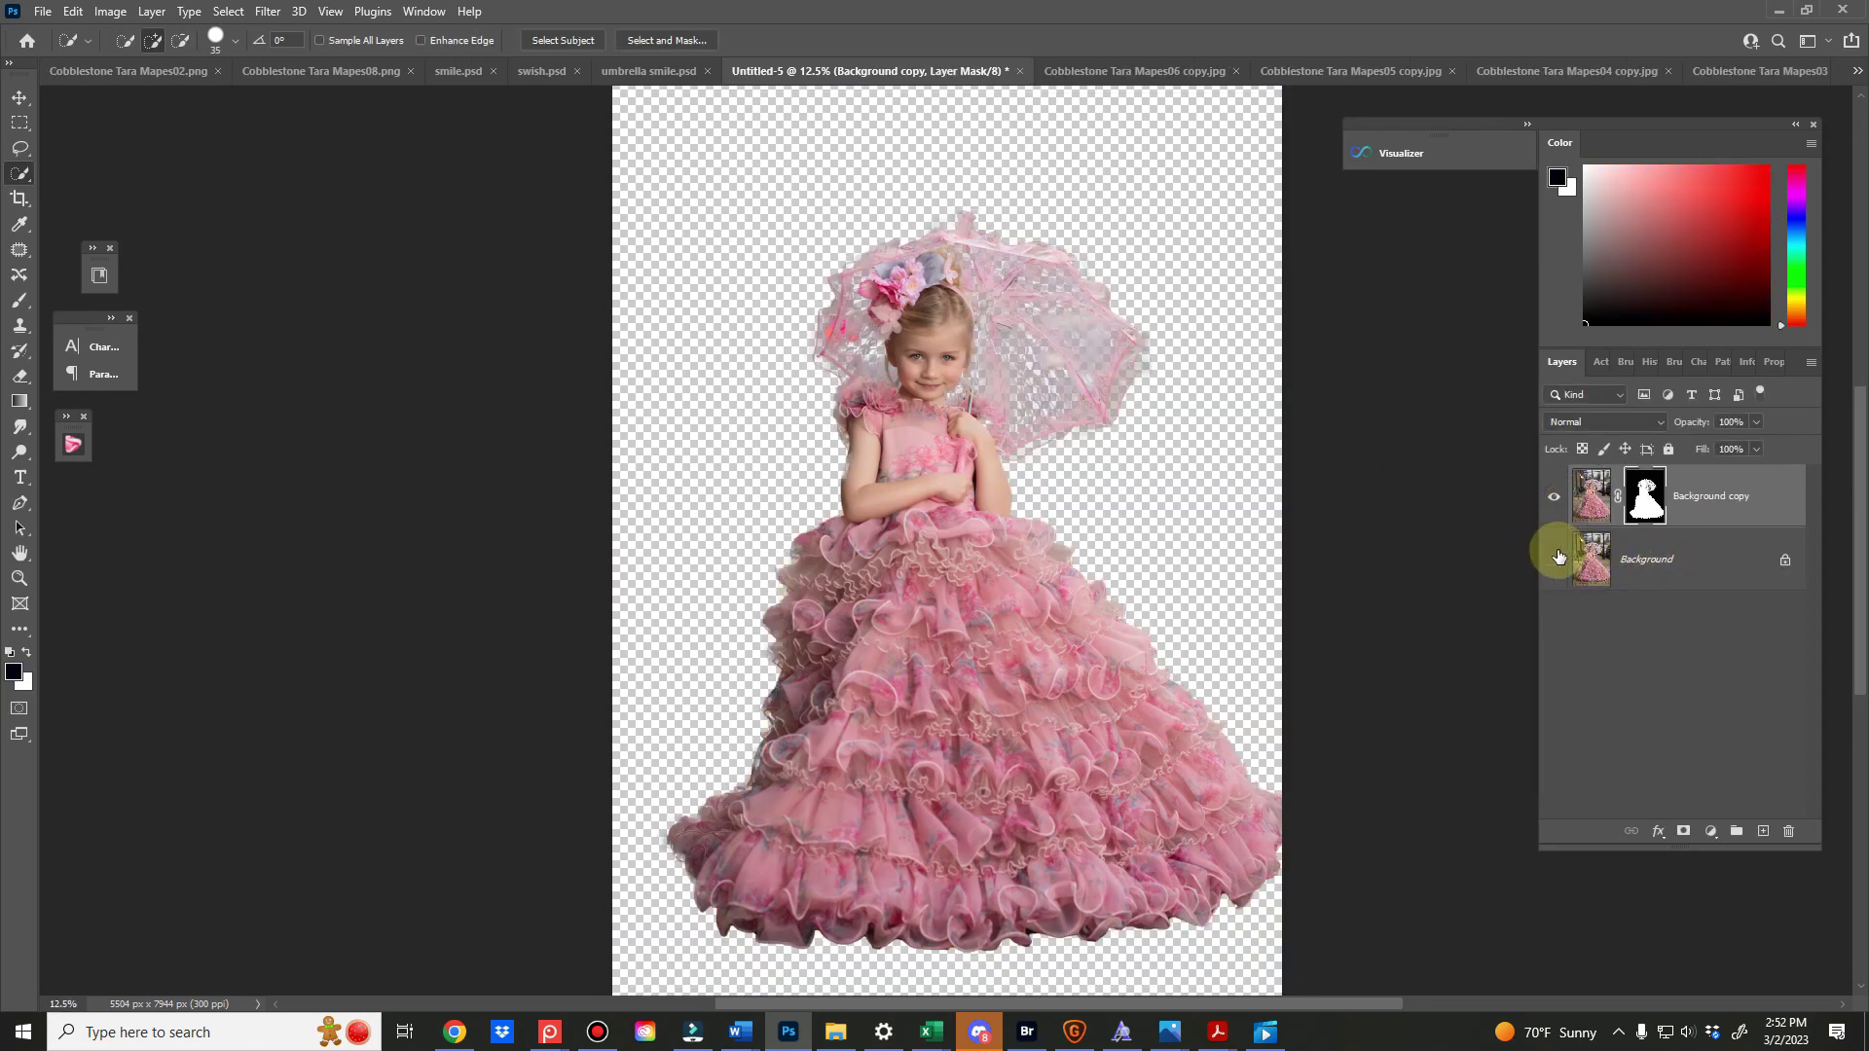
left_click(1554, 559)
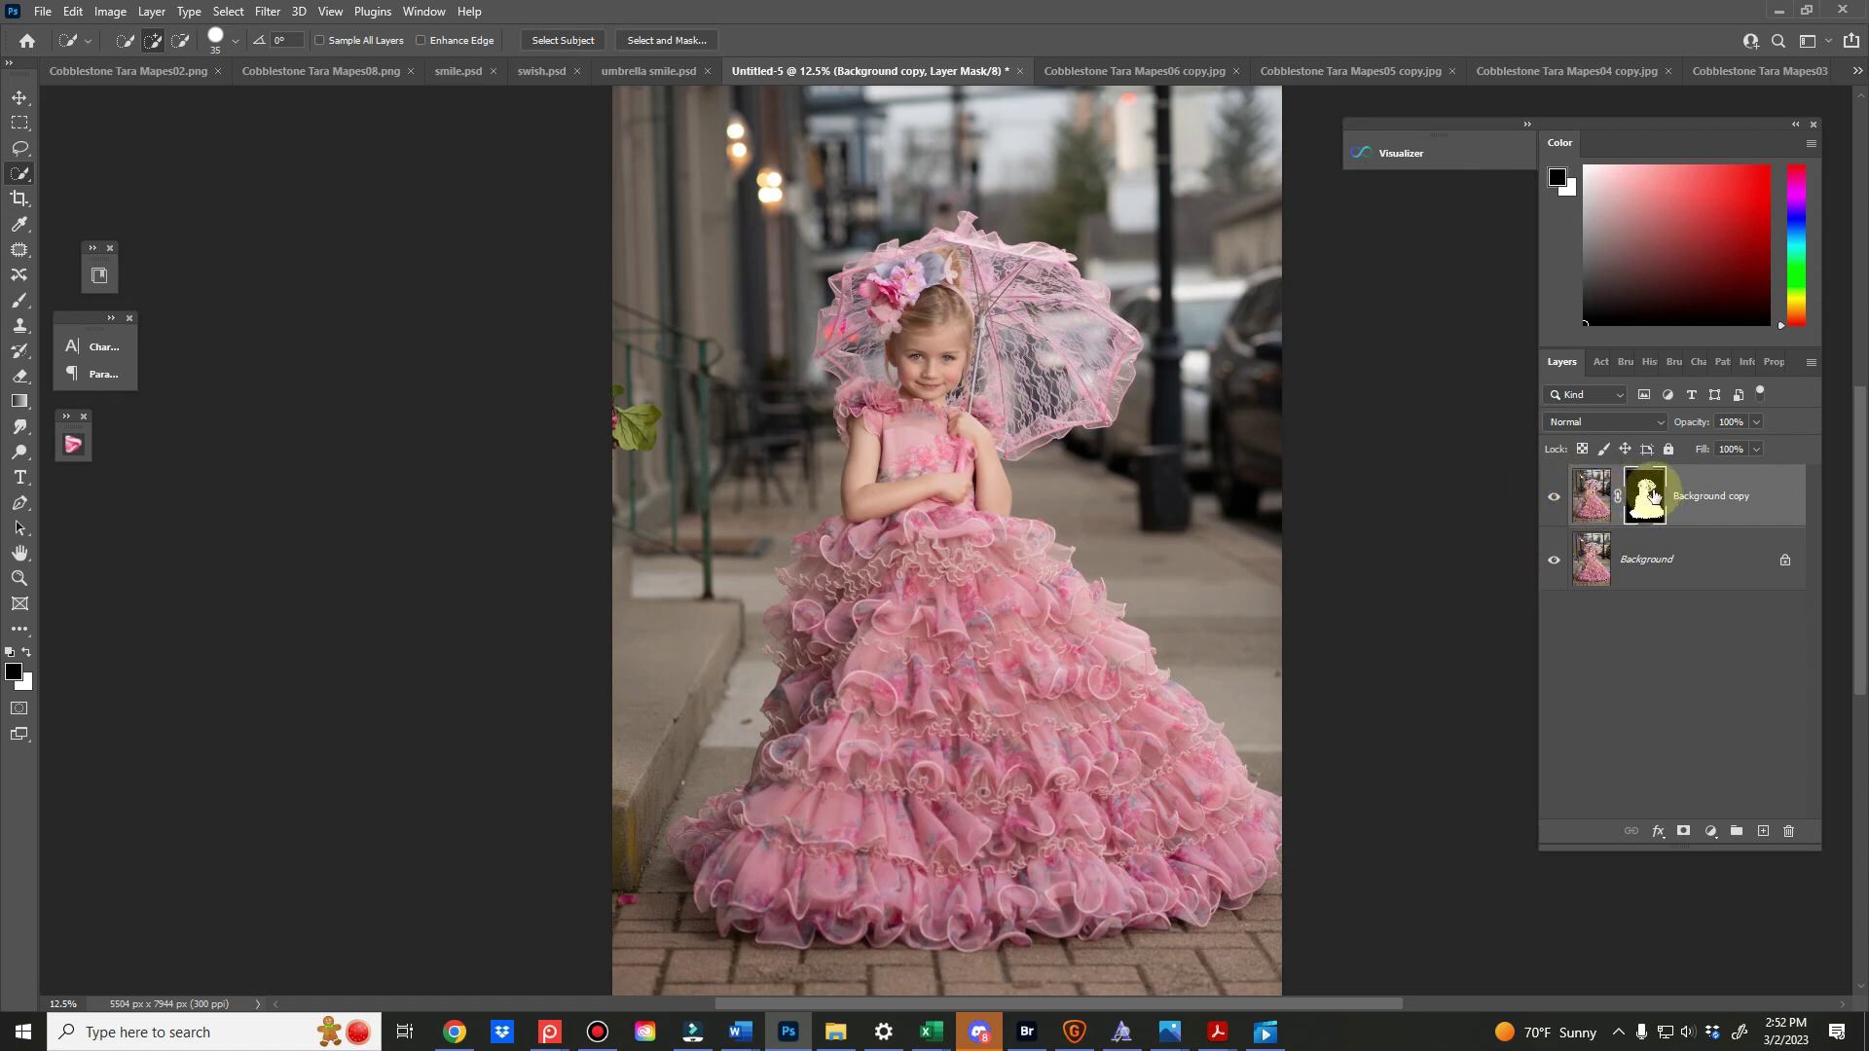
left_click(1647, 543)
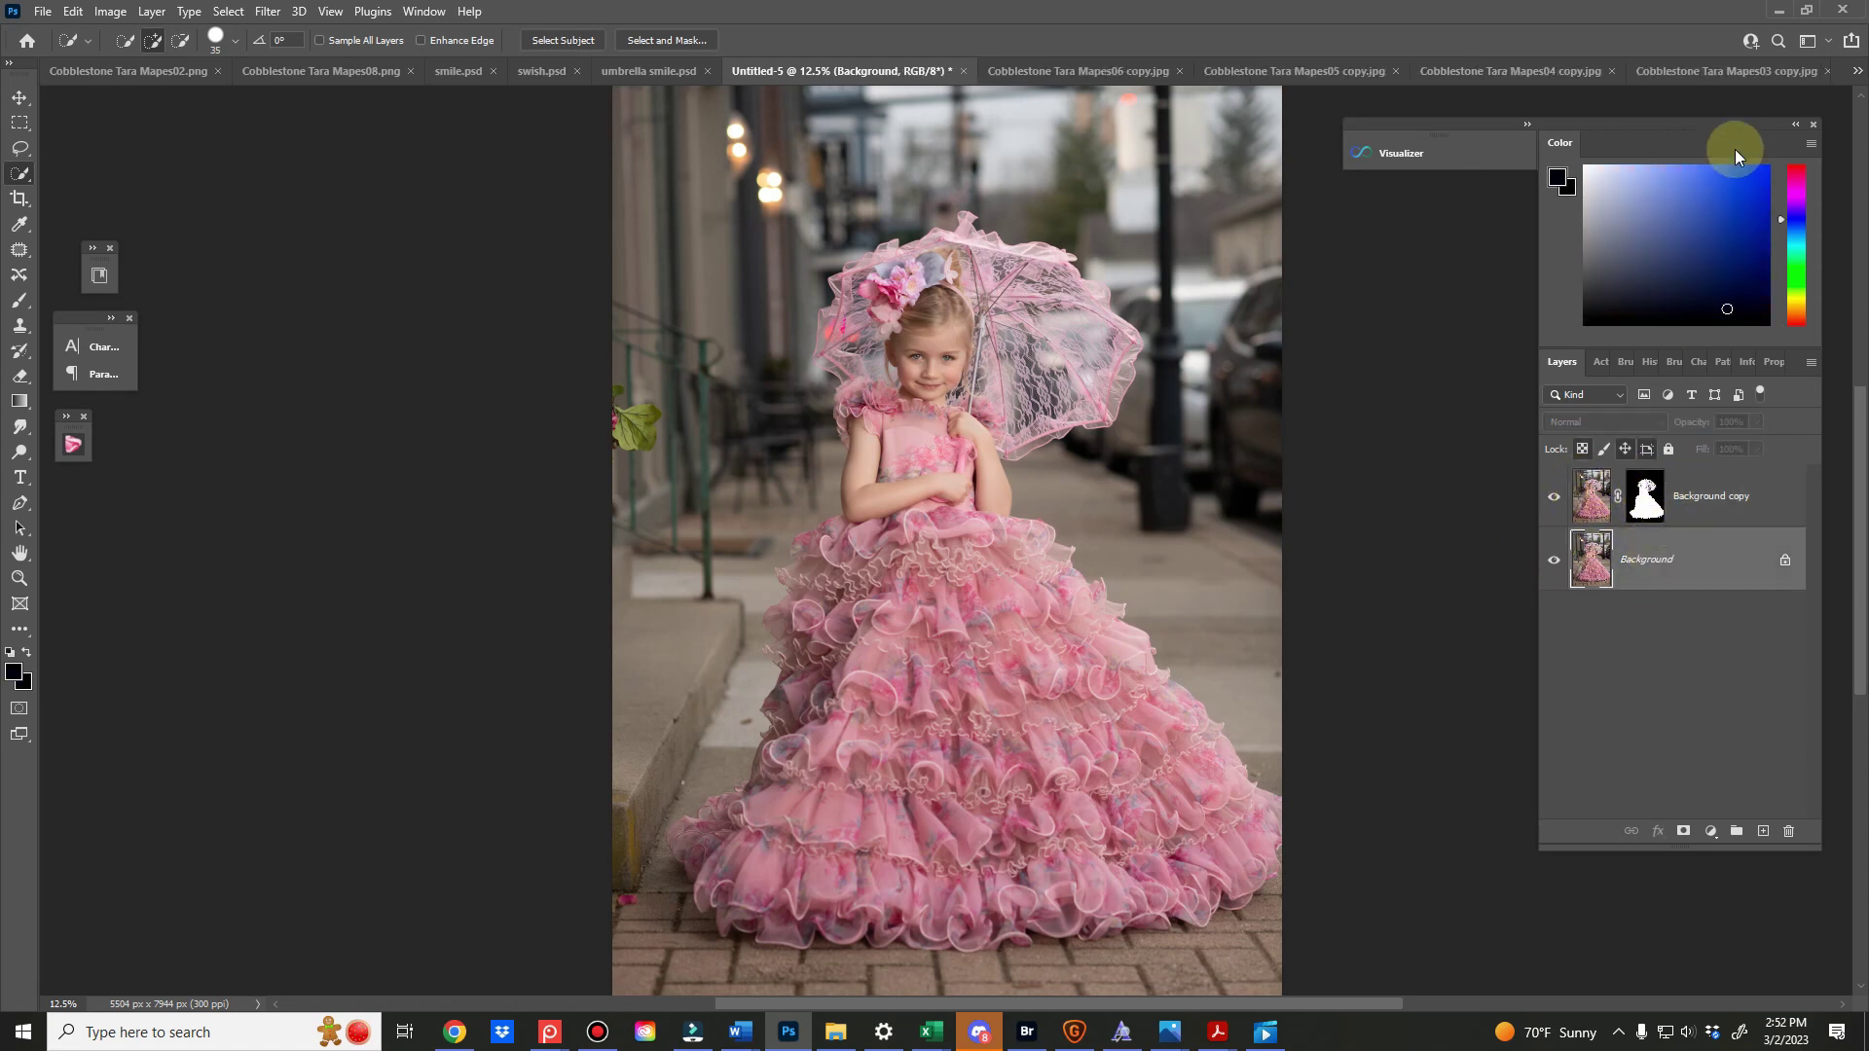
Select the whole Cobblestone Tara Mapes04 copy.jpg alley image, then return to Untitled-5's Background
left_click(1666, 72)
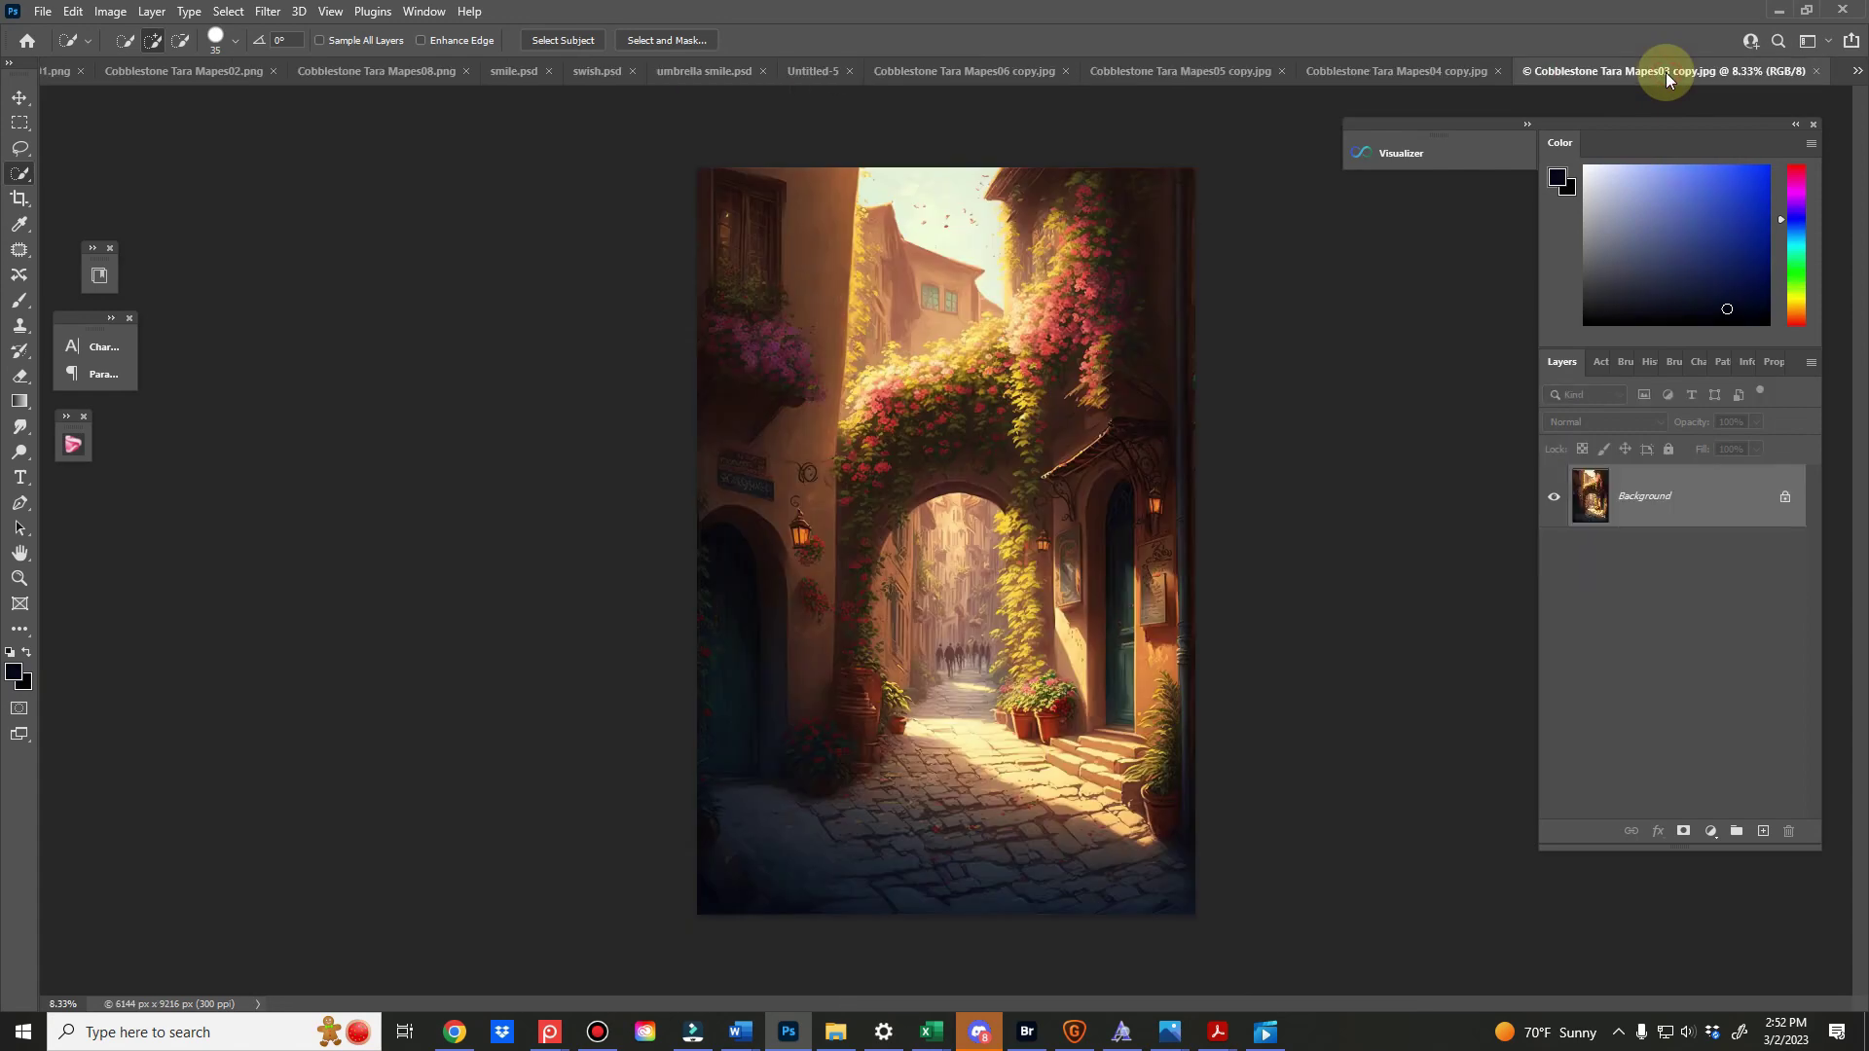
left_click(1859, 76)
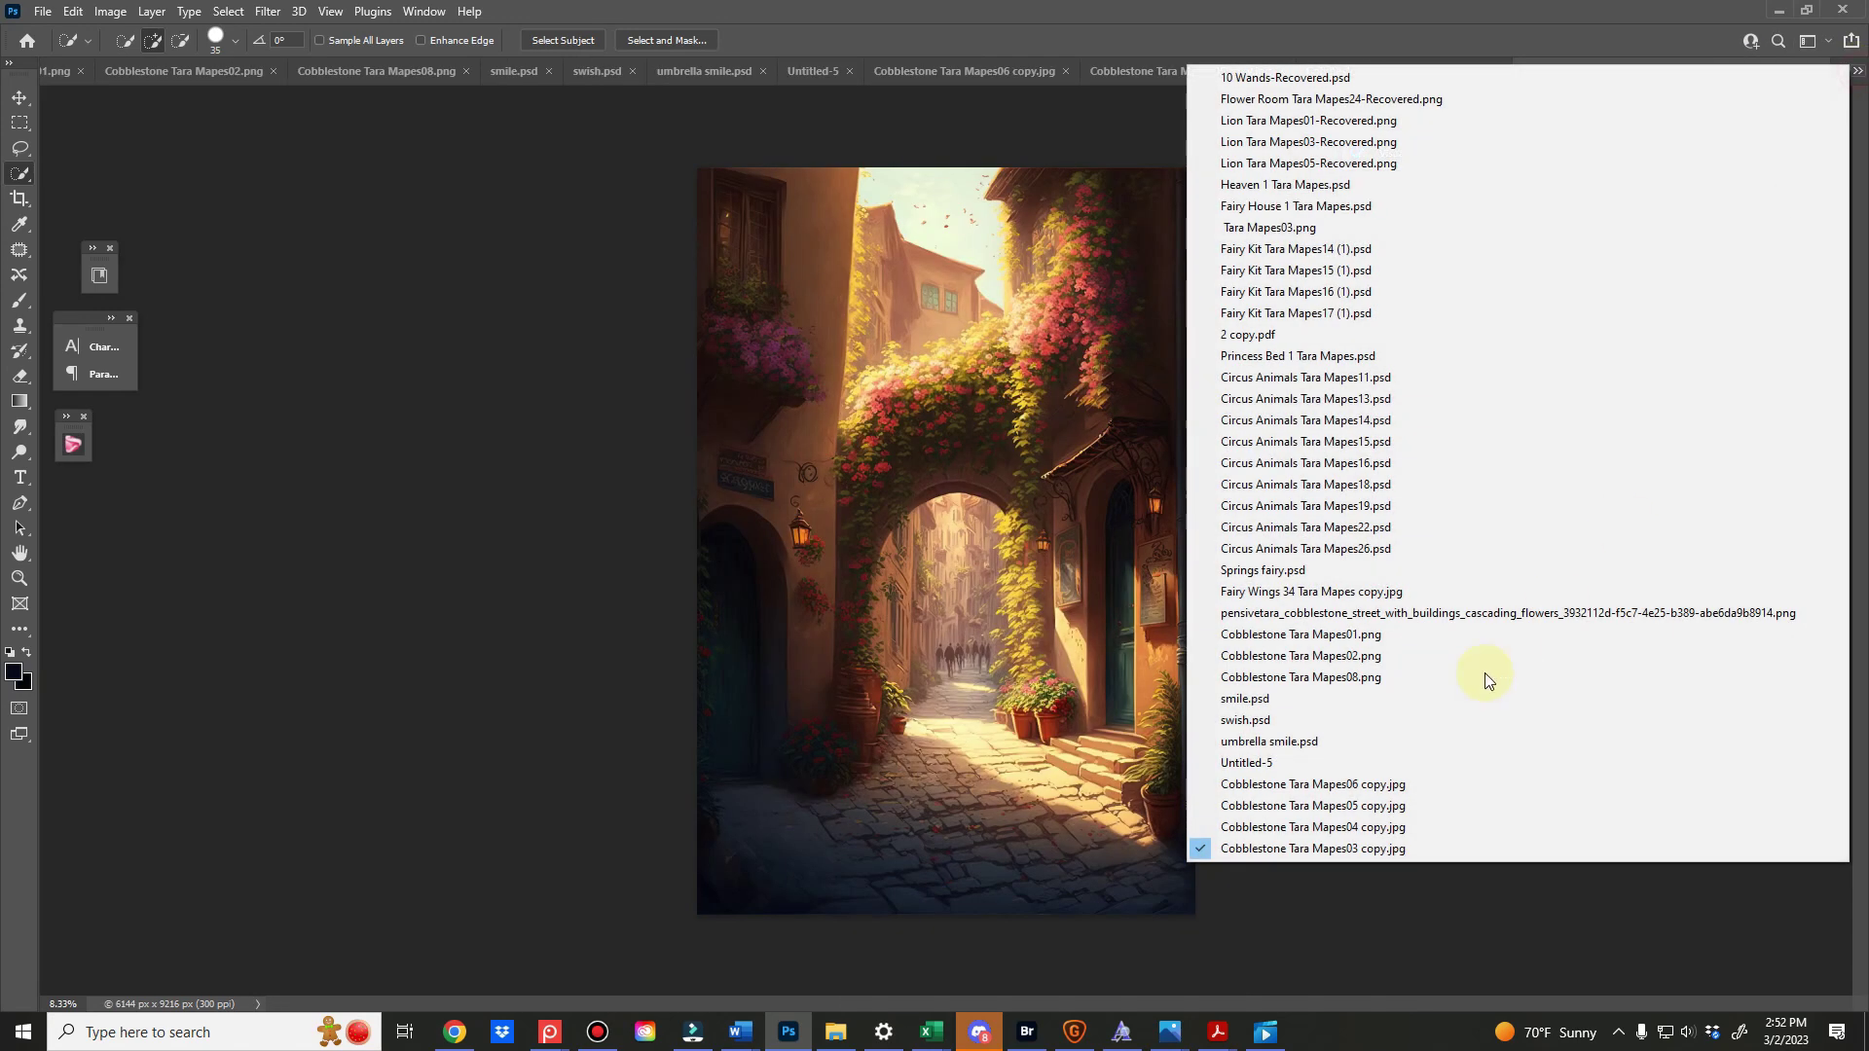
left_click(1349, 837)
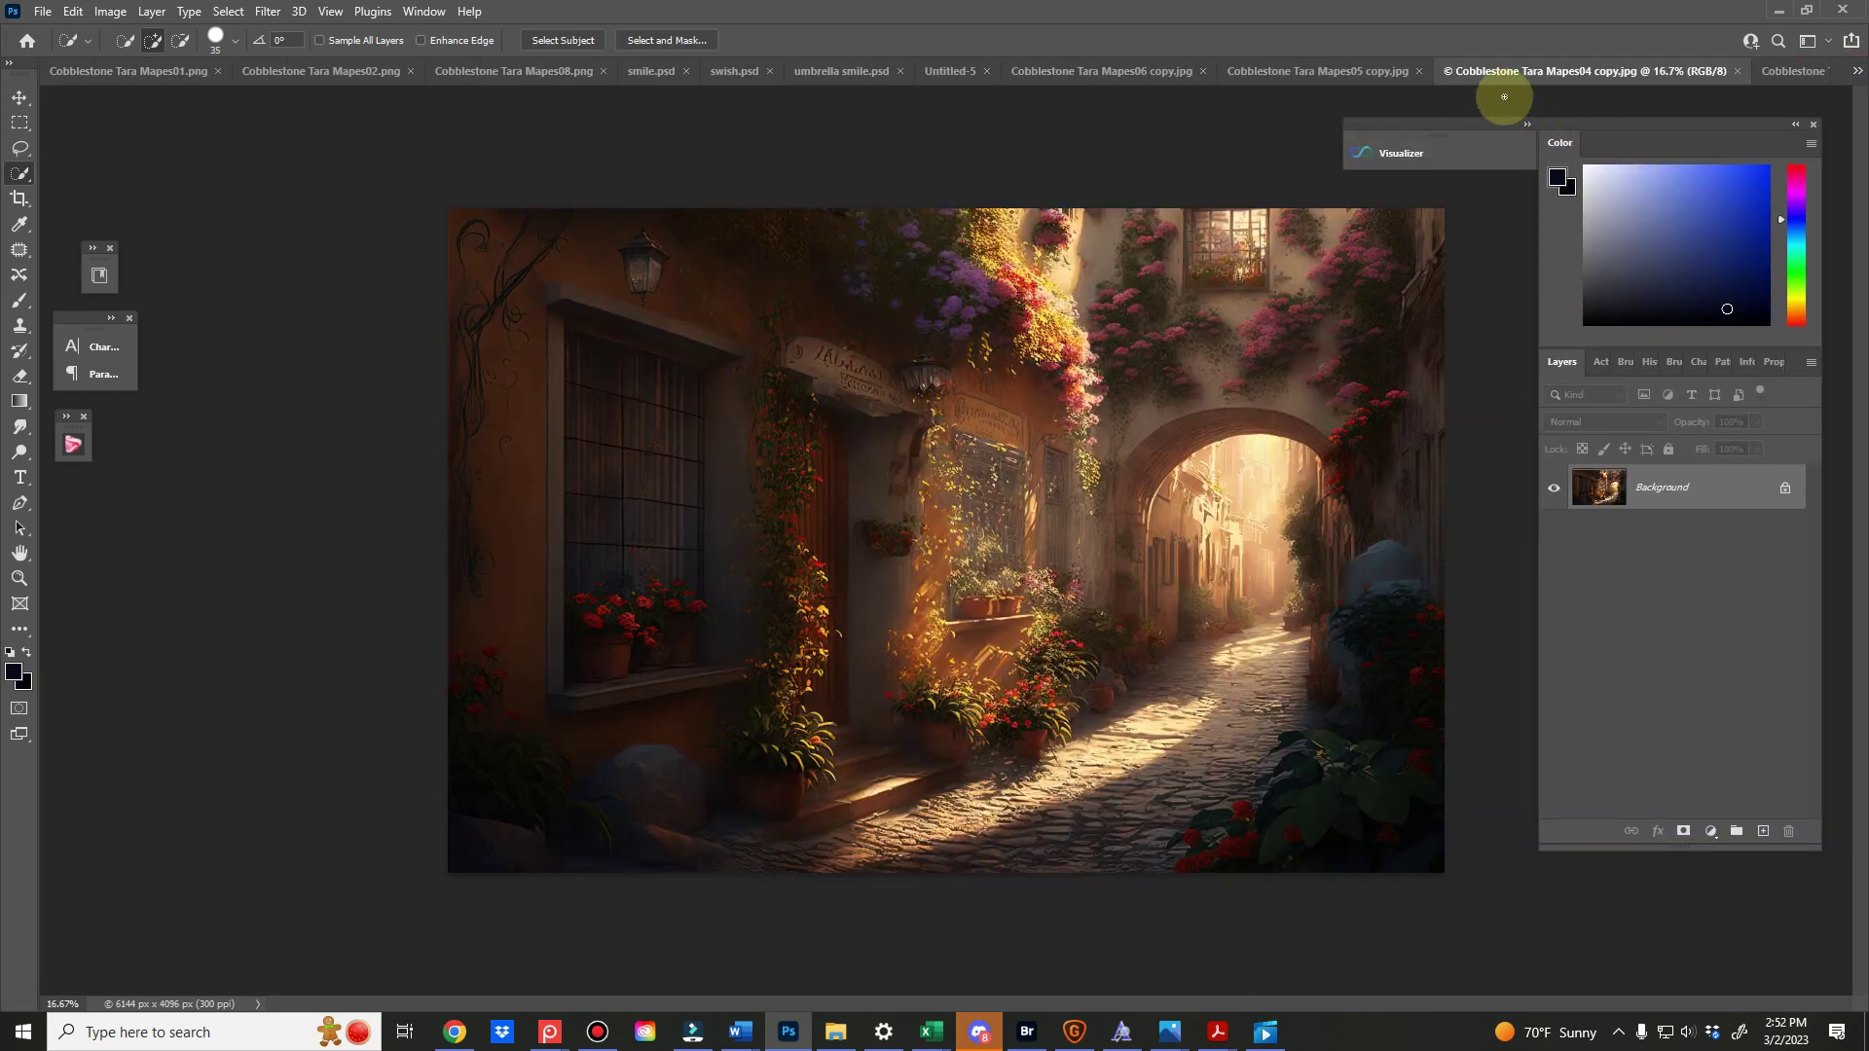
left_click(1659, 490)
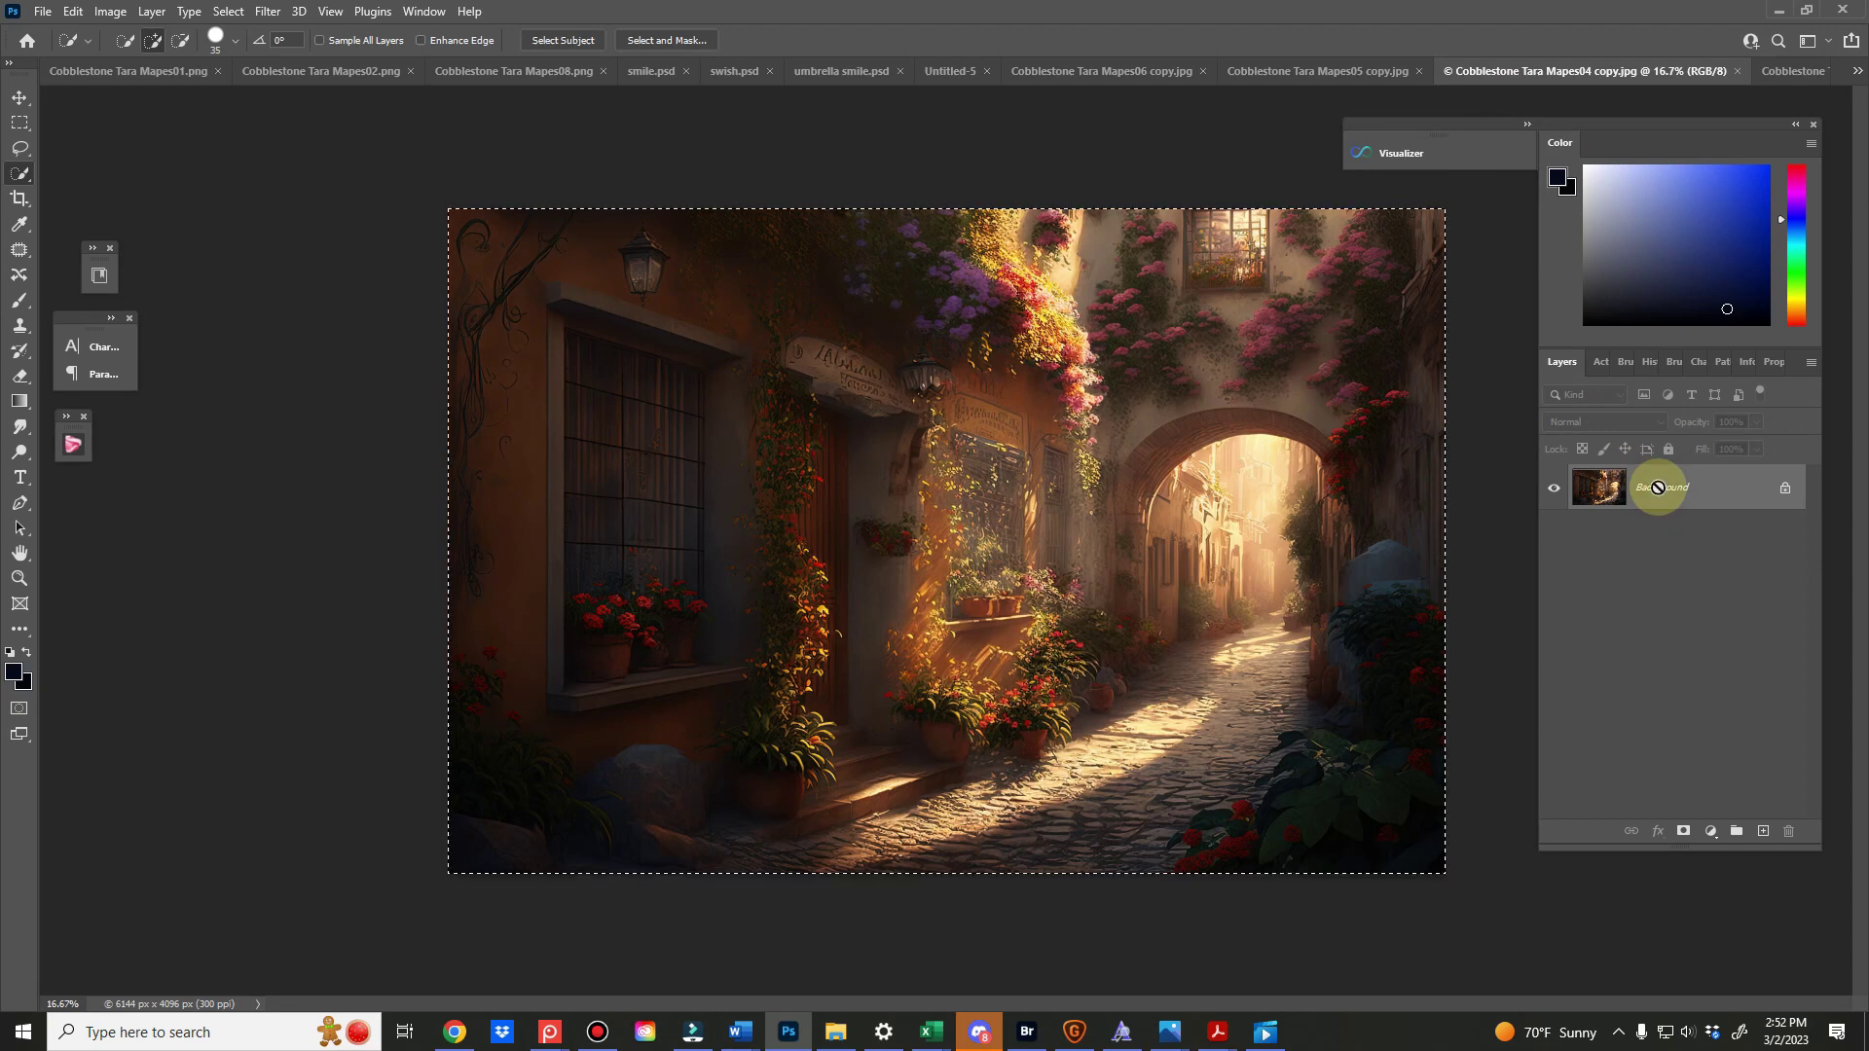
left_click(959, 71)
left_click(1657, 592)
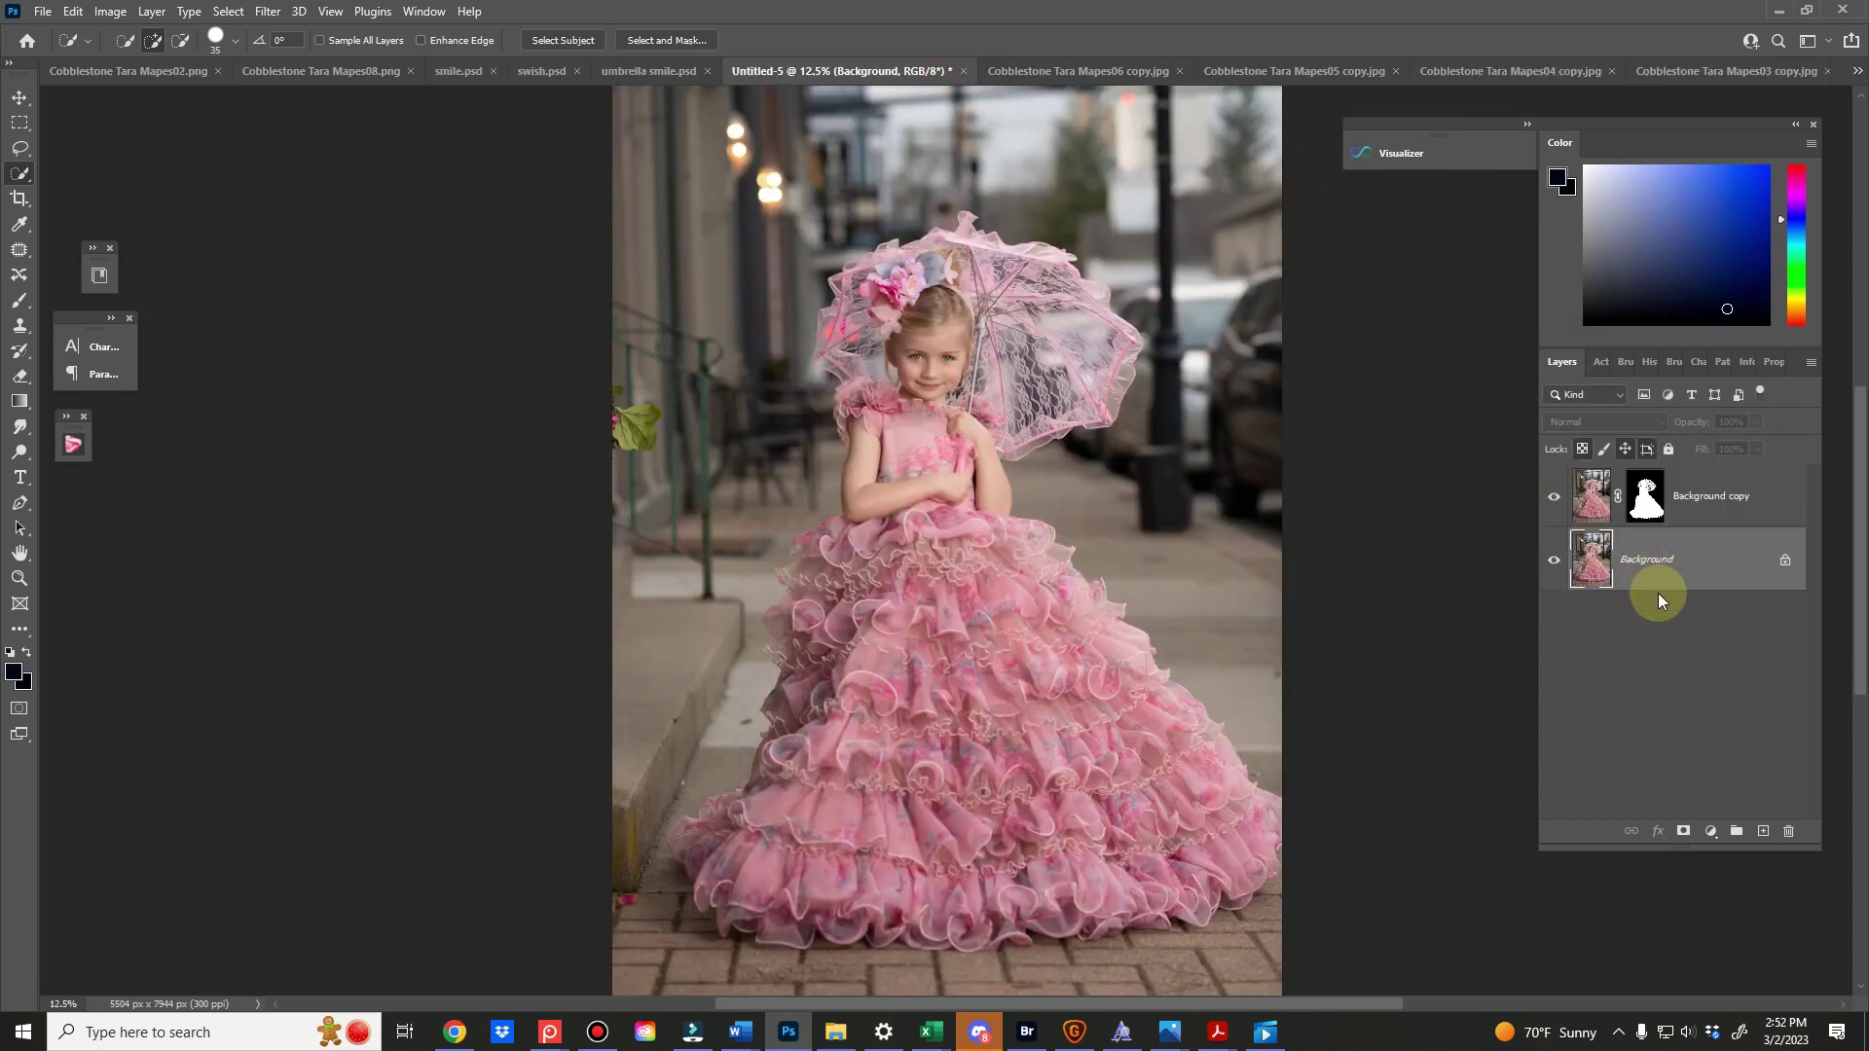
Drop the alley in as Layer 1, then Free Transform it: enlarge to ~148%, flip horizontally
left_click_drag(1659, 597, 1659, 597)
key("ctrl+minus")
key("ctrl+t")
left_click_drag(1146, 570, 1022, 481)
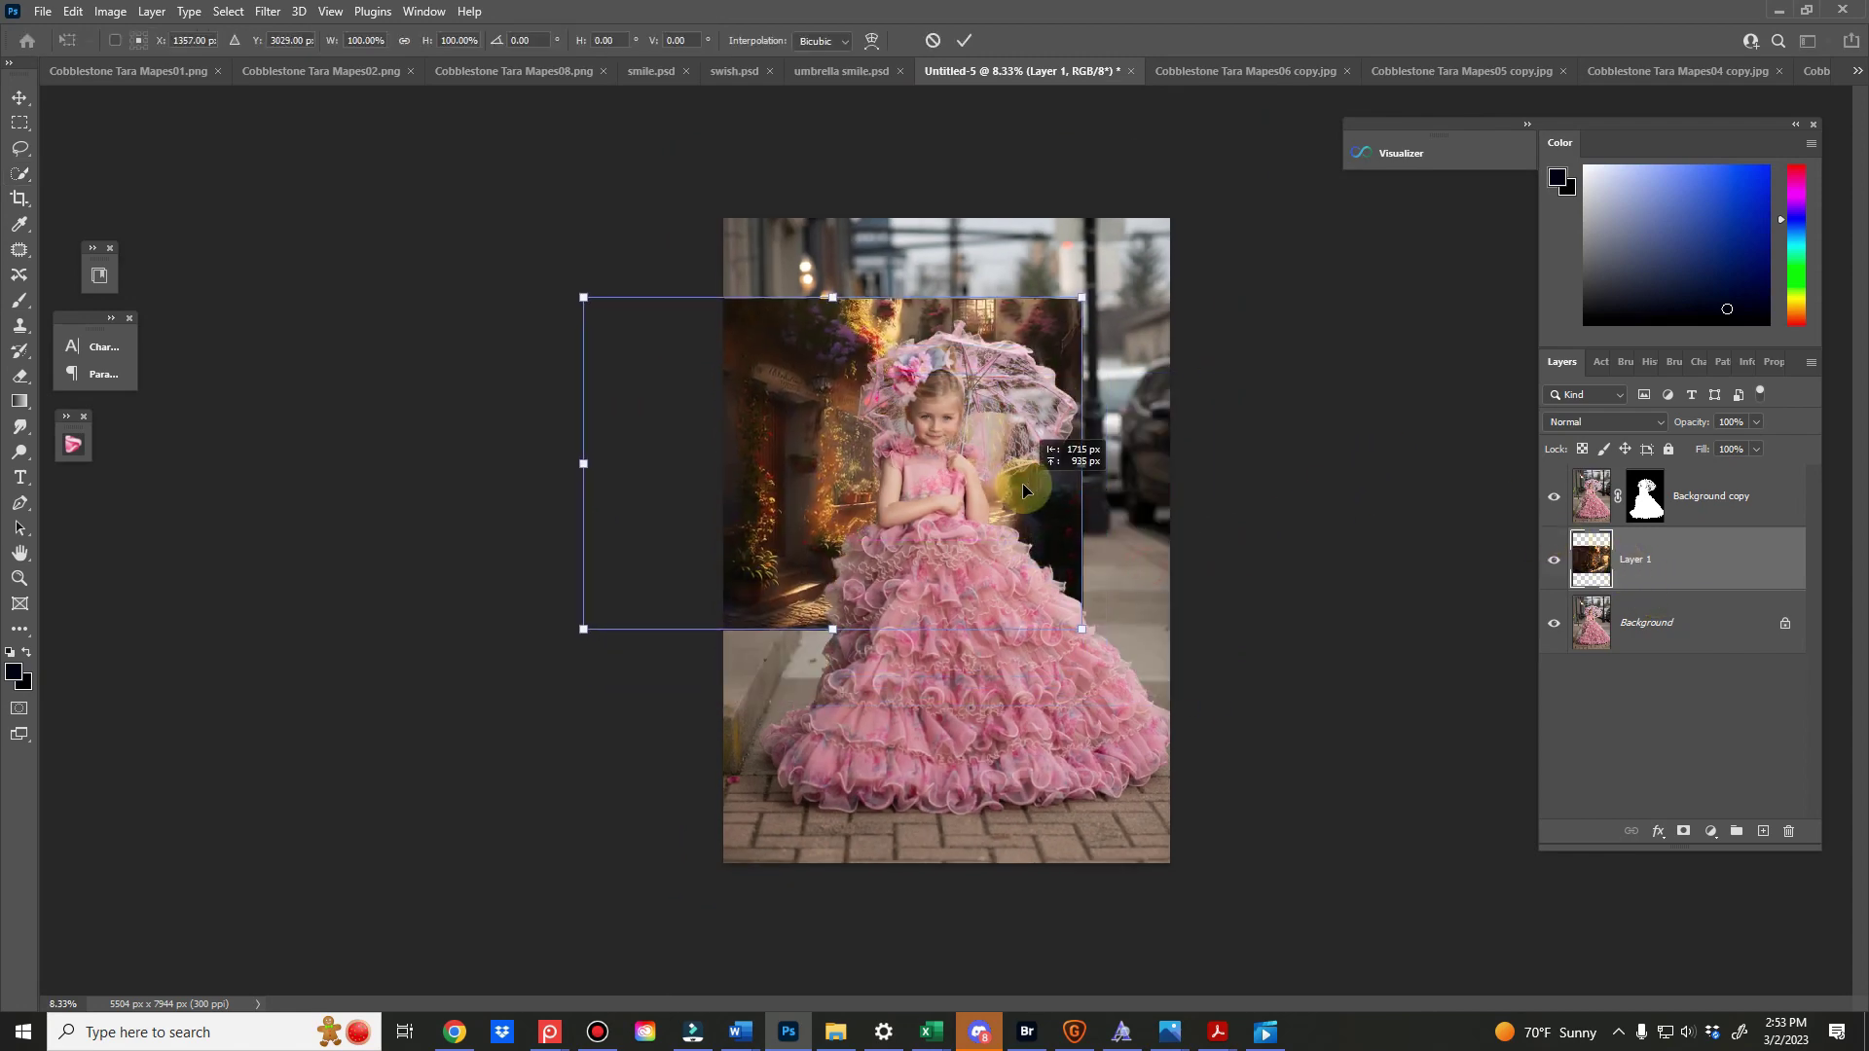
left_click_drag(1073, 296, 1314, 138)
left_click_drag(1007, 393, 878, 455)
right_click(947, 467)
left_click(1006, 852)
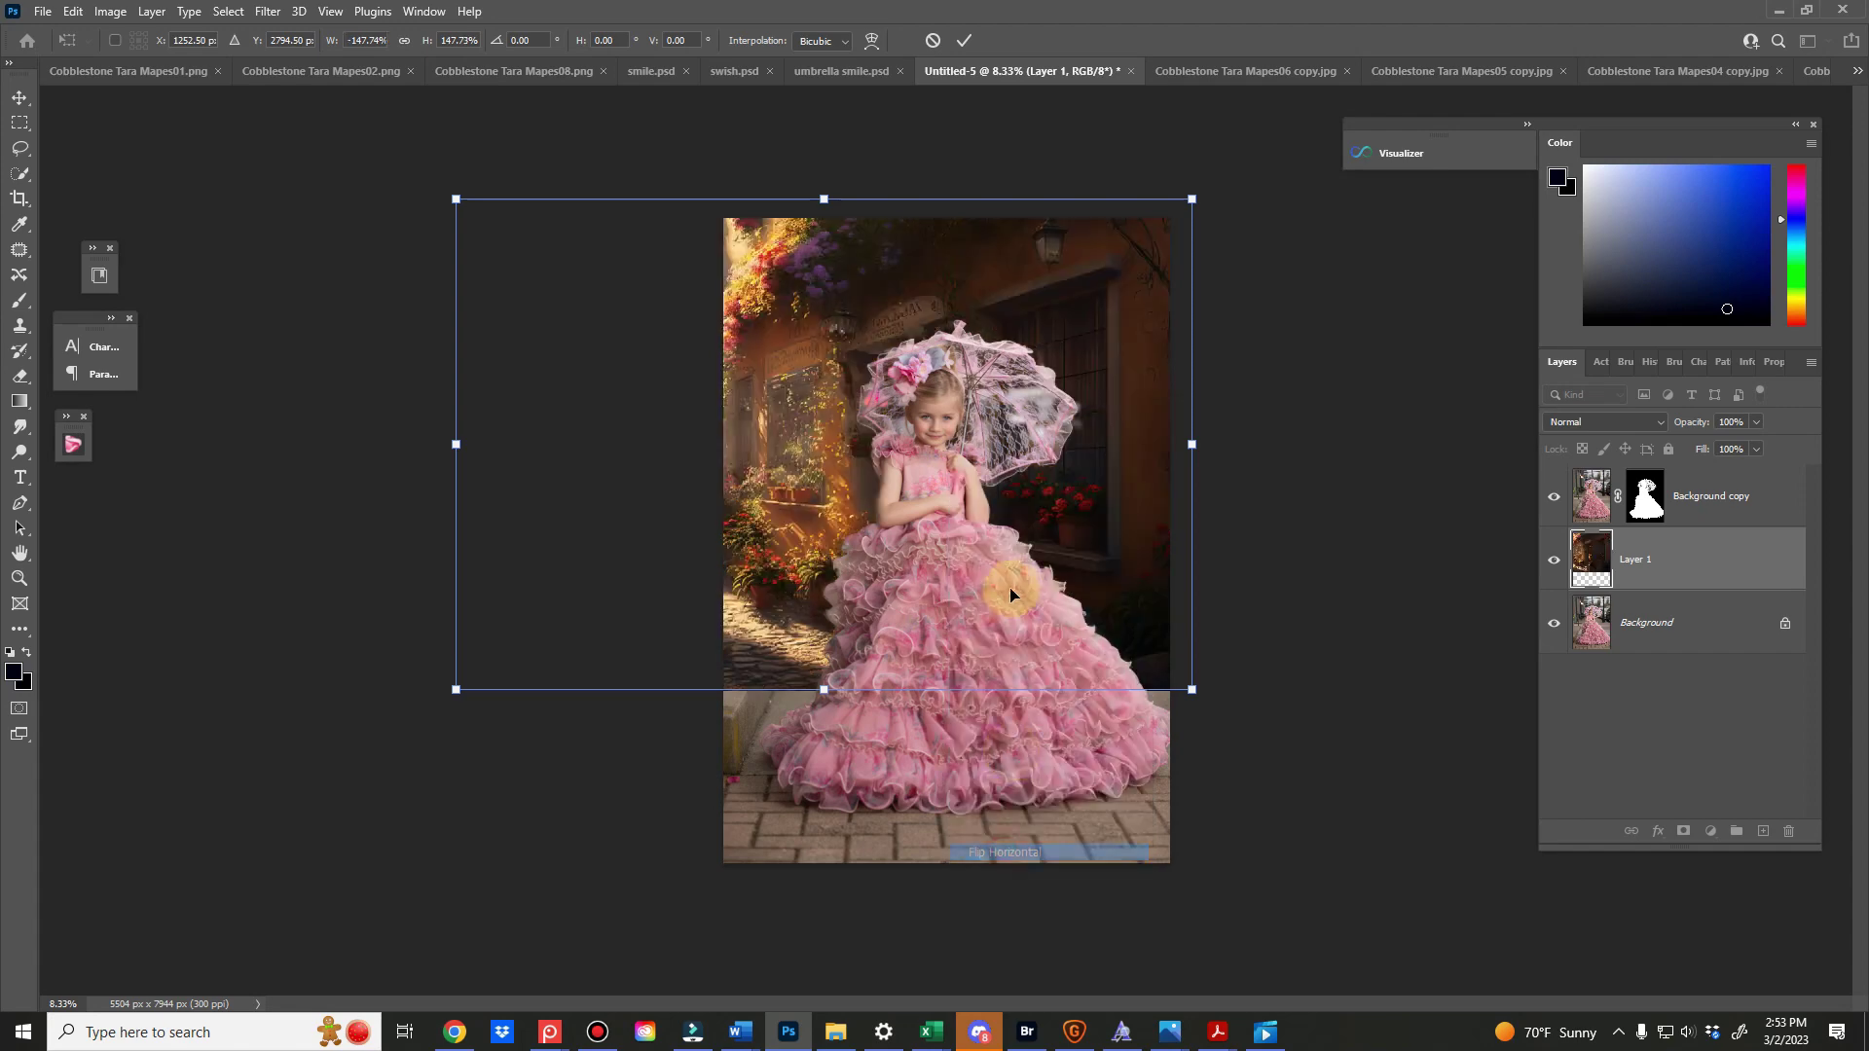
left_click_drag(1013, 584, 1283, 590)
Enlarge the alley to about 191% to fill the canvas and flip it back horizontally
left_click_drag(1463, 709, 1515, 739)
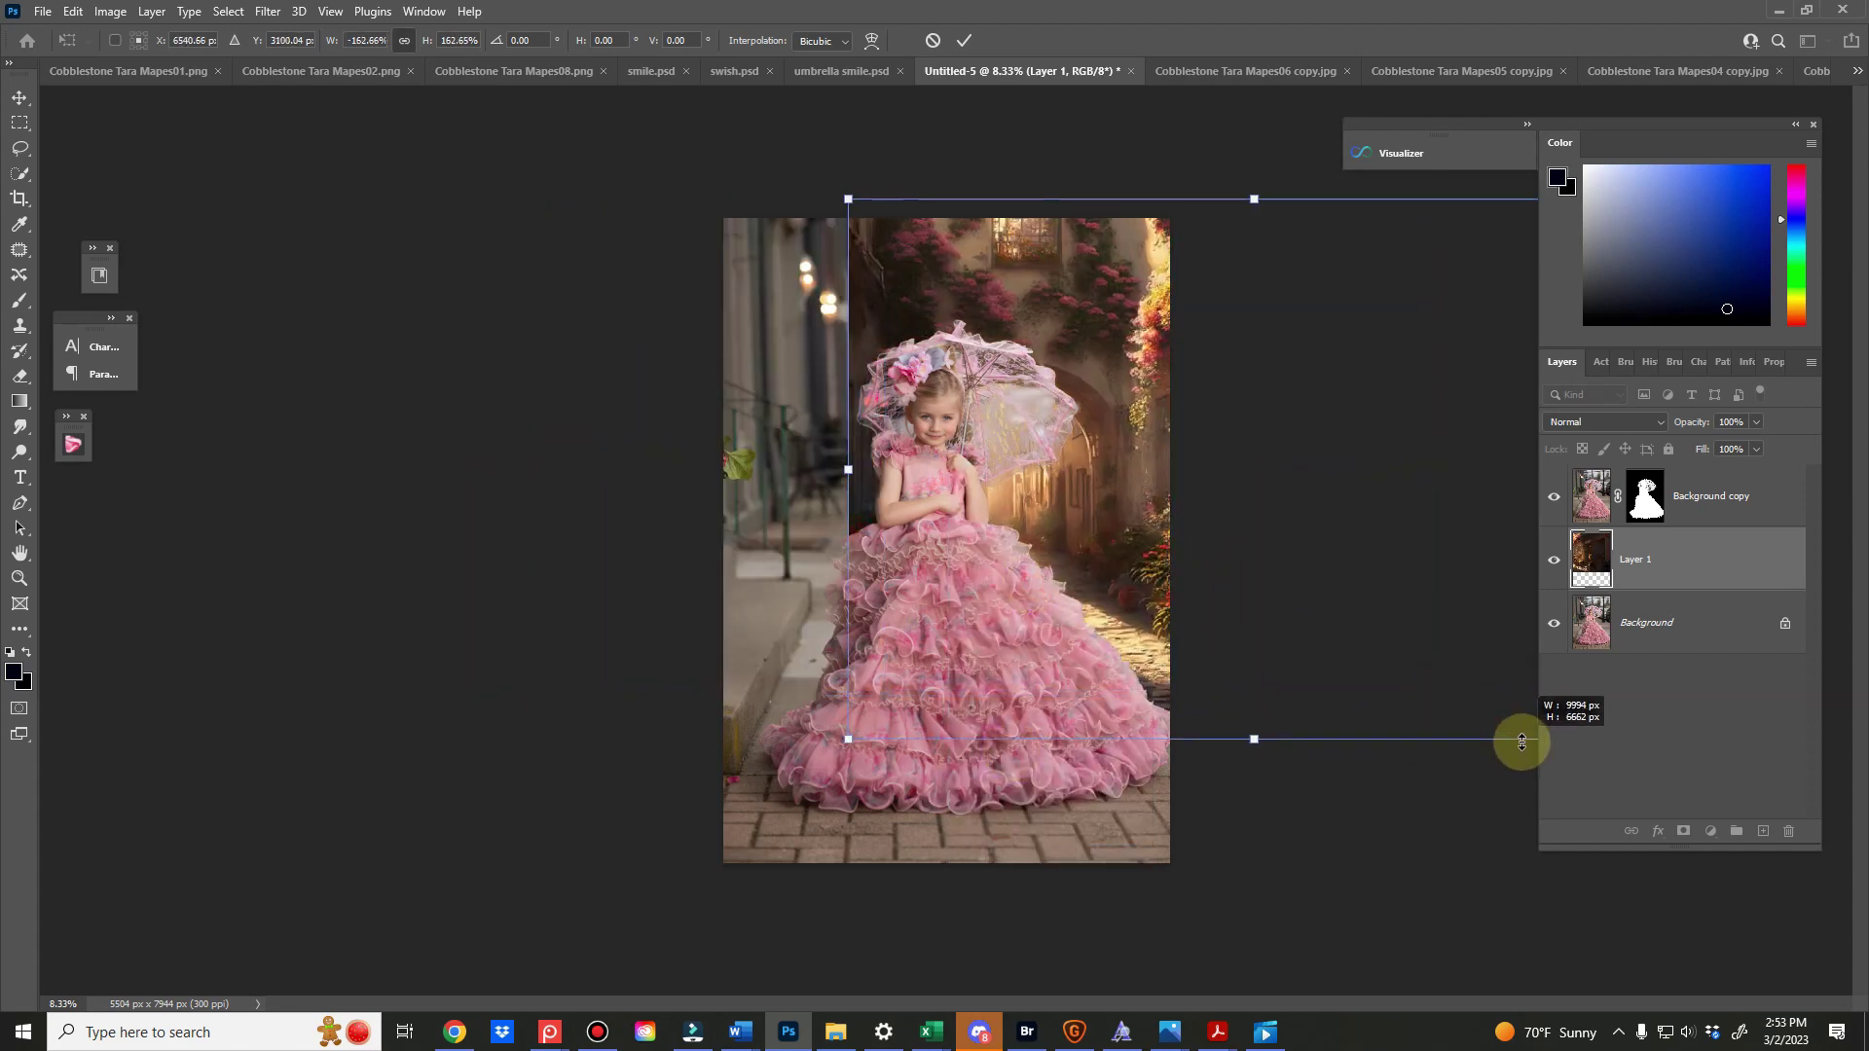
left_click_drag(794, 771, 879, 593)
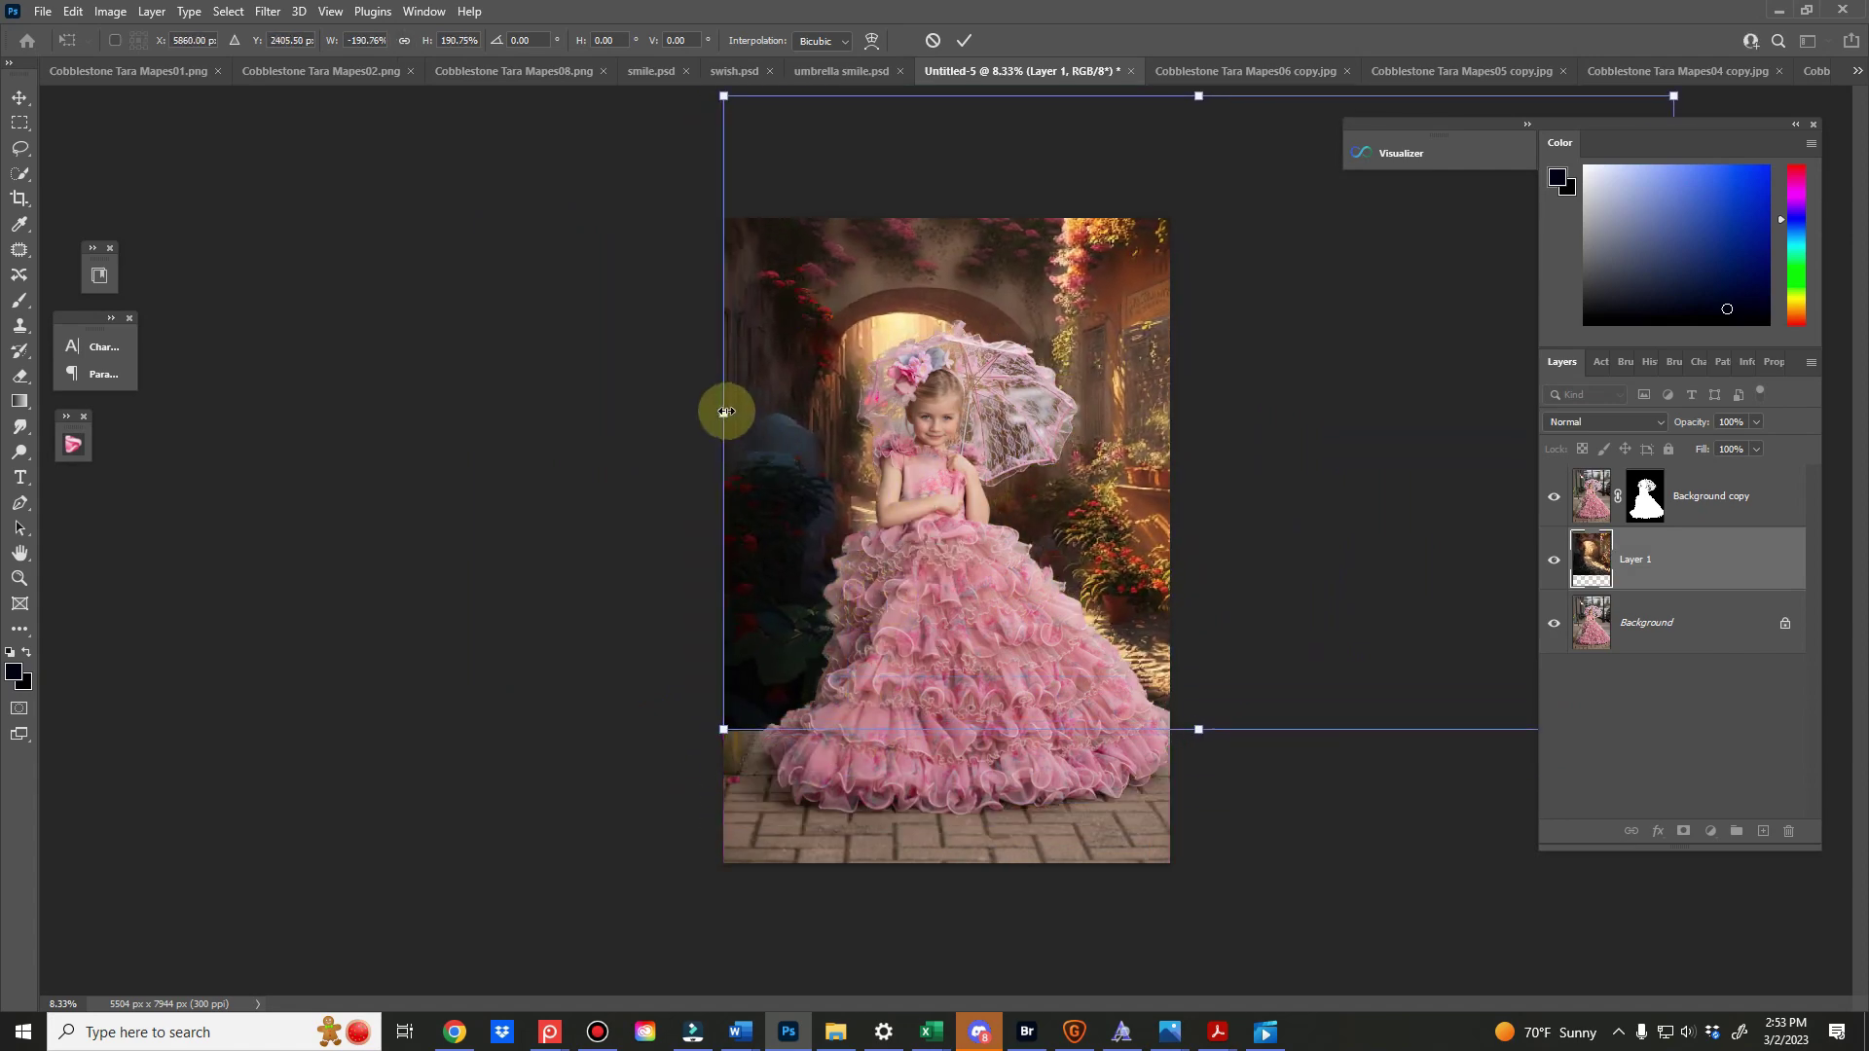
left_click_drag(722, 410, 688, 410)
left_click_drag(1119, 429, 939, 431)
right_click(931, 481)
left_click(987, 863)
left_click_drag(952, 641, 692, 646)
Scale the alley down to about 158% by 171%, placing the archway behind the girl
left_click_drag(251, 415, 334, 421)
left_click_drag(769, 506, 820, 509)
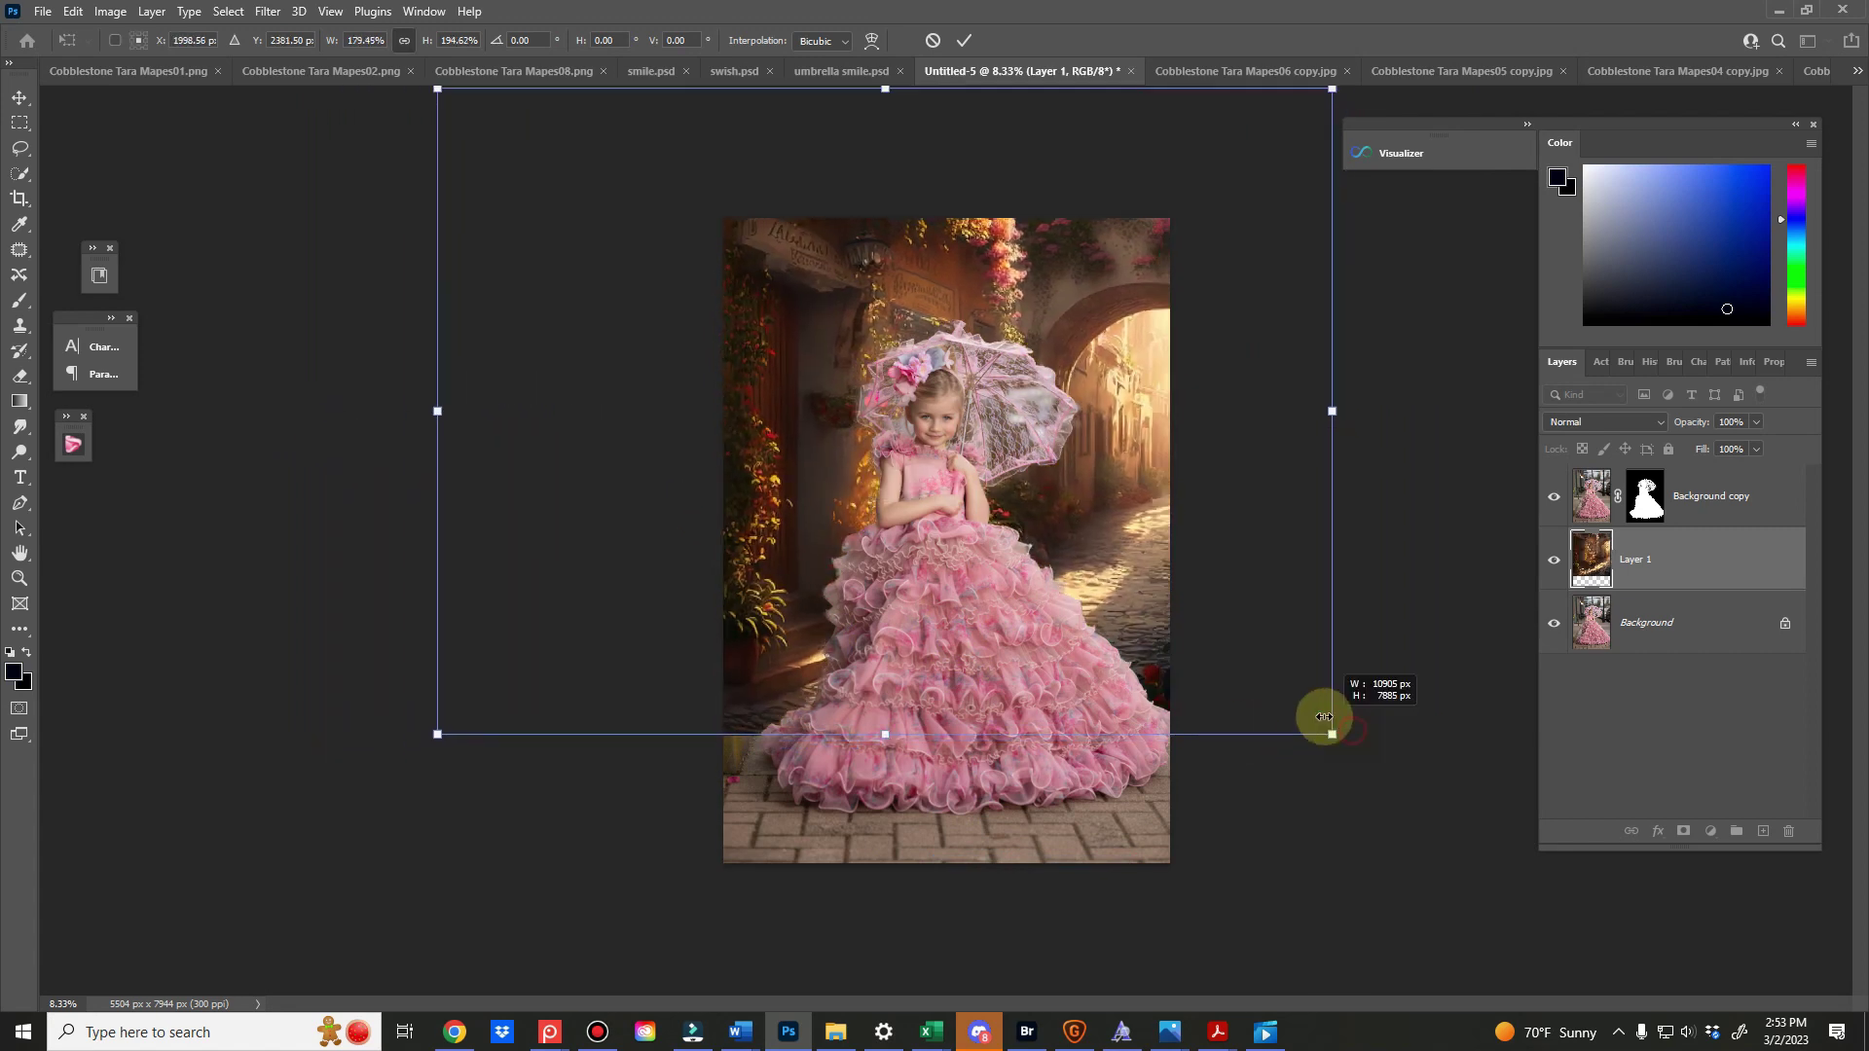
left_click_drag(1323, 718, 1232, 688)
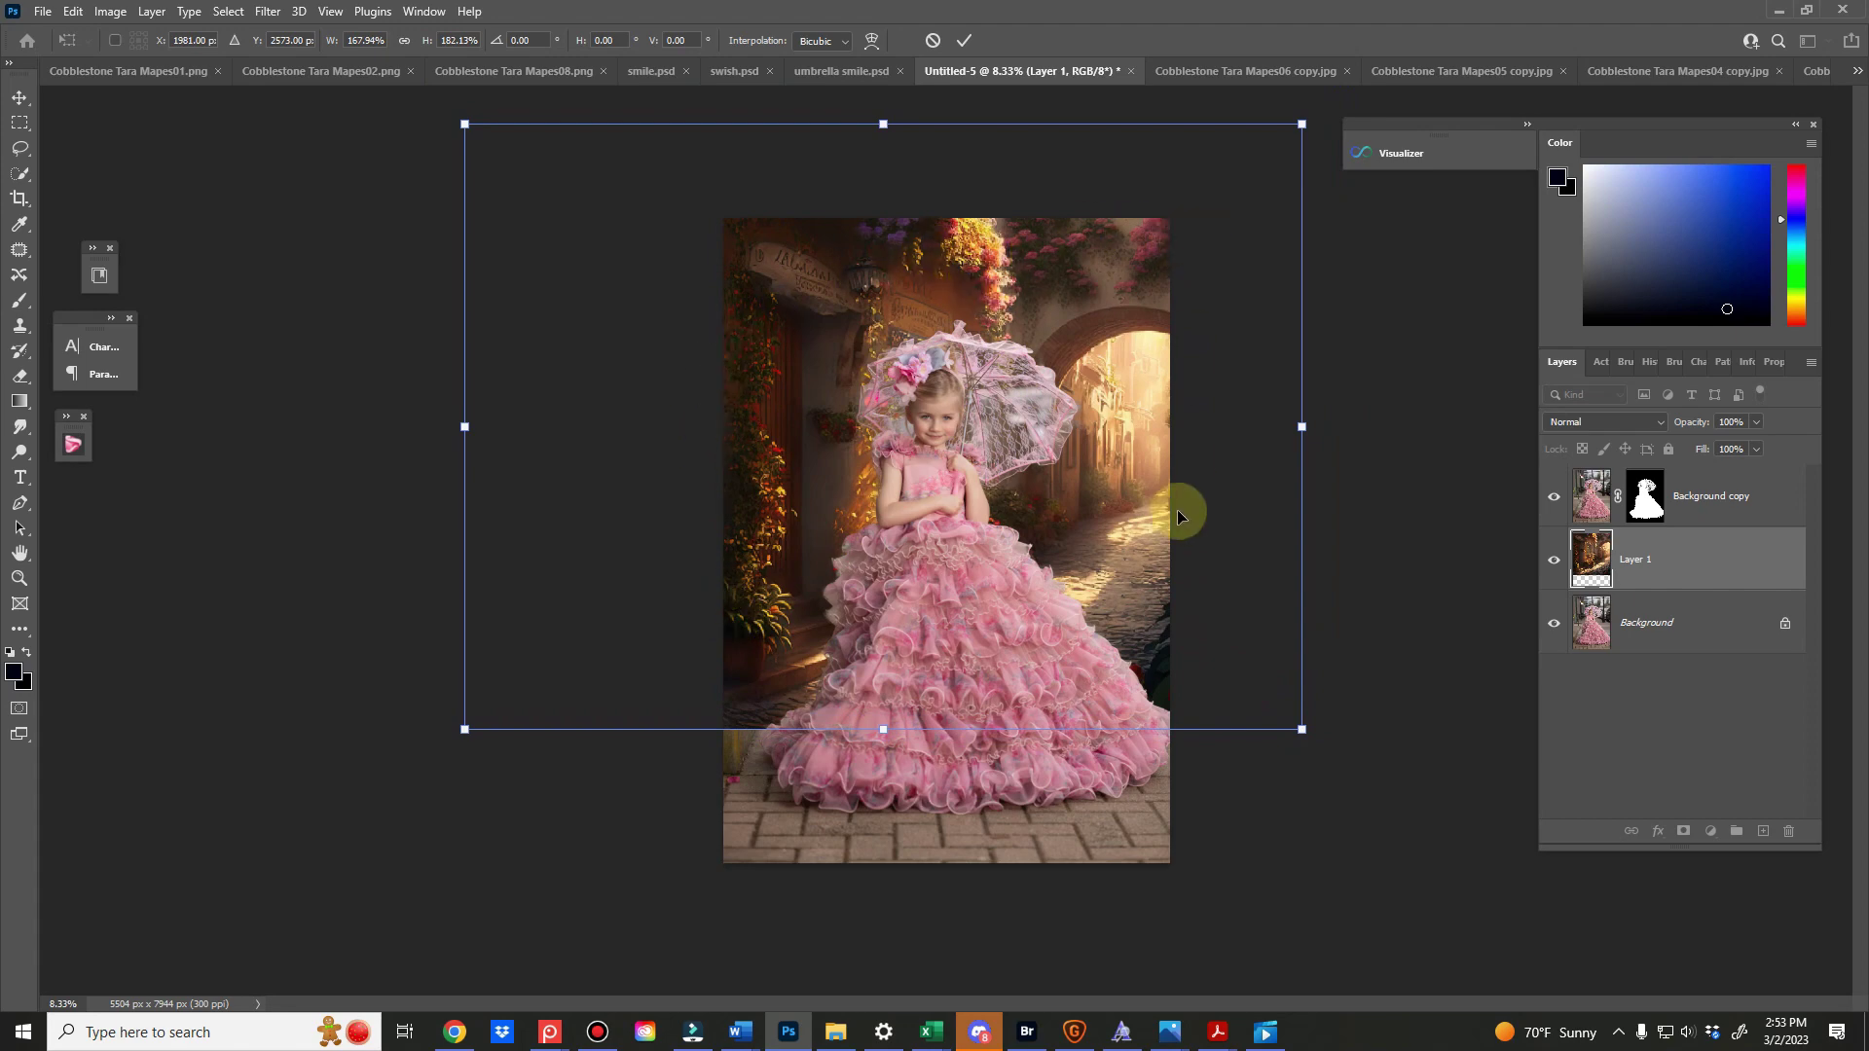
mouse_move(1176, 516)
left_mouse_down()
mouse_move(1451, 509)
mouse_move(844, 511)
mouse_move(1380, 513)
mouse_move(1125, 519)
mouse_move(1154, 518)
left_mouse_up()
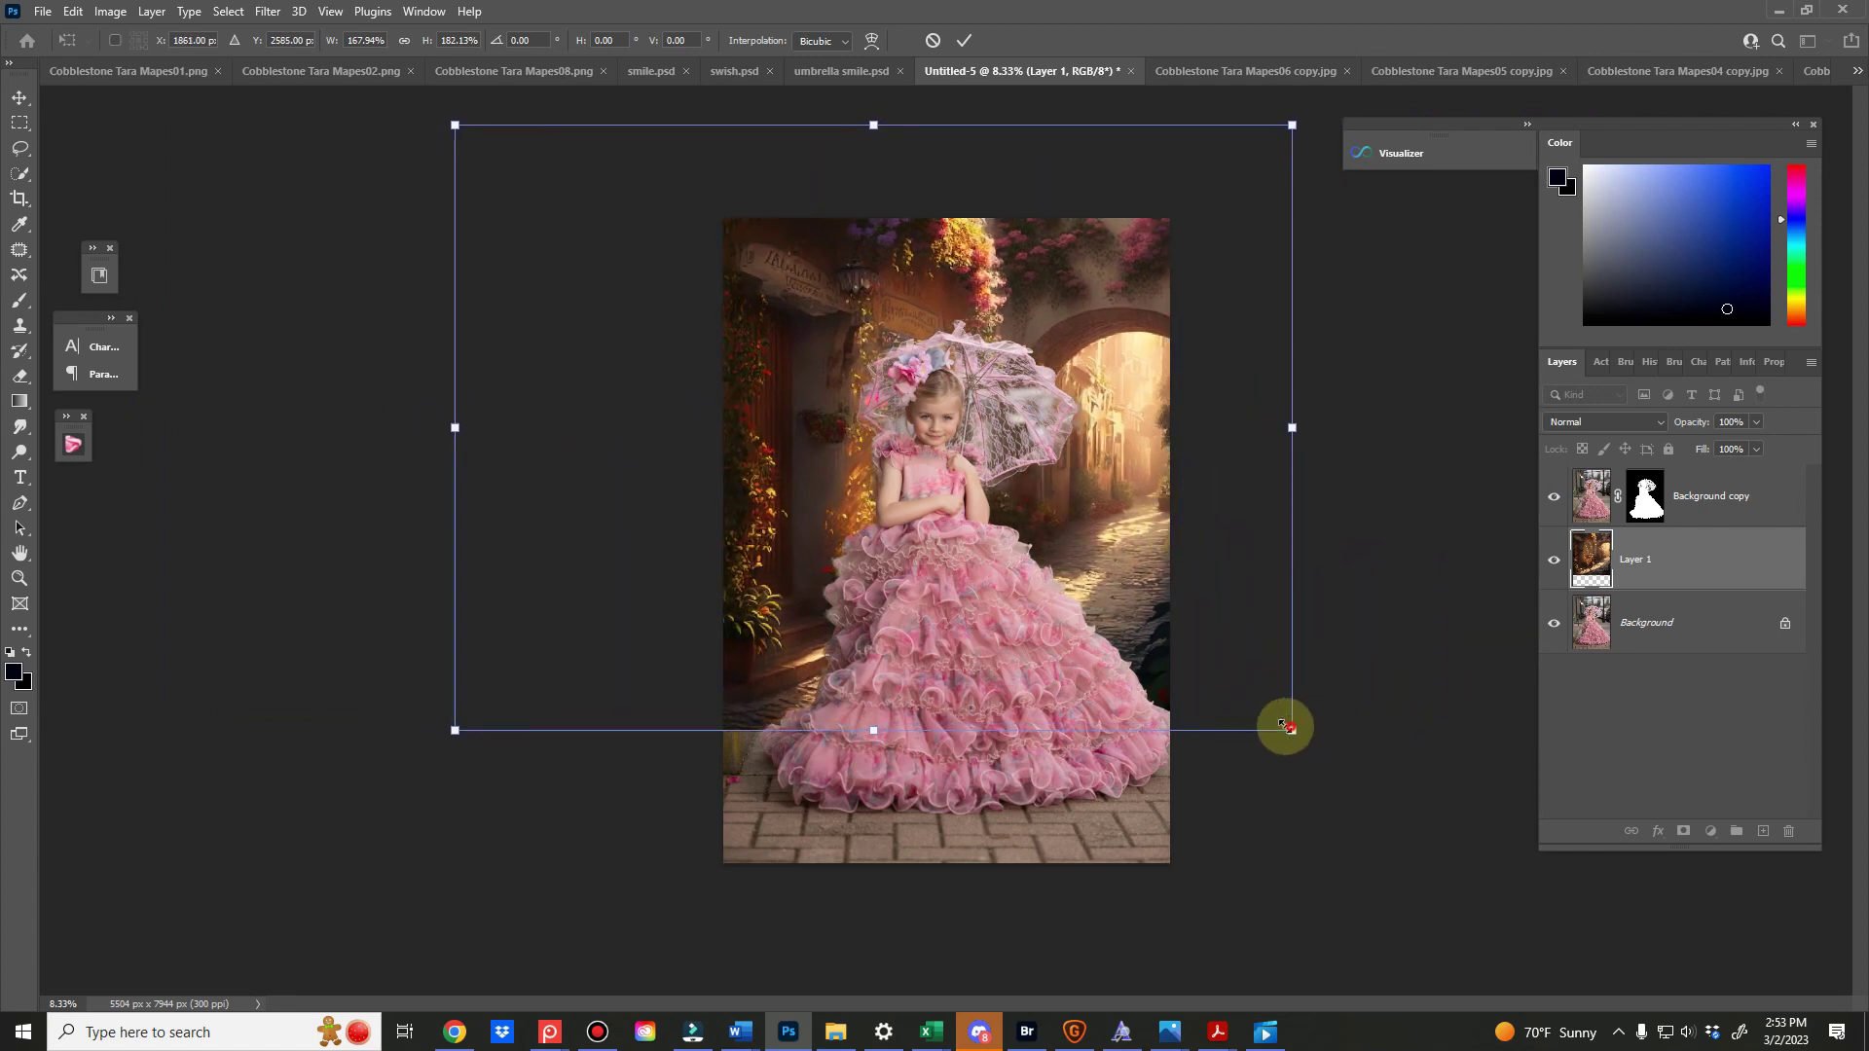
left_click_drag(1275, 725, 1176, 659)
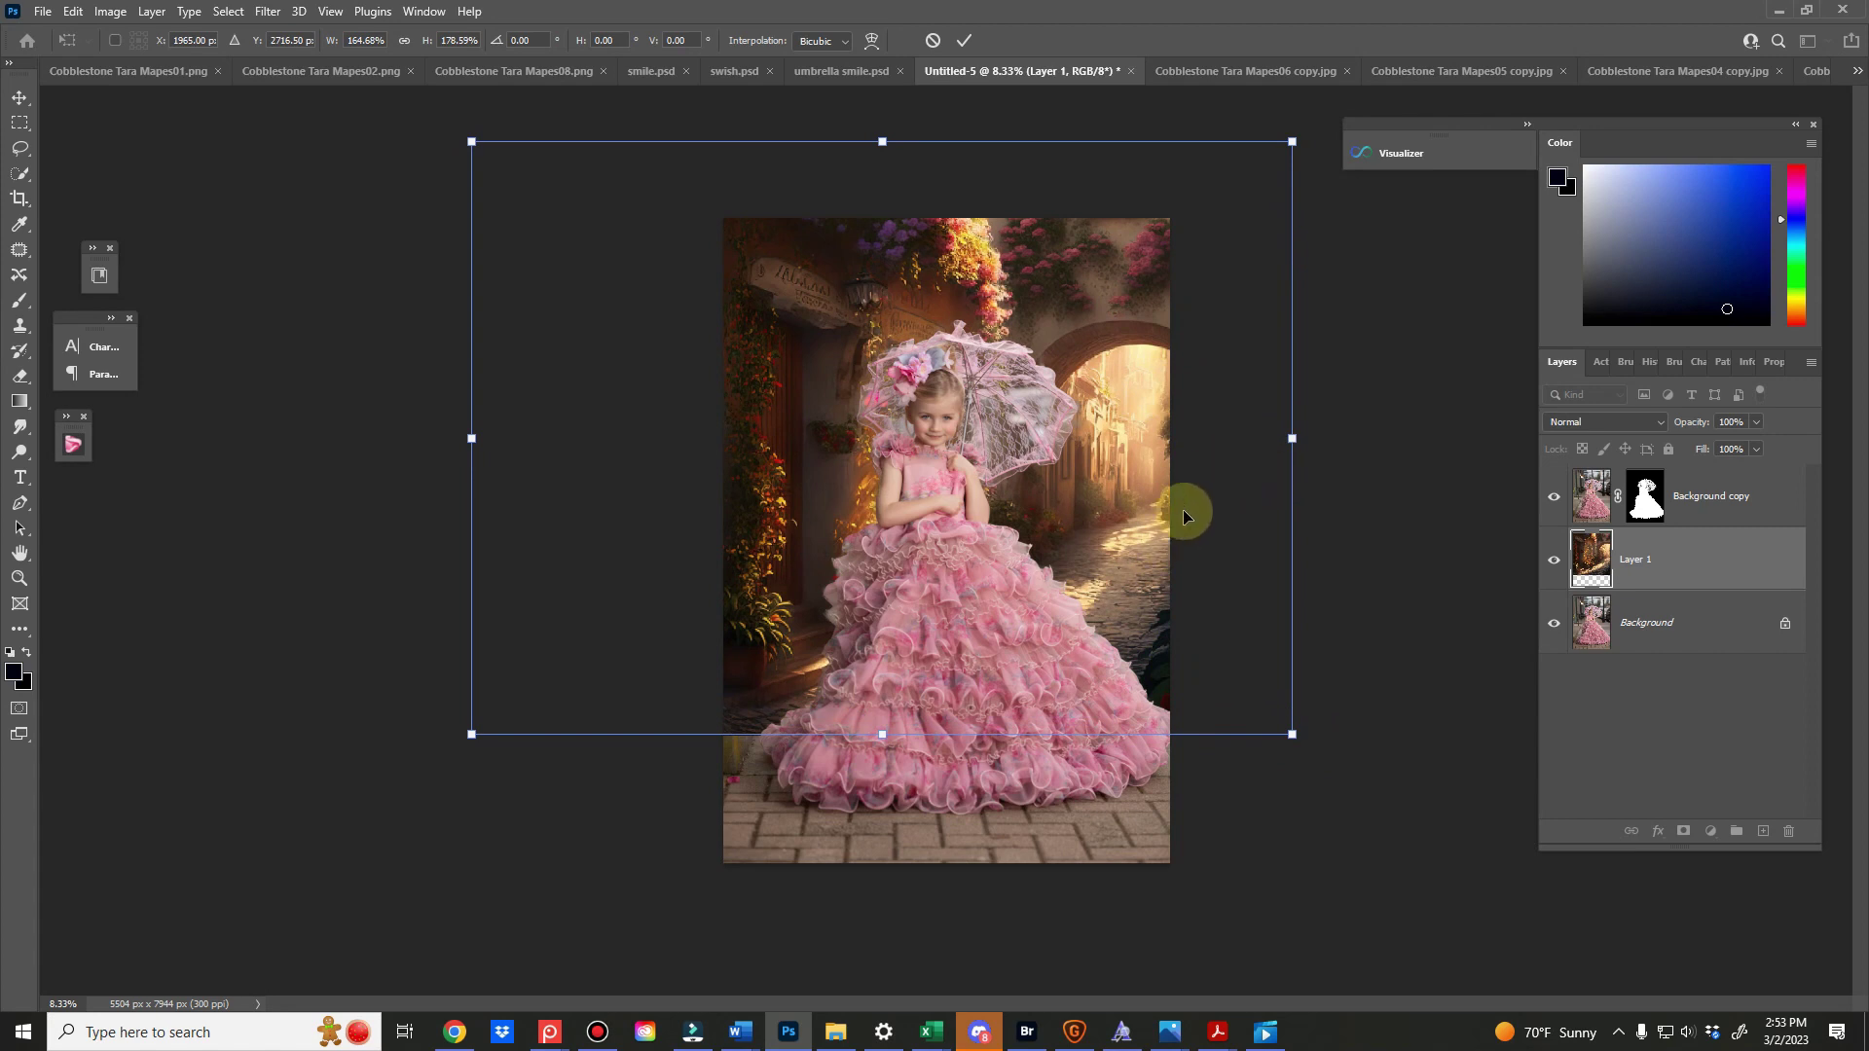
left_click_drag(471, 141, 506, 166)
mouse_move(648, 281)
left_mouse_down()
mouse_move(671, 333)
mouse_move(633, 307)
left_mouse_up()
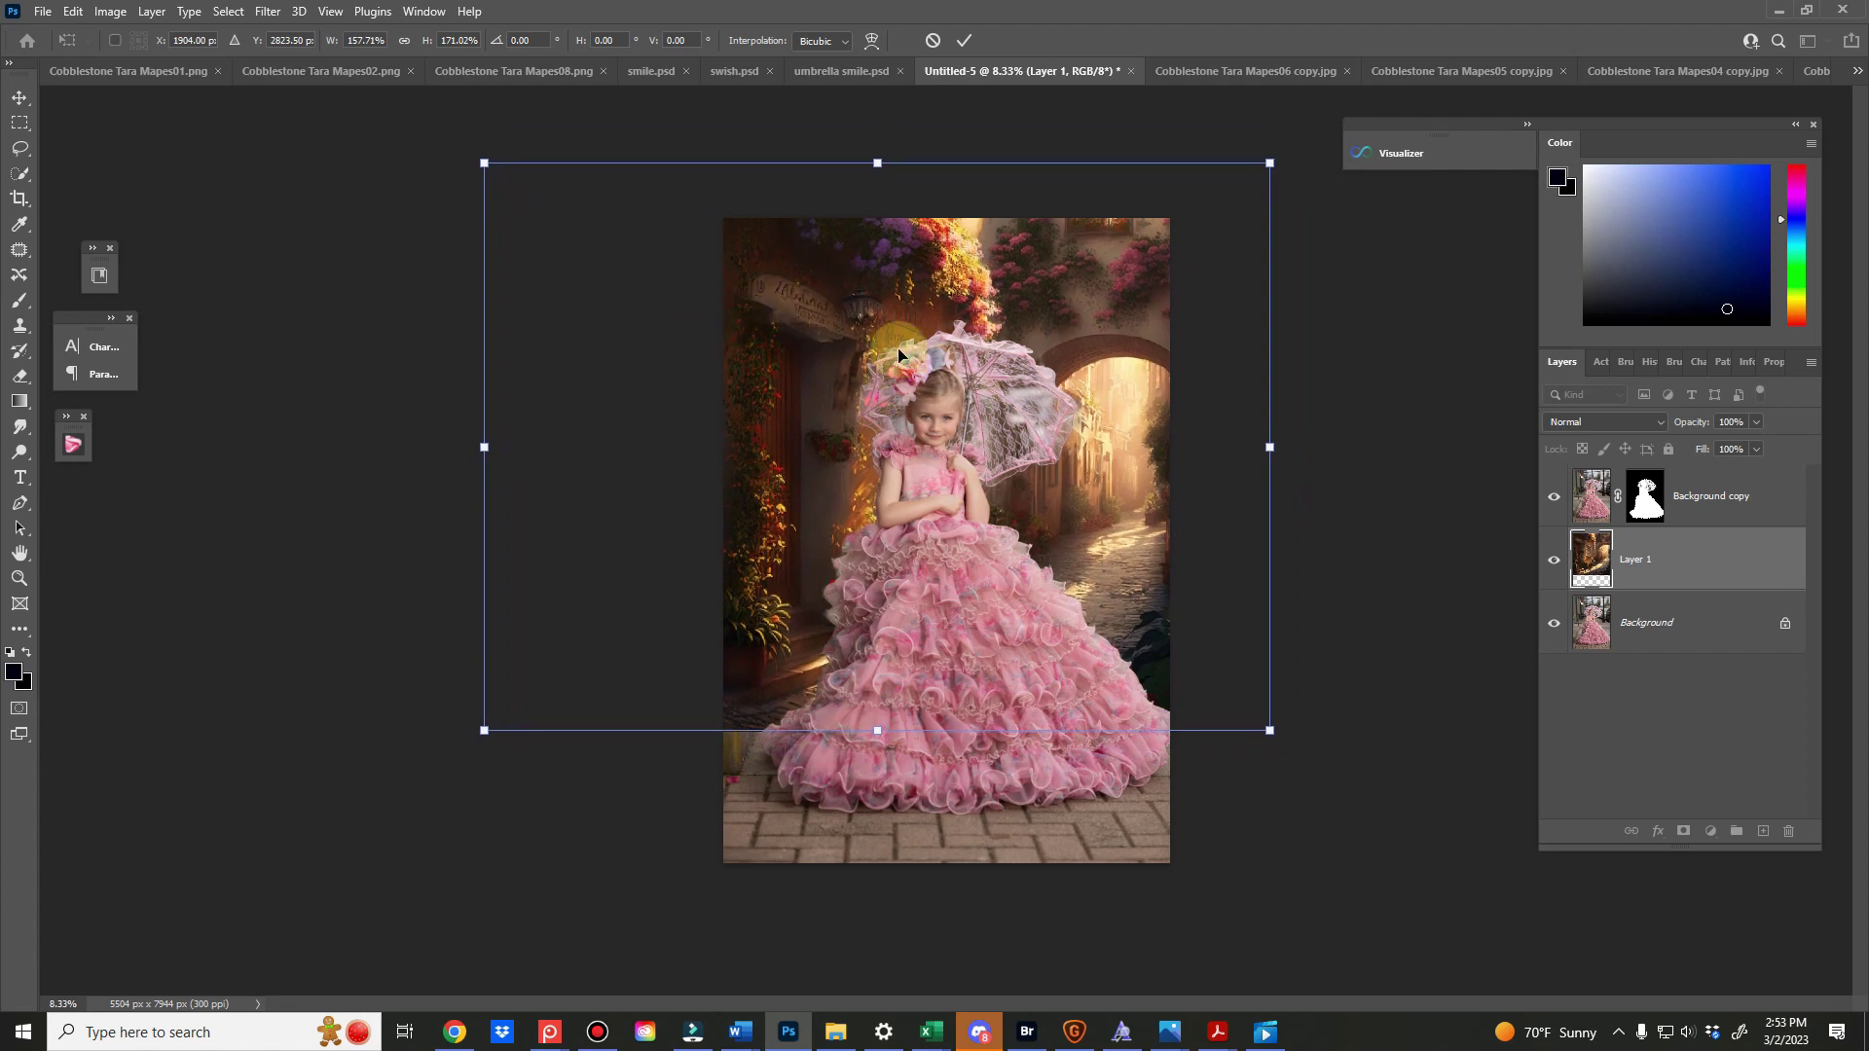
Commit the alley transform and toggle Layer 1's visibility to compare
left_click(964, 40)
key("w")
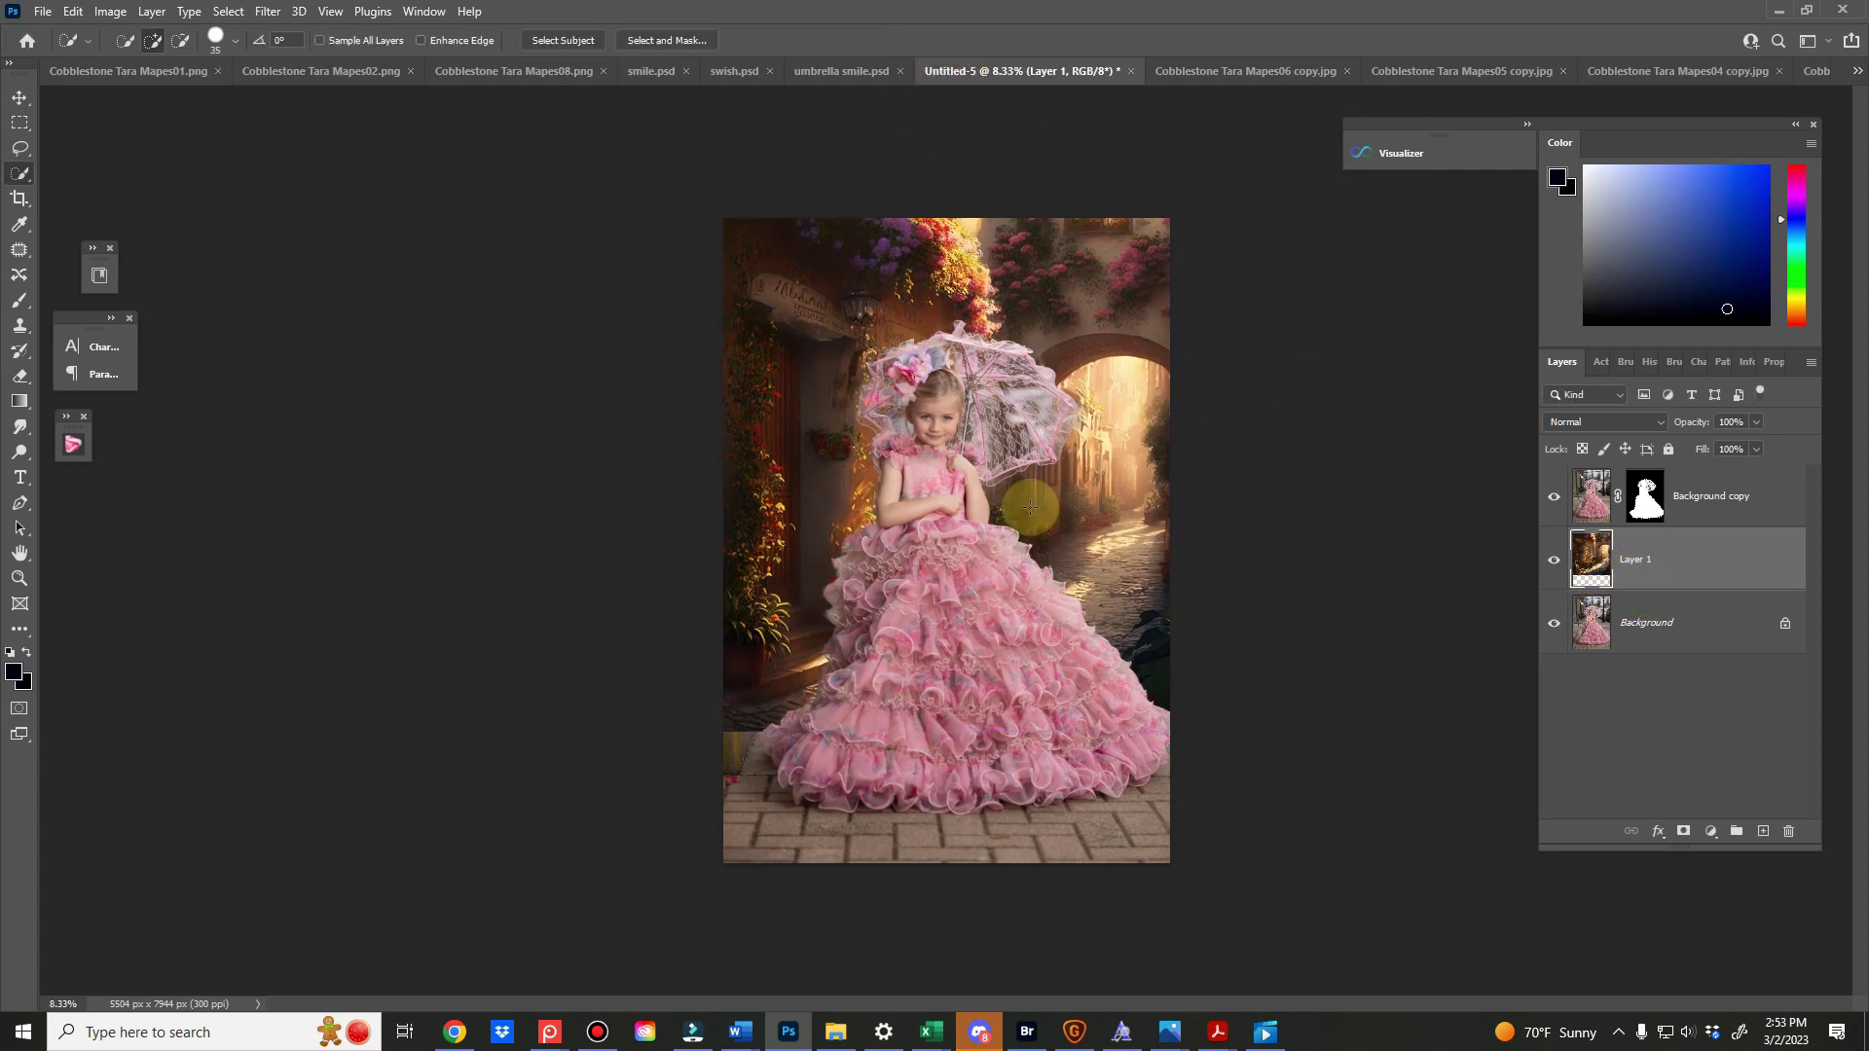
left_click(1551, 564)
left_click(1551, 565)
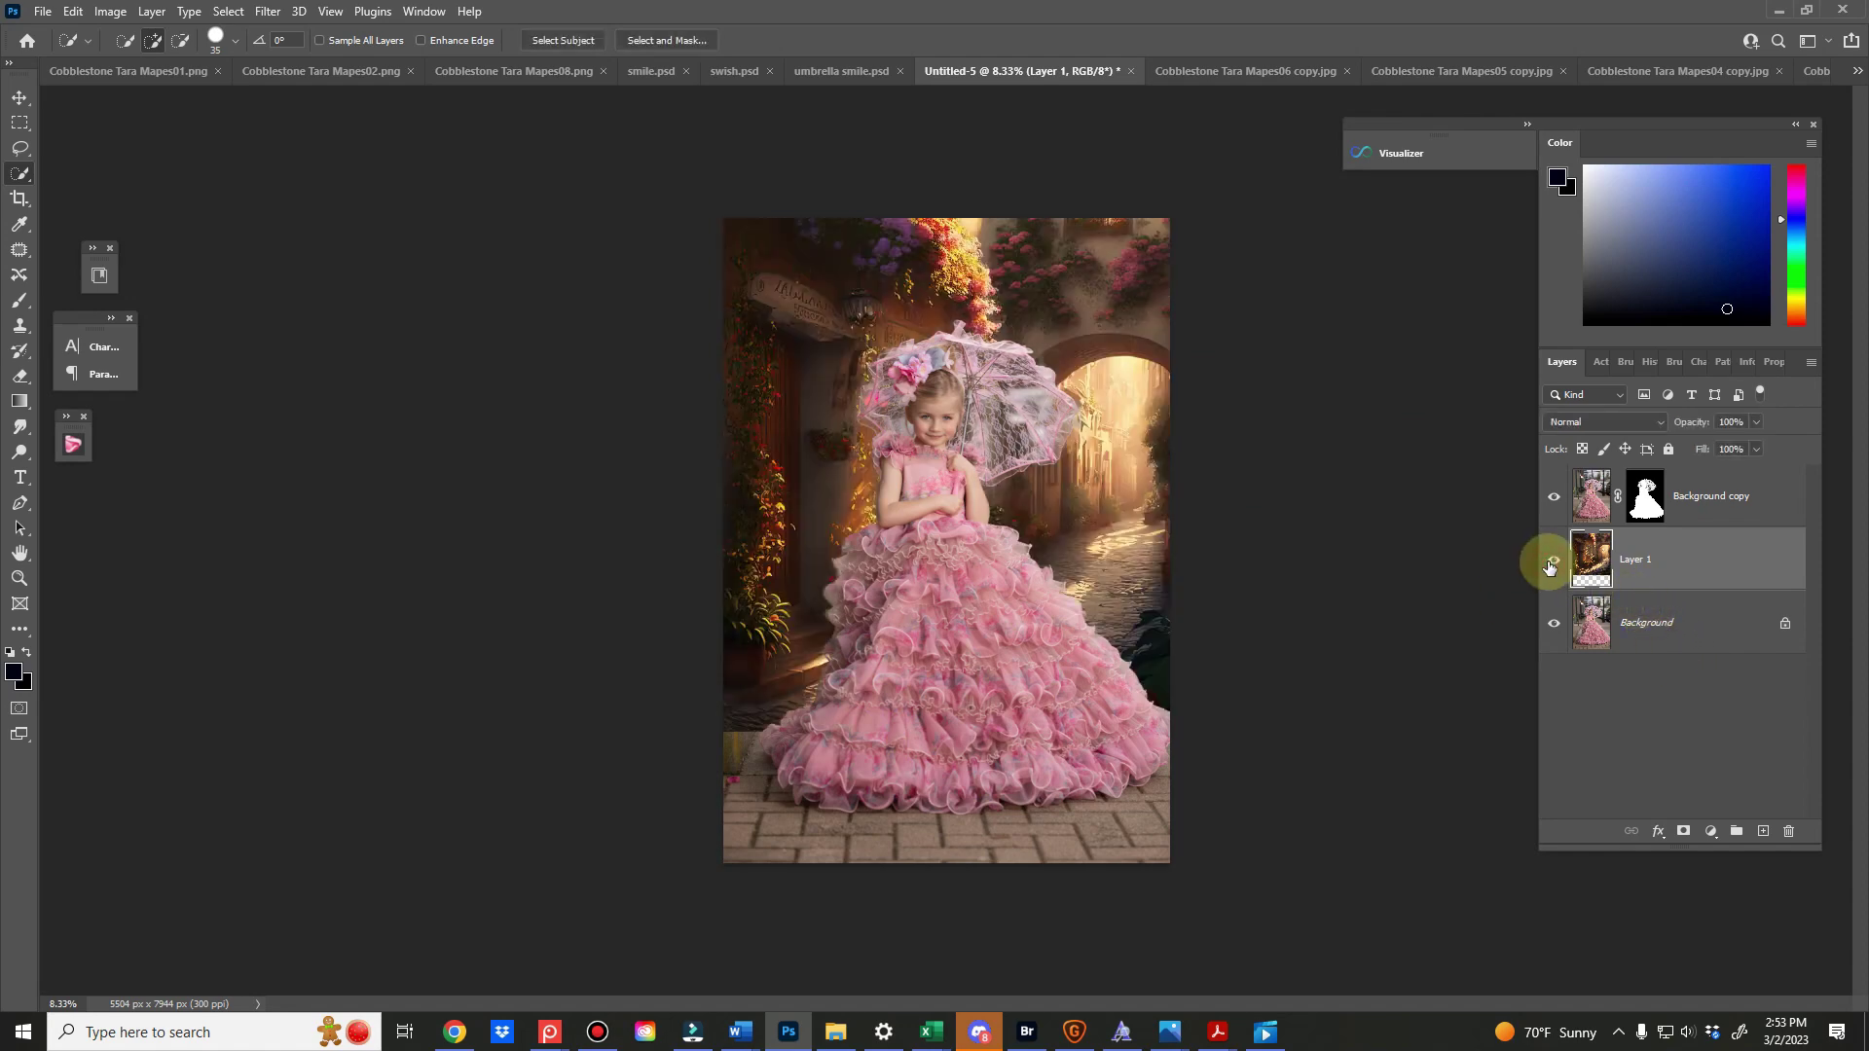
Apply a light Gaussian Blur to the alley layer and reselect Layer 1
left_click(268, 10)
mouse_move(307, 260)
left_click(545, 320)
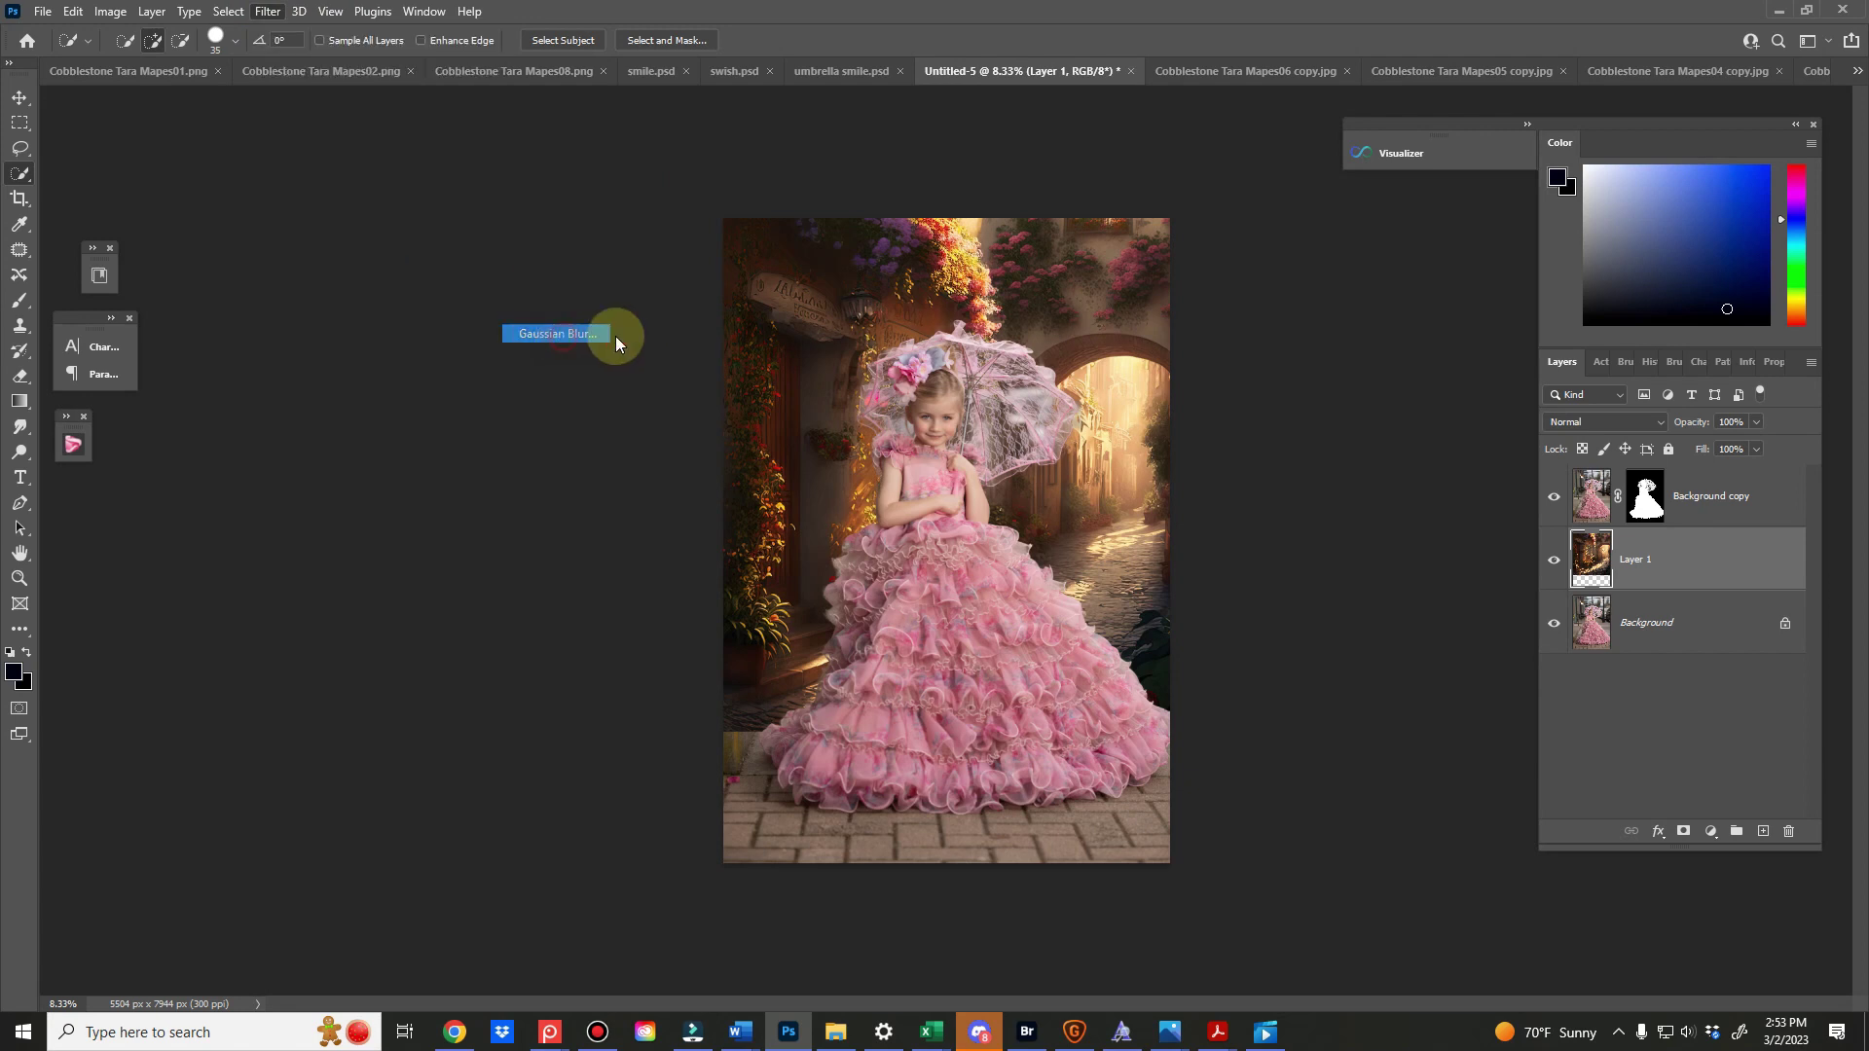
left_click_drag(1473, 545, 1463, 551)
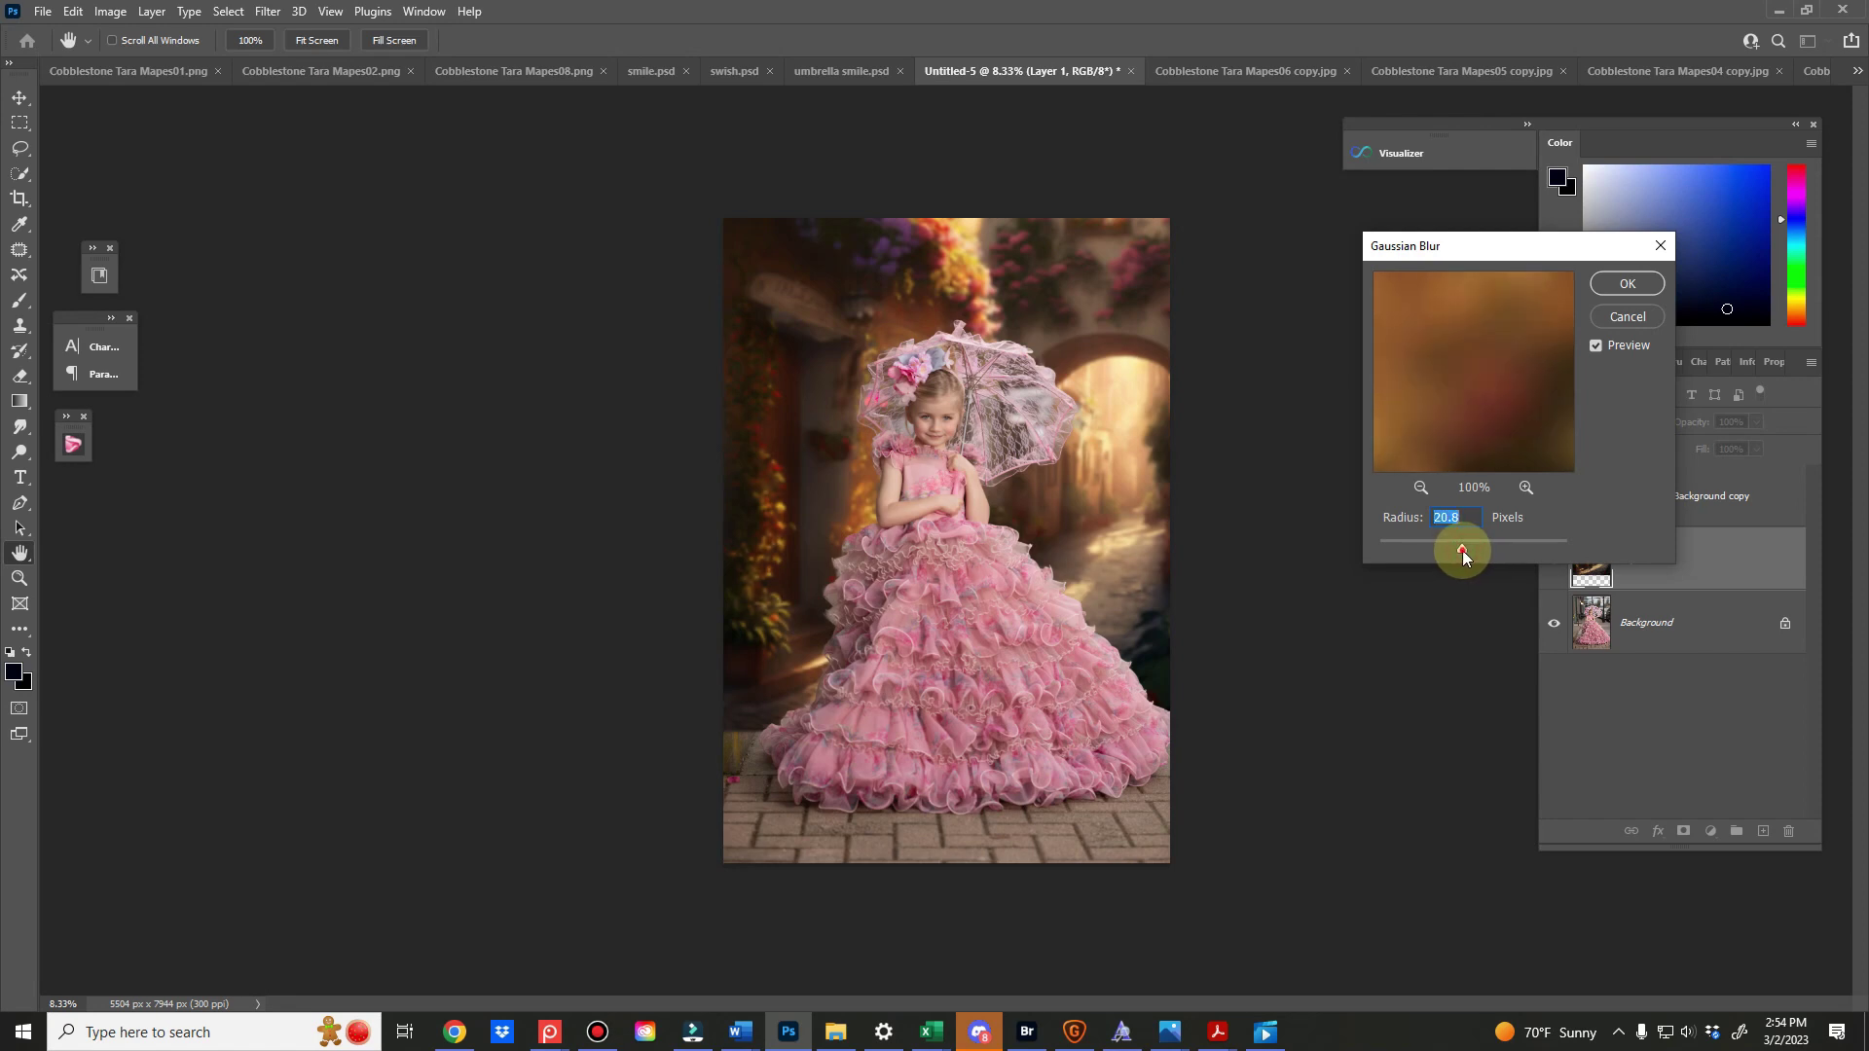
left_click_drag(1461, 551, 1462, 549)
left_click(1626, 283)
key("w")
left_click(1579, 548)
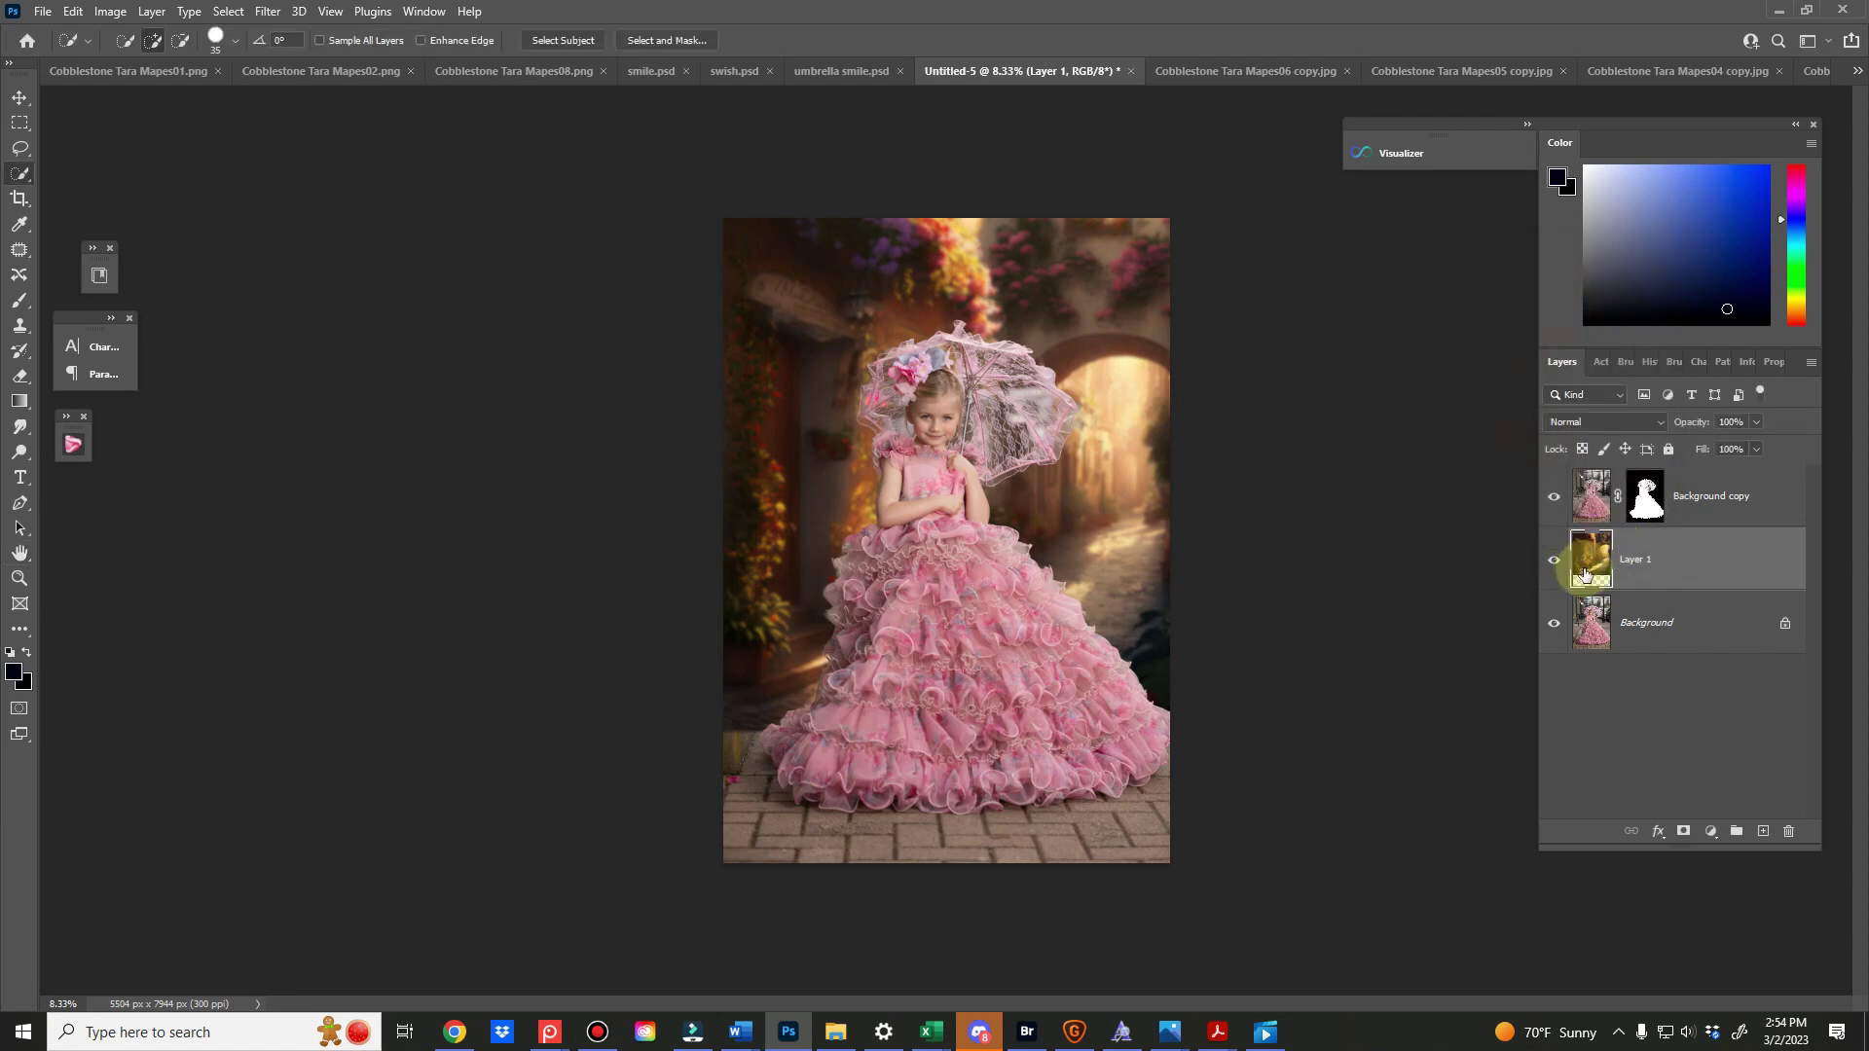
left_click(1652, 572)
Add a mask to Layer 1 and paint away the alley at the lower left with a soft brush
left_click(1694, 835)
left_click(20, 300)
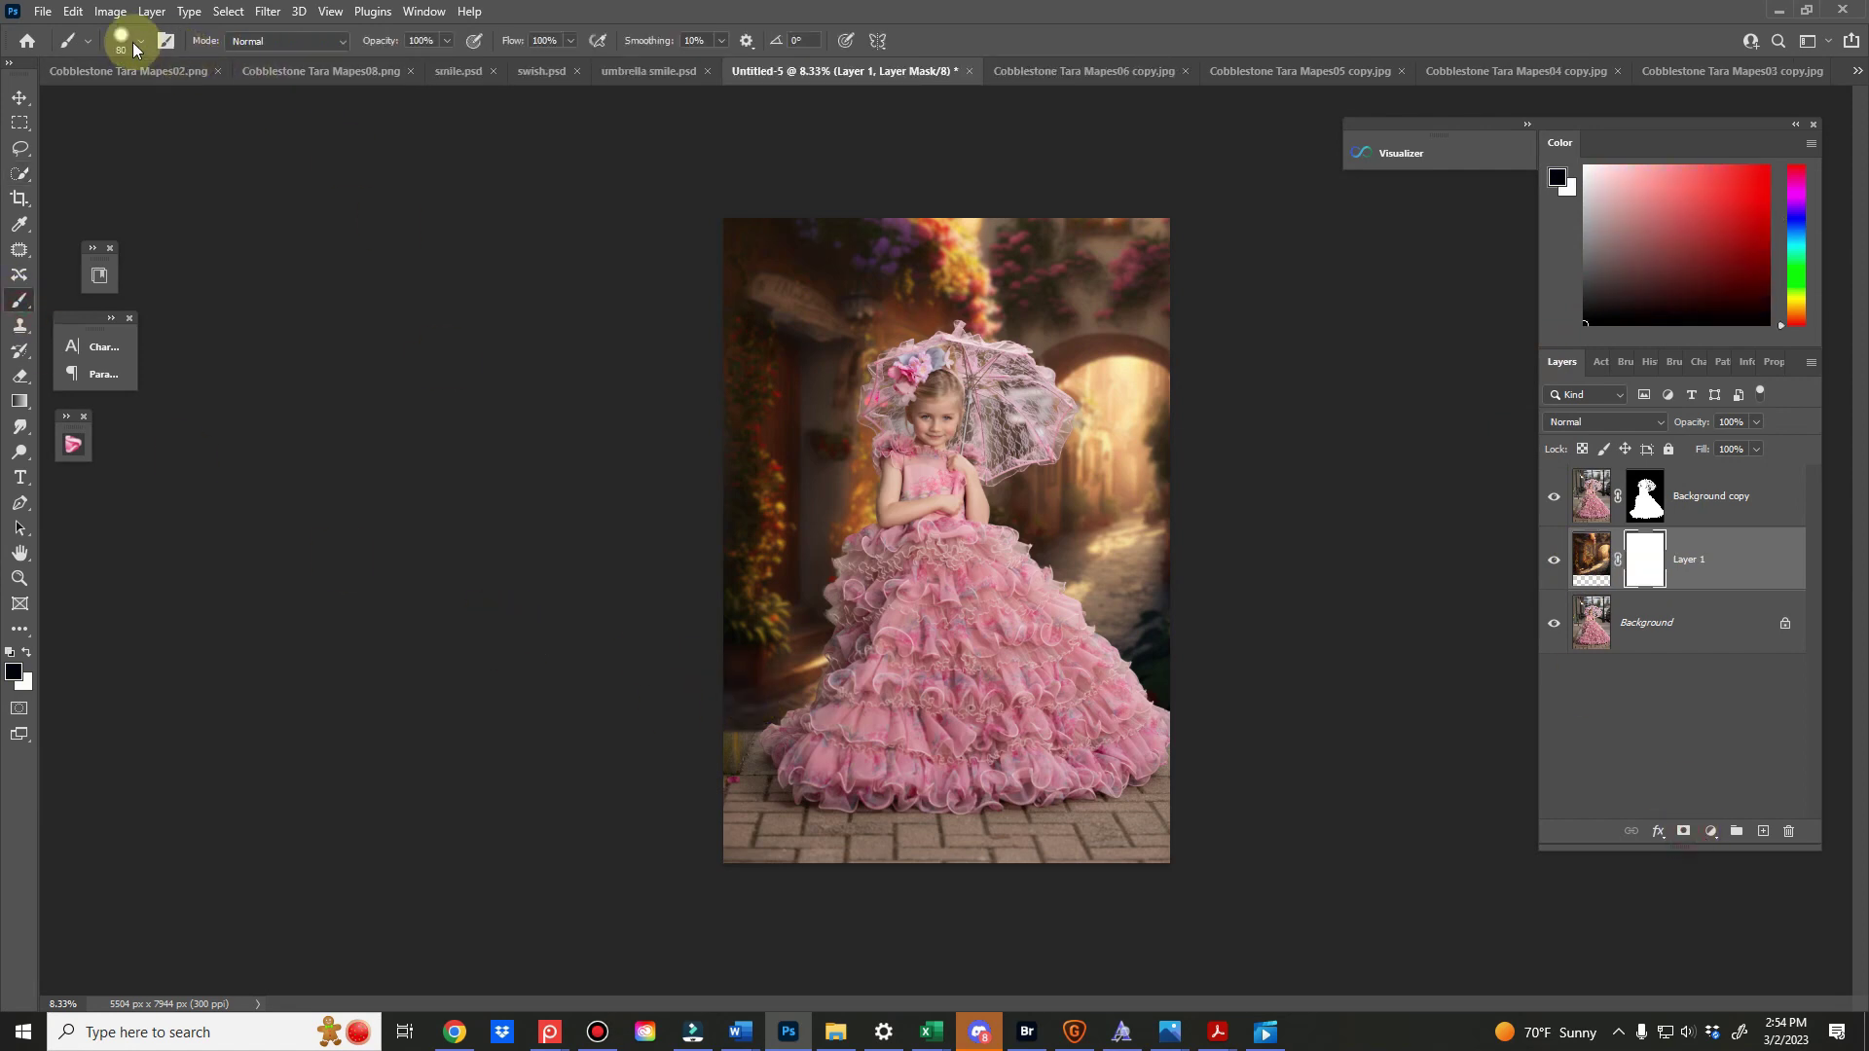
left_click(130, 41)
key("Return")
mouse_move(723, 768)
left_mouse_down()
mouse_move(856, 731)
mouse_move(777, 727)
mouse_move(887, 728)
mouse_move(800, 739)
mouse_move(751, 674)
mouse_move(749, 713)
mouse_move(734, 682)
mouse_move(733, 702)
mouse_move(745, 713)
mouse_move(805, 650)
mouse_move(807, 684)
mouse_move(783, 697)
mouse_move(798, 661)
mouse_move(776, 664)
mouse_move(796, 652)
mouse_move(1011, 680)
mouse_move(1115, 721)
mouse_move(740, 668)
left_mouse_up()
key("bracketright")
key("bracketright")
key("bracketright")
key("bracketright")
key("bracketright")
key("bracketright")
key("bracketleft")
key("bracketright")
key("bracketright")
key("bracketright")
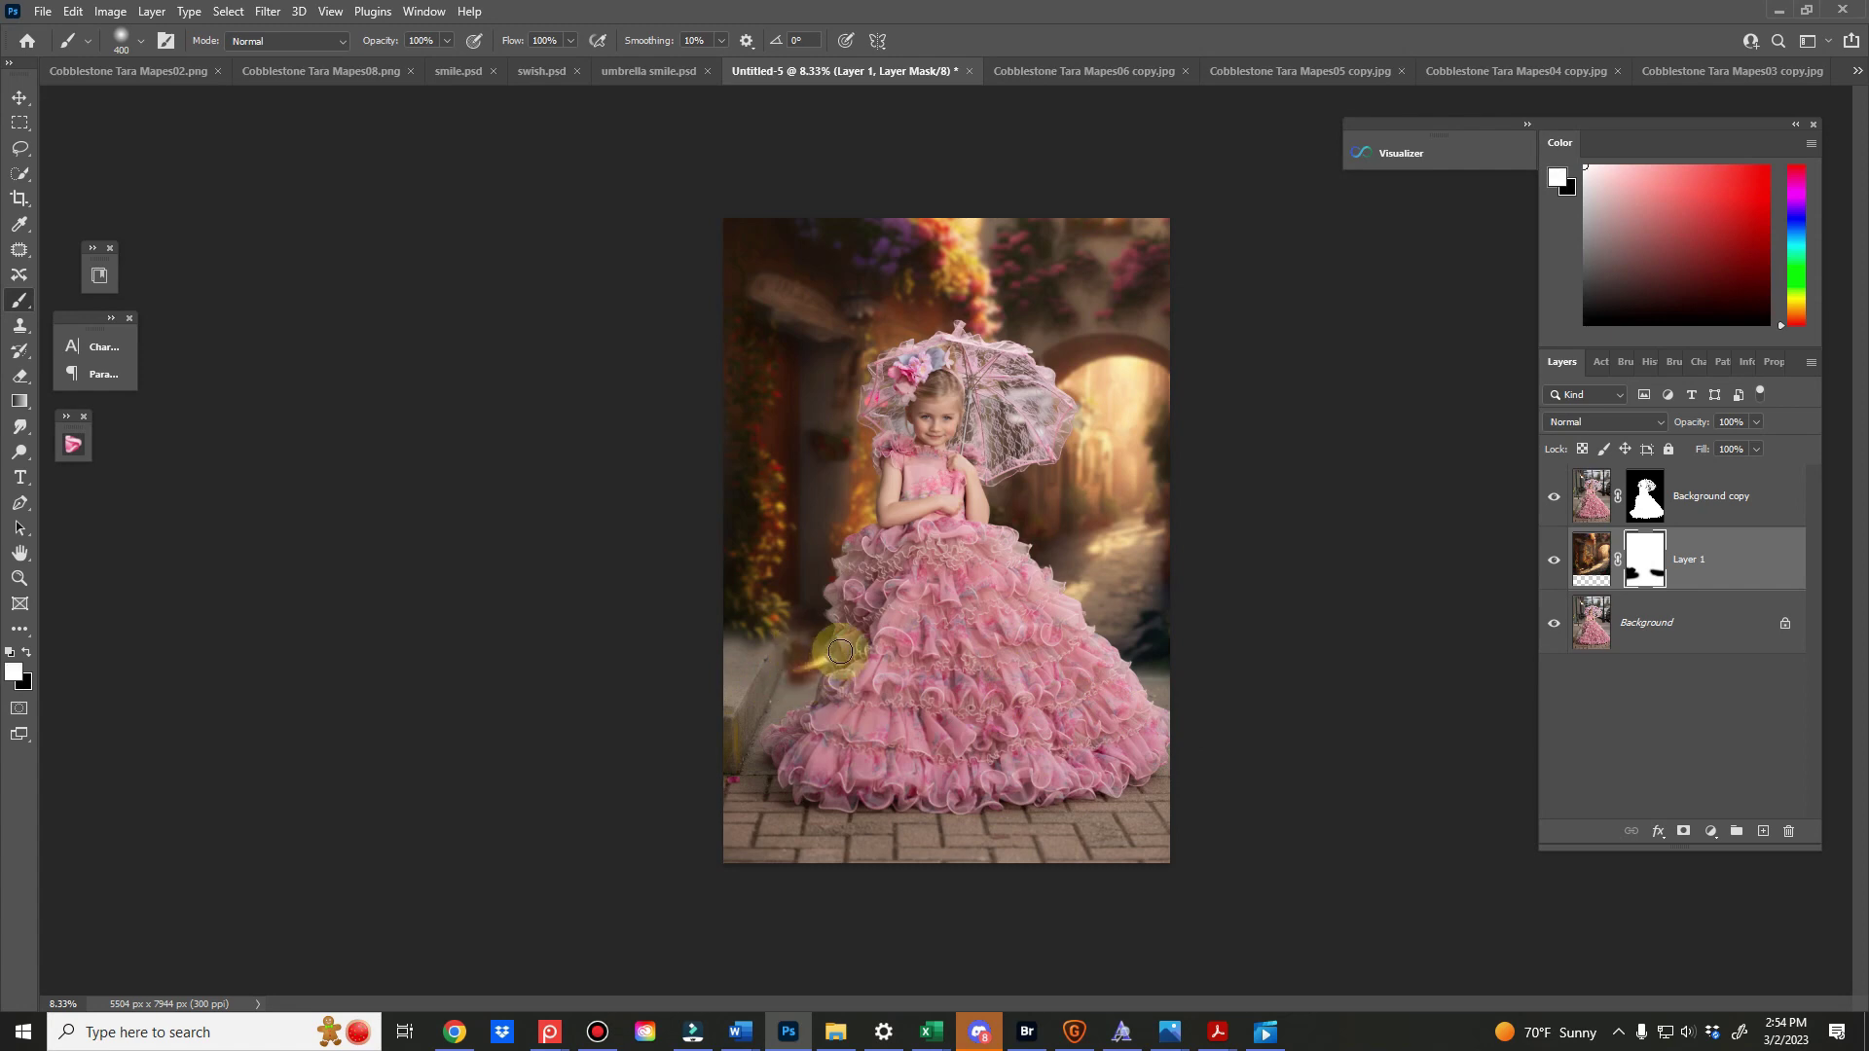
Mask out the alley over the doorstep and along the dress's lower-left edge to reveal the stone step
mouse_move(838, 659)
left_mouse_down()
mouse_move(803, 629)
mouse_move(810, 666)
left_mouse_up()
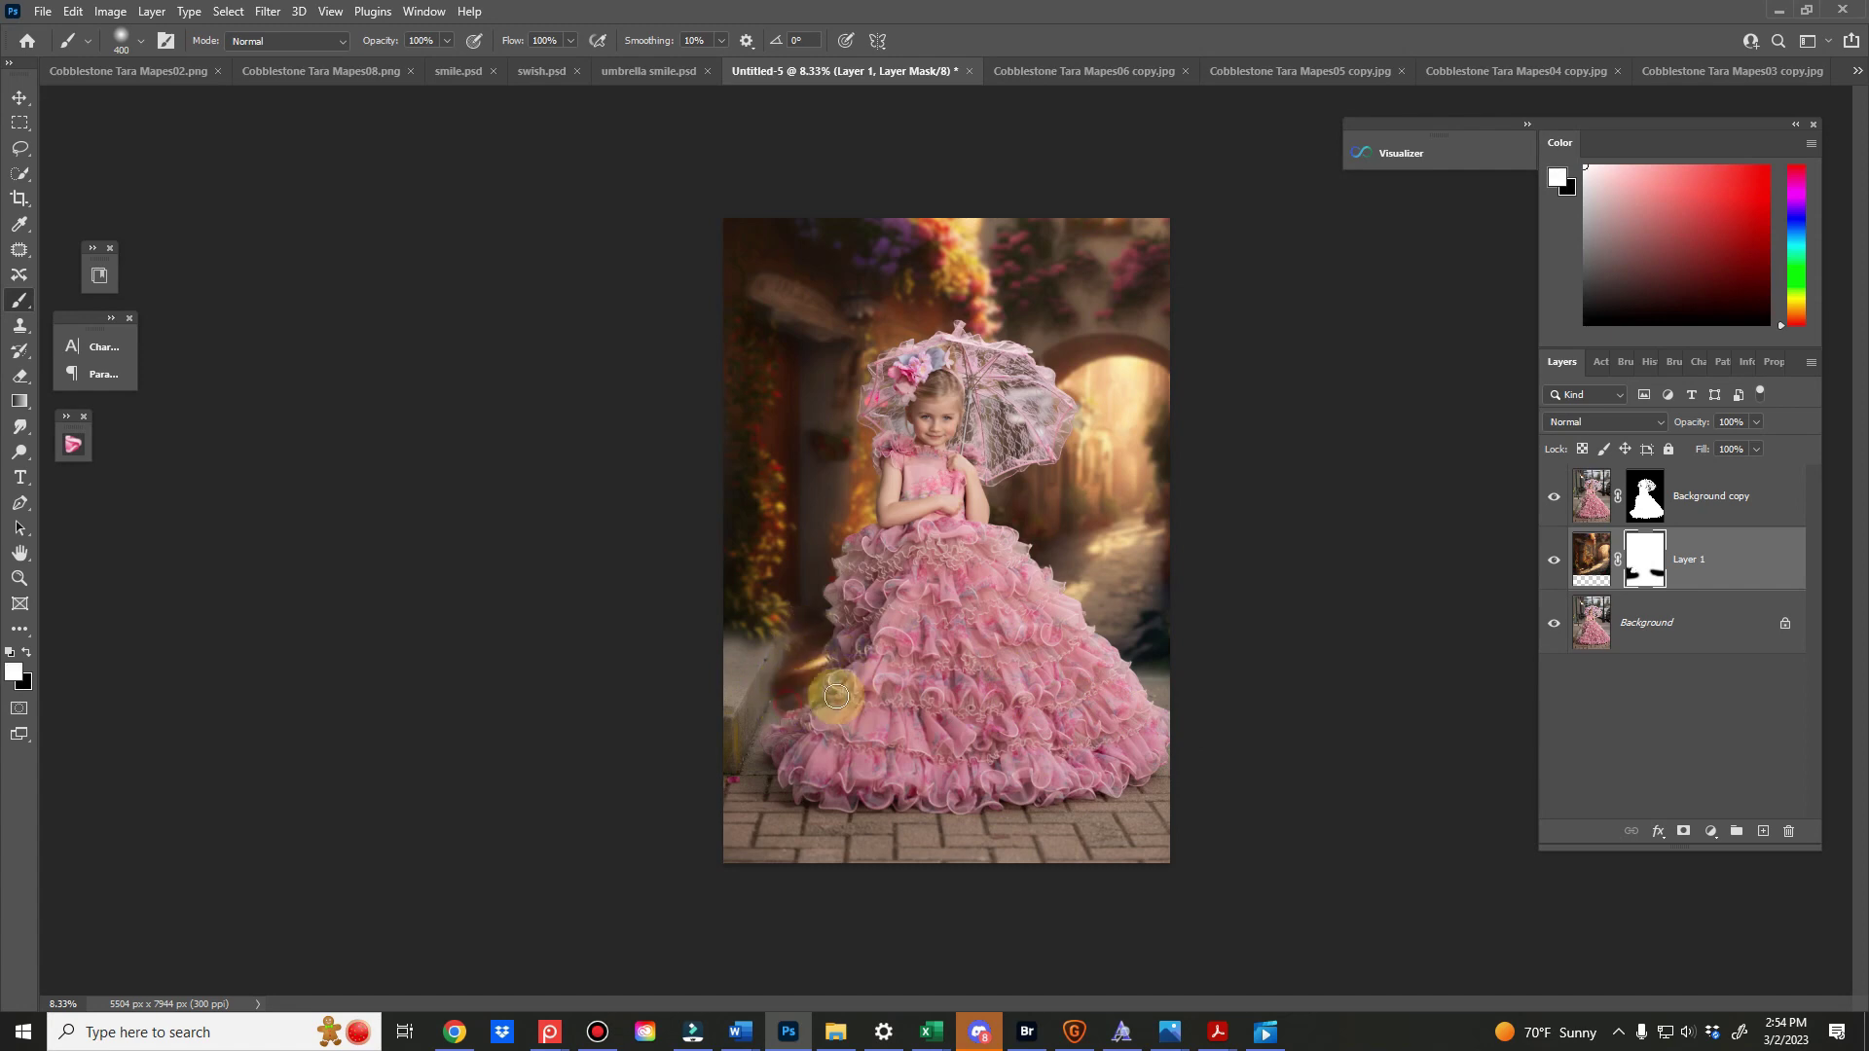
mouse_move(834, 702)
left_mouse_down()
mouse_move(771, 730)
mouse_move(833, 707)
left_mouse_up()
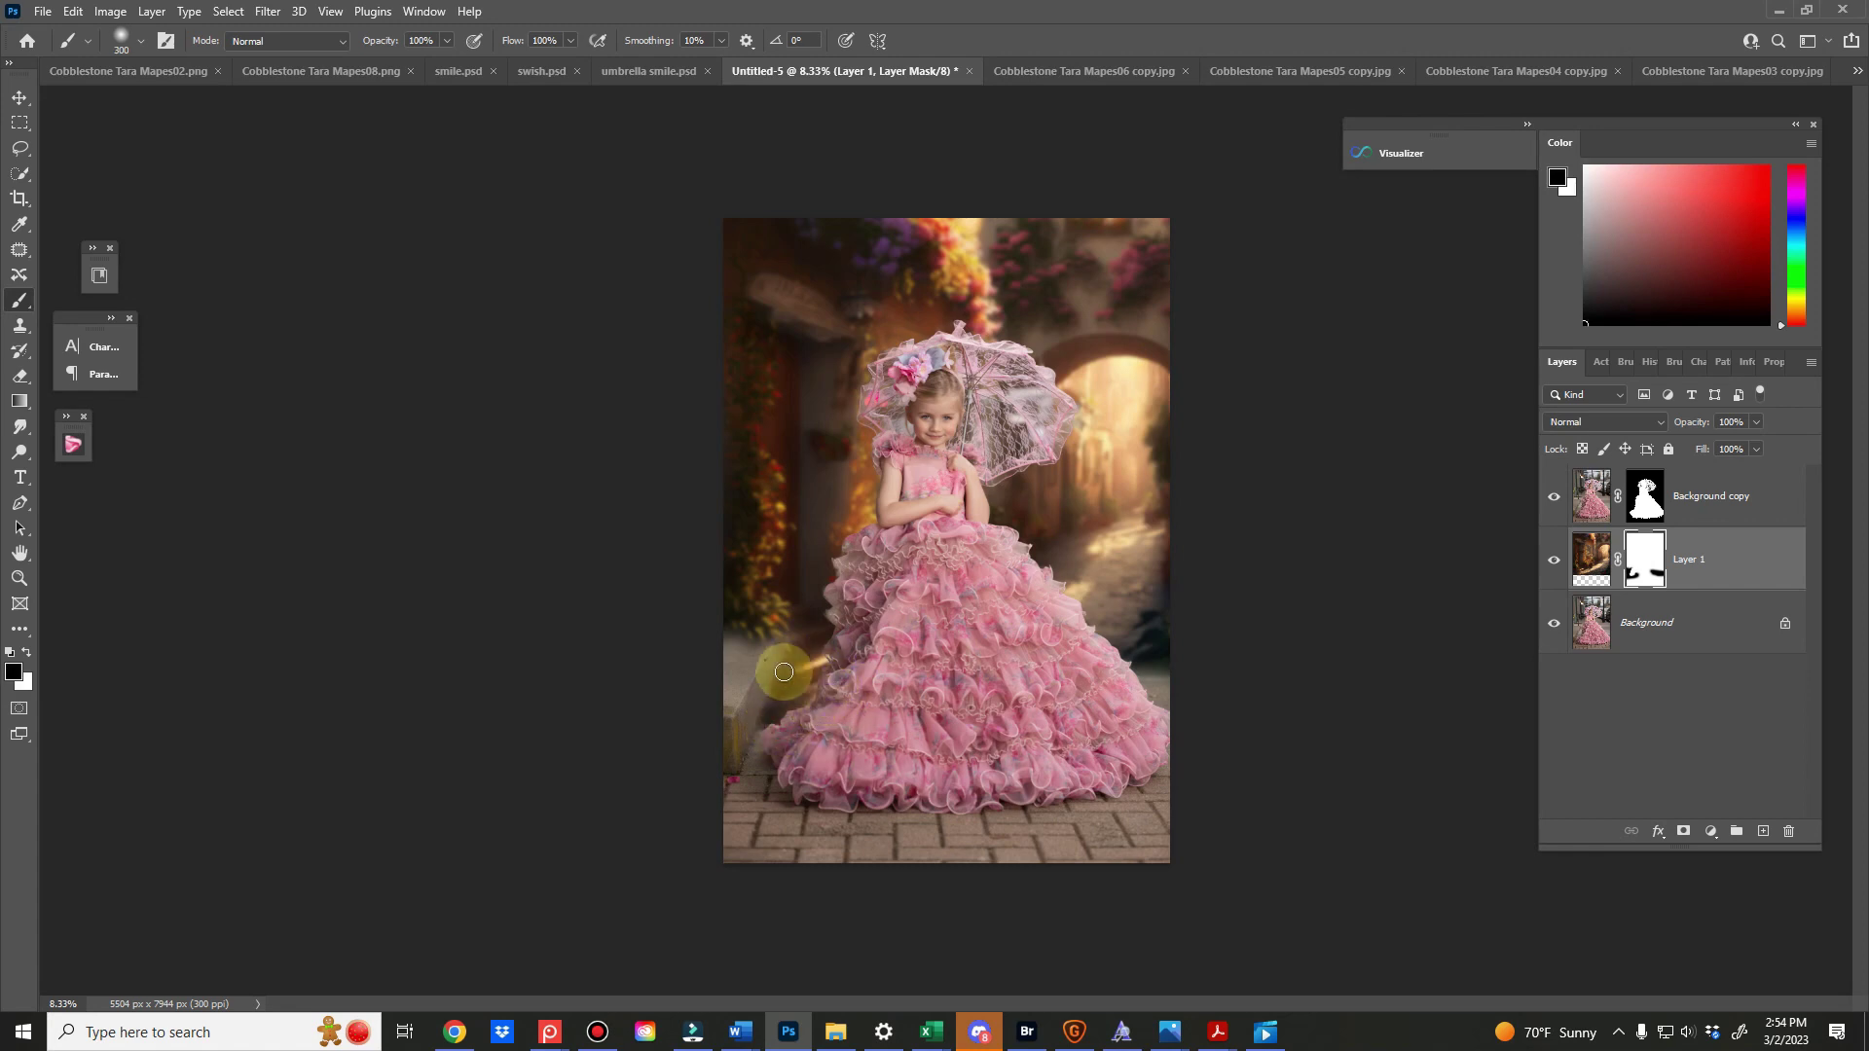
left_click_drag(764, 702, 791, 656)
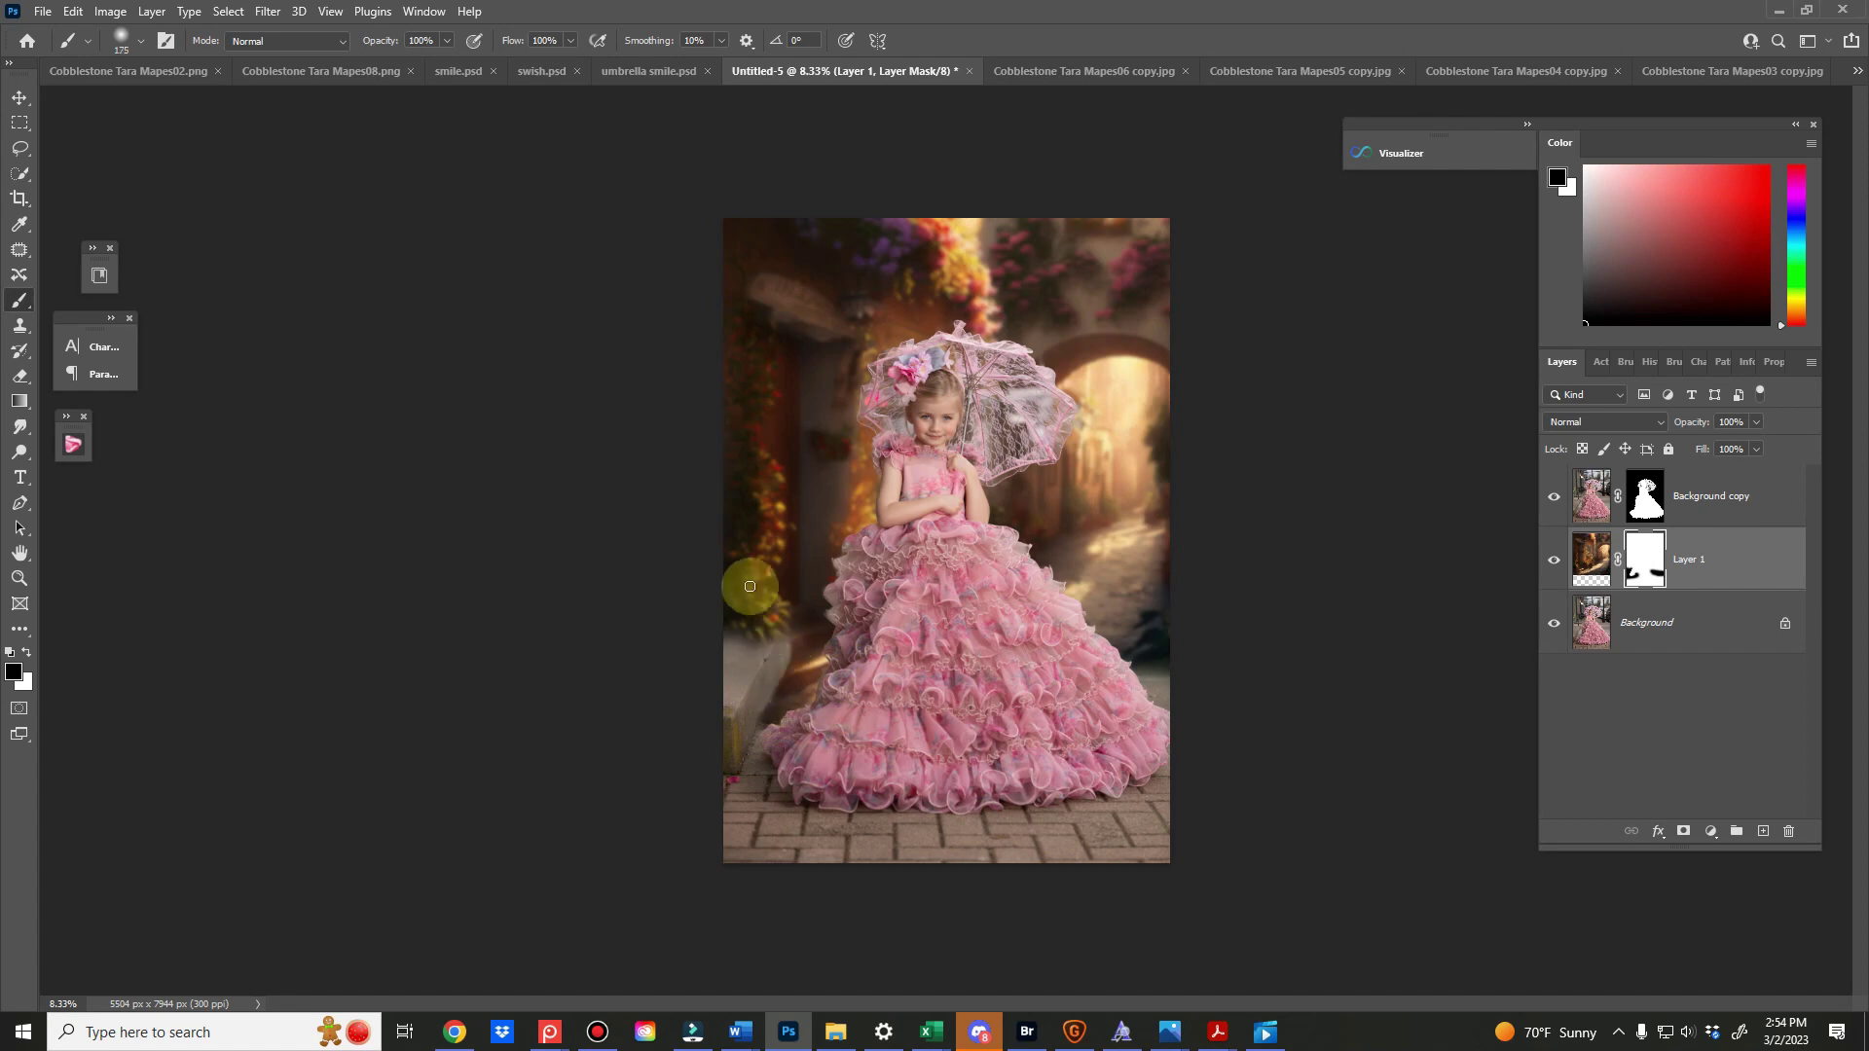
key("bracketright")
mouse_move(757, 676)
left_mouse_down()
mouse_move(729, 756)
mouse_move(815, 695)
mouse_move(771, 746)
mouse_move(805, 733)
left_mouse_up()
key("bracketright")
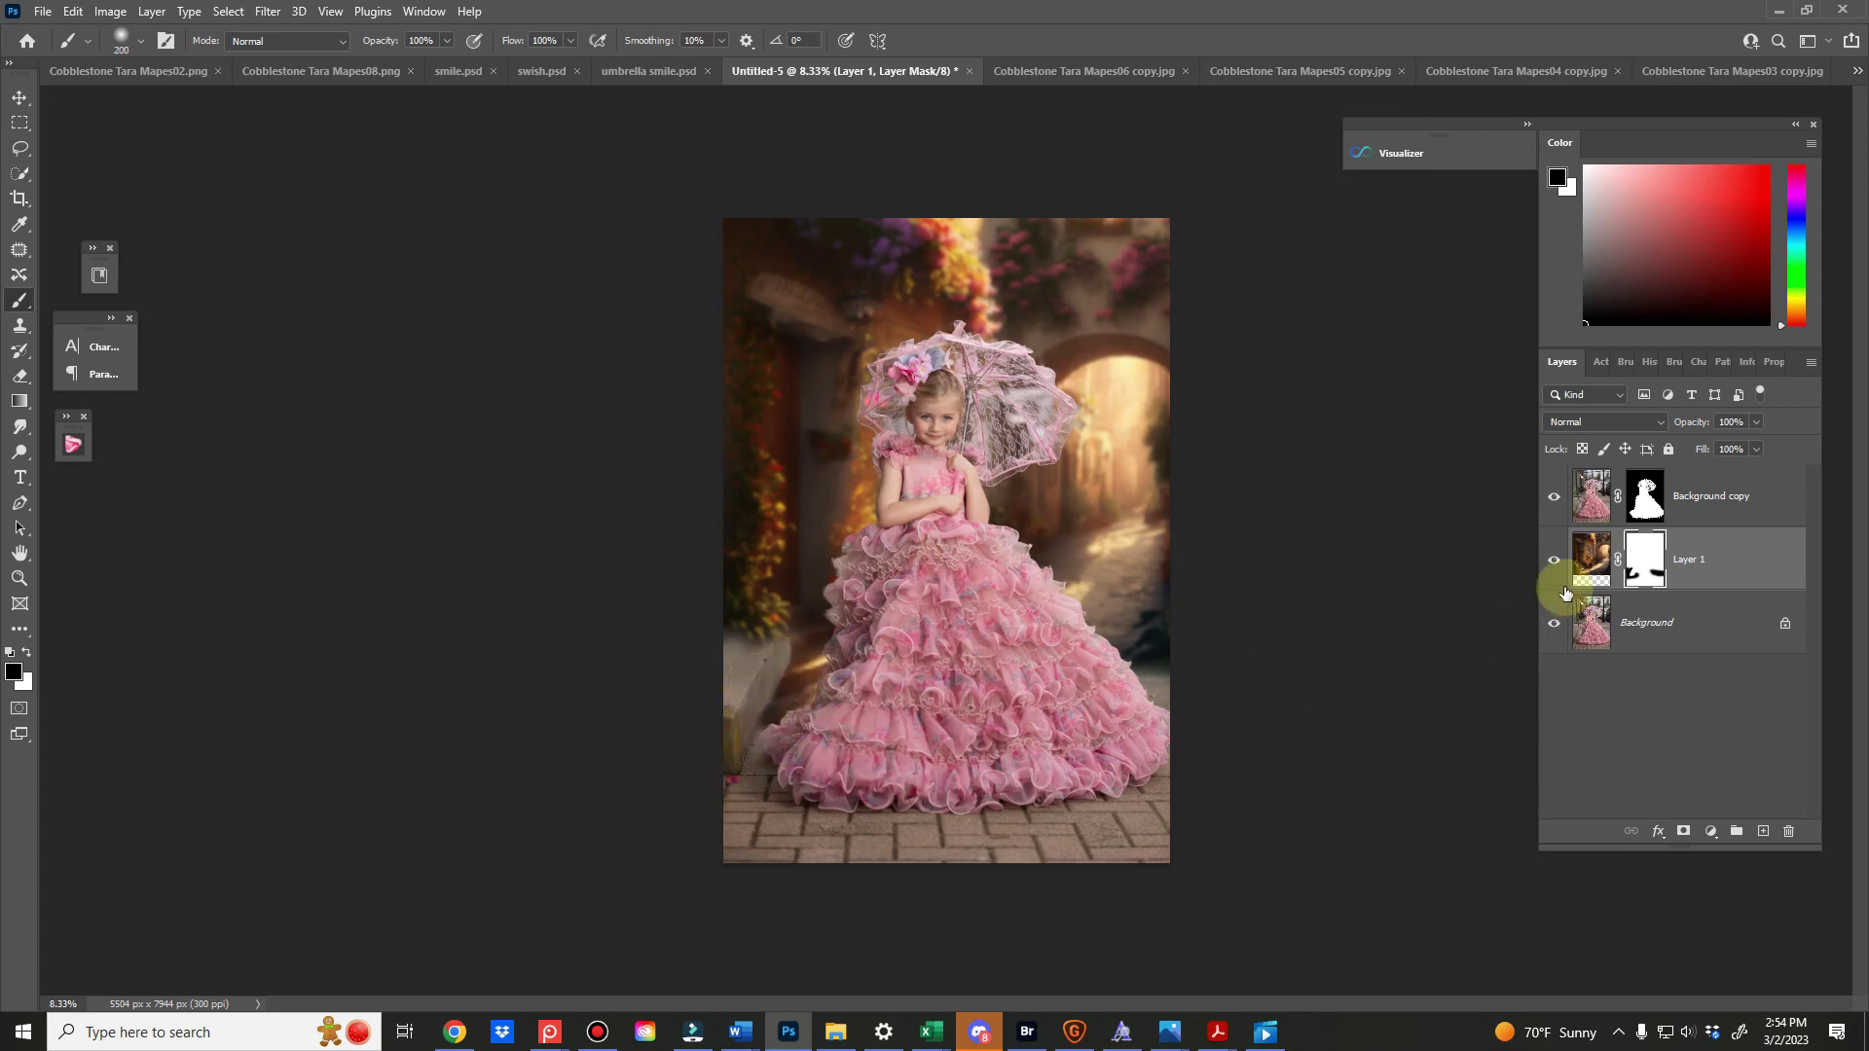
left_click(1594, 623)
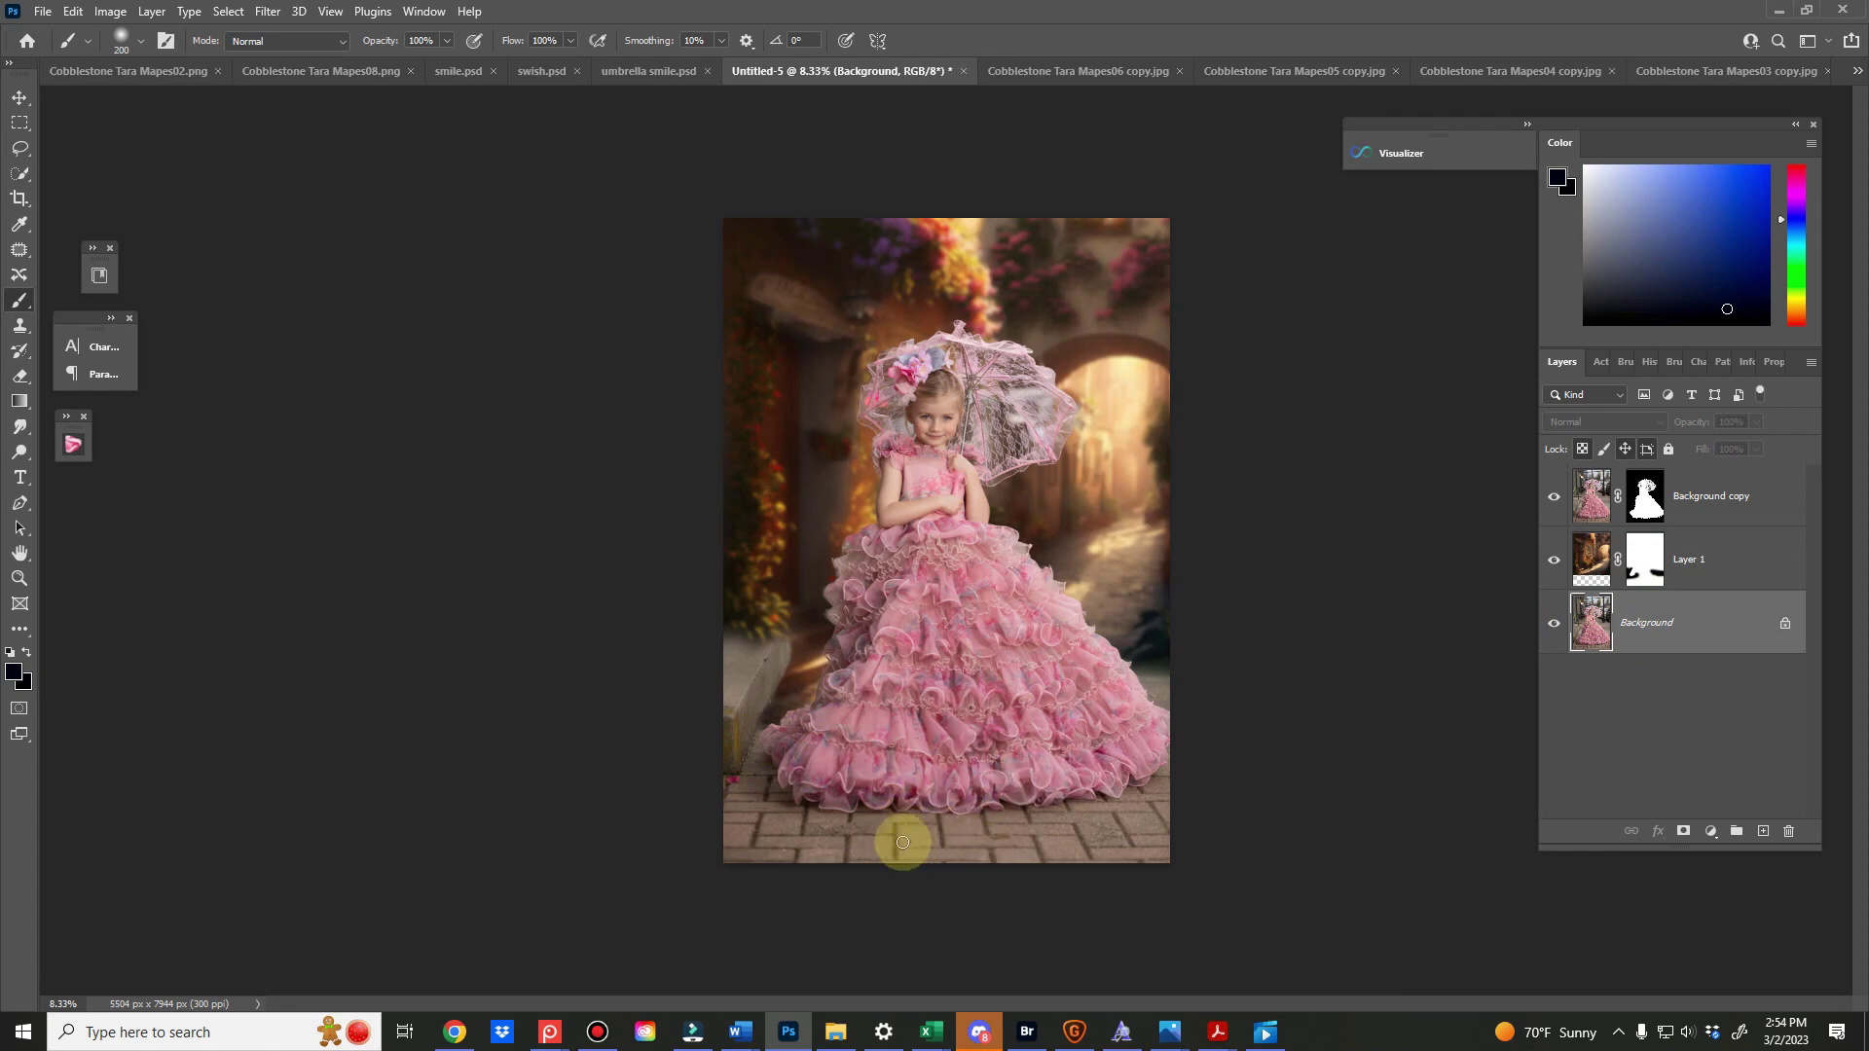
left_click(1604, 555)
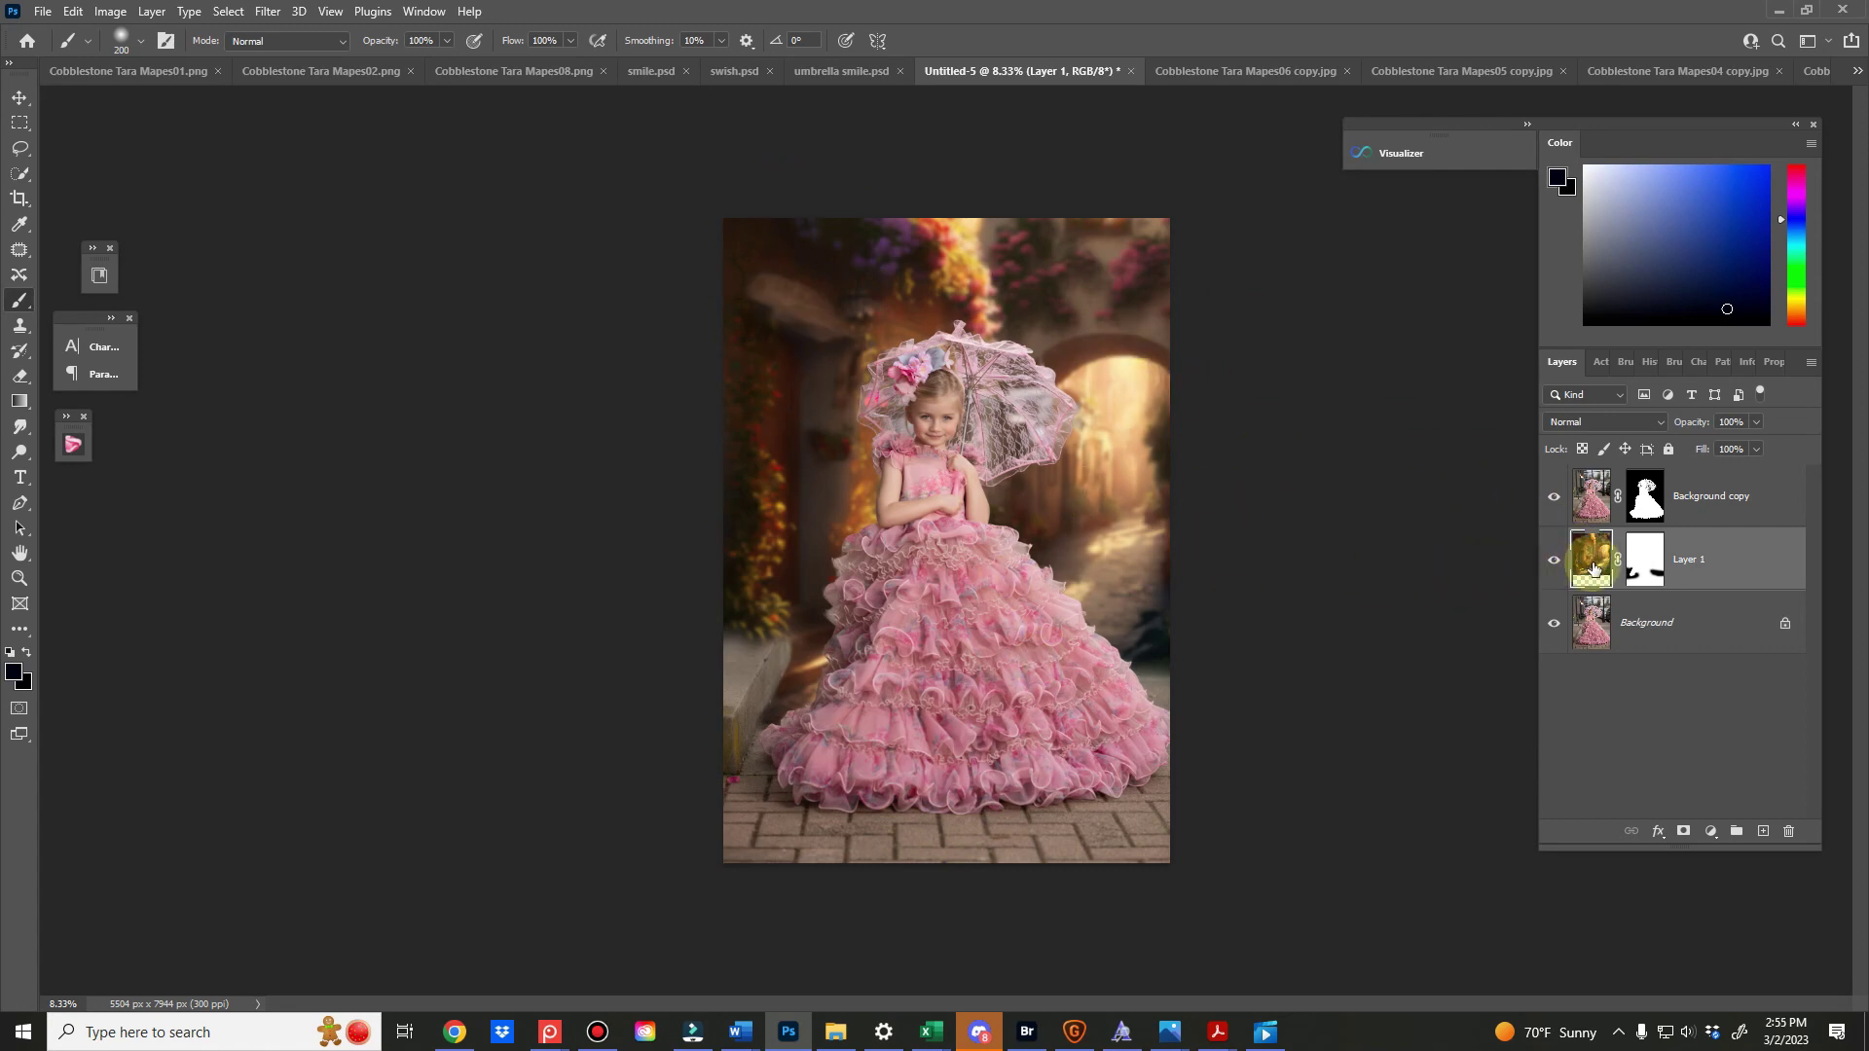
left_click(268, 11)
Apply Camera Raw Filter to Layer 1 and raise the Shadows in the Basic tone panel
left_click(298, 156)
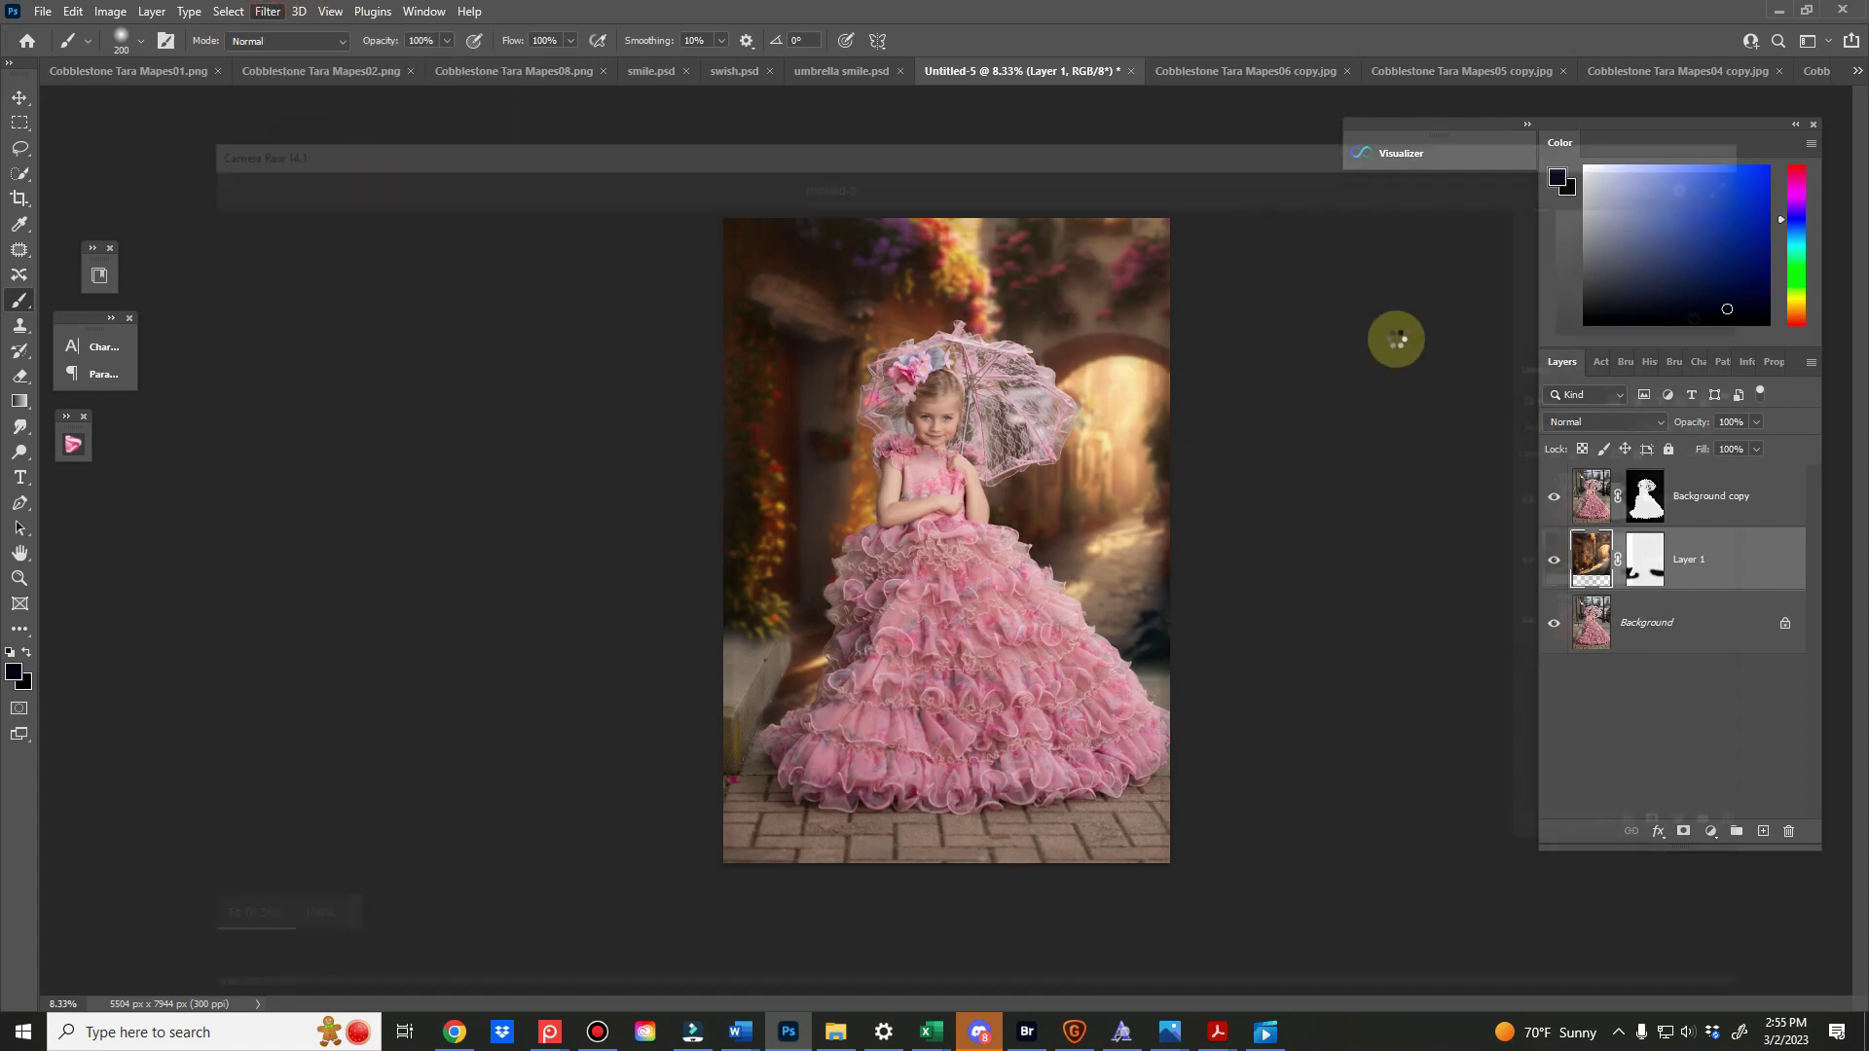
left_click(1547, 428)
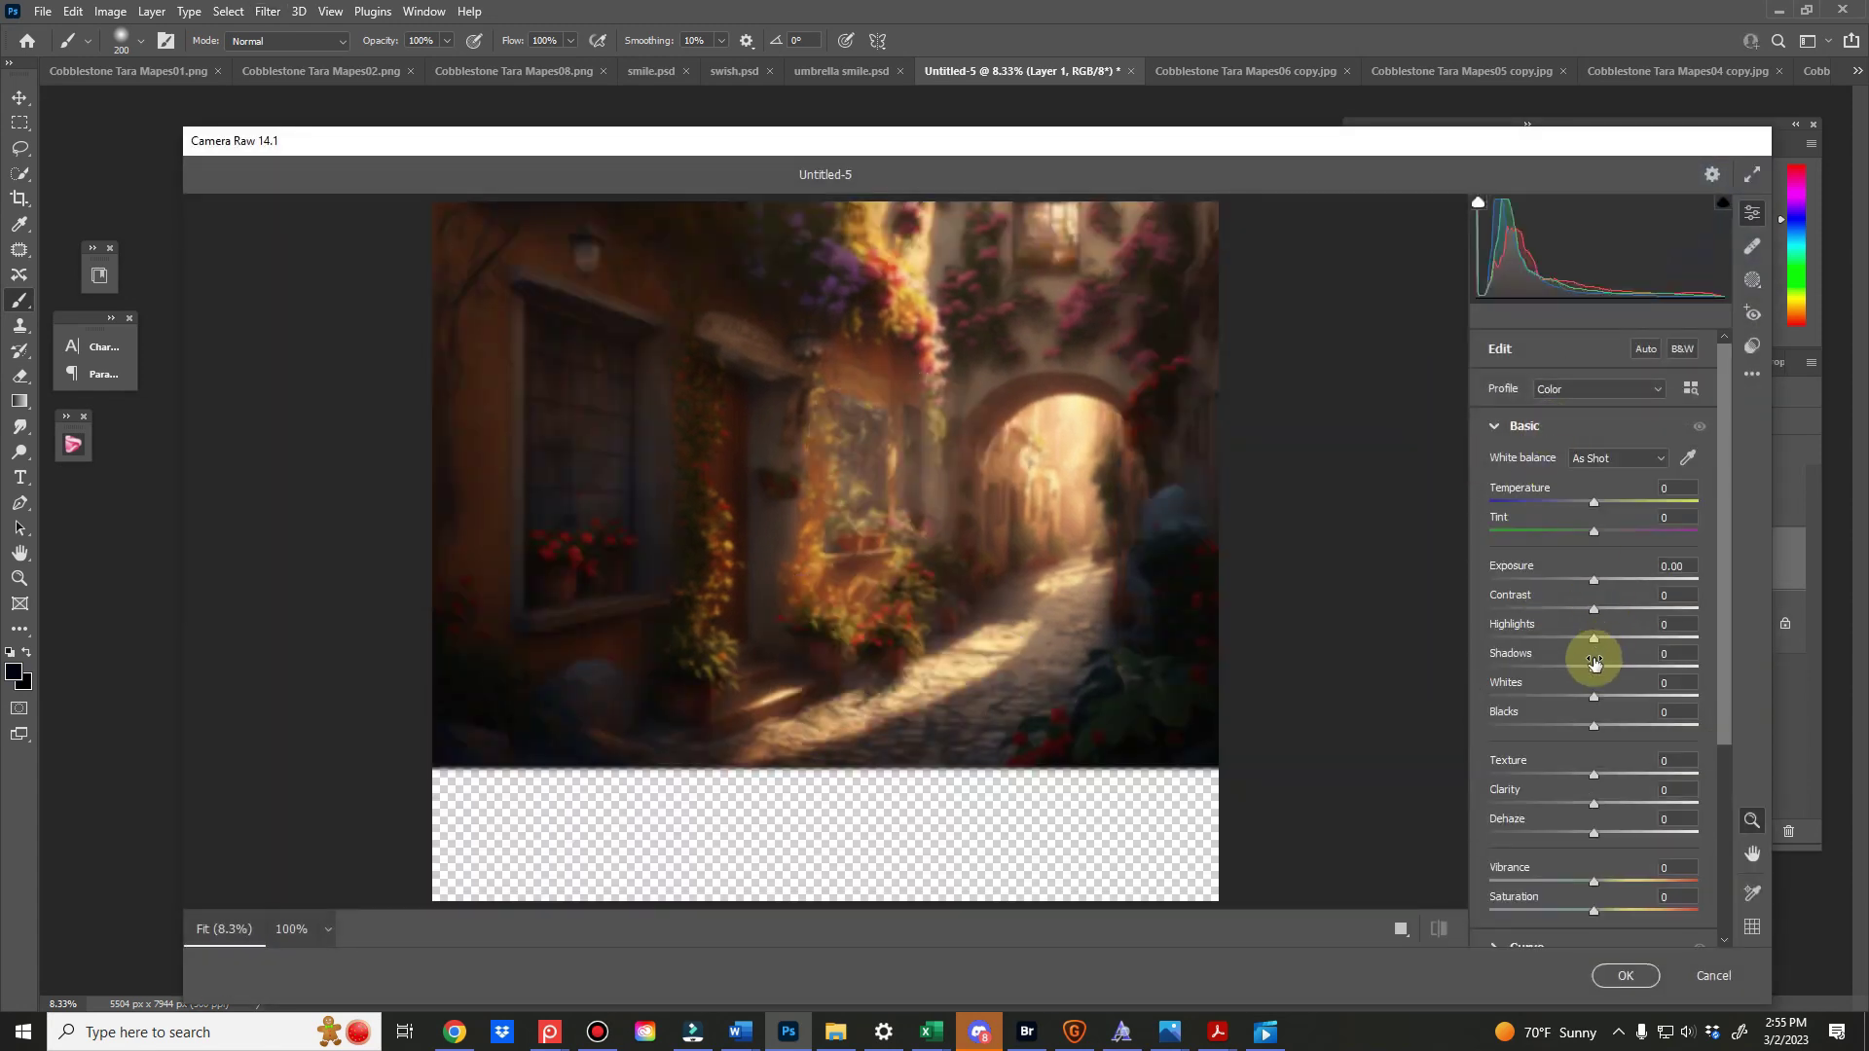
left_click_drag(1672, 660, 1599, 584)
scroll(1607, 721, "down", 5)
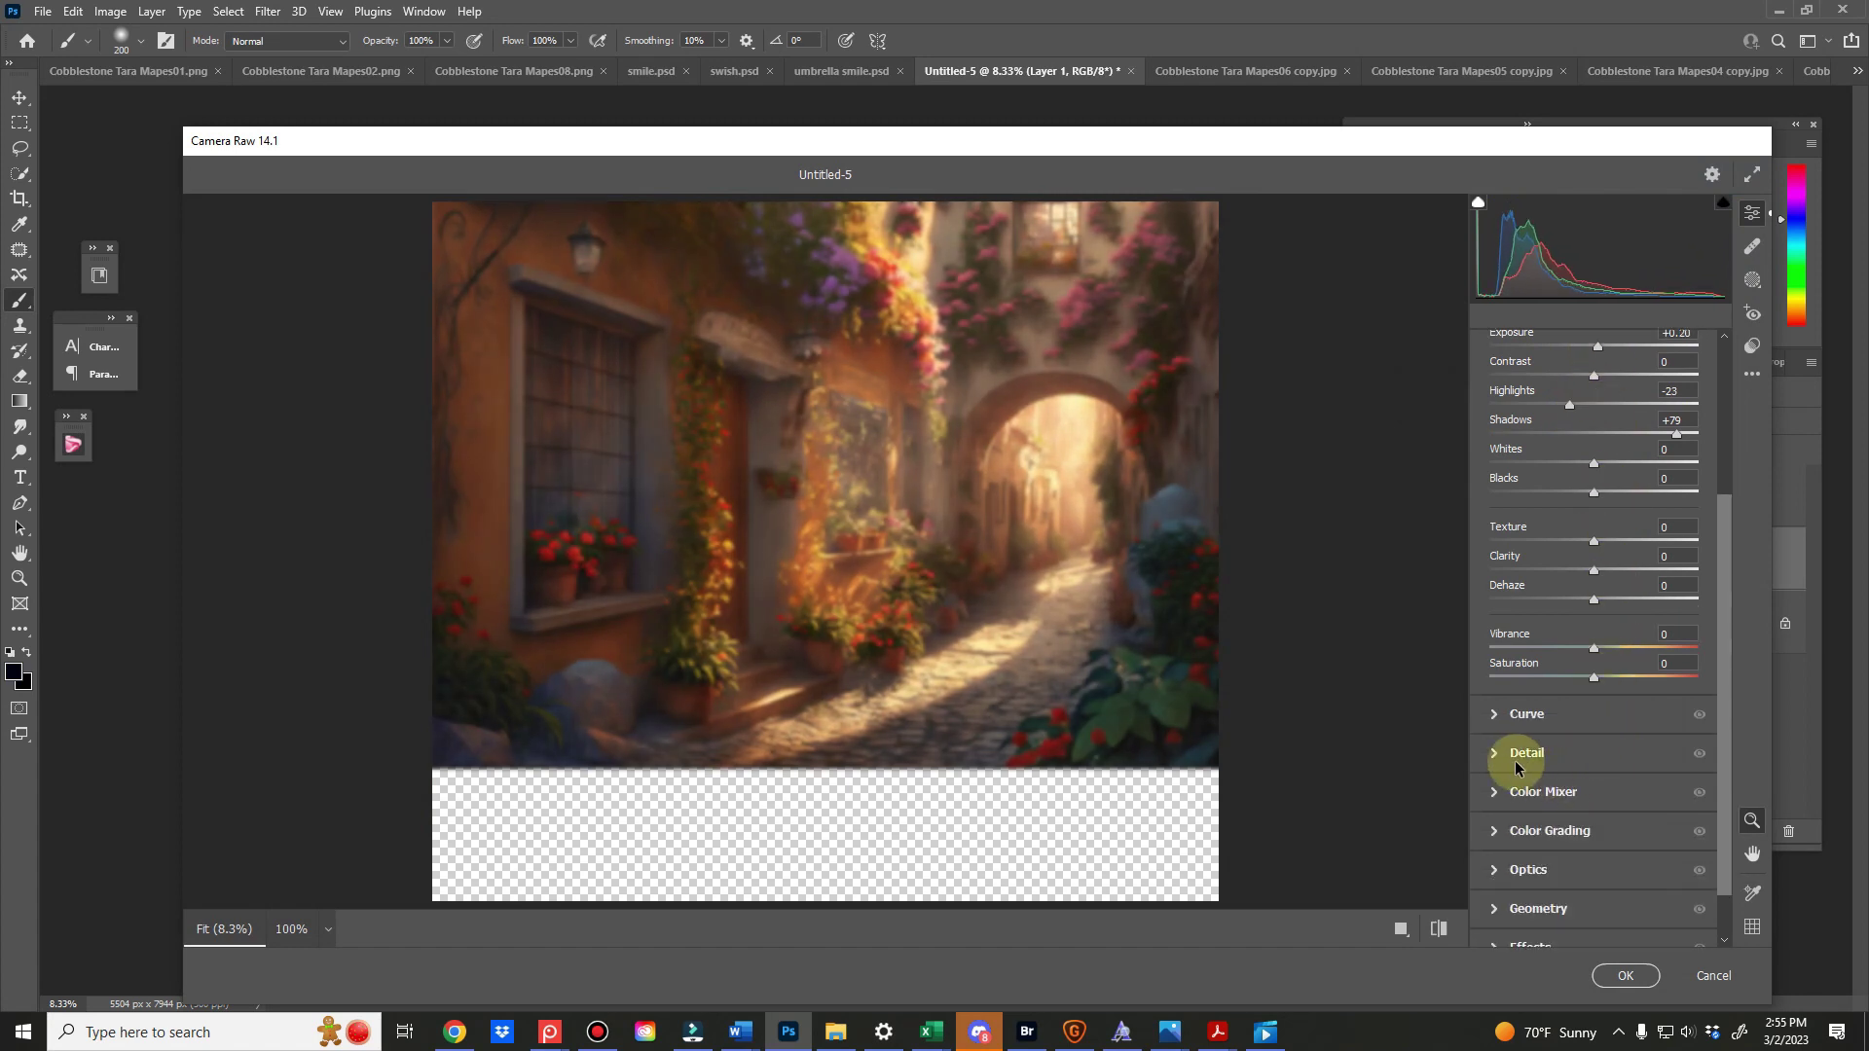
In Color Mixer, desaturate the reds and yellows, shift the oranges hue +11, and confirm
left_click(1503, 755)
left_click(1492, 714)
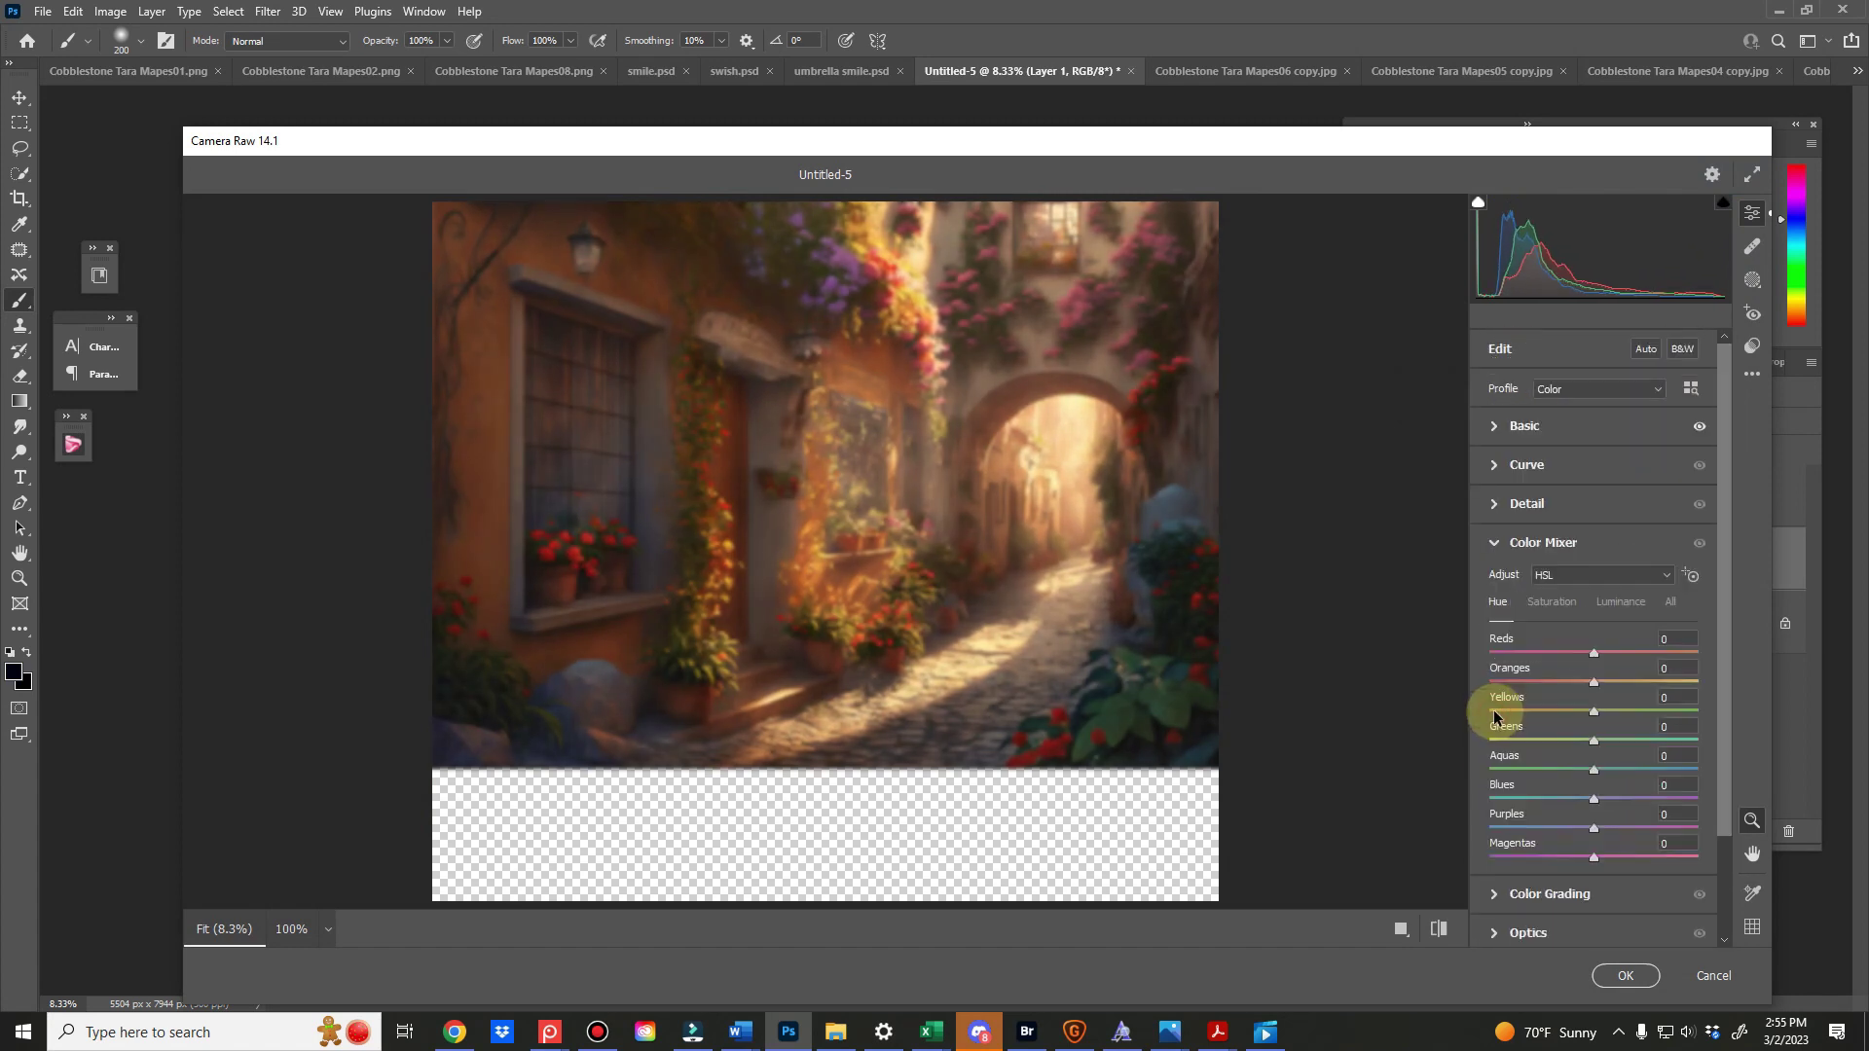
left_click(1552, 602)
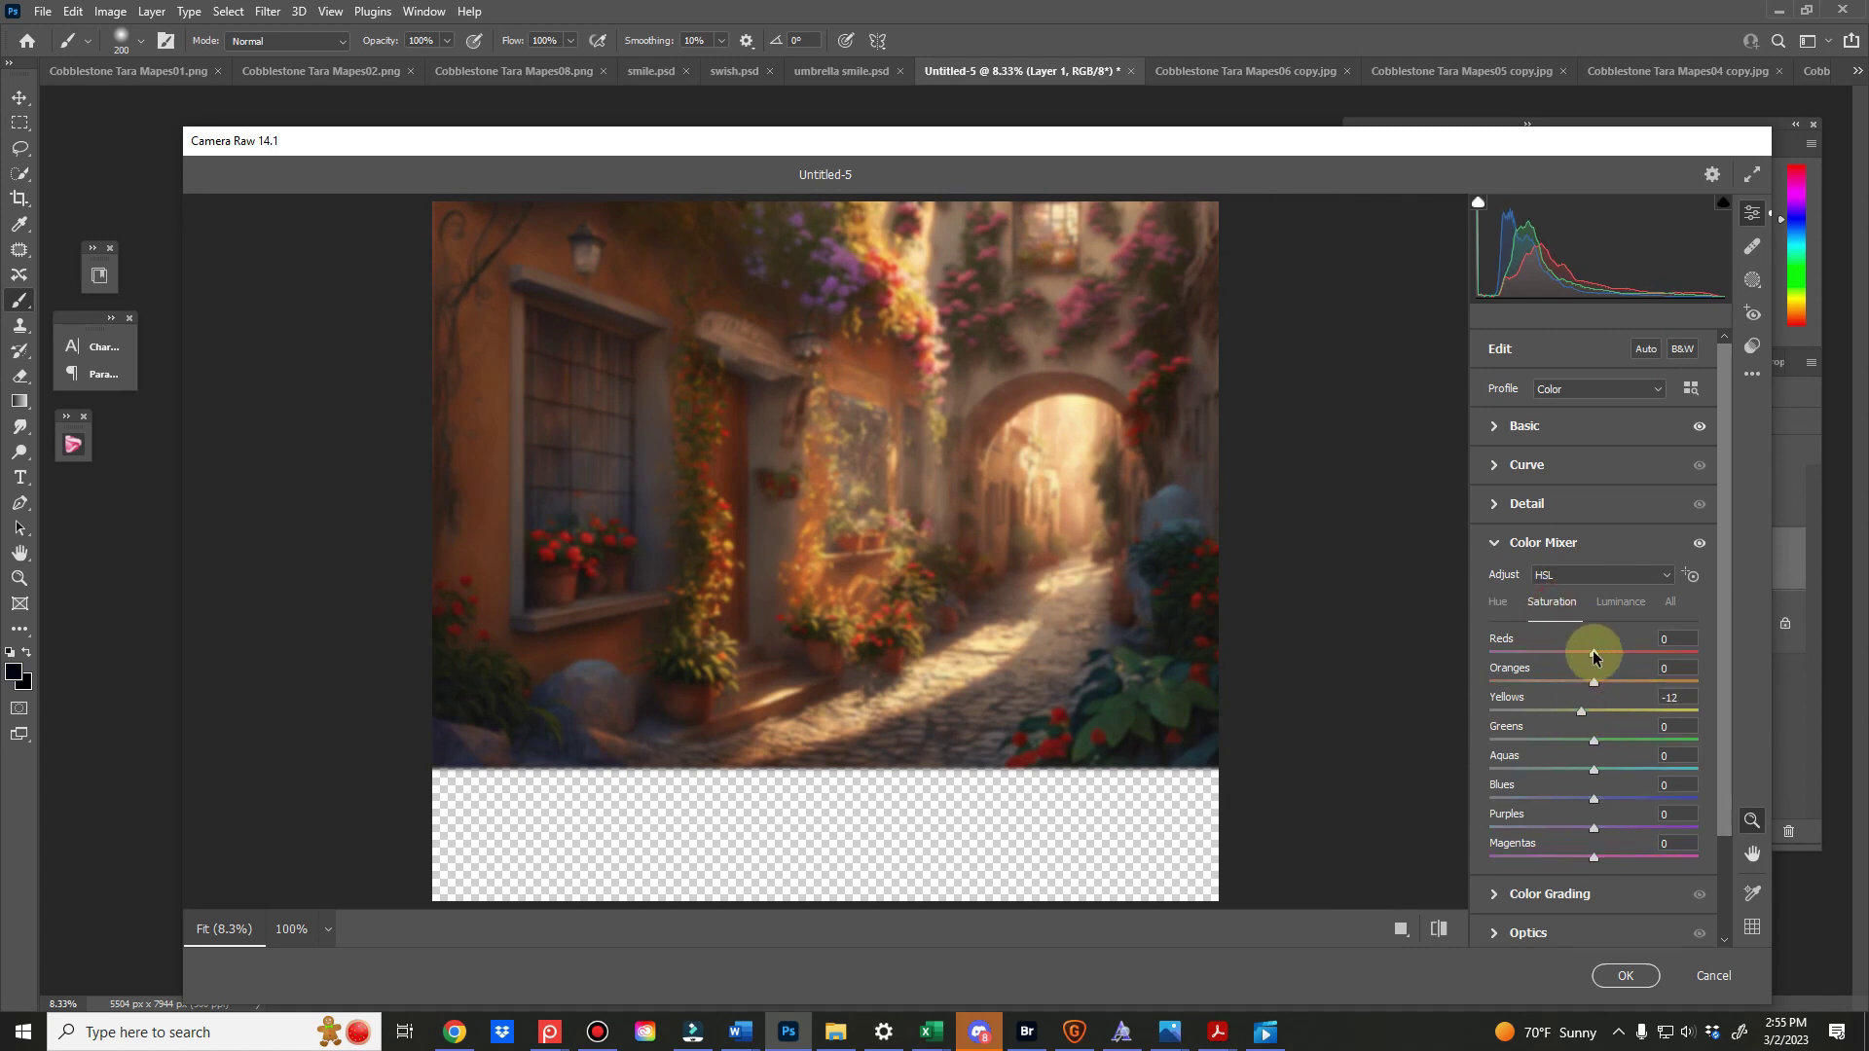
mouse_move(1593, 652)
left_mouse_down()
mouse_move(1560, 662)
mouse_move(1597, 647)
mouse_move(1589, 679)
mouse_move(1538, 685)
mouse_move(1594, 659)
left_mouse_up()
left_click_drag(1581, 711, 1577, 718)
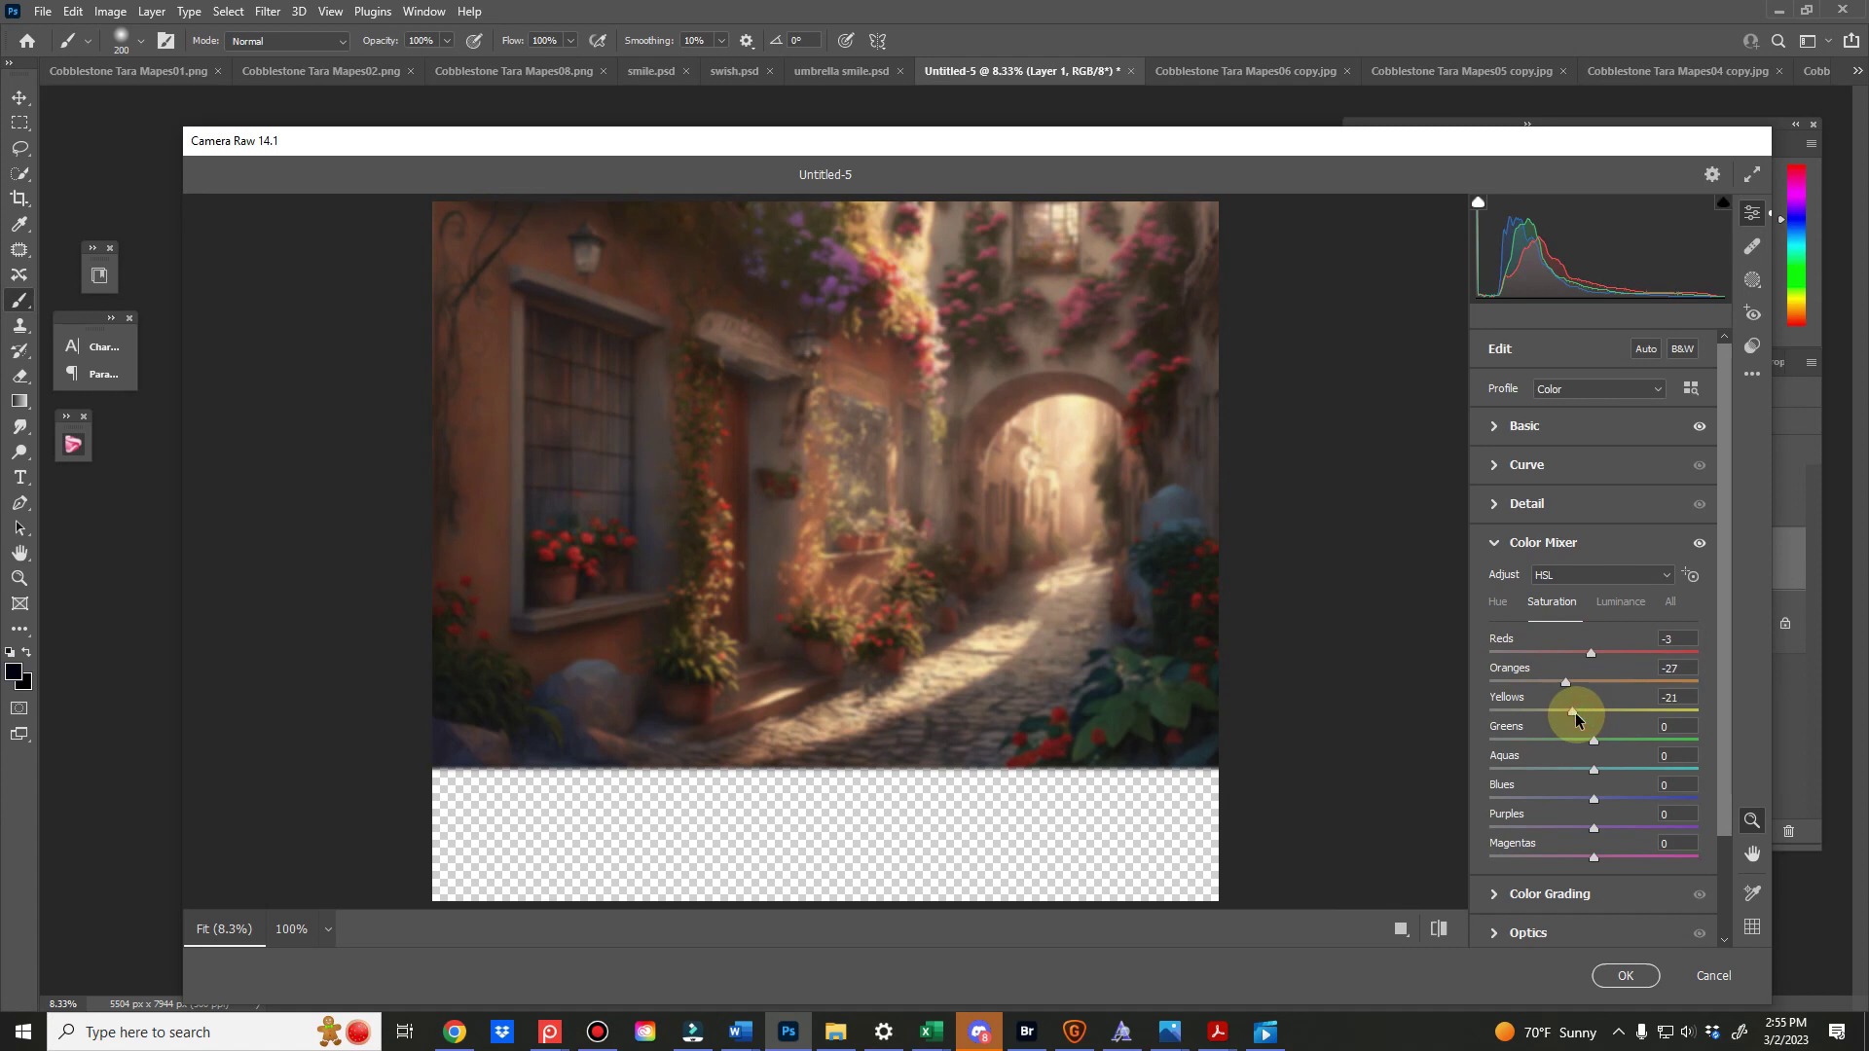
left_click(1498, 601)
left_click_drag(1597, 691, 1616, 685)
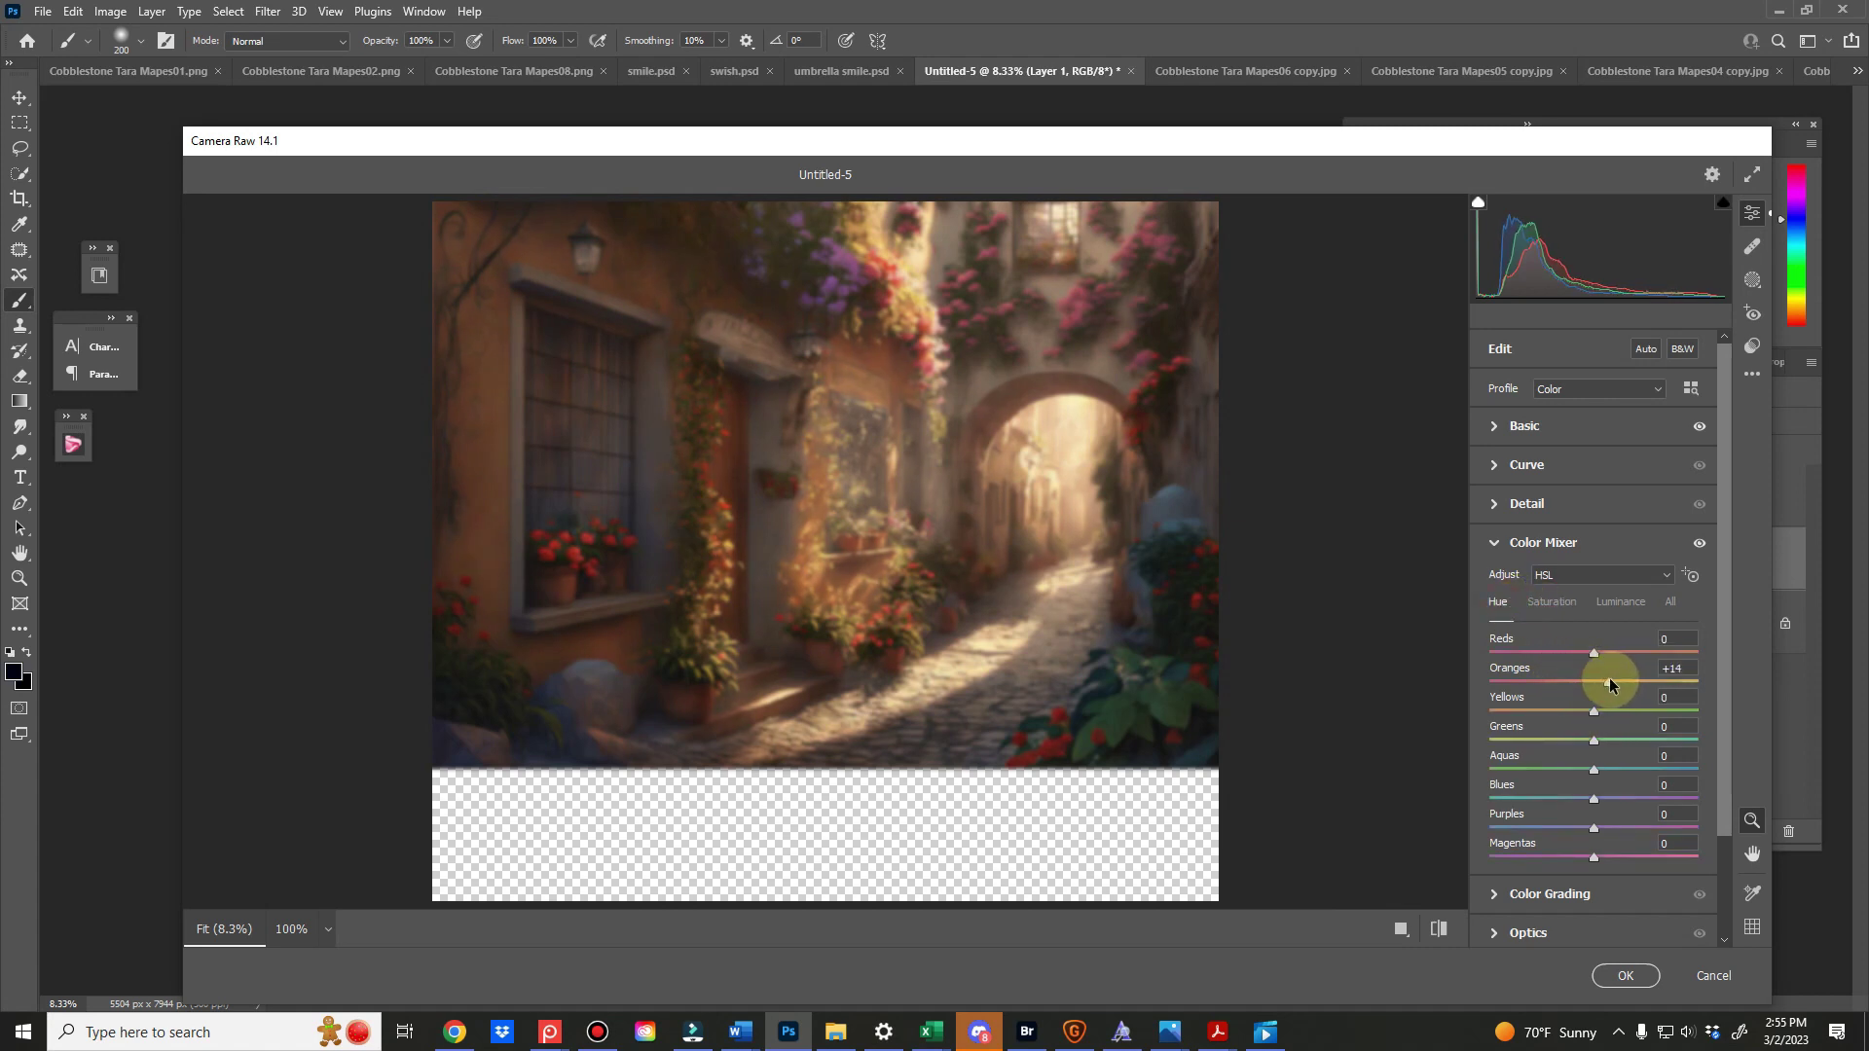
left_click(1623, 976)
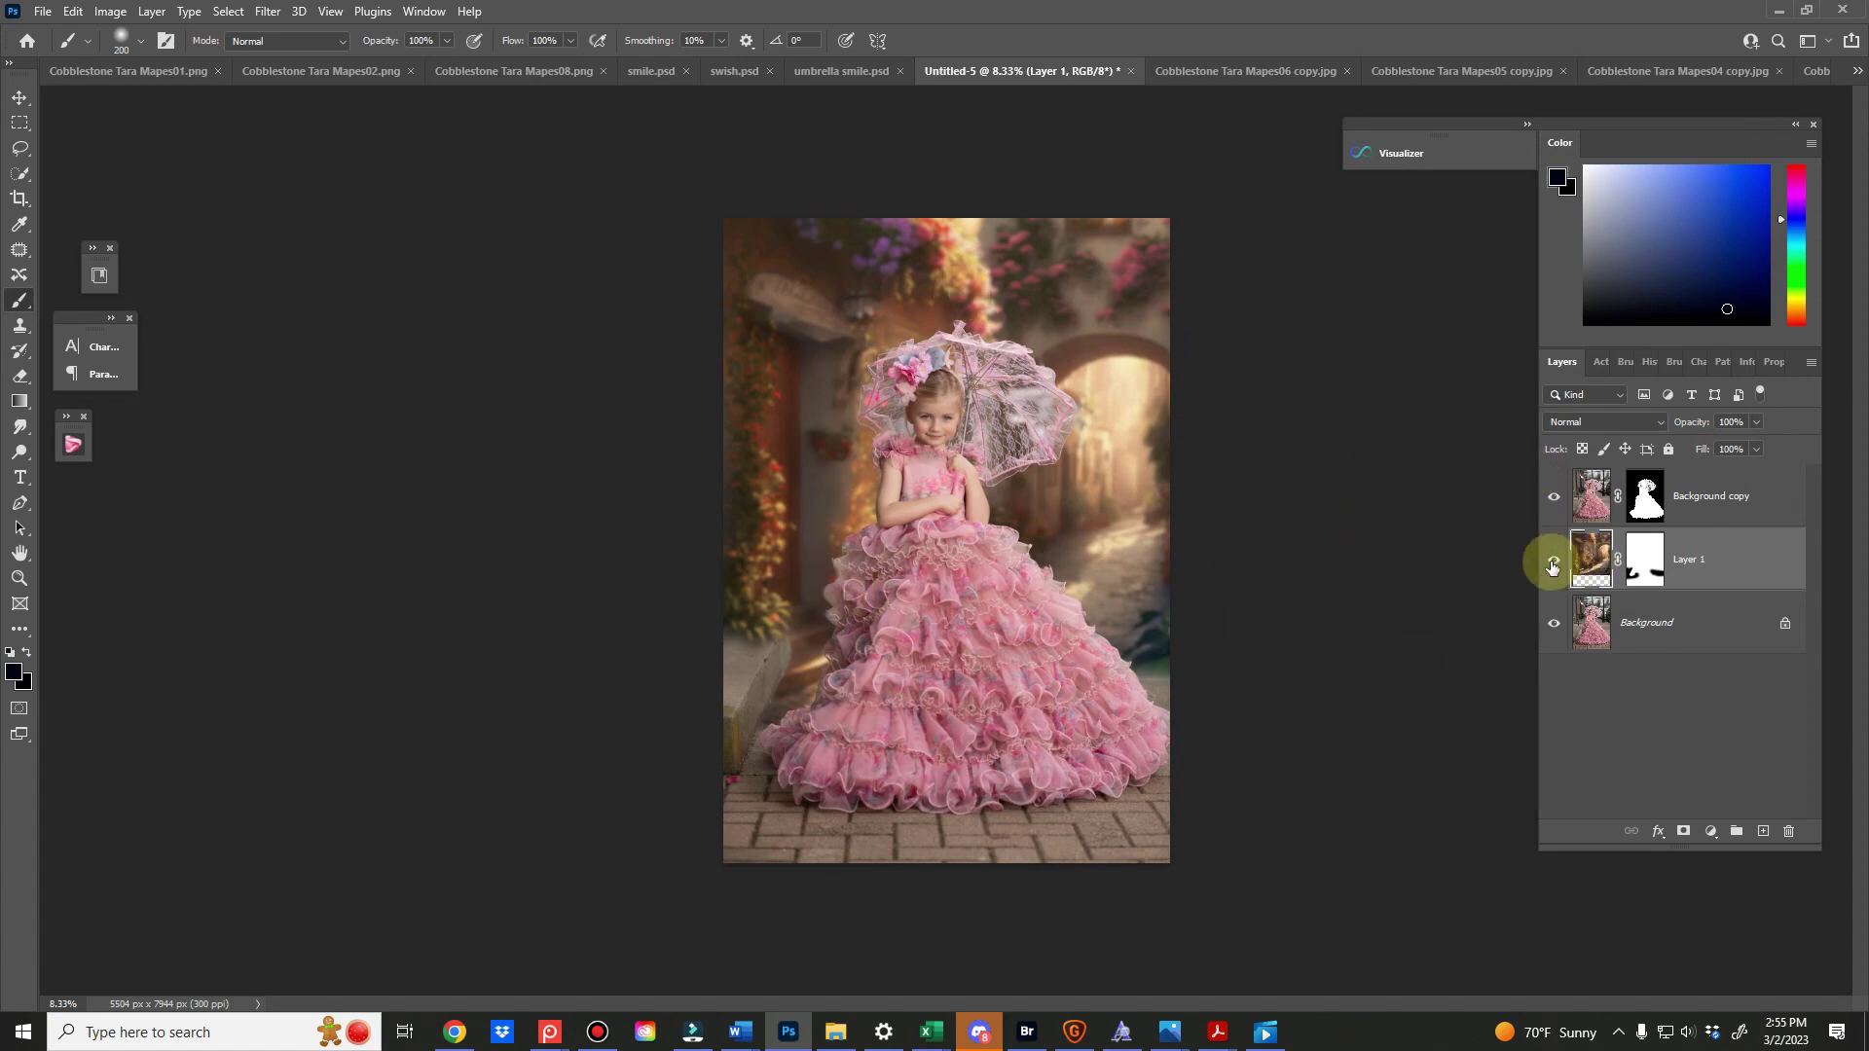
Try a first move-and-scale of the street background, then cancel that transform
left_click(1584, 556)
key("ctrl+t")
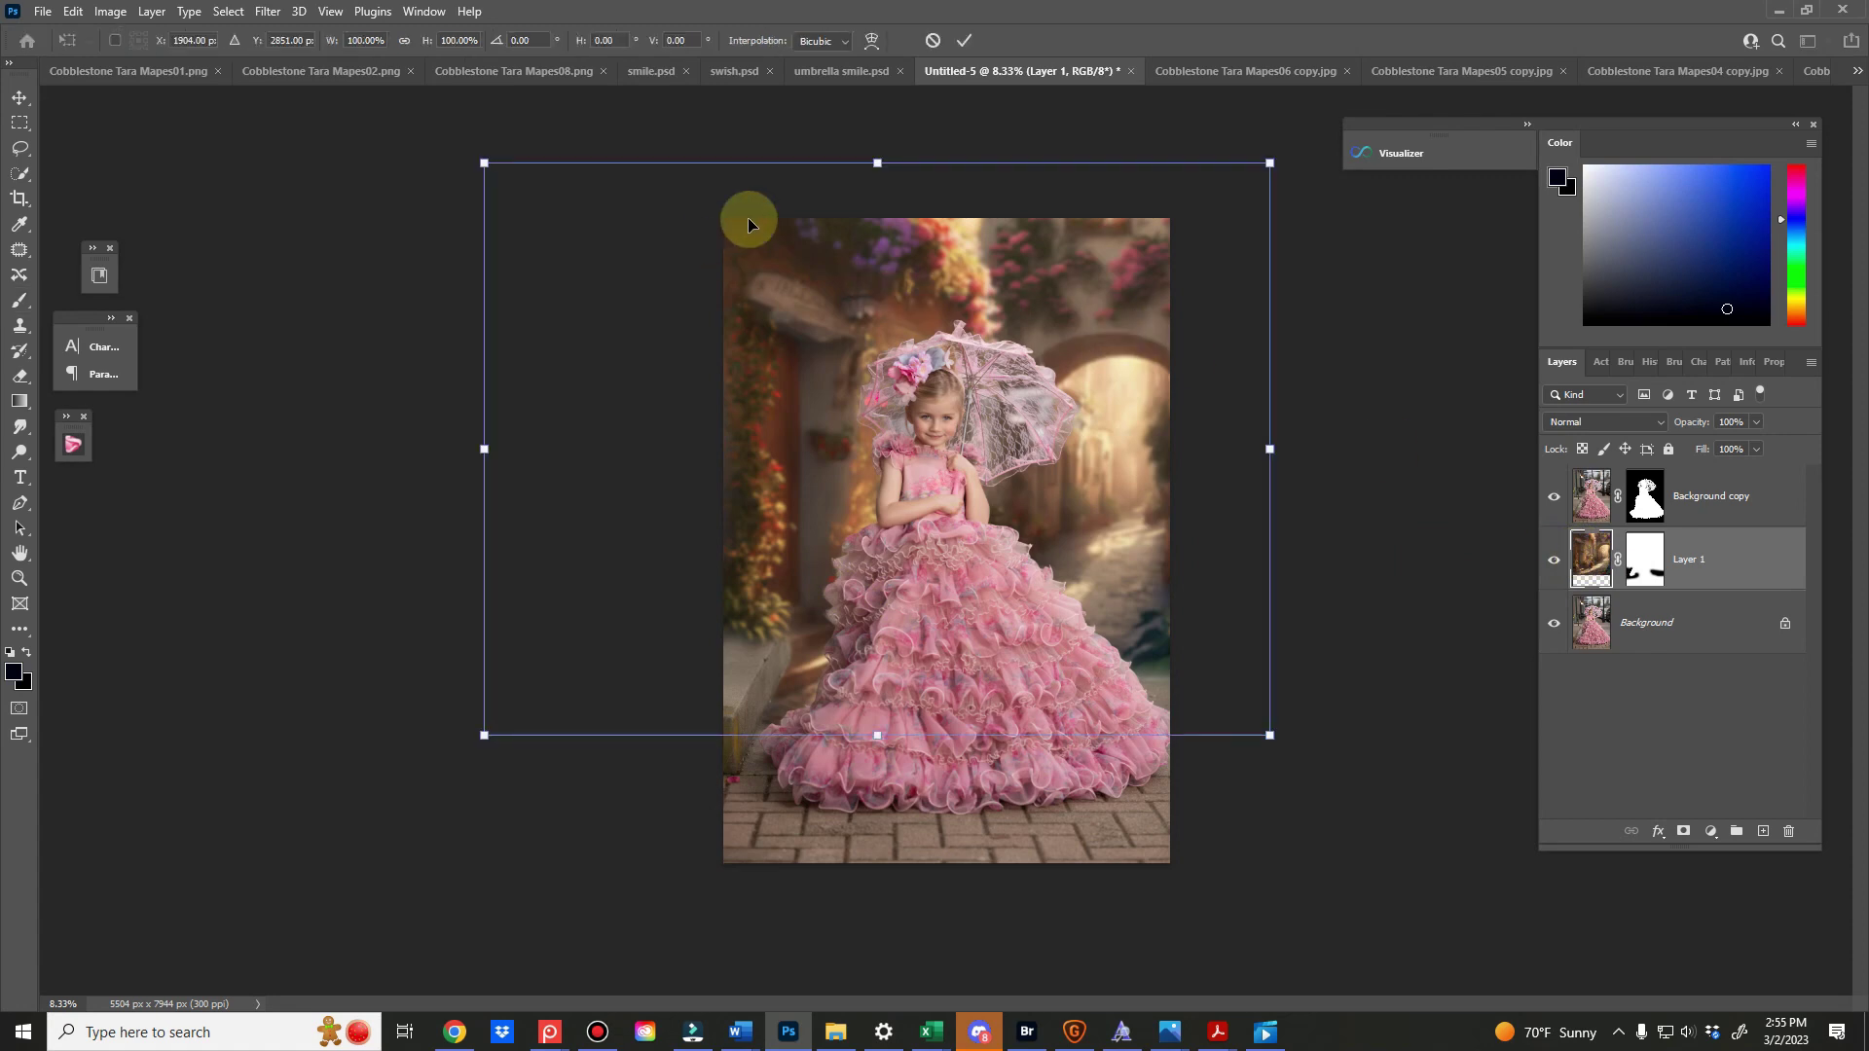
left_click_drag(877, 161, 877, 152)
left_click_drag(973, 328, 978, 282)
left_click_drag(1276, 719, 1331, 758)
left_click_drag(1217, 723, 1100, 716)
left_click(931, 43)
Reposition the street background and shrink it to about 96%
left_click(1621, 566)
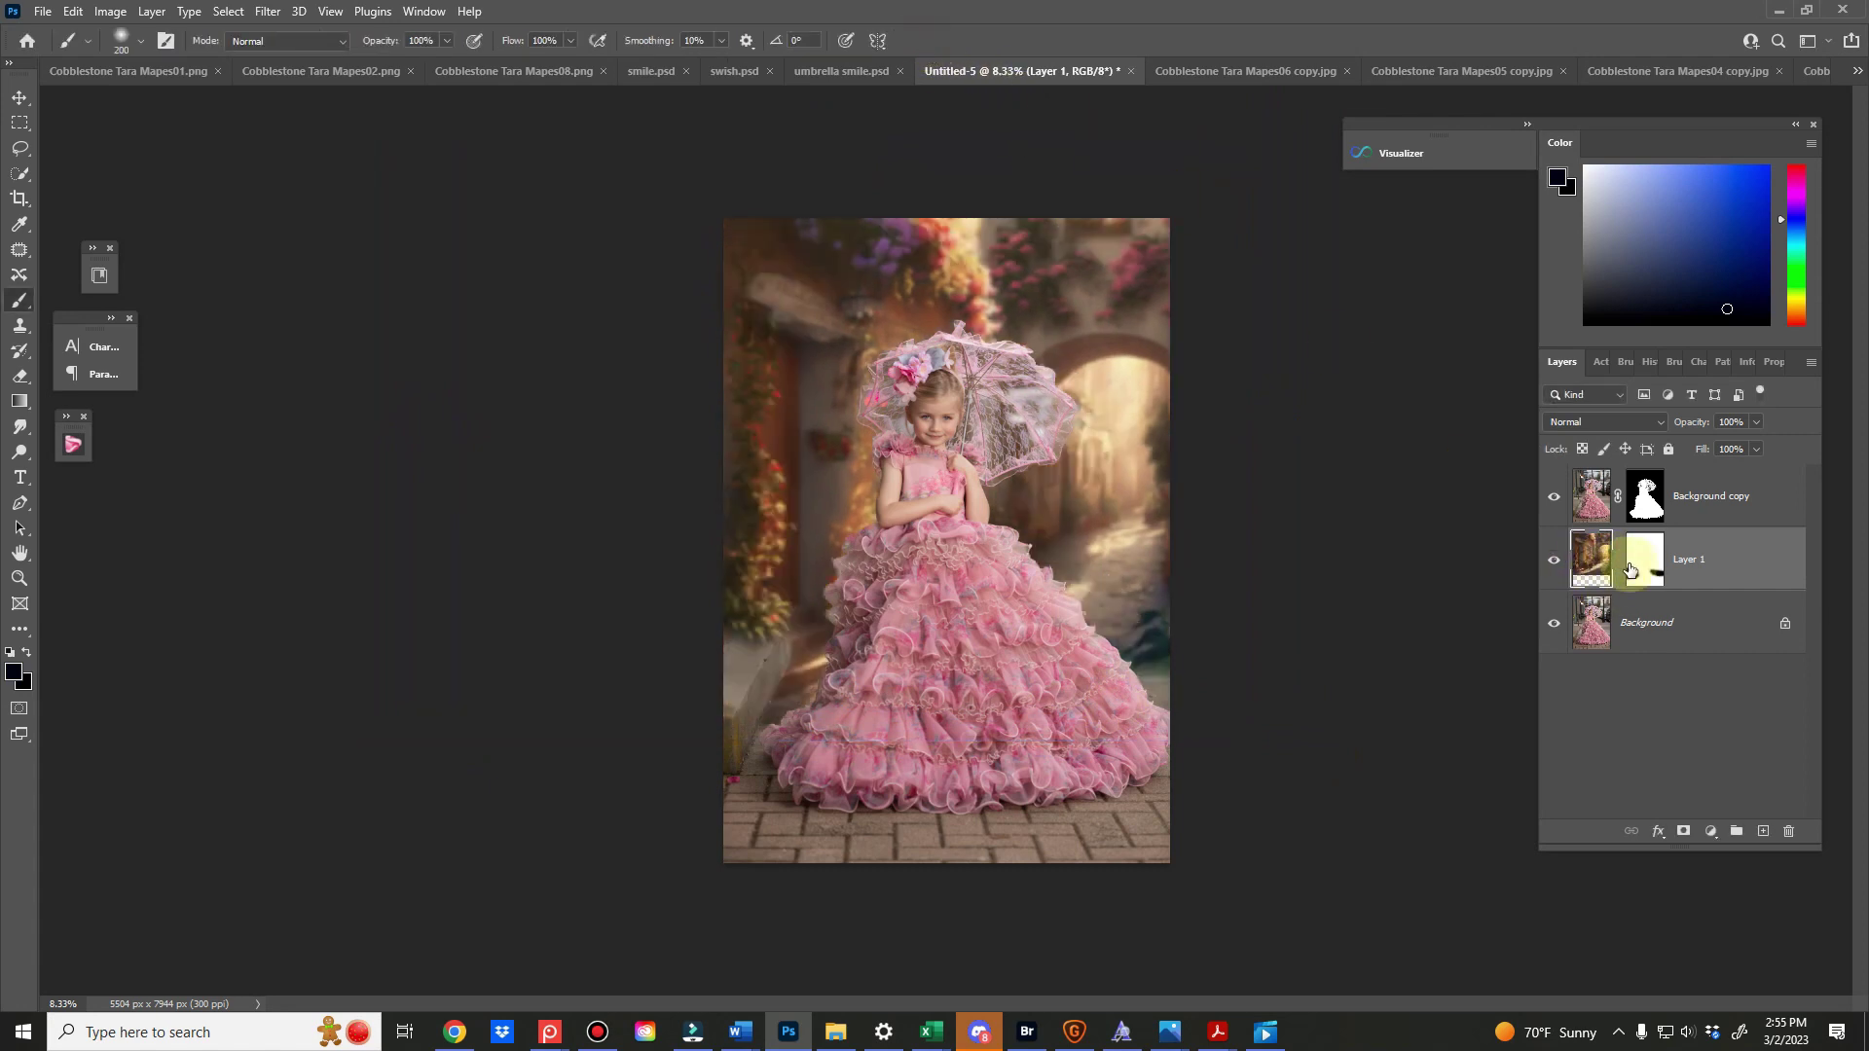
key("ctrl+t")
left_click_drag(1084, 542, 994, 554)
mouse_move(944, 615)
left_mouse_down()
mouse_move(912, 612)
mouse_move(891, 663)
mouse_move(953, 592)
mouse_move(940, 627)
mouse_move(916, 631)
mouse_move(925, 592)
mouse_move(1001, 582)
mouse_move(965, 595)
left_mouse_up()
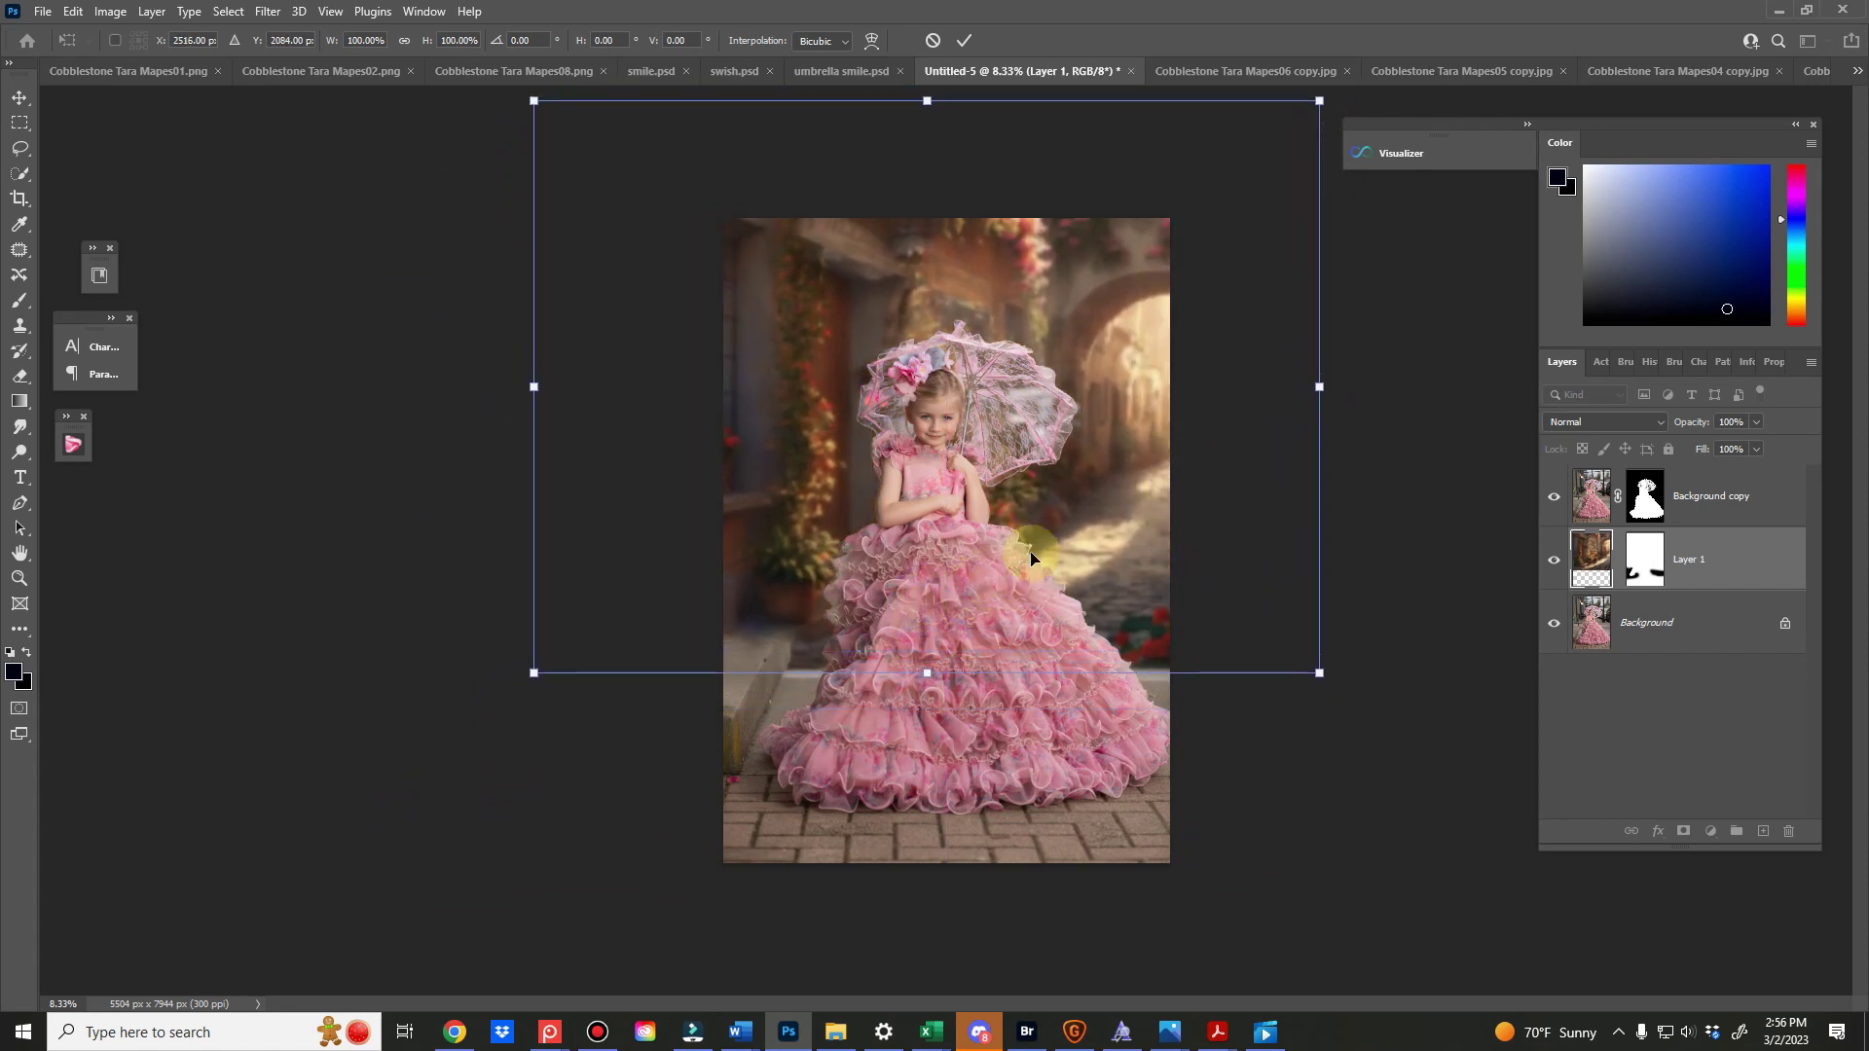
left_click_drag(1071, 500, 1048, 553)
left_click_drag(1282, 156, 1138, 283)
mouse_move(1248, 156)
left_mouse_down()
mouse_move(1233, 160)
mouse_move(1277, 169)
left_mouse_up()
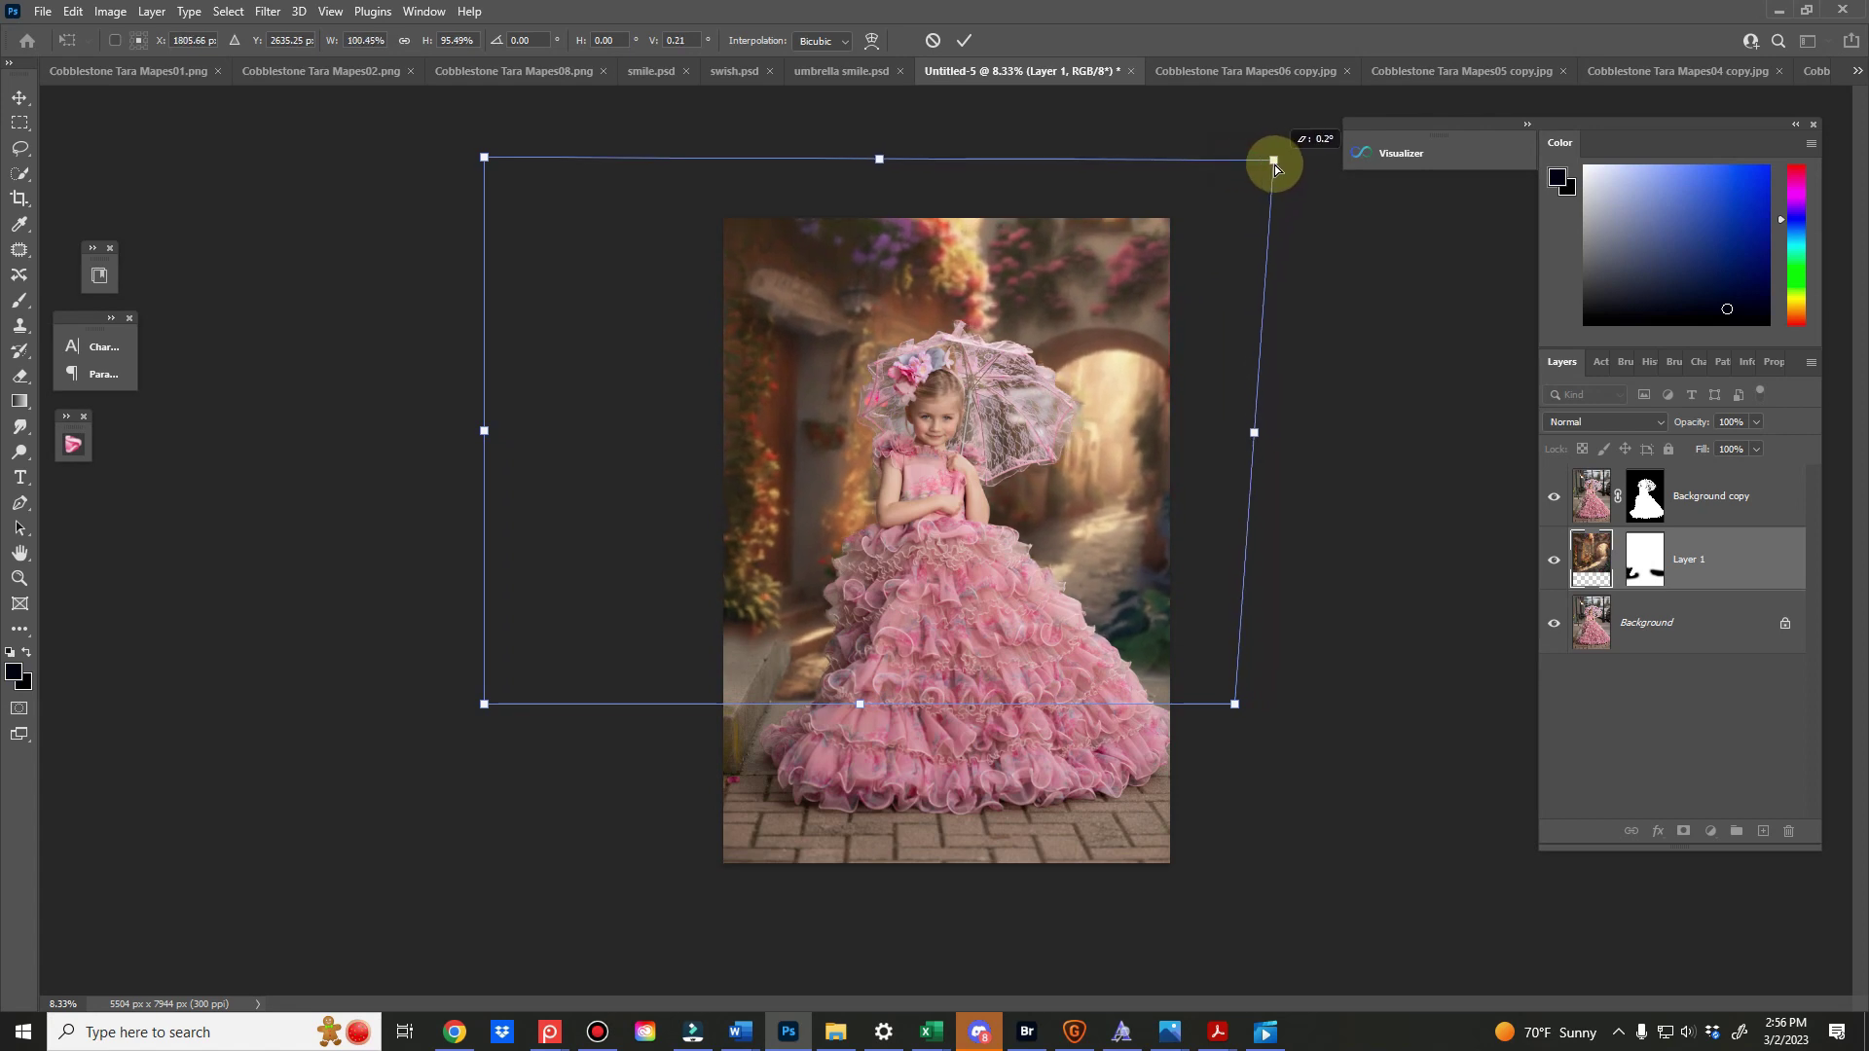
Distort and skew the background's corners so its perspective fits behind the girl
left_click_drag(484, 157, 434, 159)
left_click_drag(853, 159, 854, 163)
left_click_drag(1235, 705, 1258, 713)
left_click_drag(481, 707, 468, 680)
mouse_move(430, 157)
left_mouse_down()
mouse_move(422, 171)
mouse_move(447, 158)
mouse_move(449, 179)
left_mouse_up()
left_click_drag(458, 429, 488, 431)
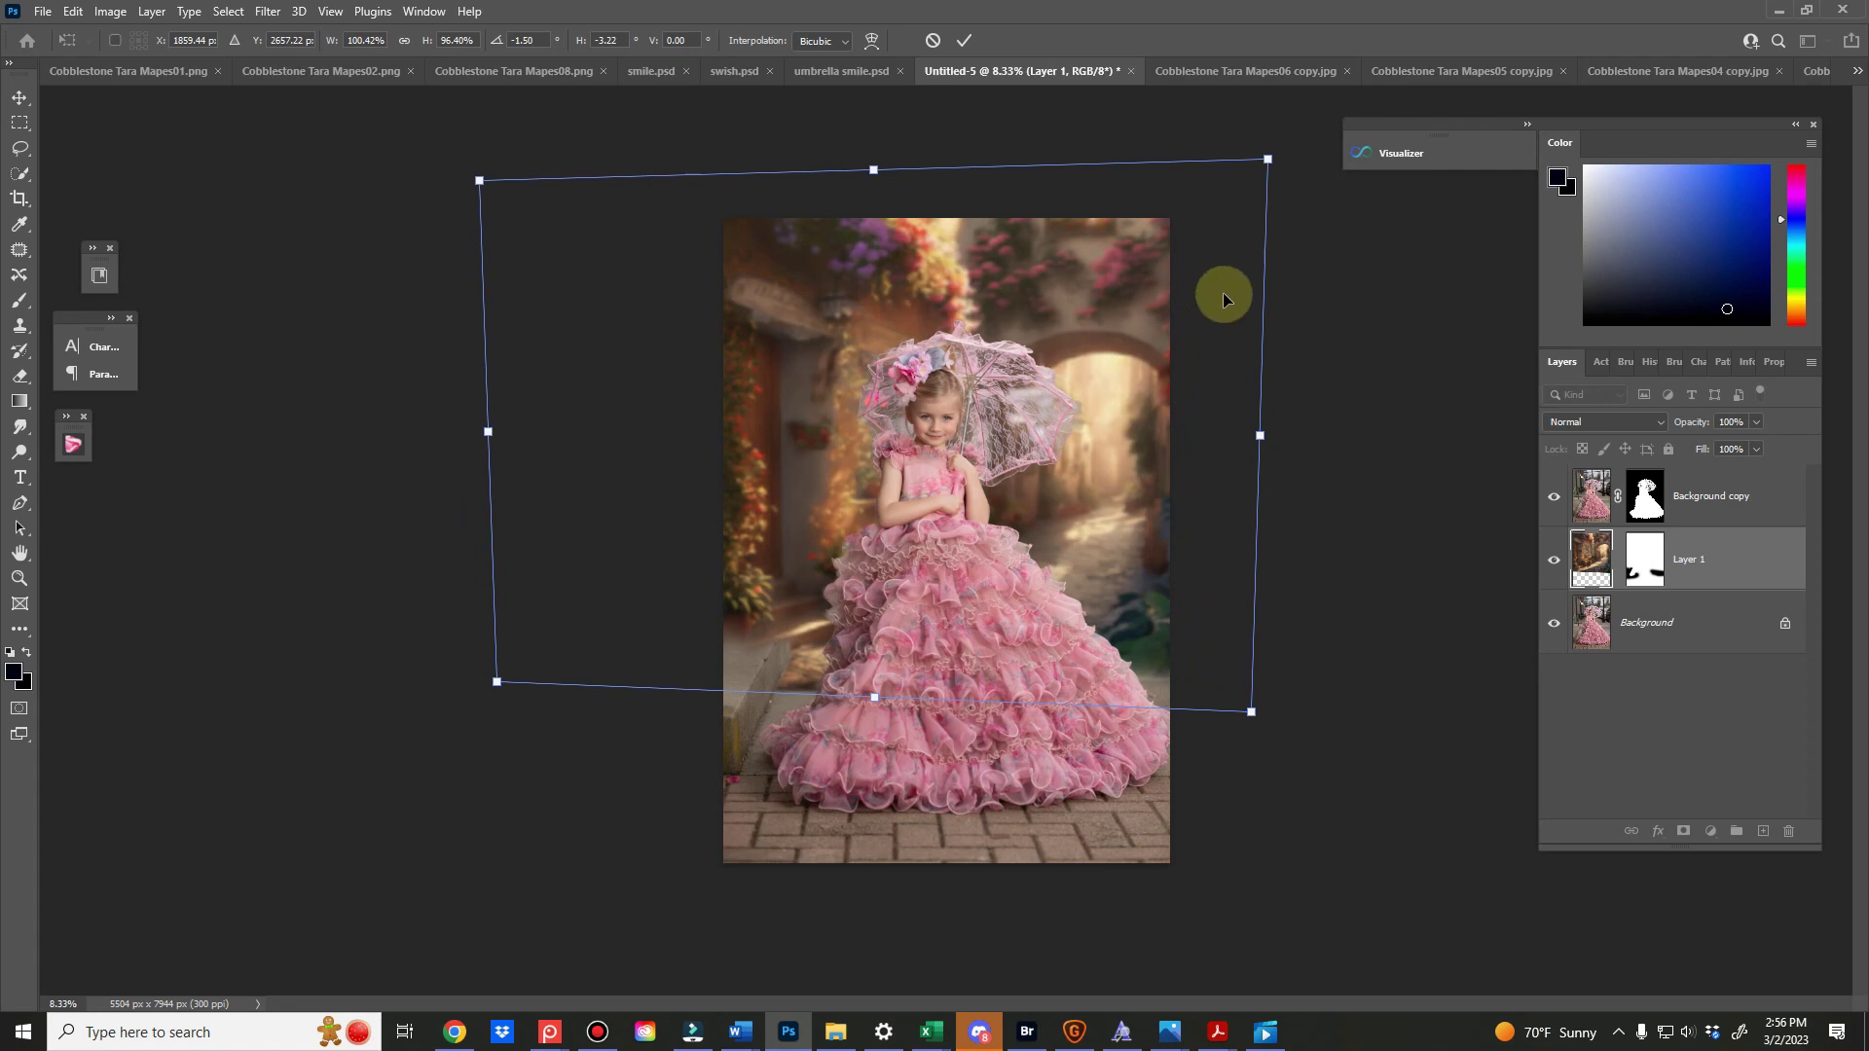
Commit the alley transform and paint Layer 1's mask black at the image's left edge
left_click(963, 40)
left_click(1645, 558)
key("b")
key("d")
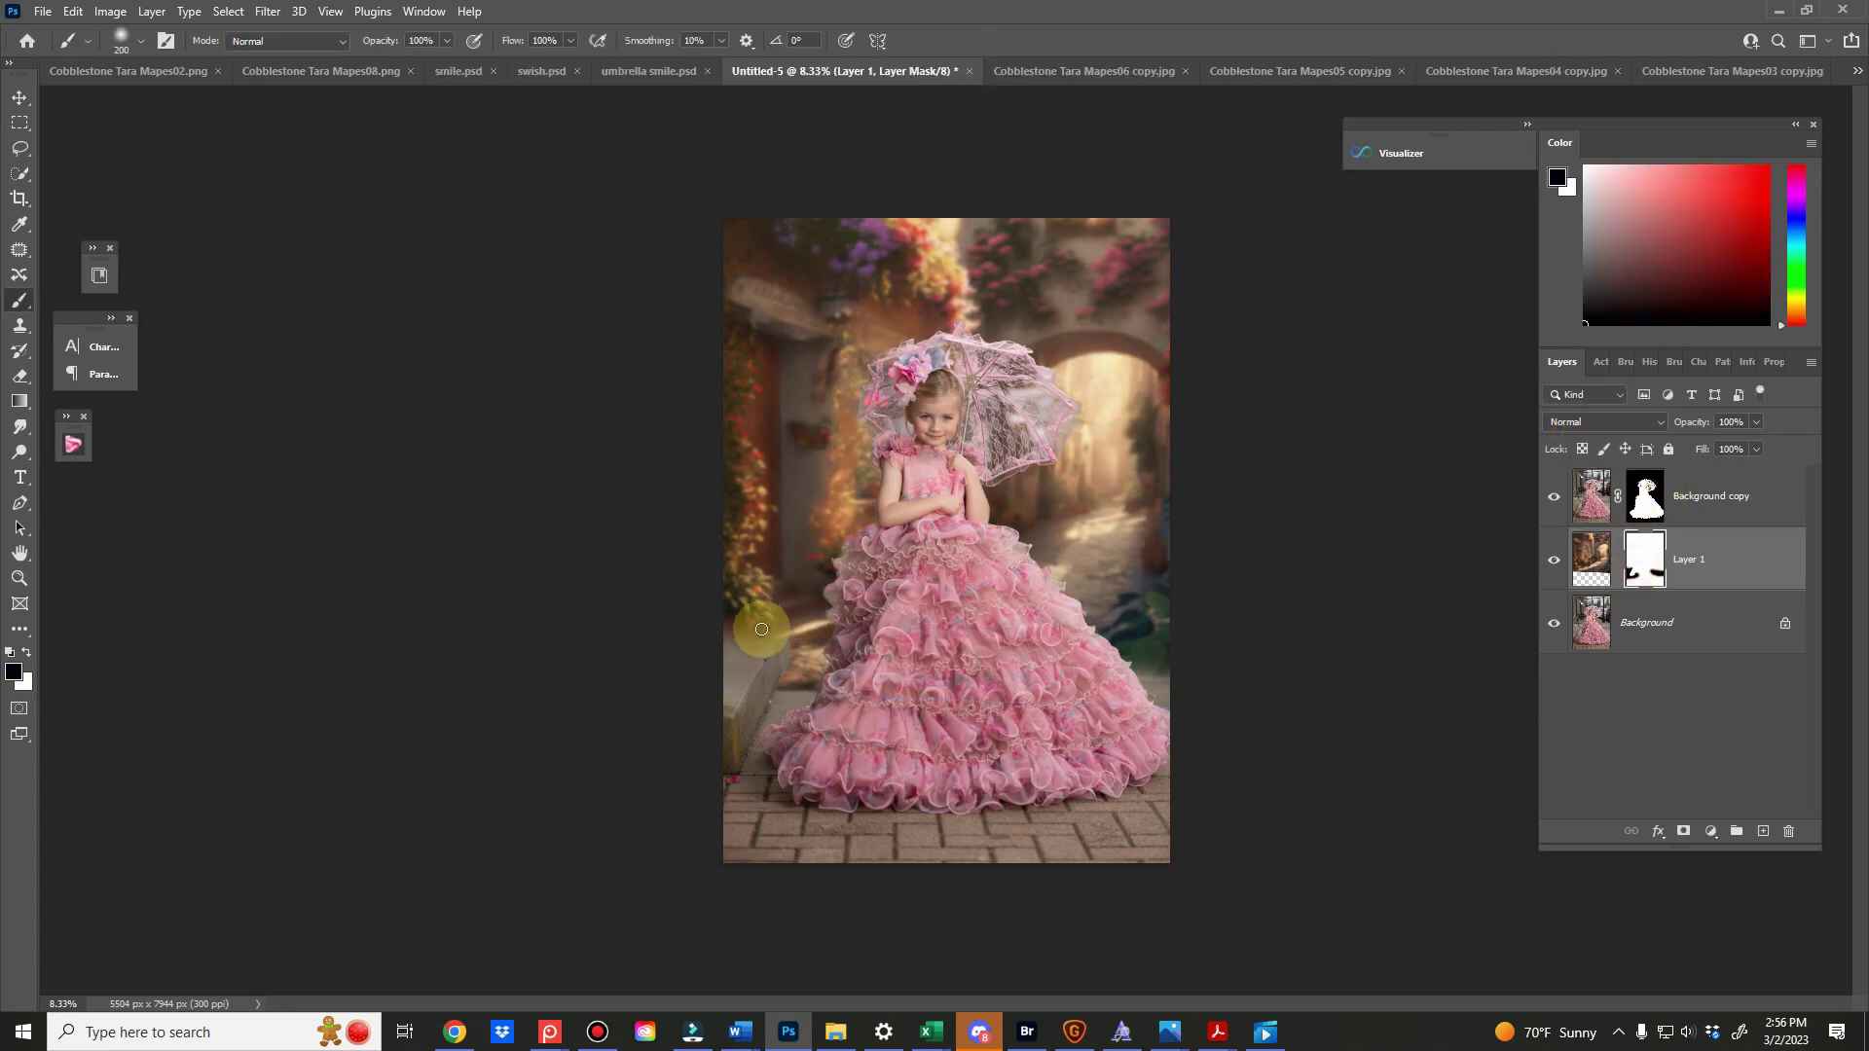
key("bracketleft")
key("bracketleft")
key("bracketleft")
key("bracketleft")
key("bracketright")
left_click(722, 632)
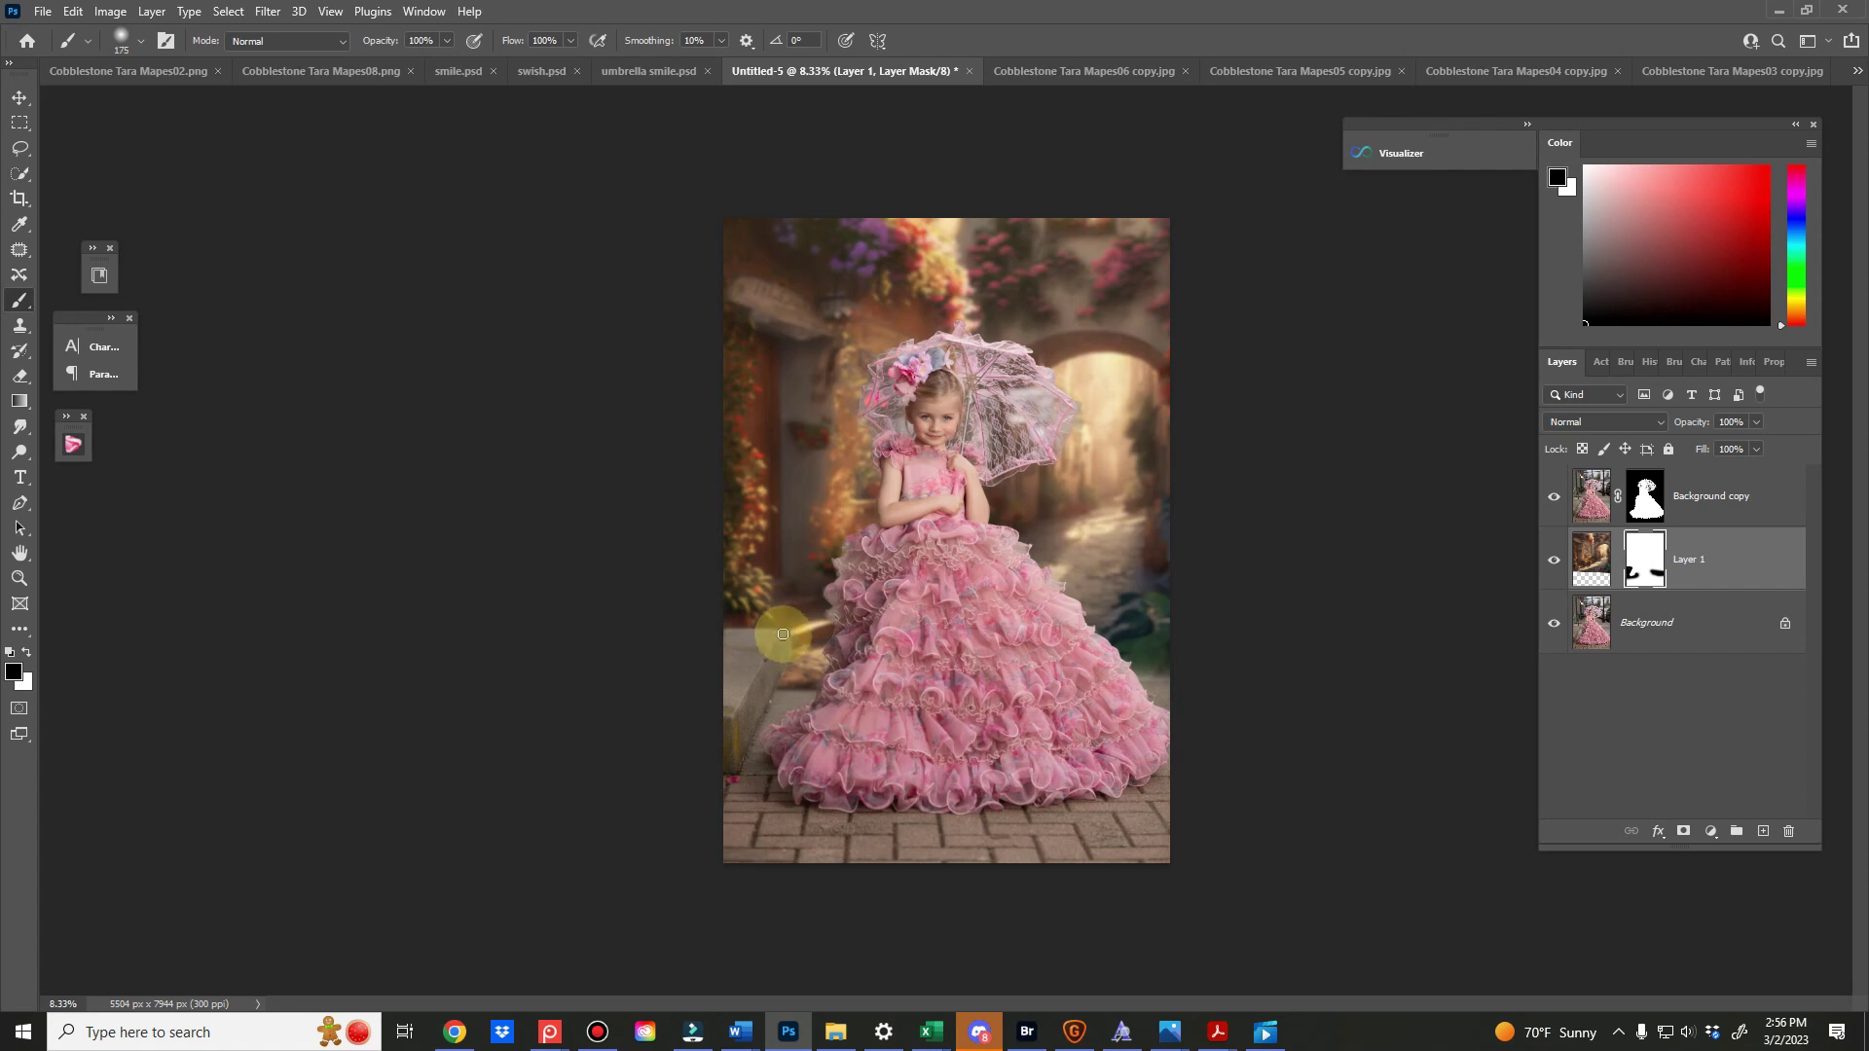
Paint the mask at lower left to reveal the doorstep, then select the Background layer
key("bracketleft")
key("bracketleft")
key("bracketright")
key("bracketright")
key("bracketright")
key("bracketright")
key("bracketright")
left_click(991, 713)
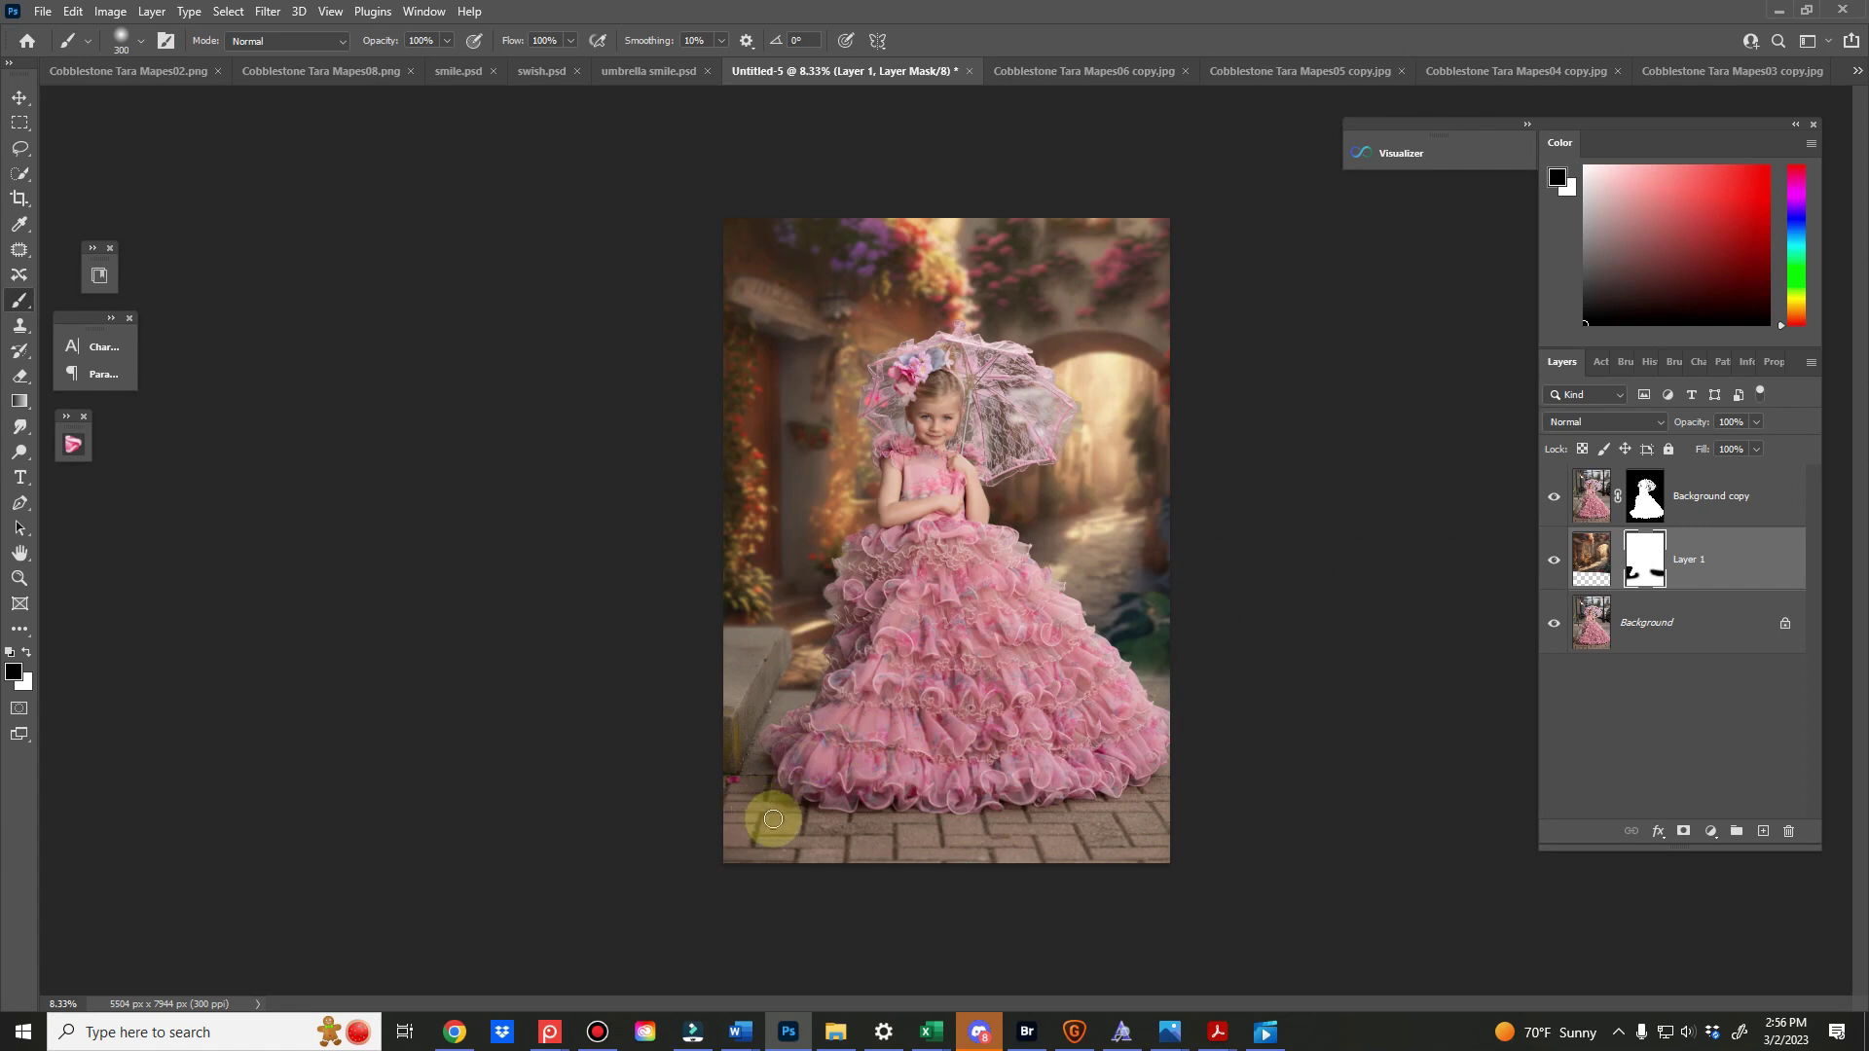
left_click(1596, 621)
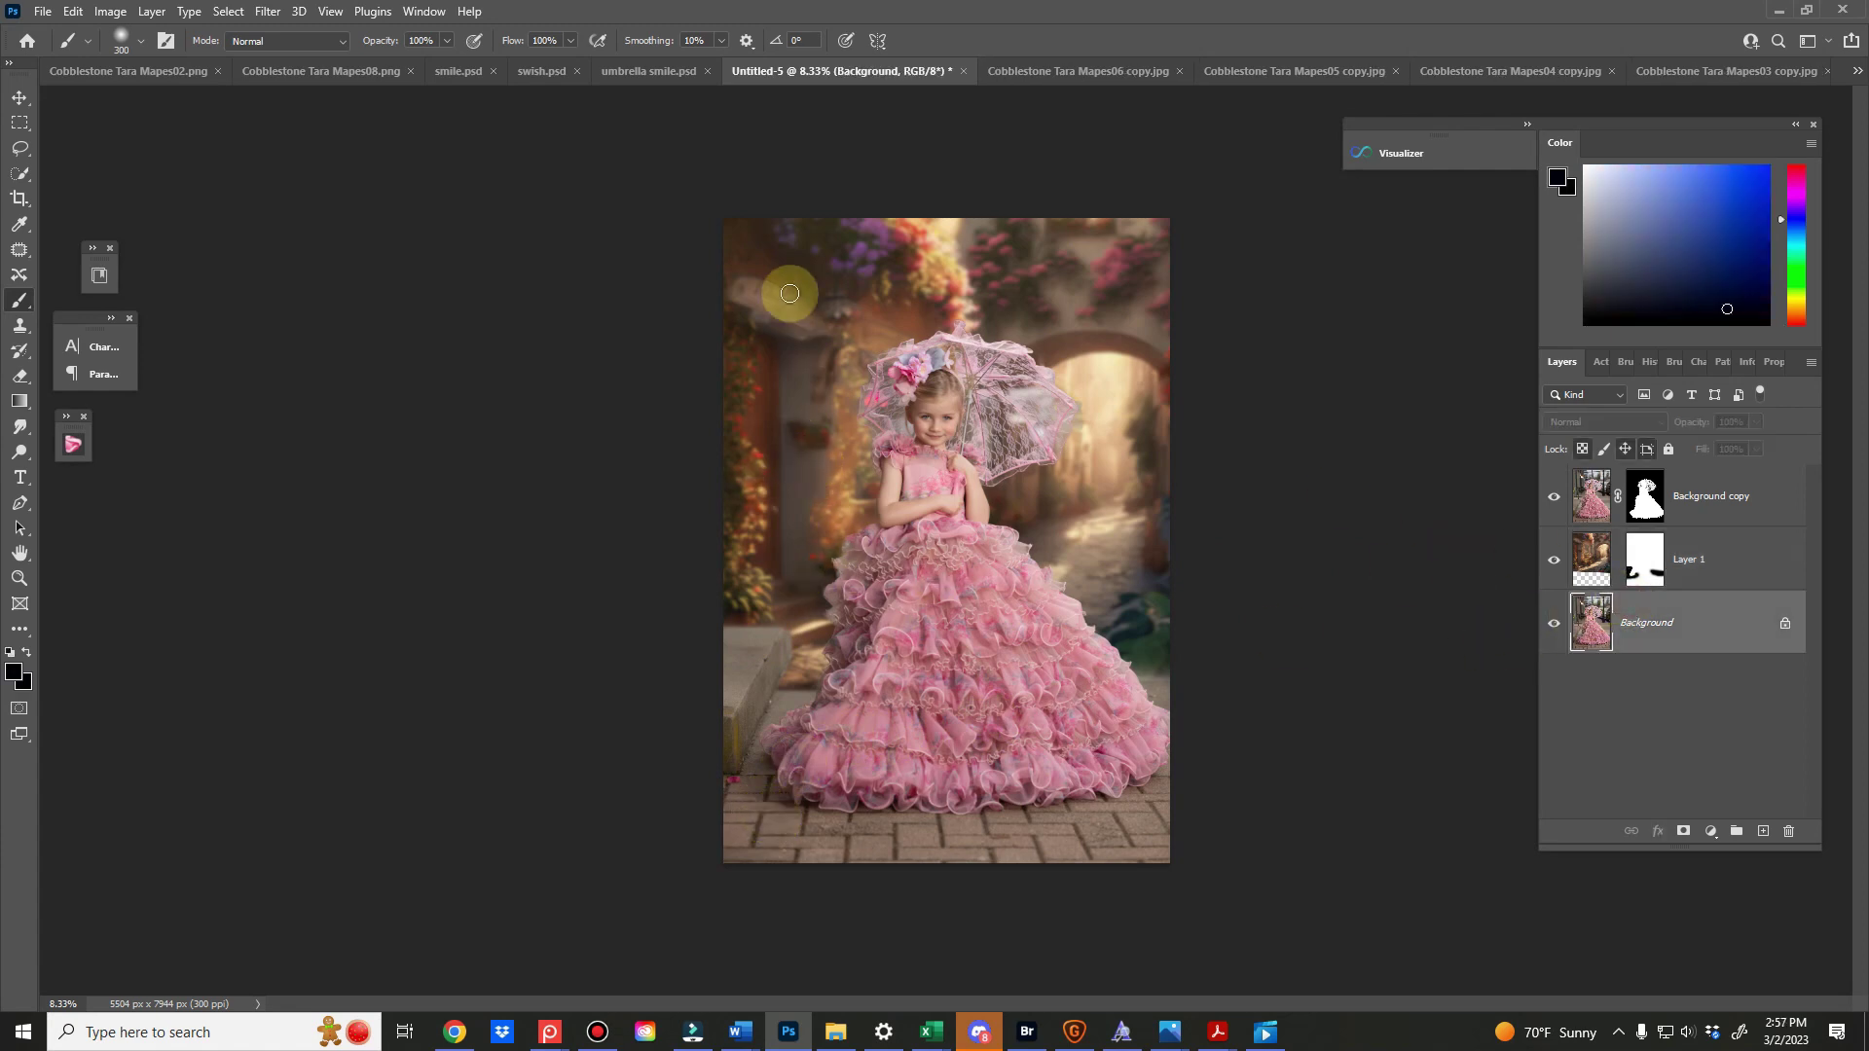
Add a Solid Color fill sampled brown from the image, blended in Soft Light
left_click(1710, 831)
left_click(1748, 490)
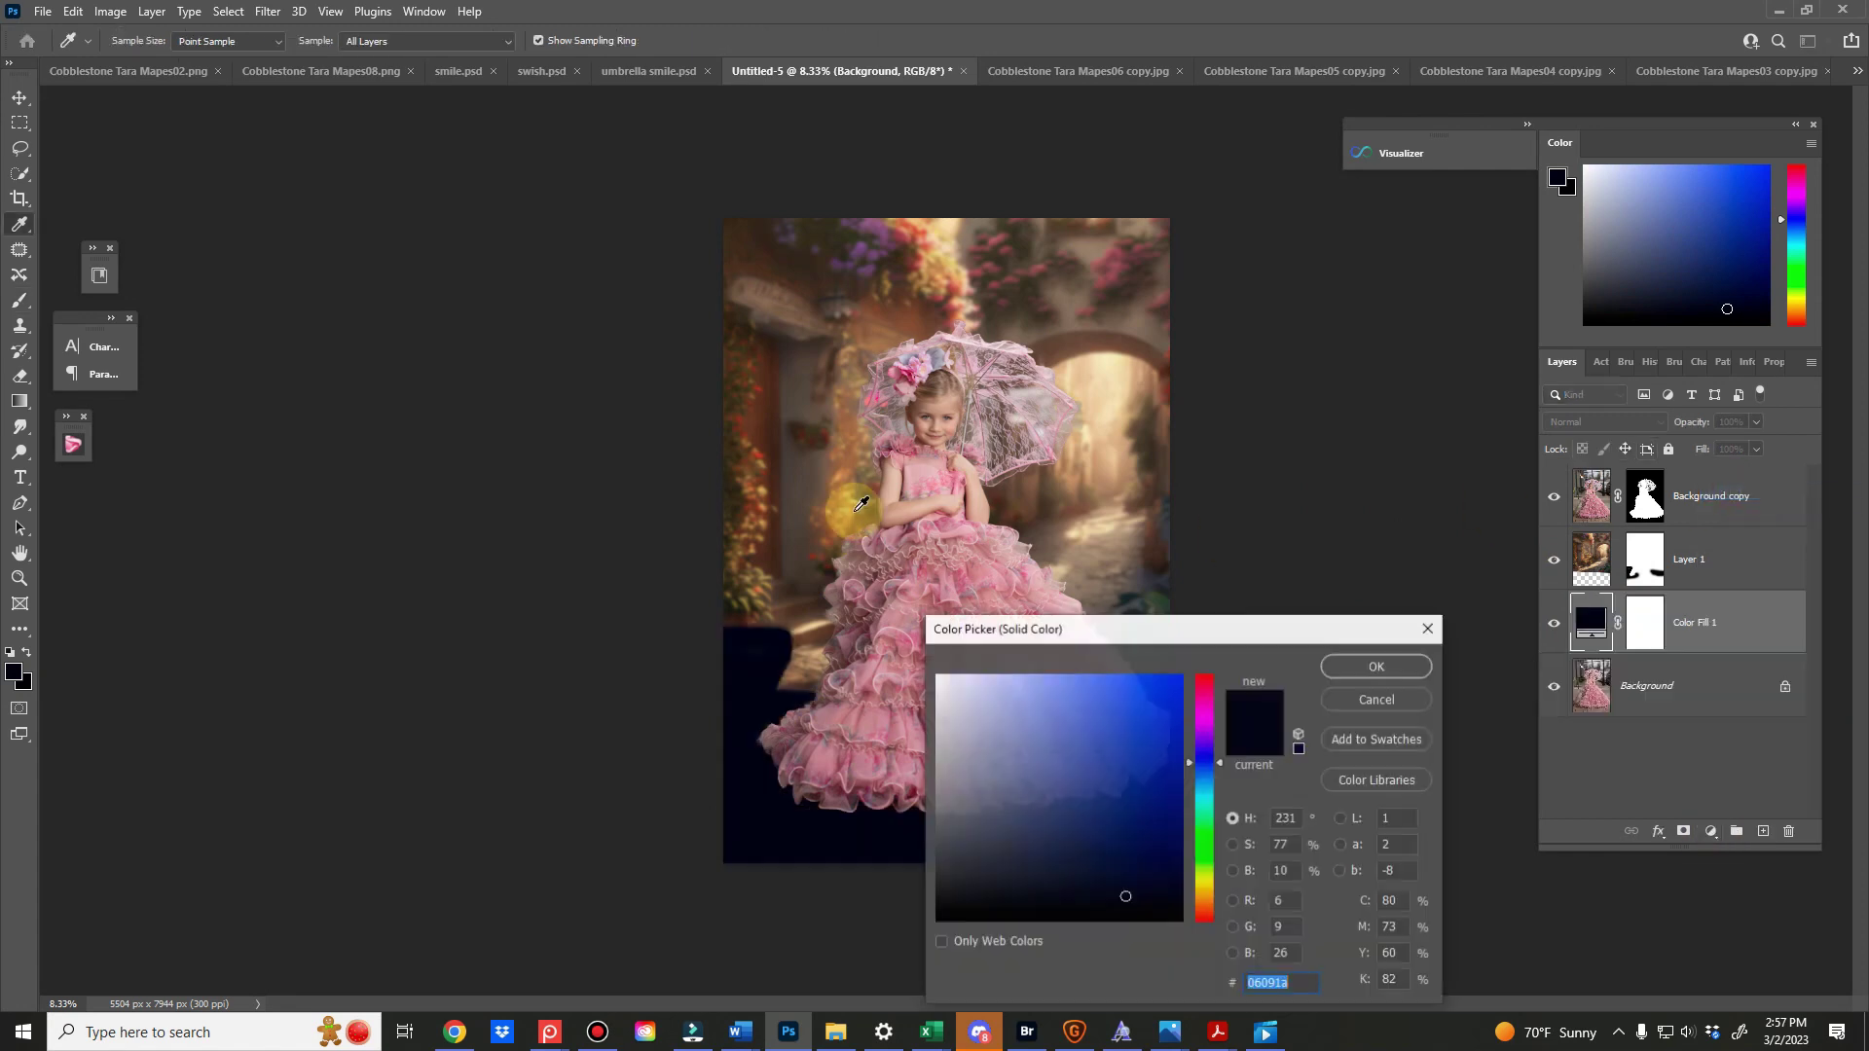
left_click(764, 418)
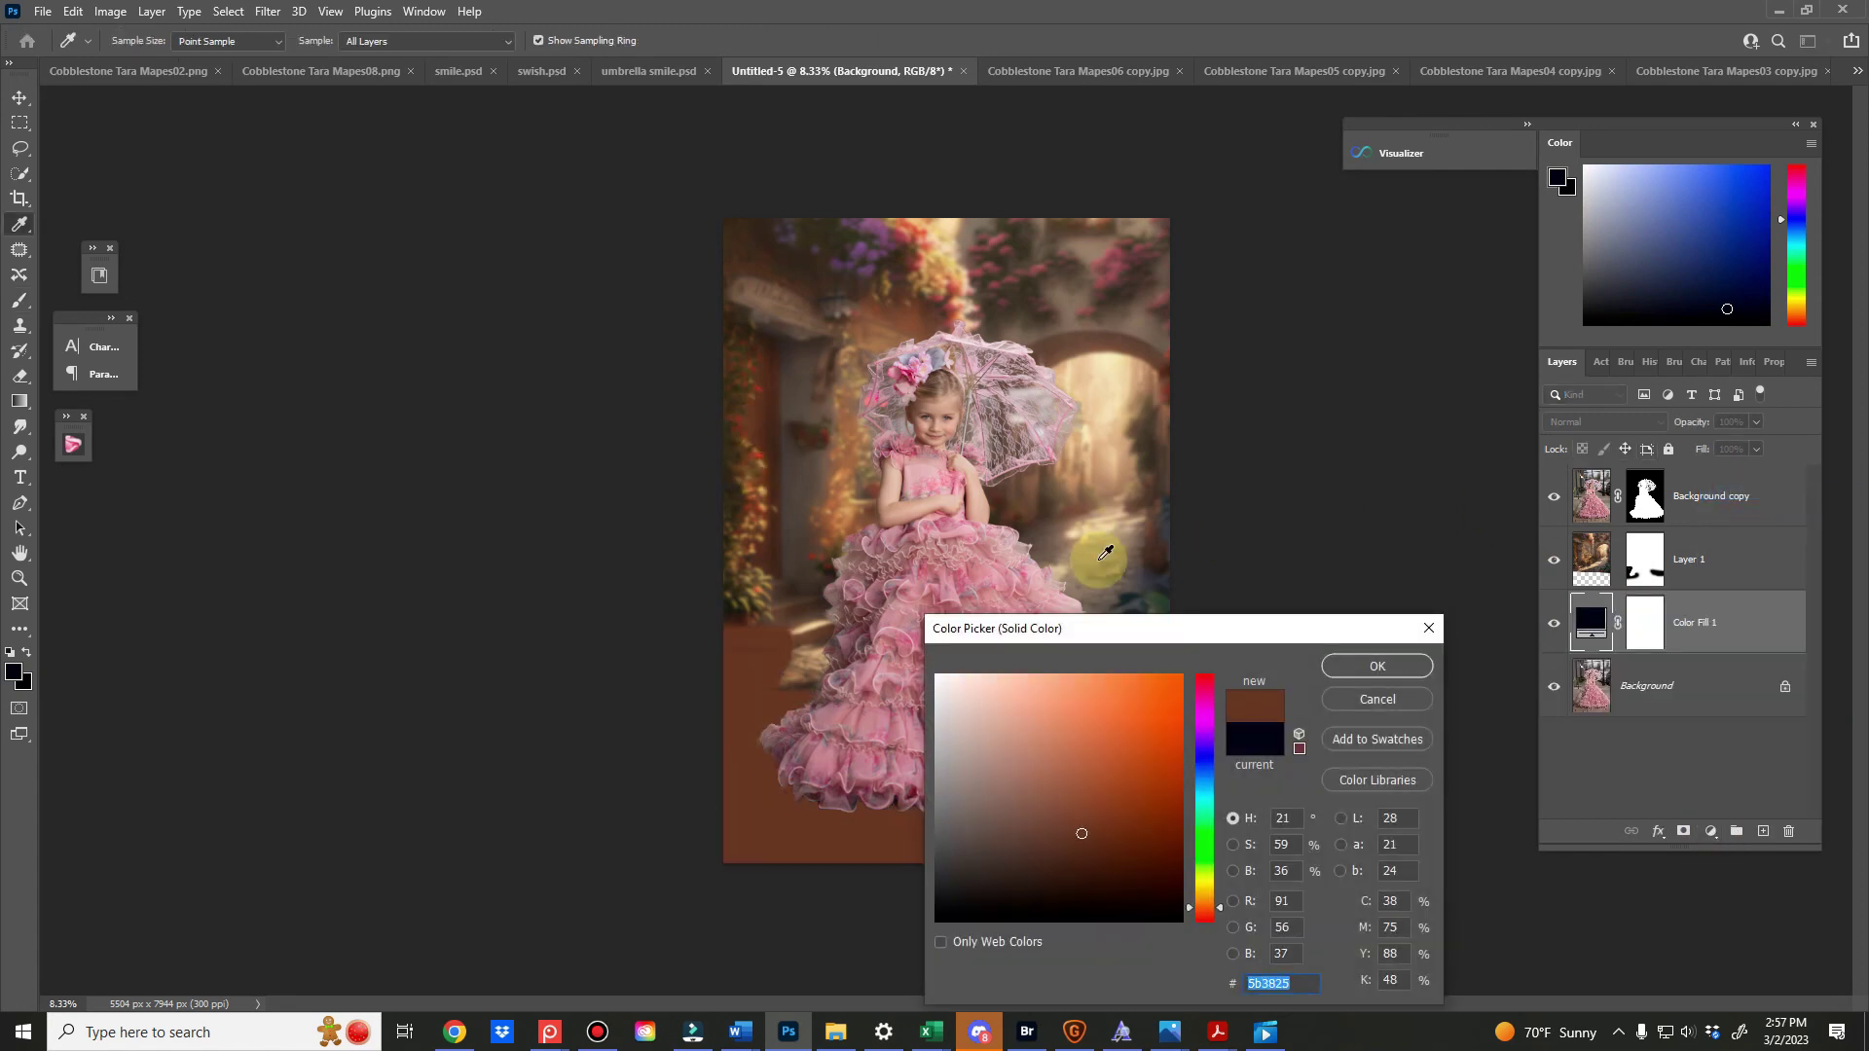
left_click(1088, 557)
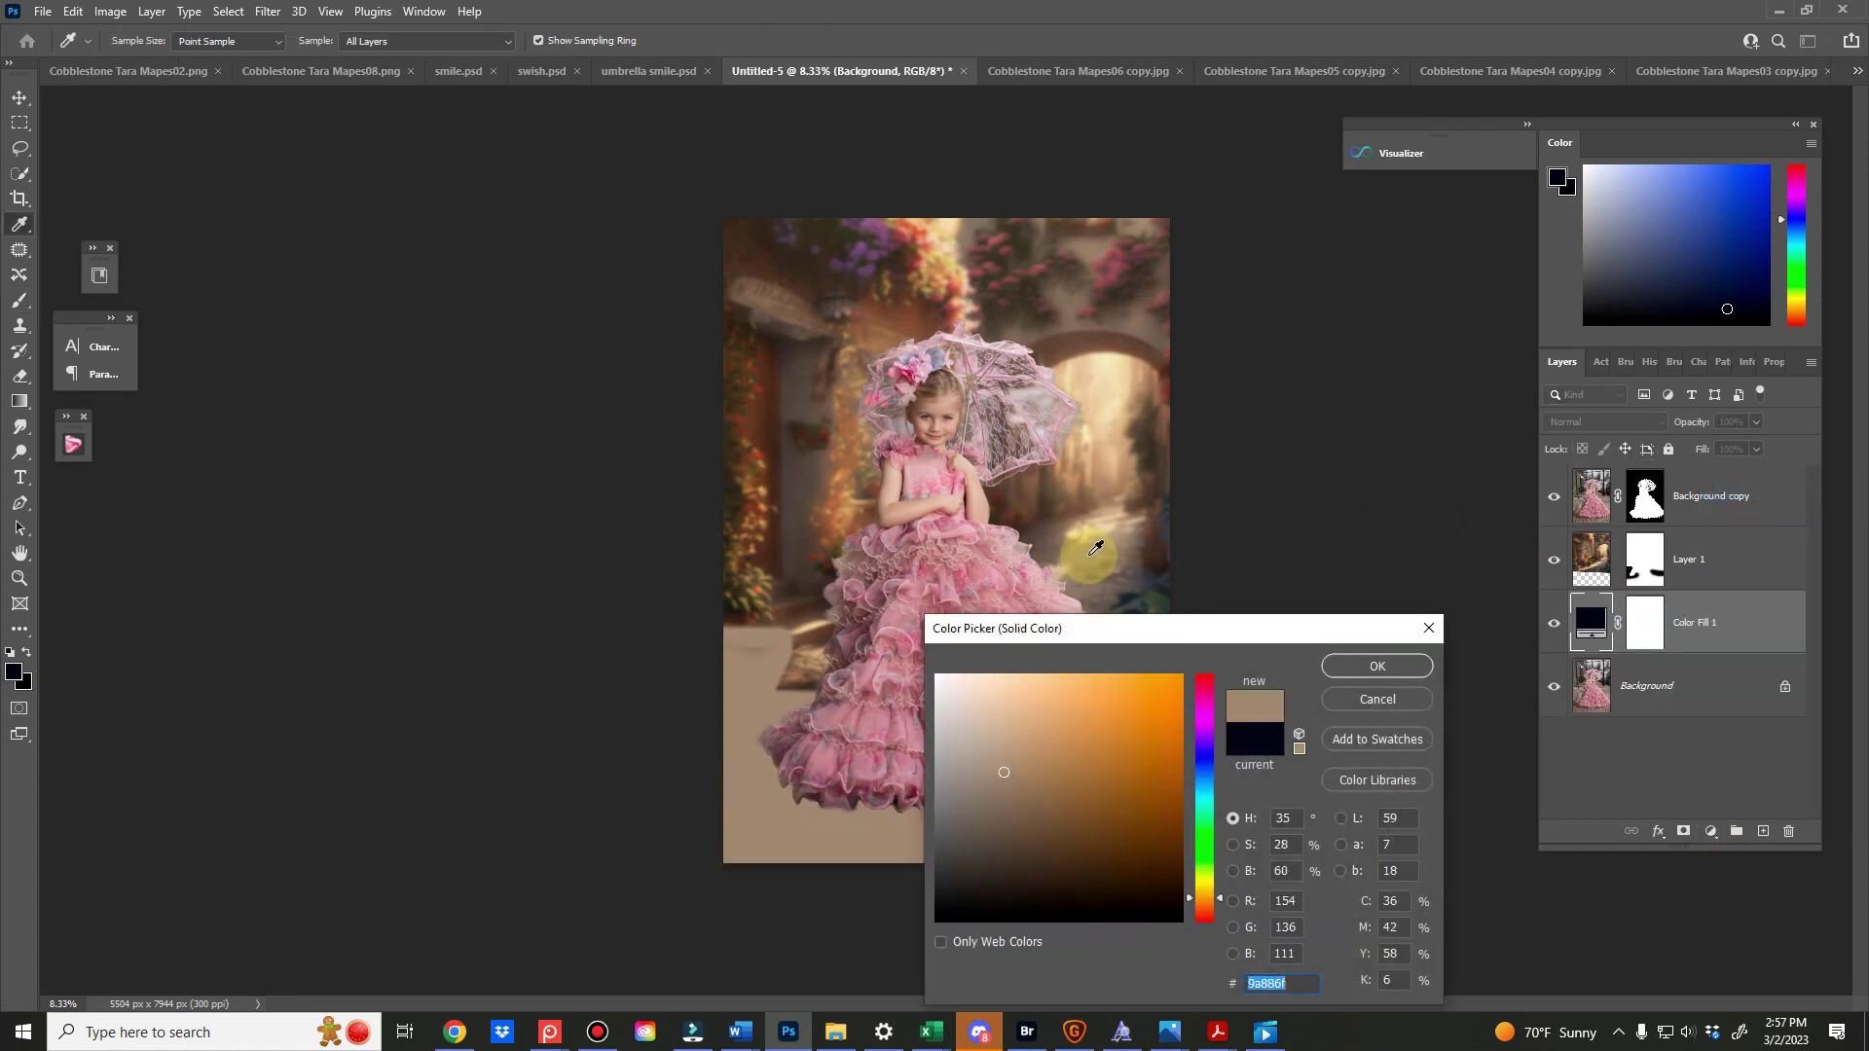
left_click(1377, 666)
key("b")
left_click(1621, 422)
left_click(1581, 662)
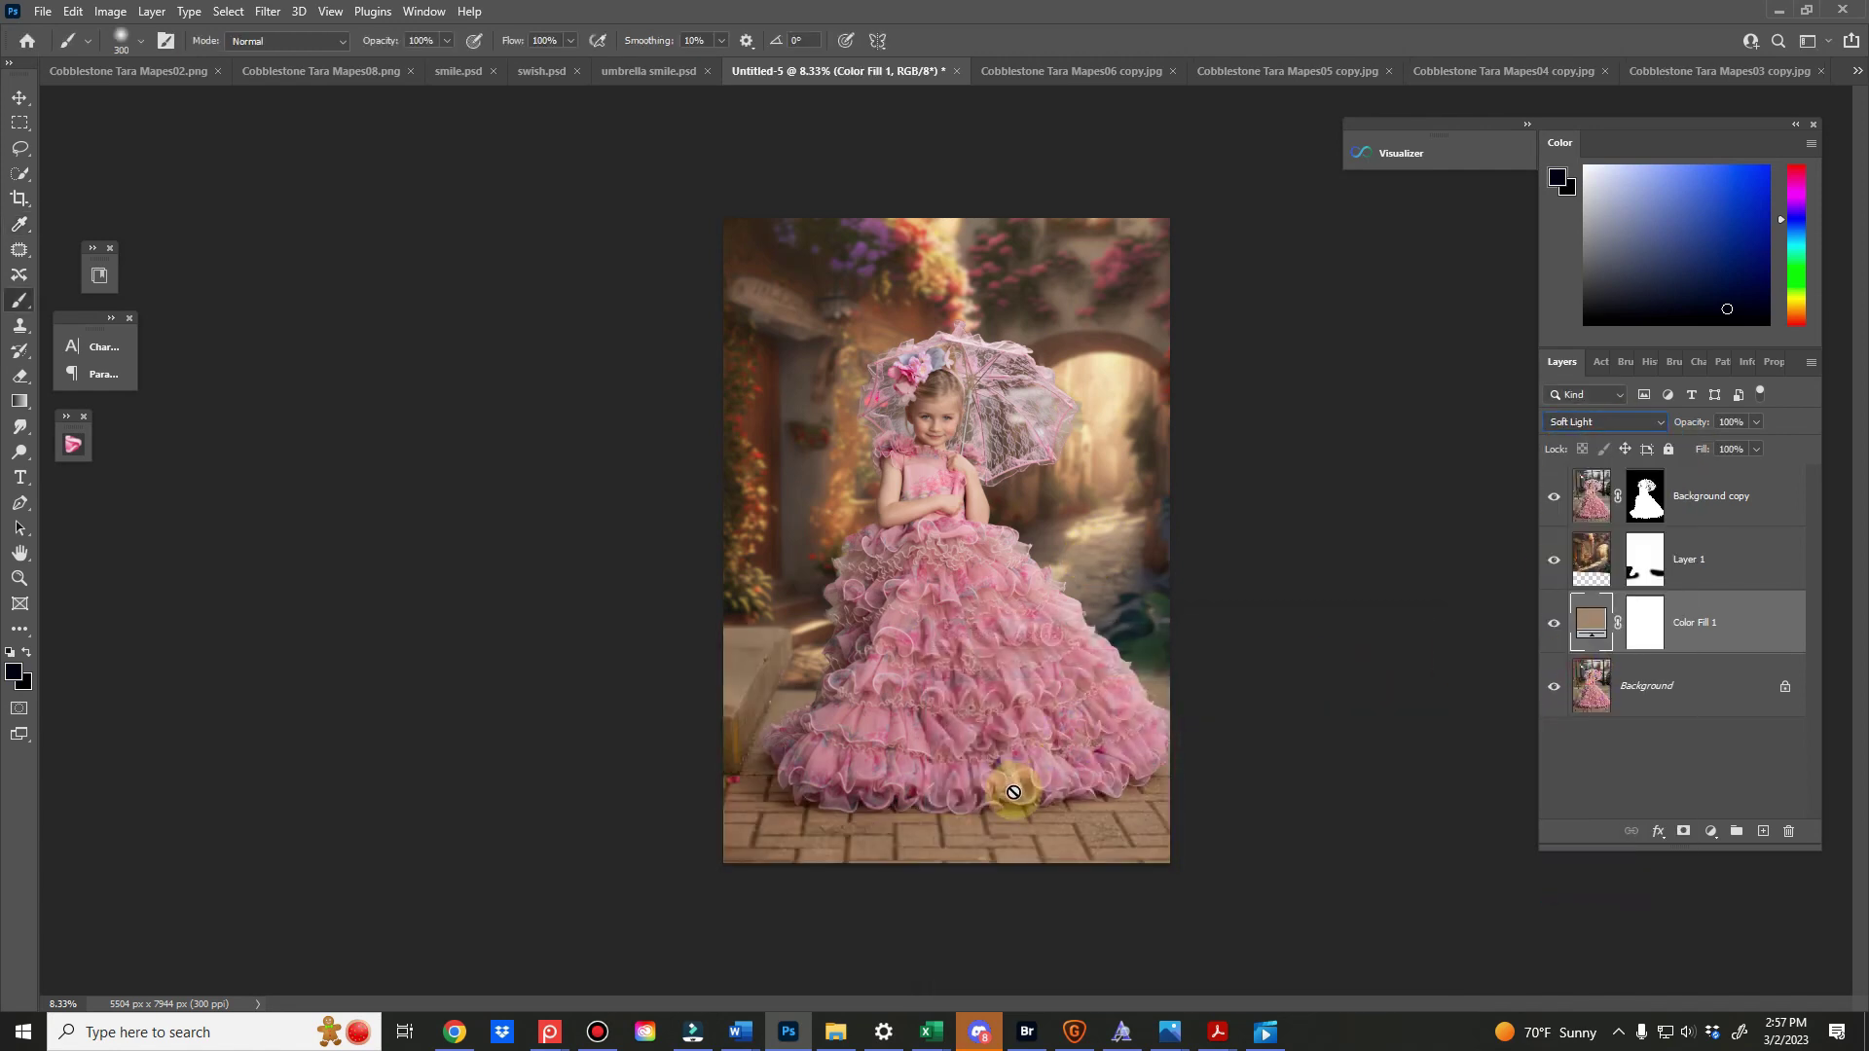
Retune the fill colour to a slightly warmer, lighter brown in the Color Picker
double_click(1601, 619)
left_click_drag(1197, 631, 1557, 558)
left_click_drag(1370, 733, 1382, 744)
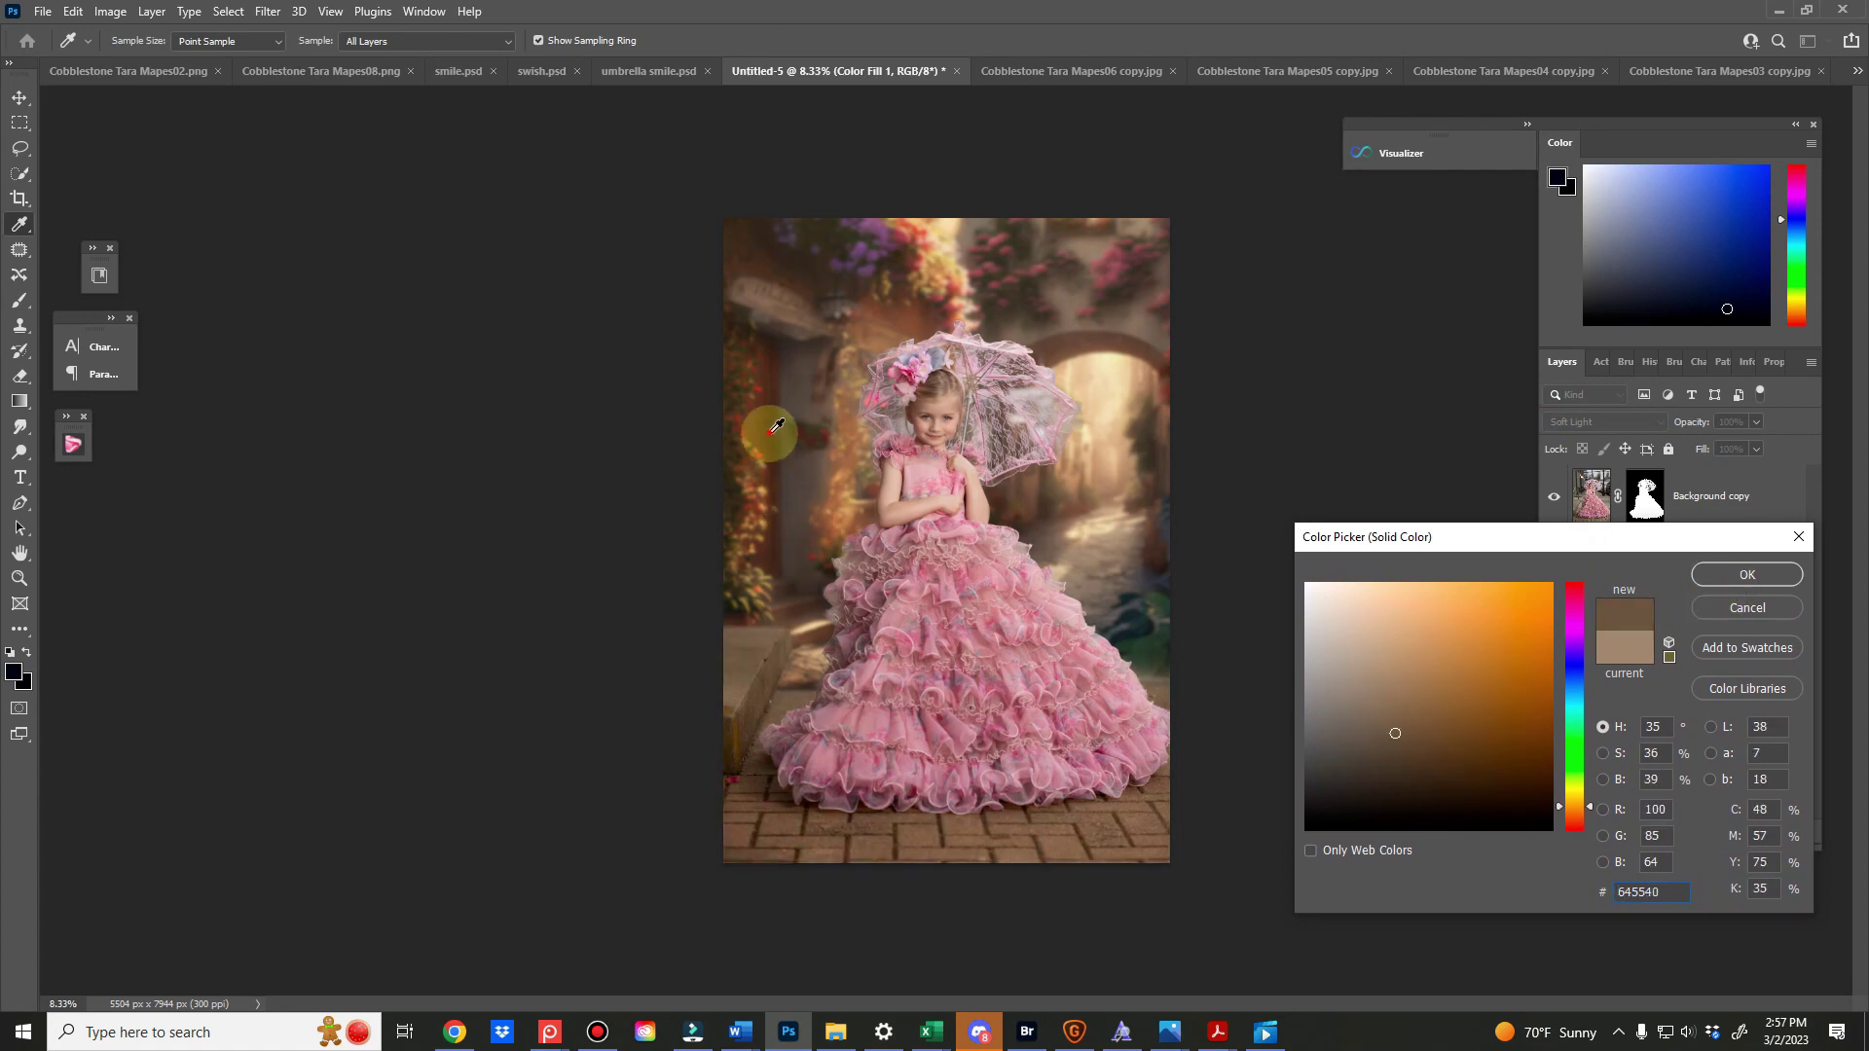
left_click(780, 665)
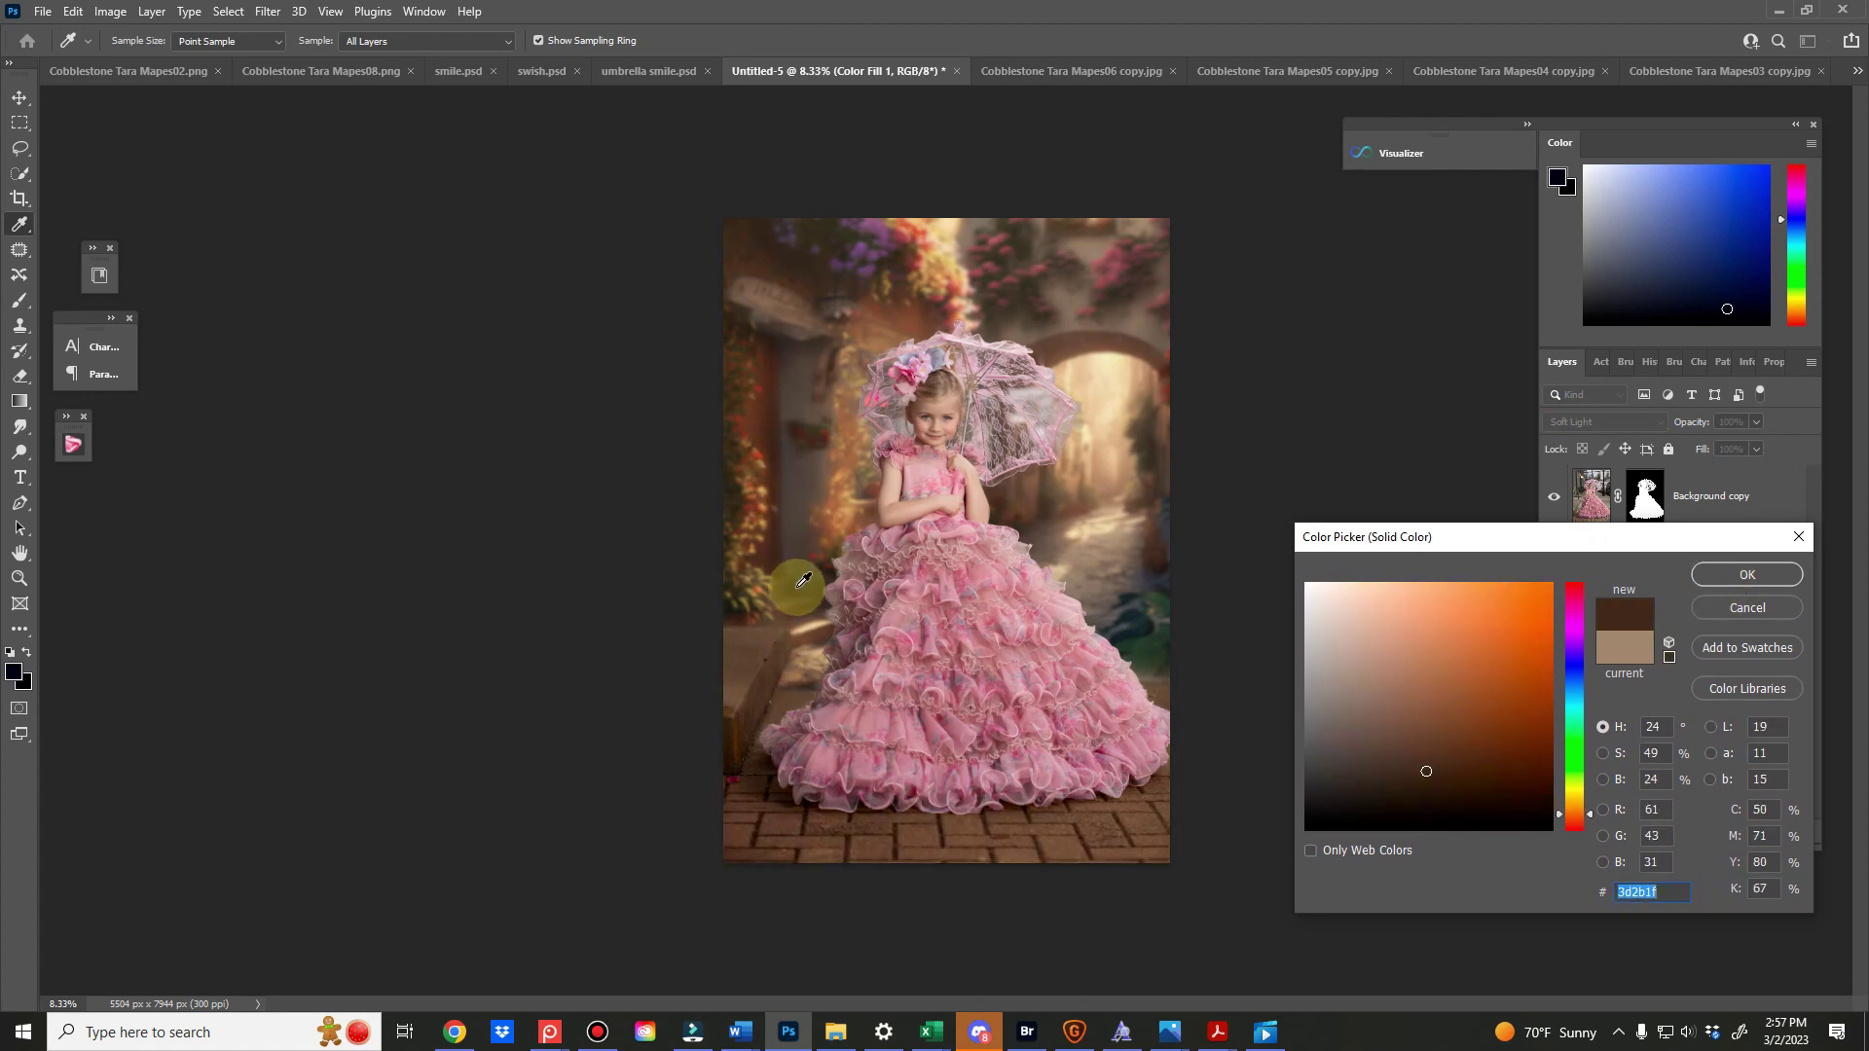
left_click_drag(1416, 769, 1401, 746)
left_click(1573, 816)
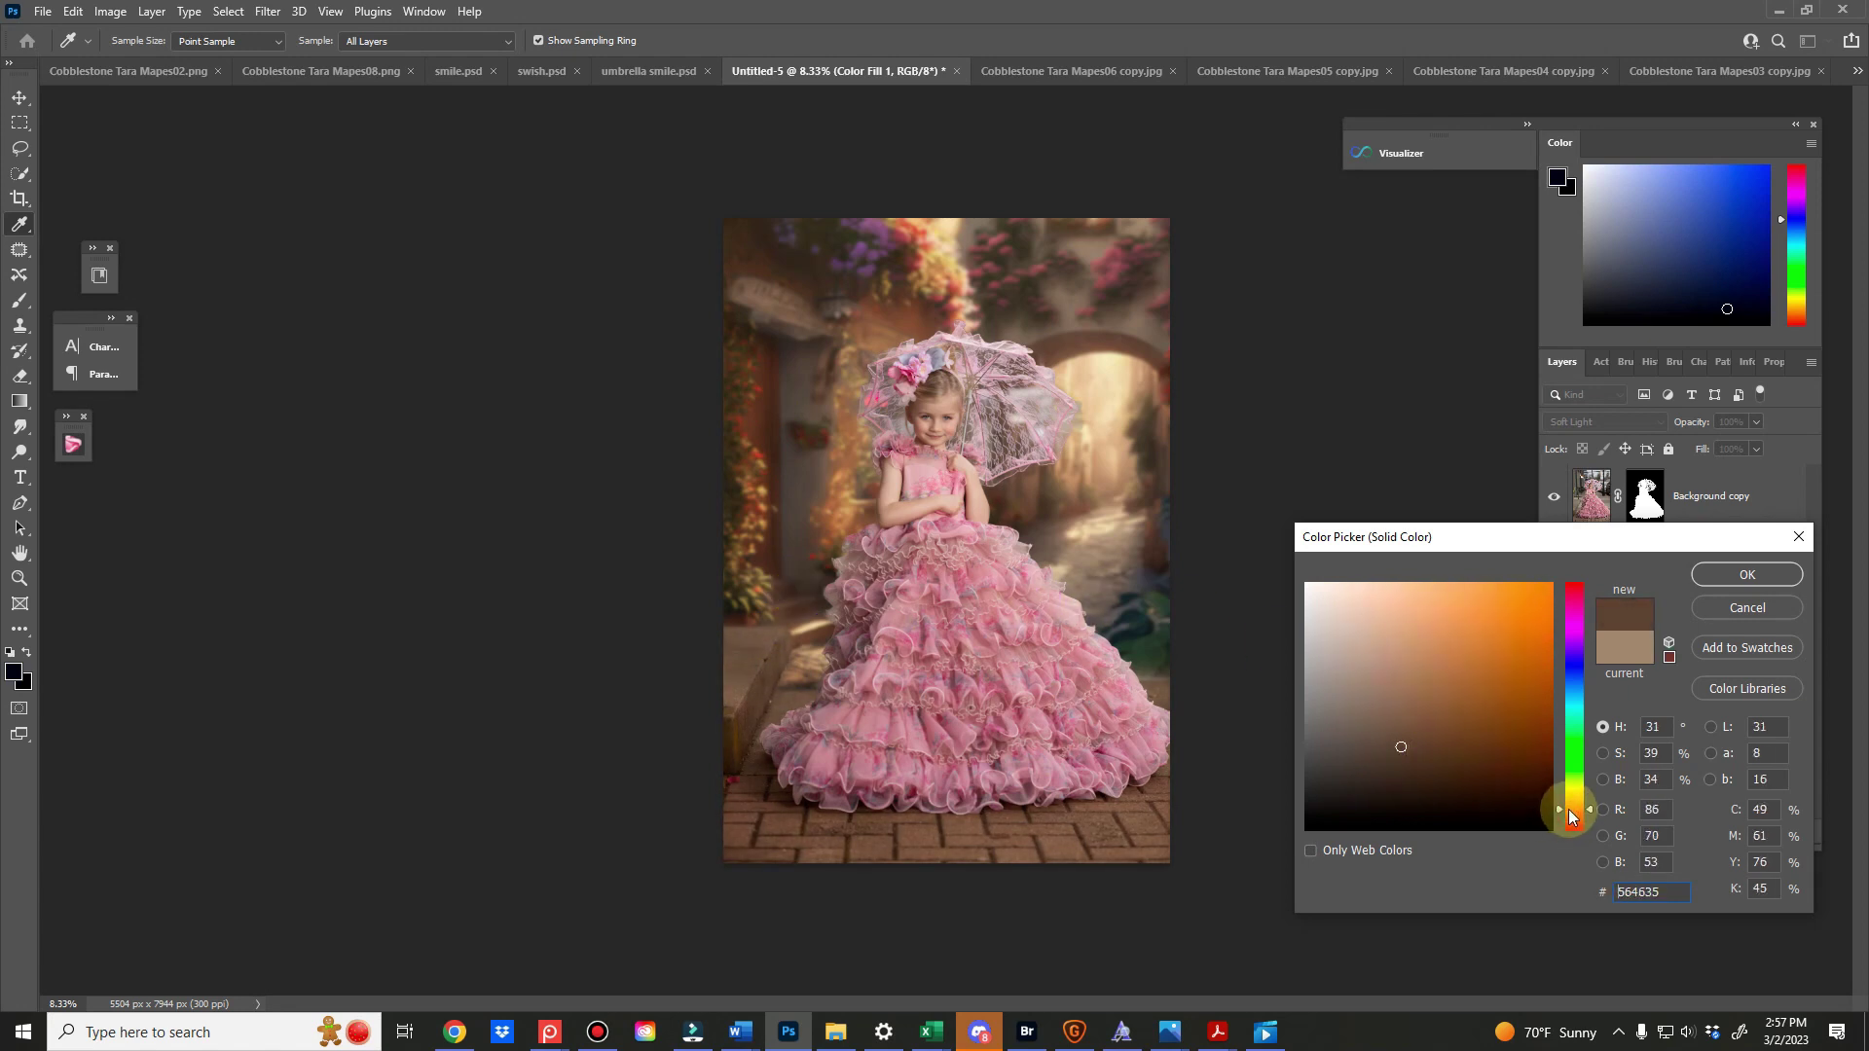
left_click(1374, 738)
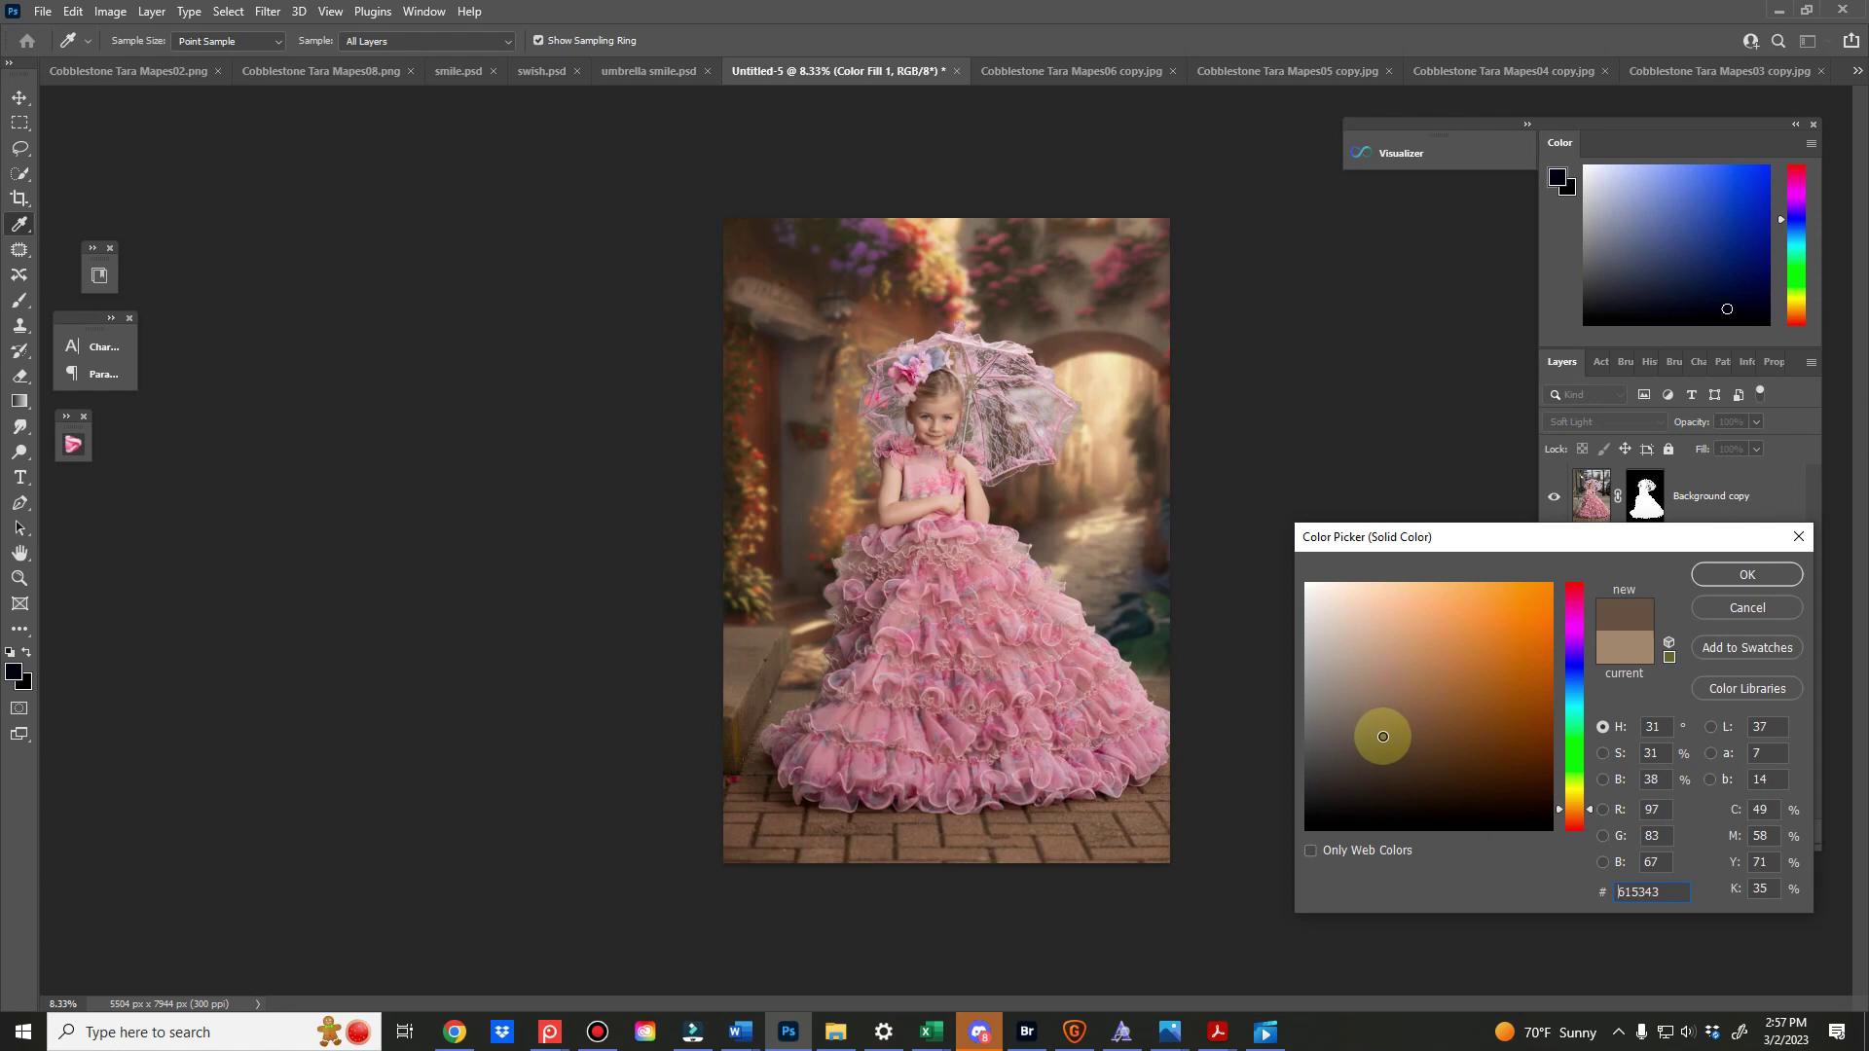
left_click(1713, 580)
Toggle the fill layer off and on to compare, then target Layer 1's mask
left_click(1554, 627)
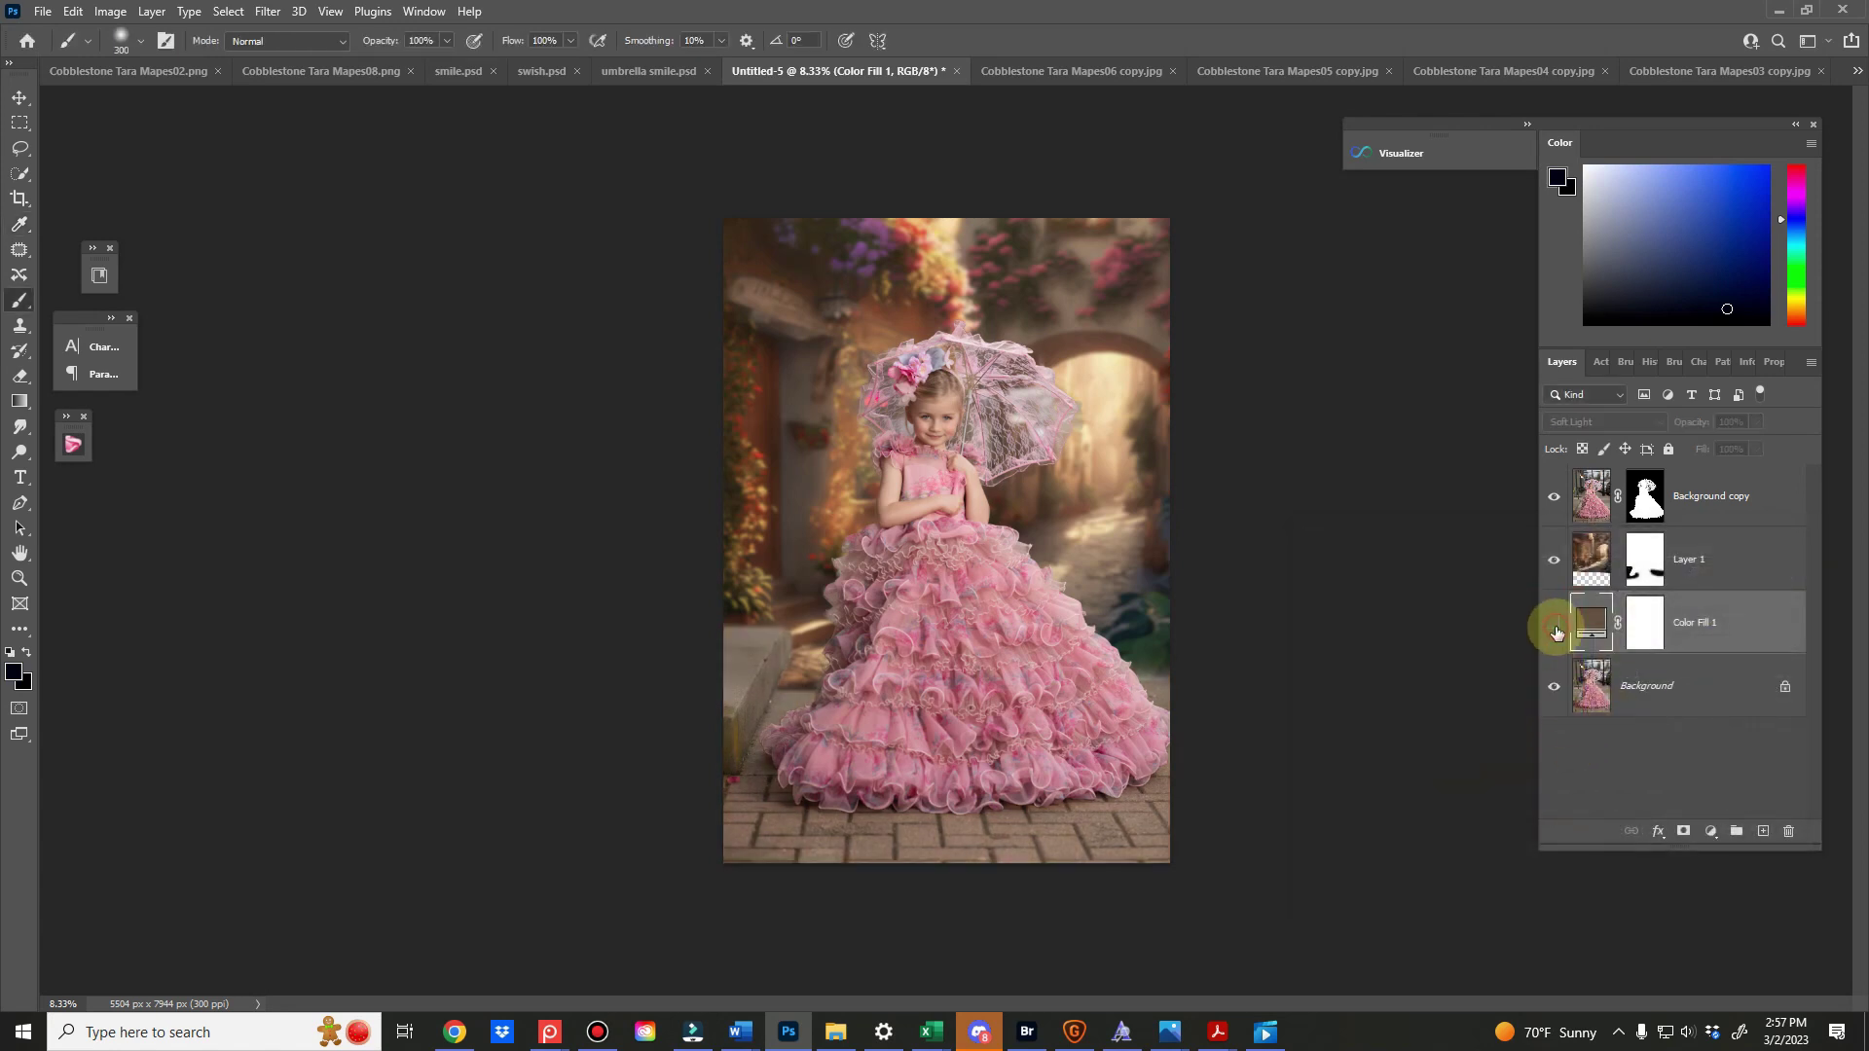
left_click(1555, 628)
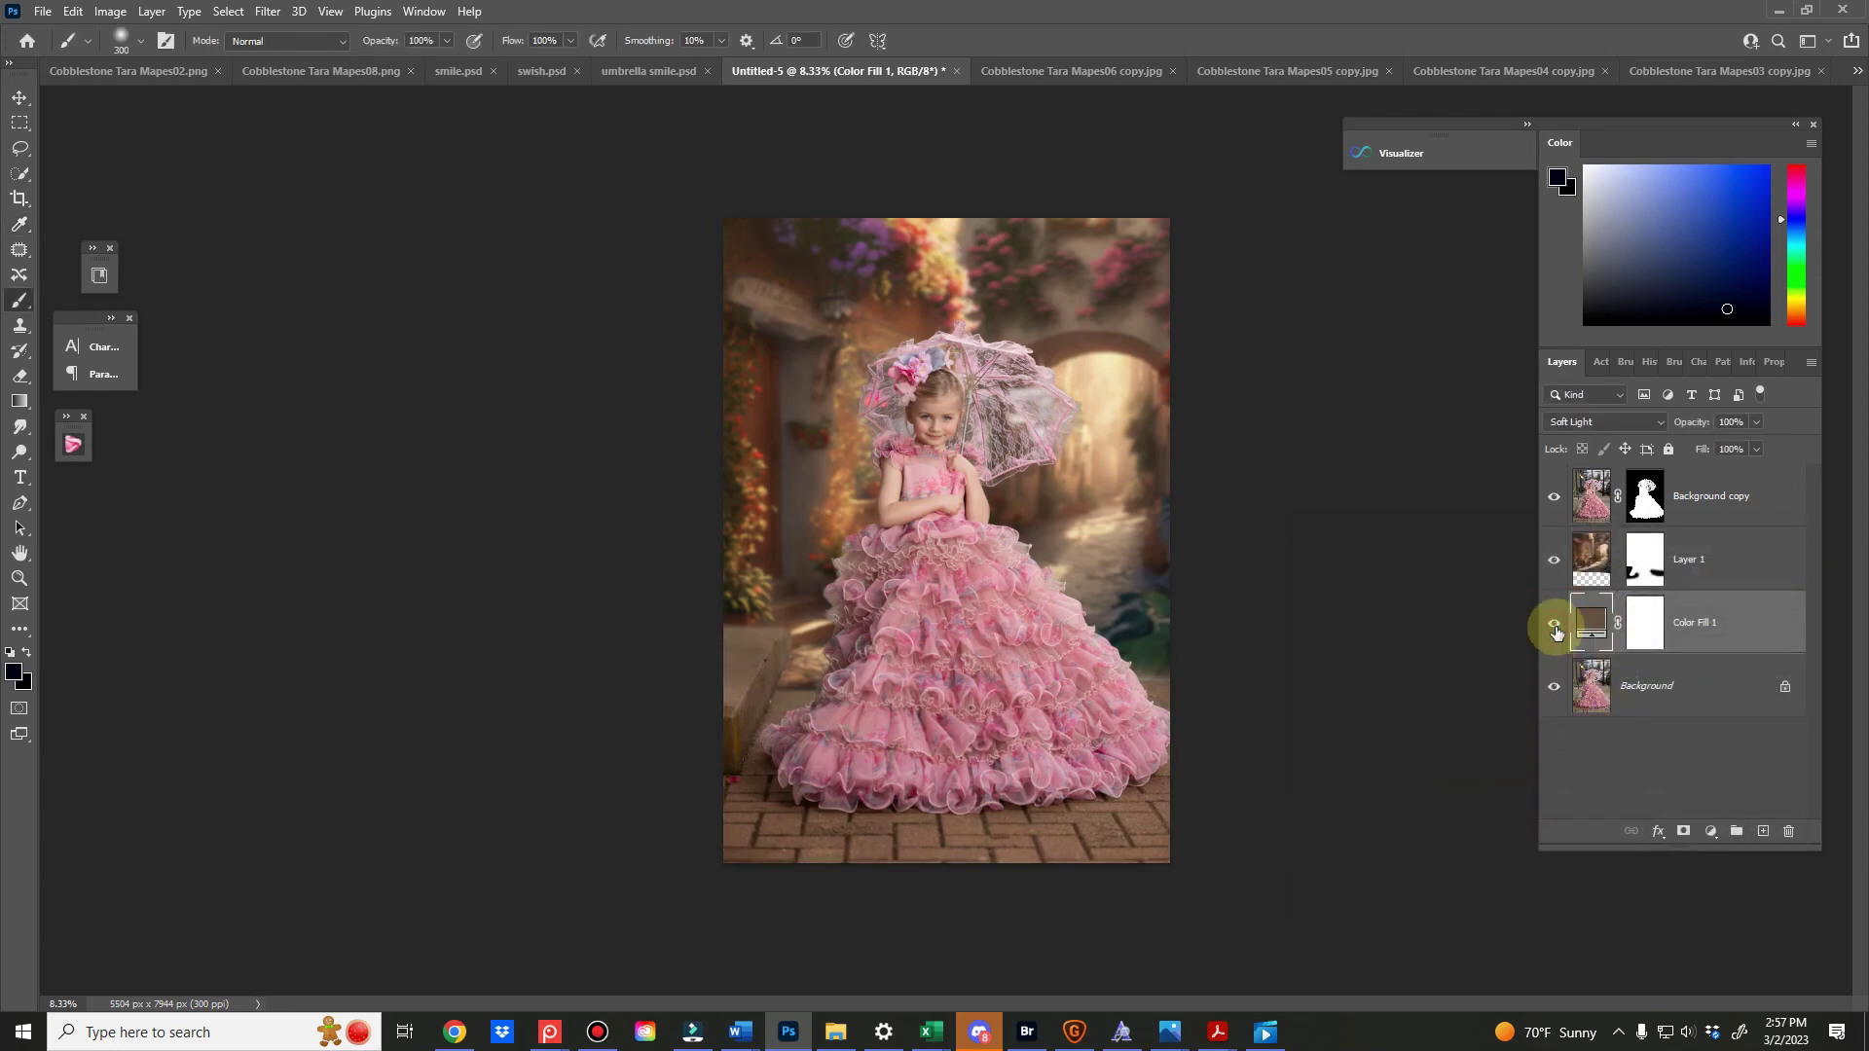
left_click(1643, 560)
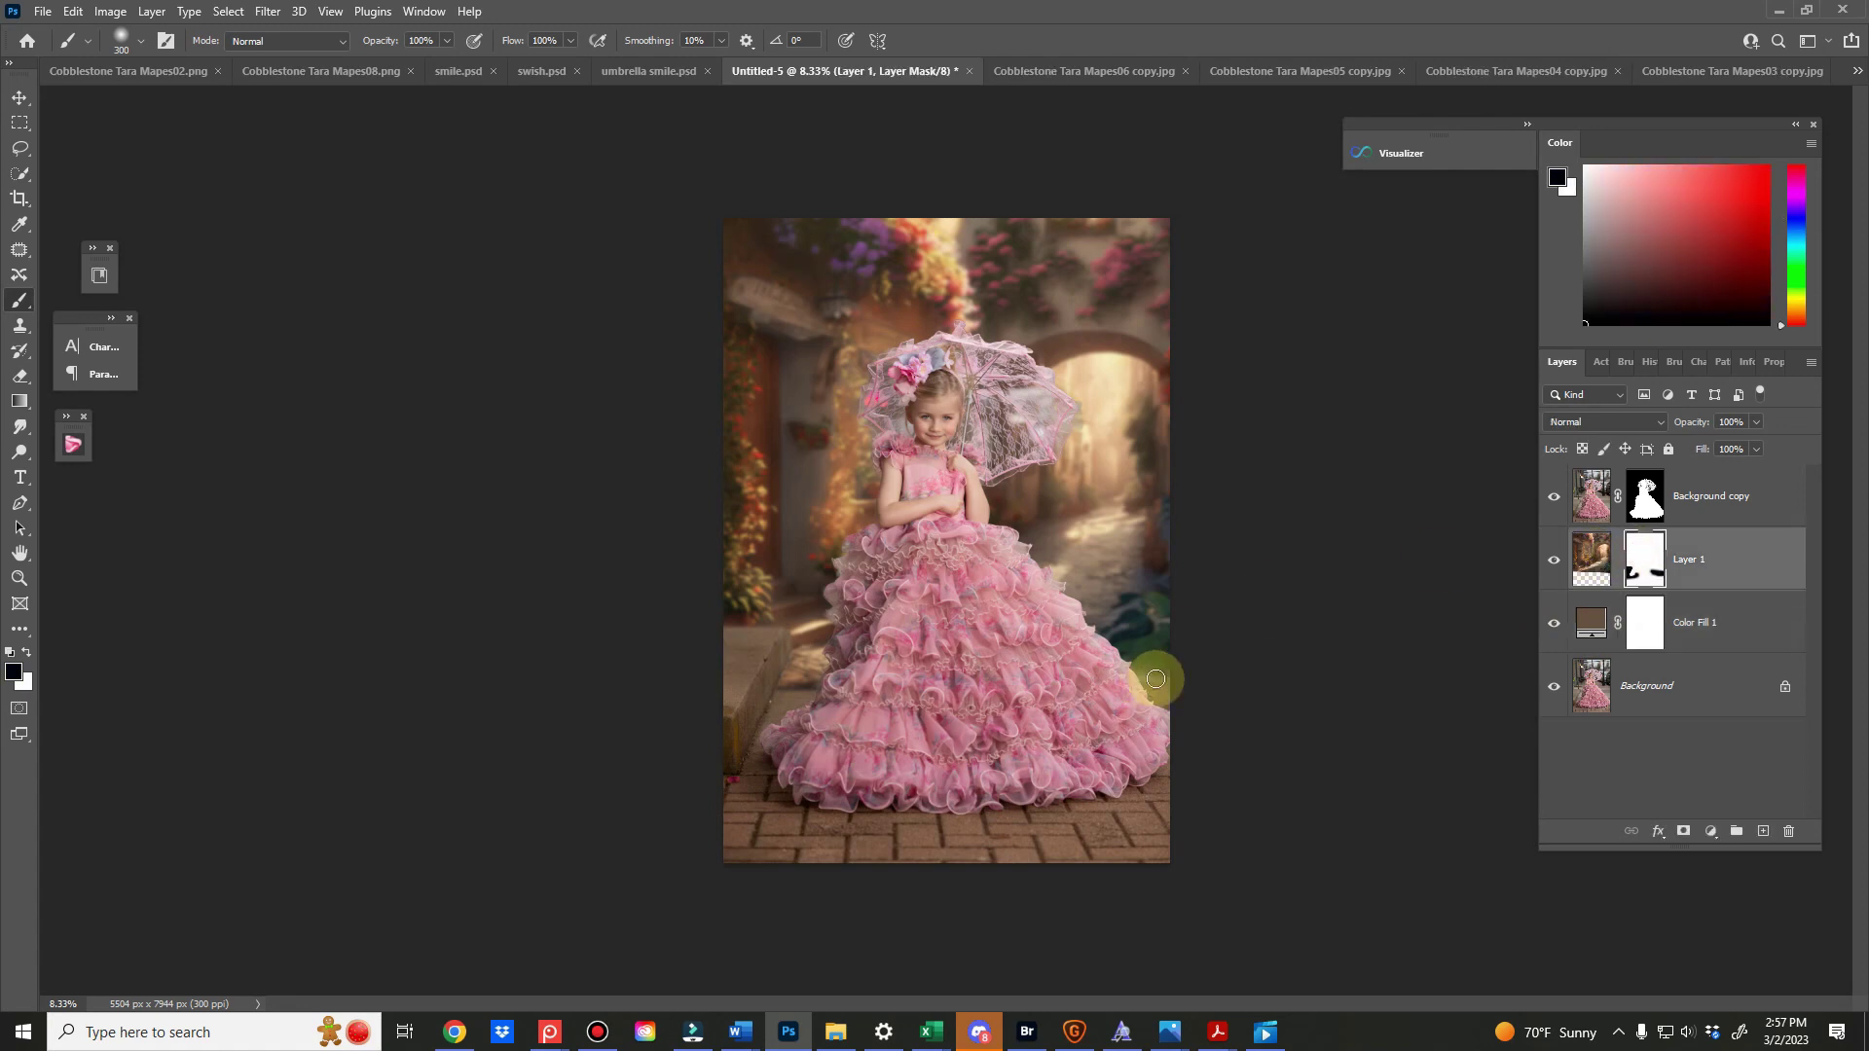
Toggle Layer 1 and the girl layer to compare backgrounds, then target Layer 1's mask
left_click(1552, 561)
left_click(1550, 562)
left_click(1550, 561)
left_click(1550, 561)
left_click(1551, 562)
left_click(1551, 562)
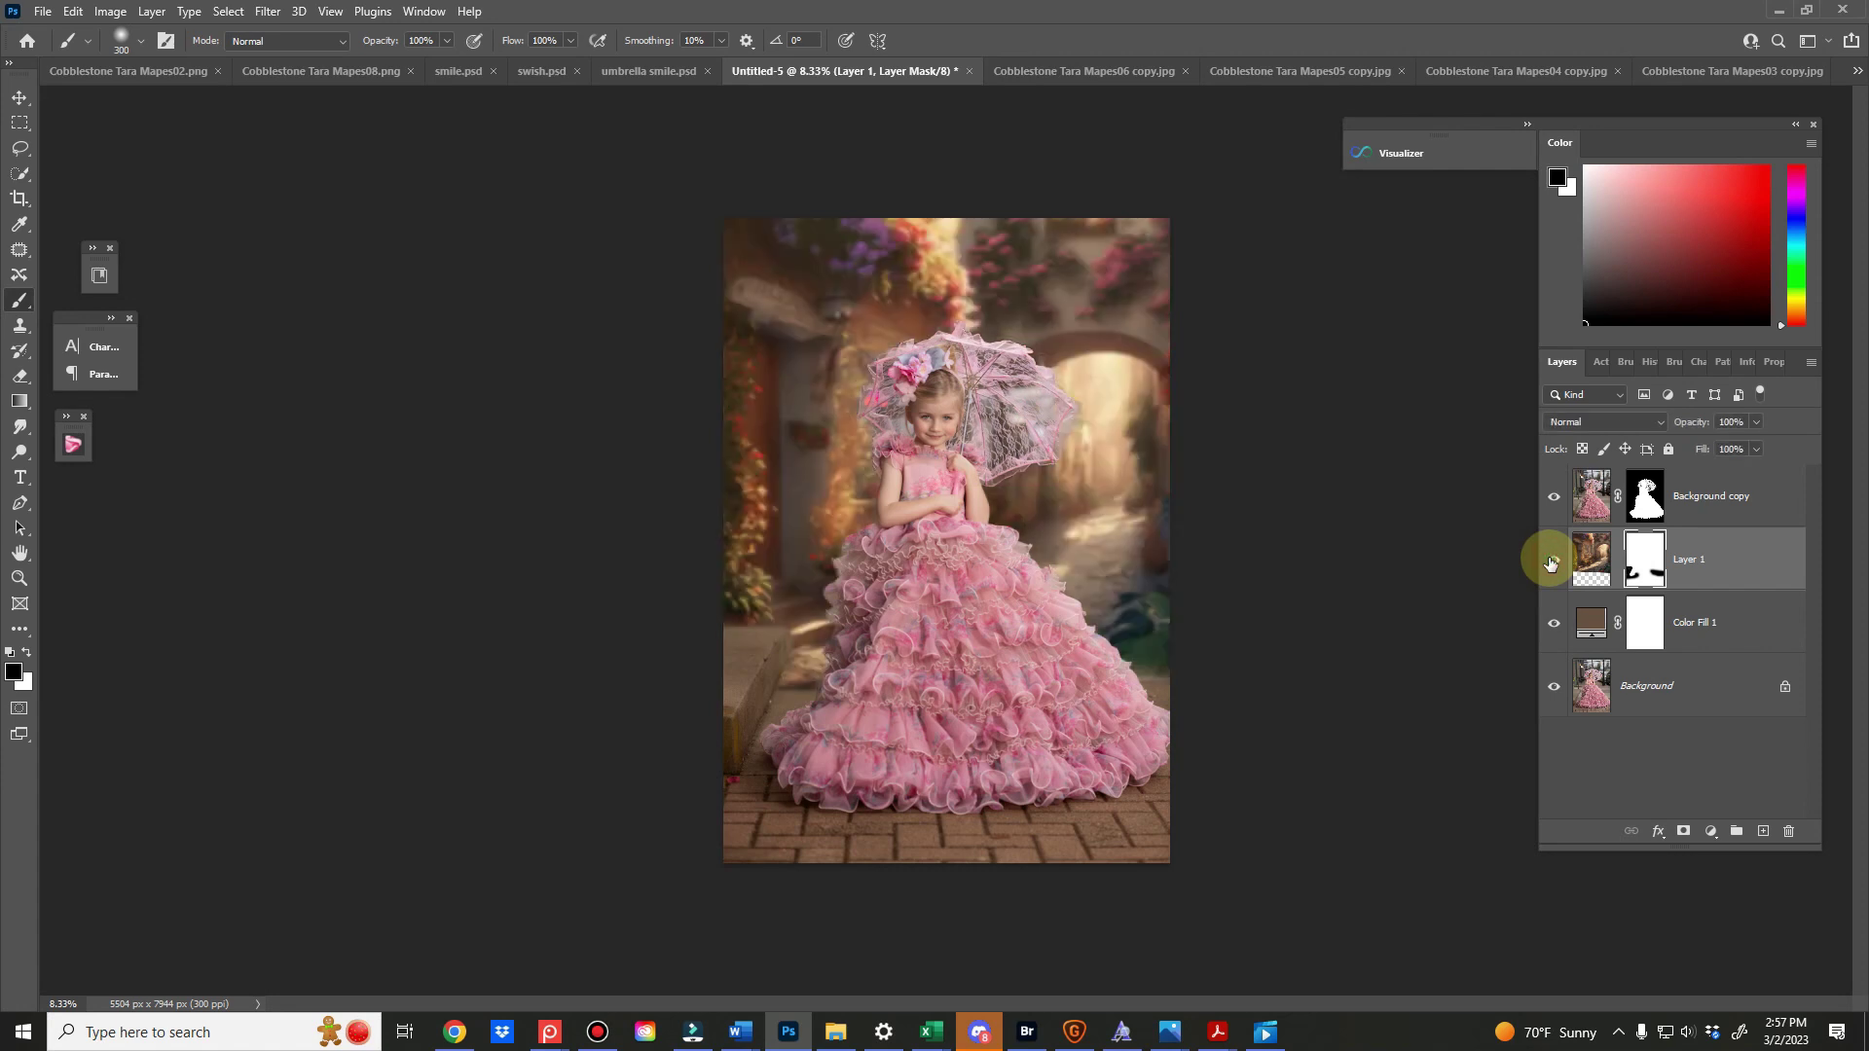
left_click(1553, 499)
left_click(1554, 498)
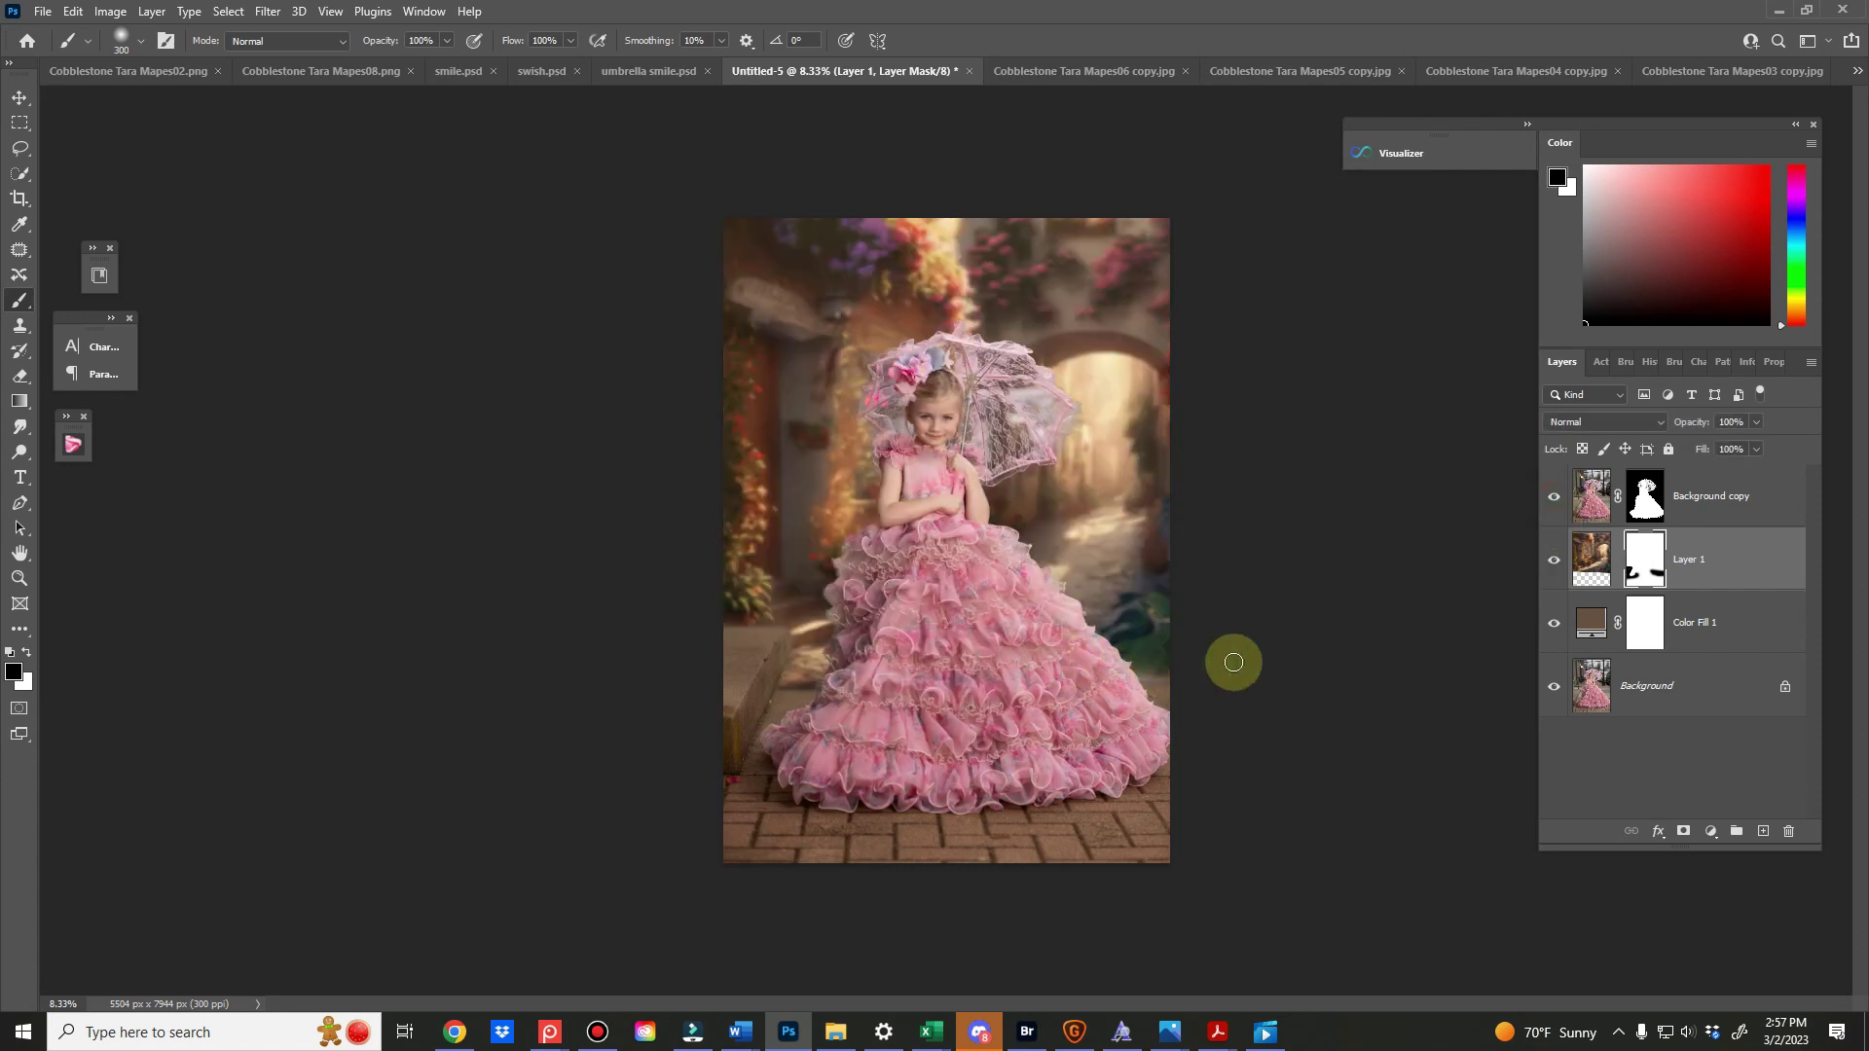
left_click(1645, 558)
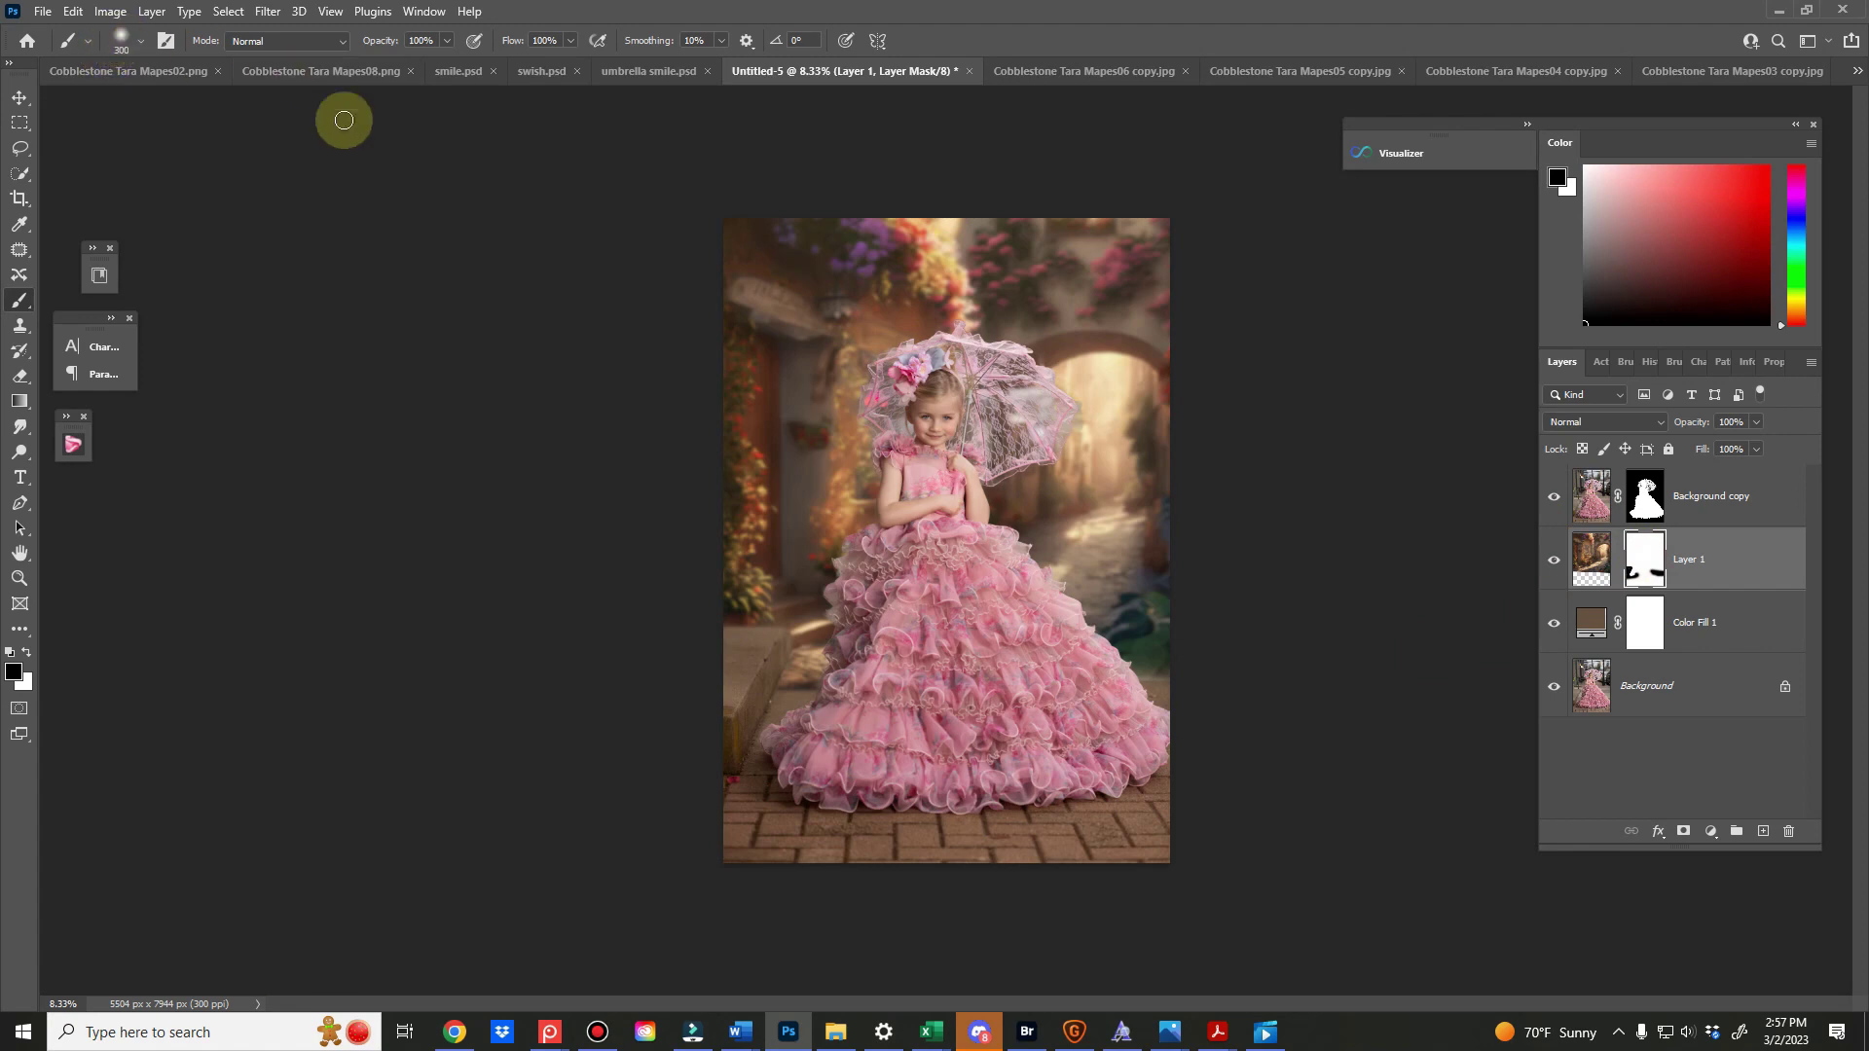
Paint the mask with a 600–1200 brush to hide the green leaves along both dress edges
key("bracketright")
key("bracketright")
key("bracketright")
key("bracketright")
key("bracketright")
key("bracketright")
key("bracketright")
key("bracketright")
key("bracketright")
mouse_move(1129, 627)
left_mouse_down()
mouse_move(1204, 668)
mouse_move(1146, 623)
mouse_move(1051, 672)
mouse_move(1129, 648)
mouse_move(1178, 662)
left_mouse_up()
key("bracketleft")
key("bracketleft")
key("bracketleft")
key("bracketleft")
key("bracketleft")
key("bracketleft")
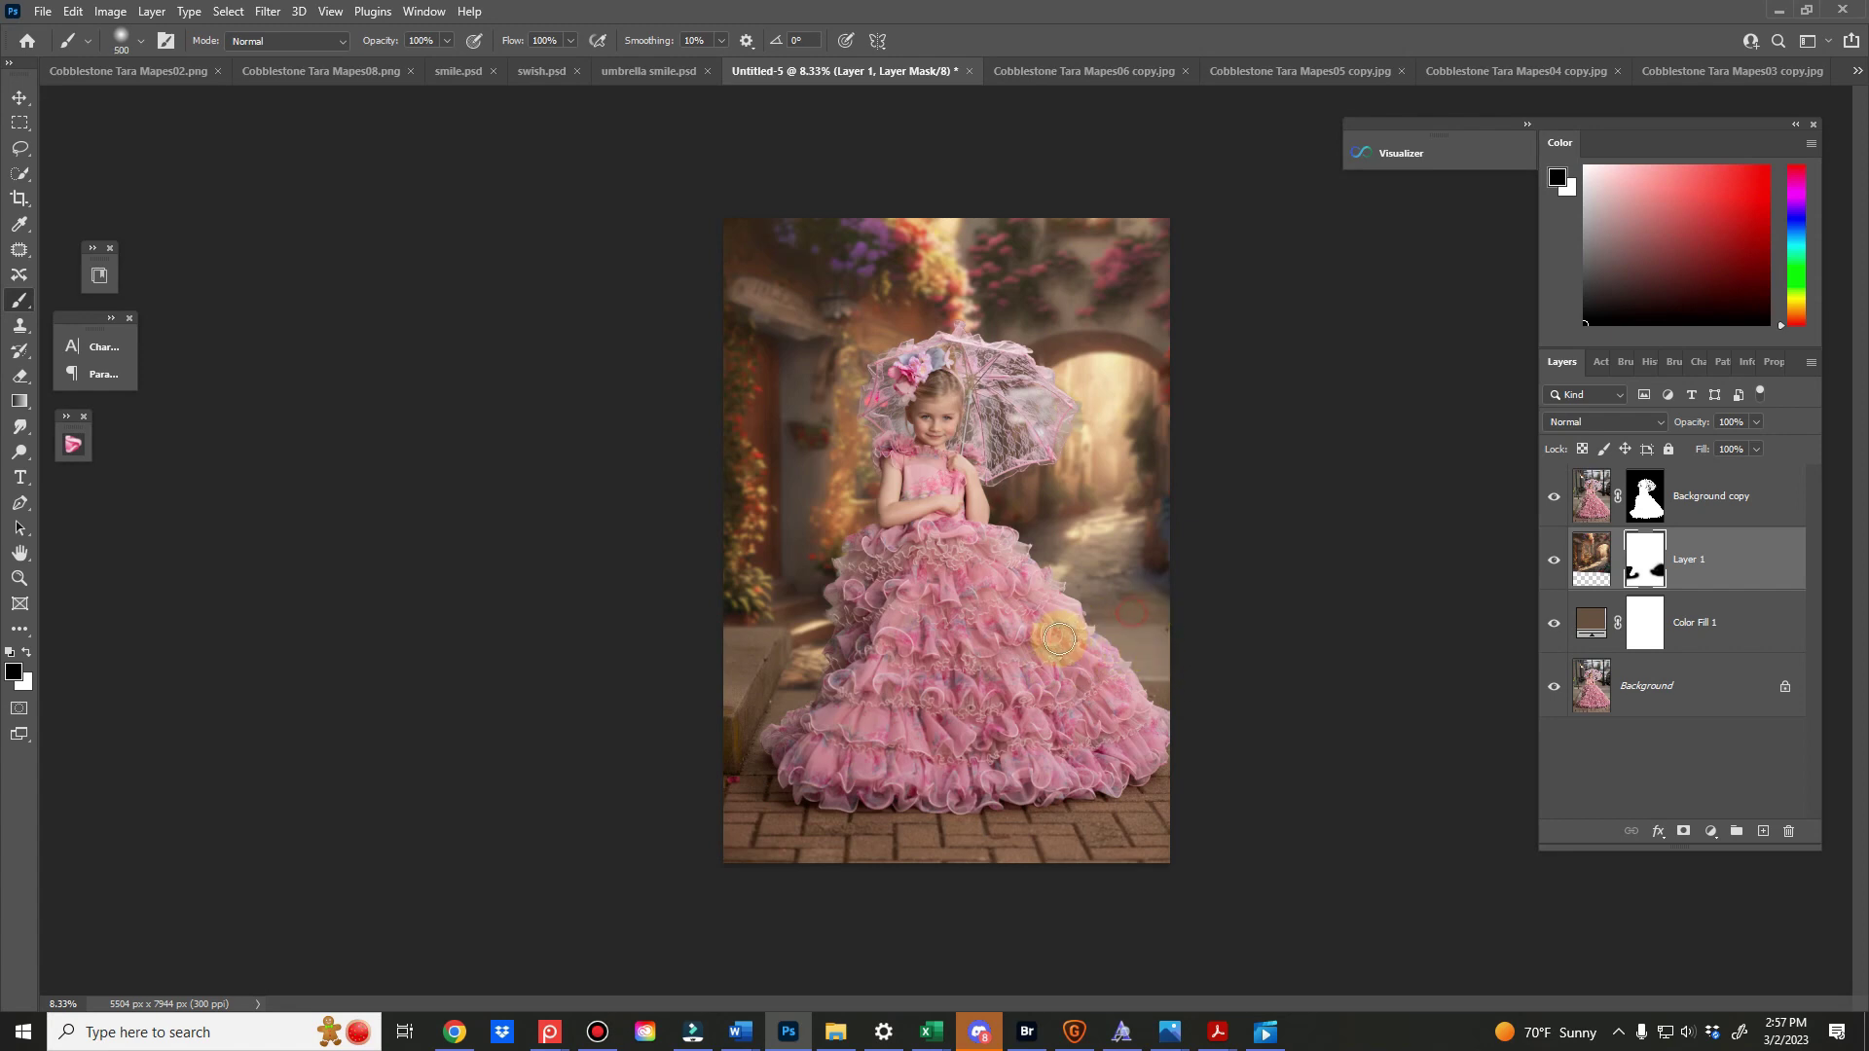
mouse_move(837, 672)
left_mouse_down()
mouse_move(806, 705)
mouse_move(817, 658)
mouse_move(795, 697)
mouse_move(812, 659)
mouse_move(974, 639)
mouse_move(829, 656)
left_mouse_up()
key("bracketleft")
key("bracketleft")
key("bracketright")
key("bracketright")
mouse_move(1083, 625)
left_mouse_down()
mouse_move(1047, 639)
mouse_move(1065, 618)
mouse_move(1036, 643)
mouse_move(1106, 609)
left_mouse_up()
Add a Curves adjustment with the midtones pulled down and the black point lifted
key("bracketright")
left_click(1707, 556)
left_click(1711, 827)
left_click(1729, 584)
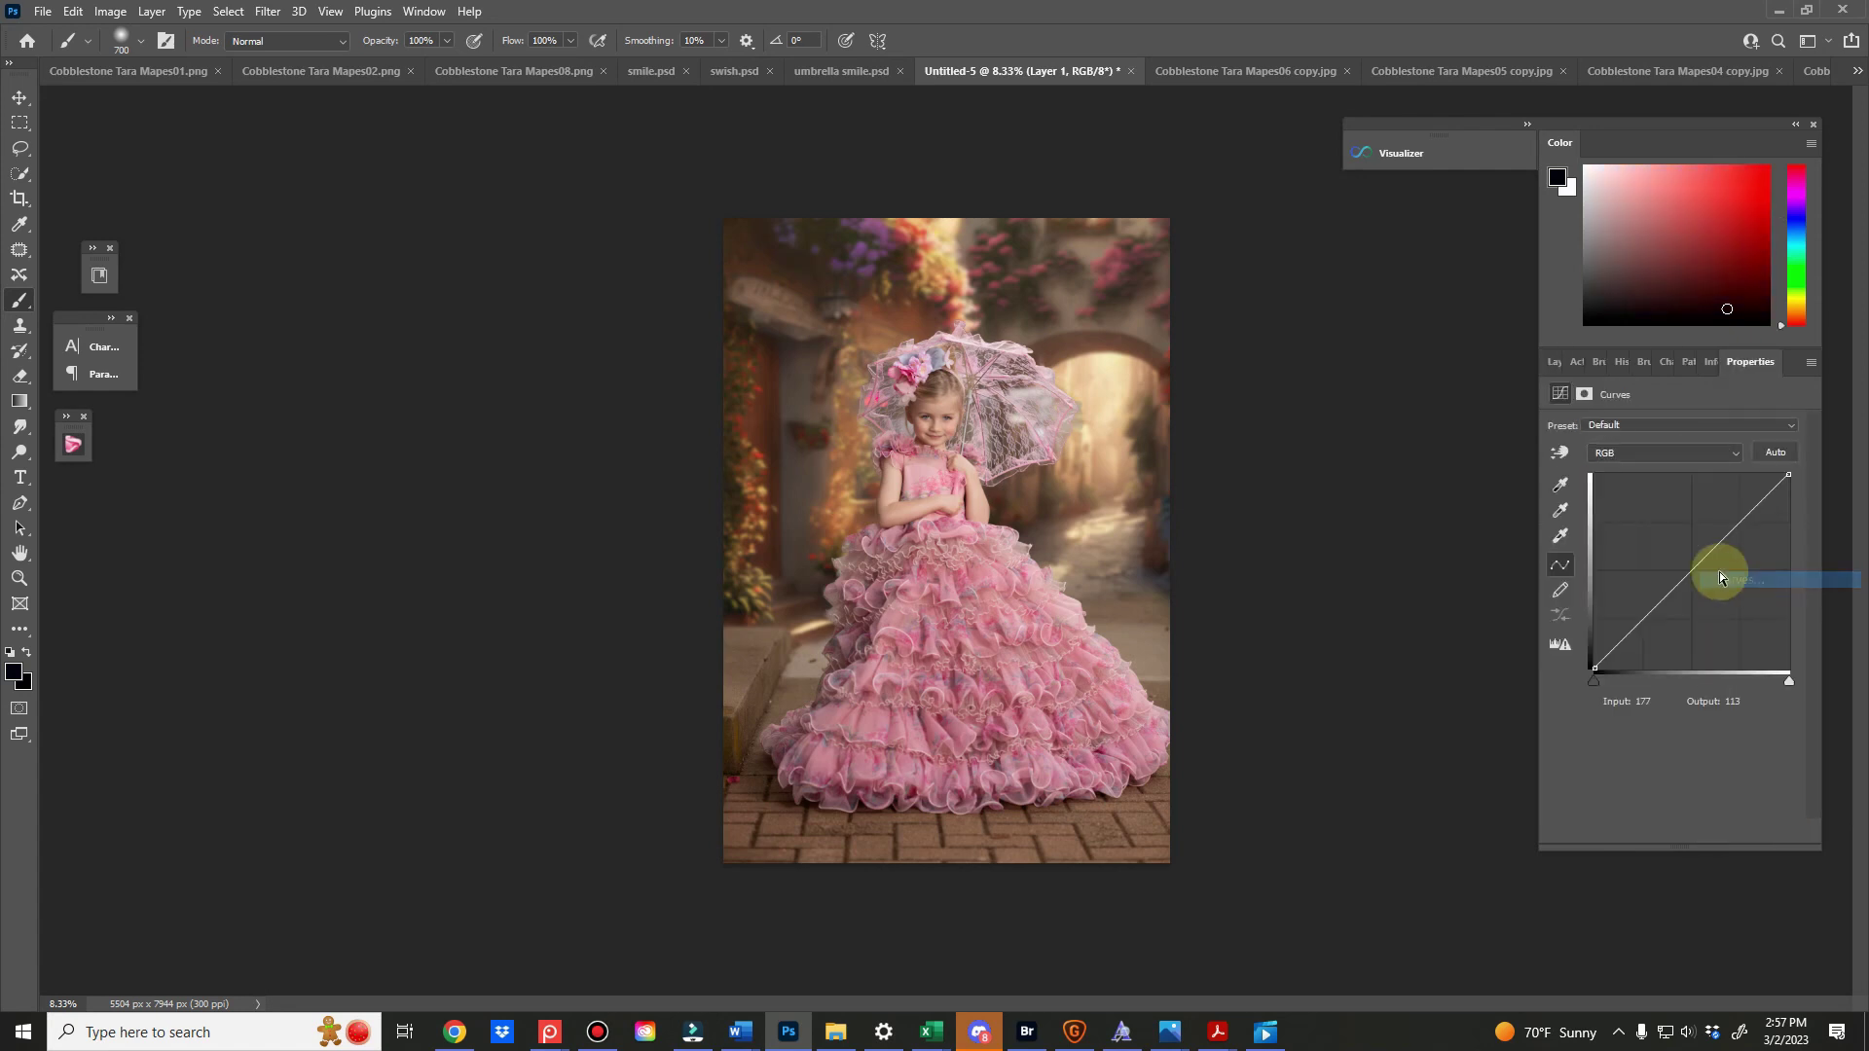
left_click(1695, 567)
left_click_drag(1694, 568, 1696, 577)
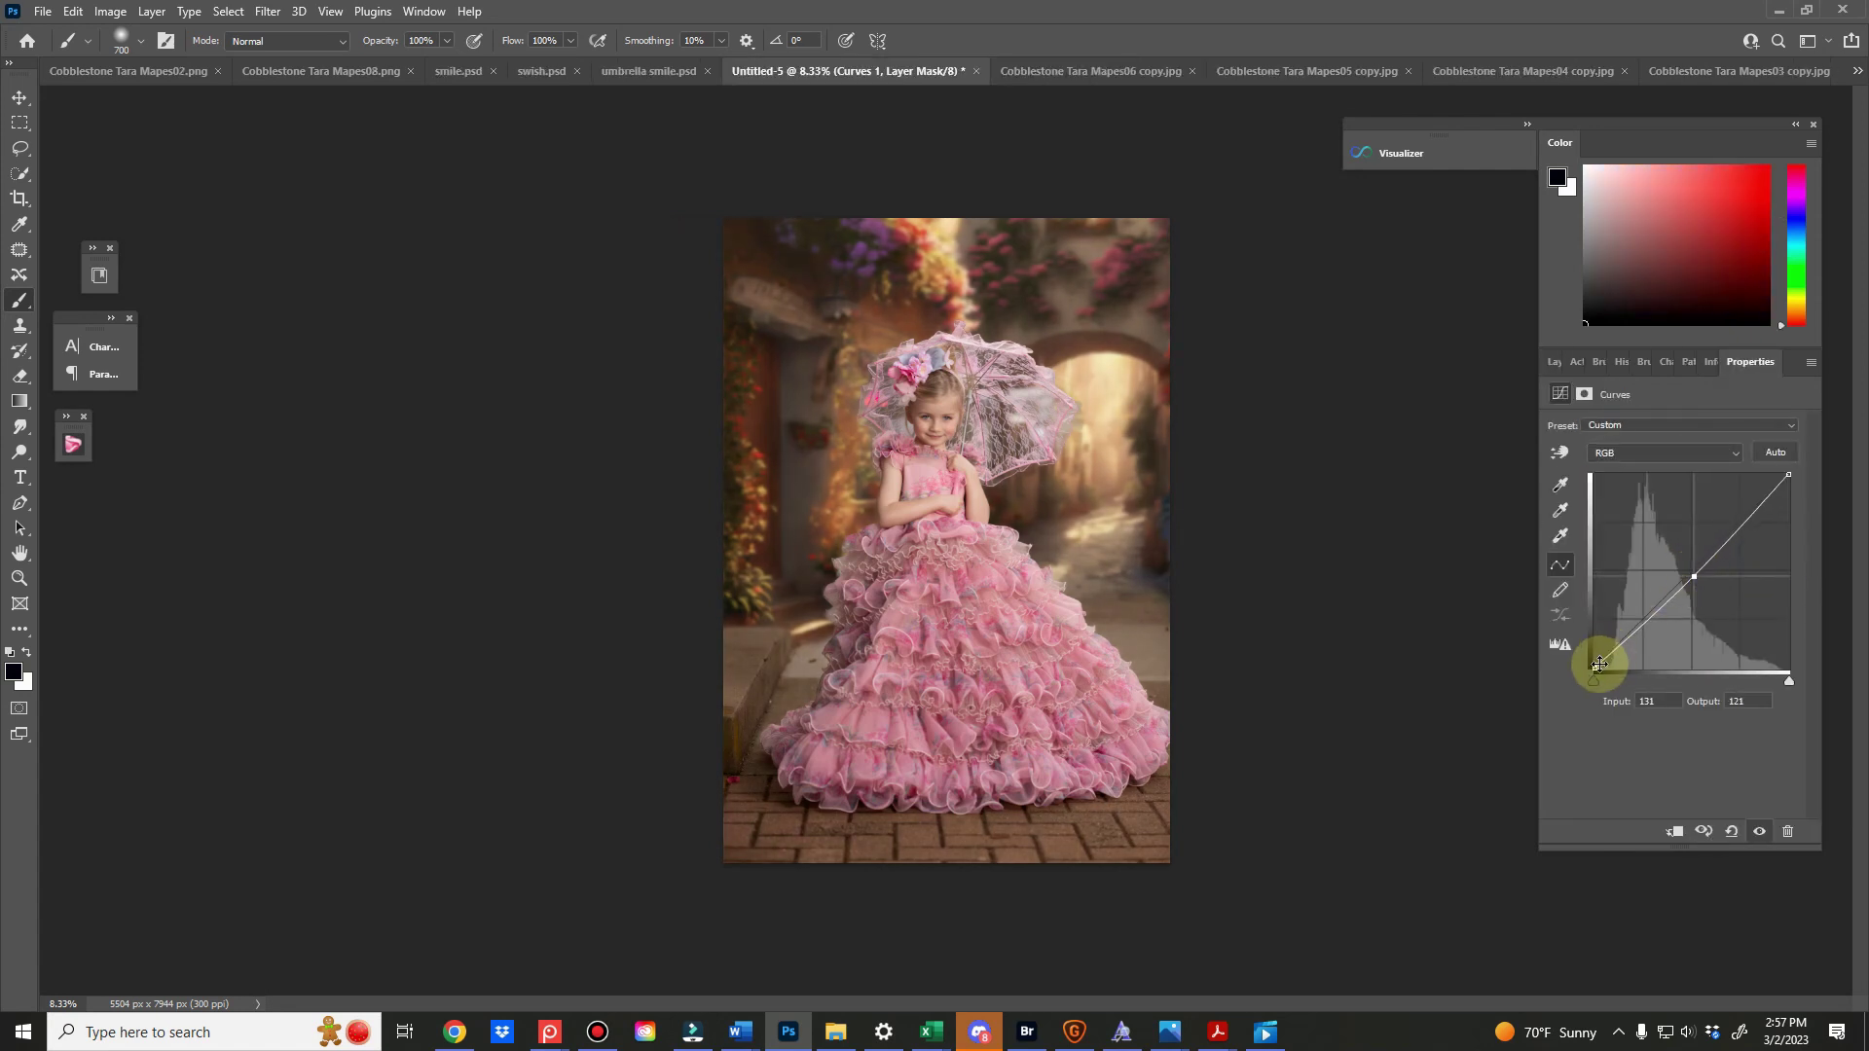
left_click_drag(1594, 667, 1583, 647)
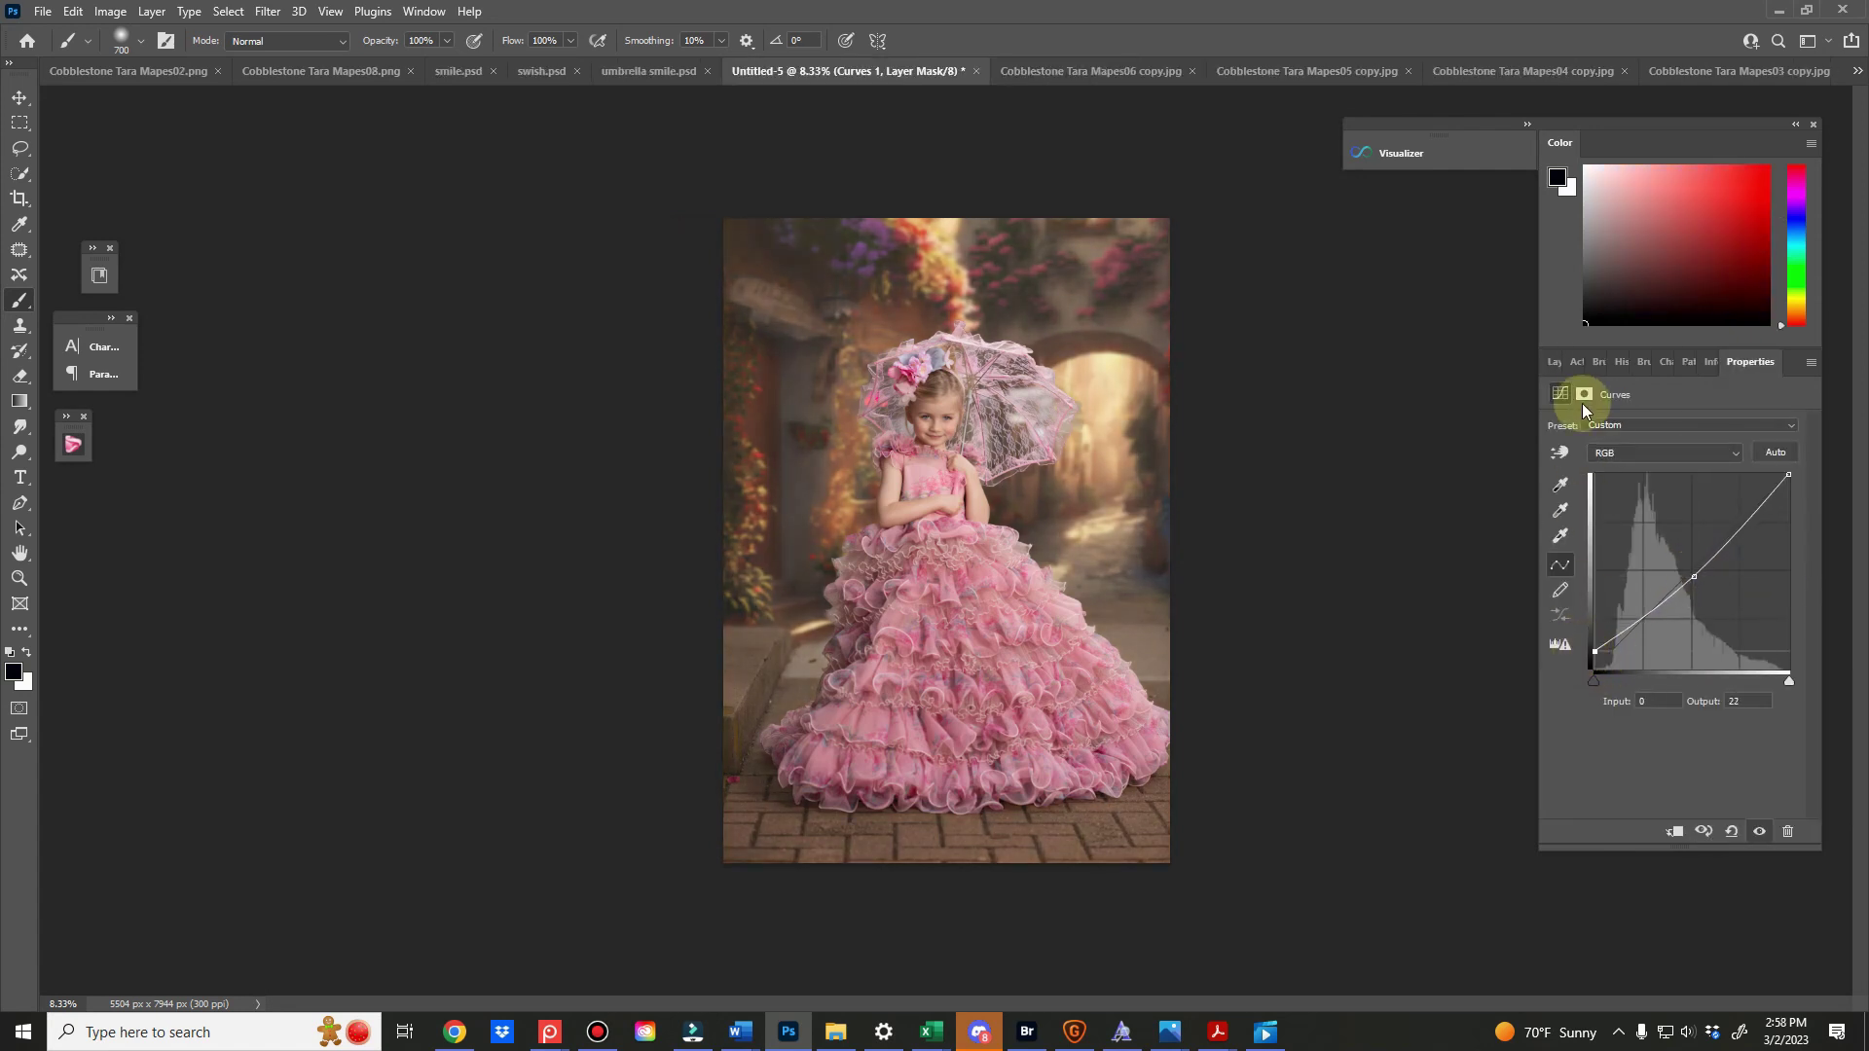
Mask the Curves effect off the girl's face with a 3500–3700 brush, comparing before and after
left_click(1554, 365)
left_click(1553, 560)
left_click(1553, 559)
left_click(1551, 563)
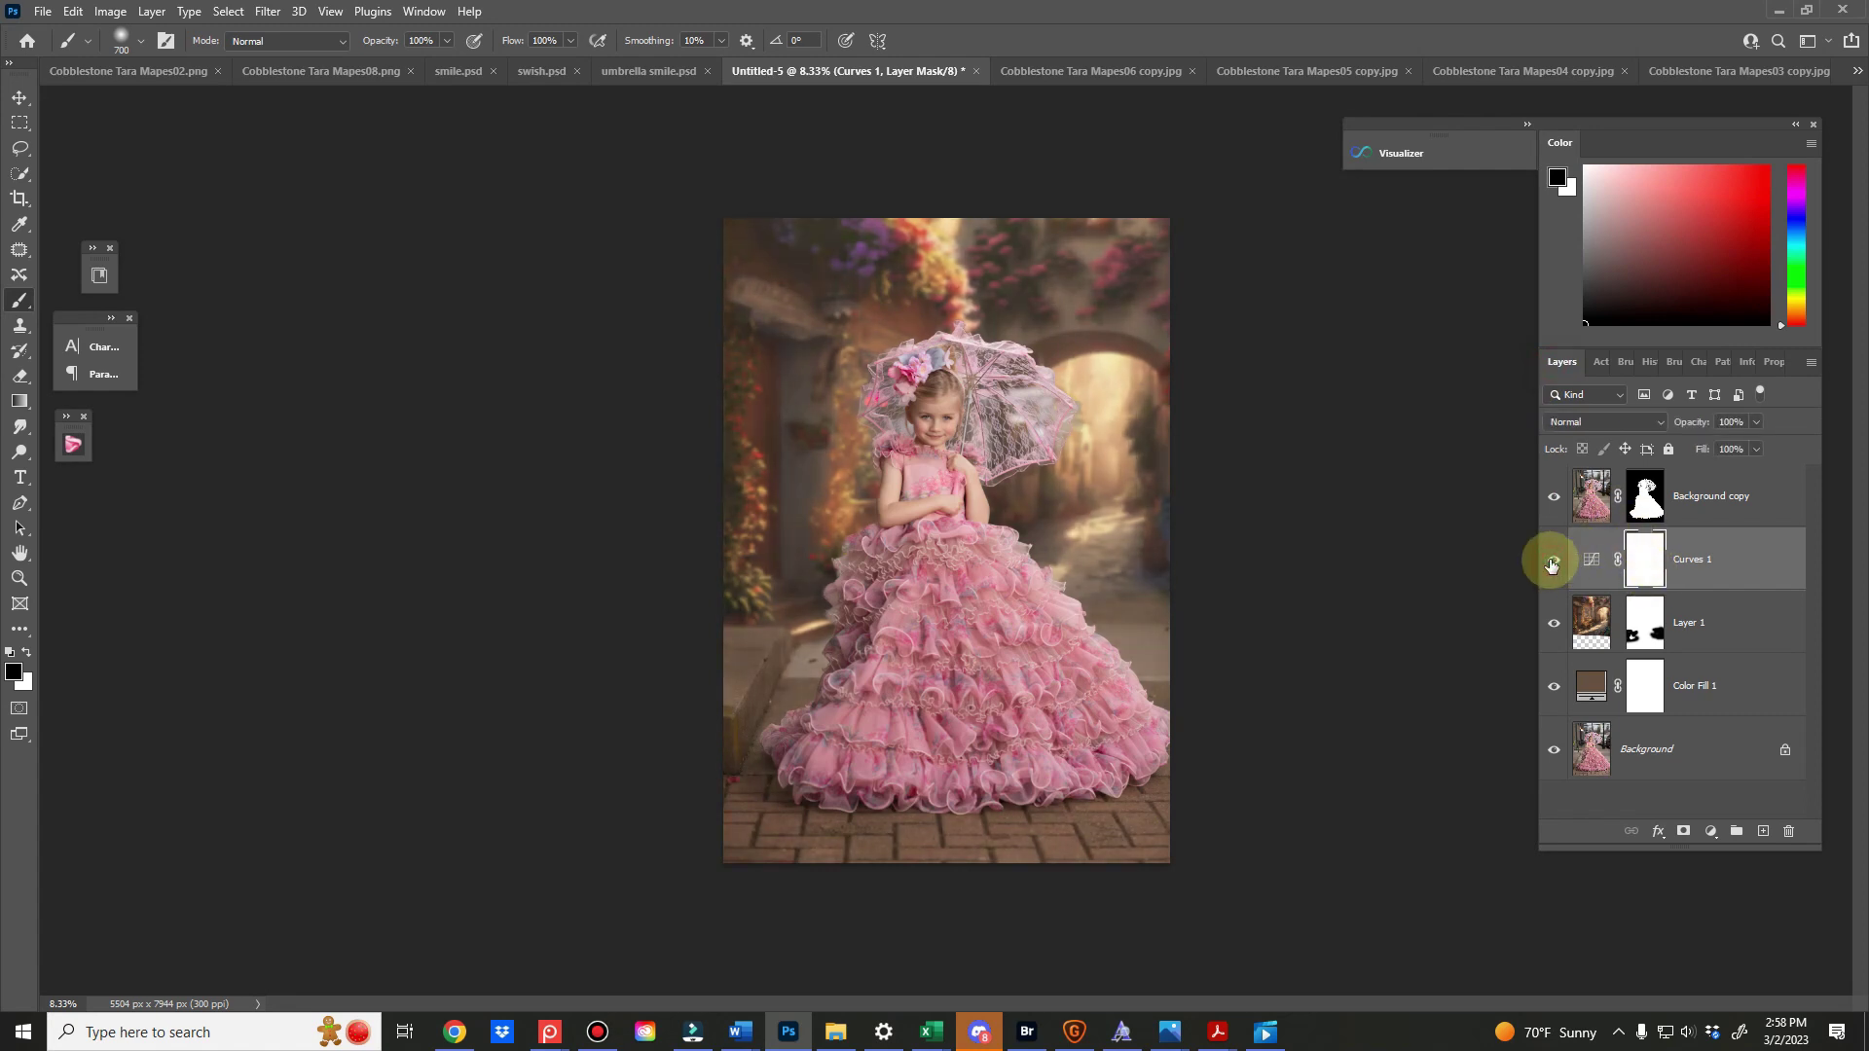
key("bracketright")
key("bracketright")
key("bracketright")
key("bracketright")
key("bracketright")
key("bracketright")
key("bracketright")
key("bracketright")
key("bracketright")
key("bracketright")
key("bracketright")
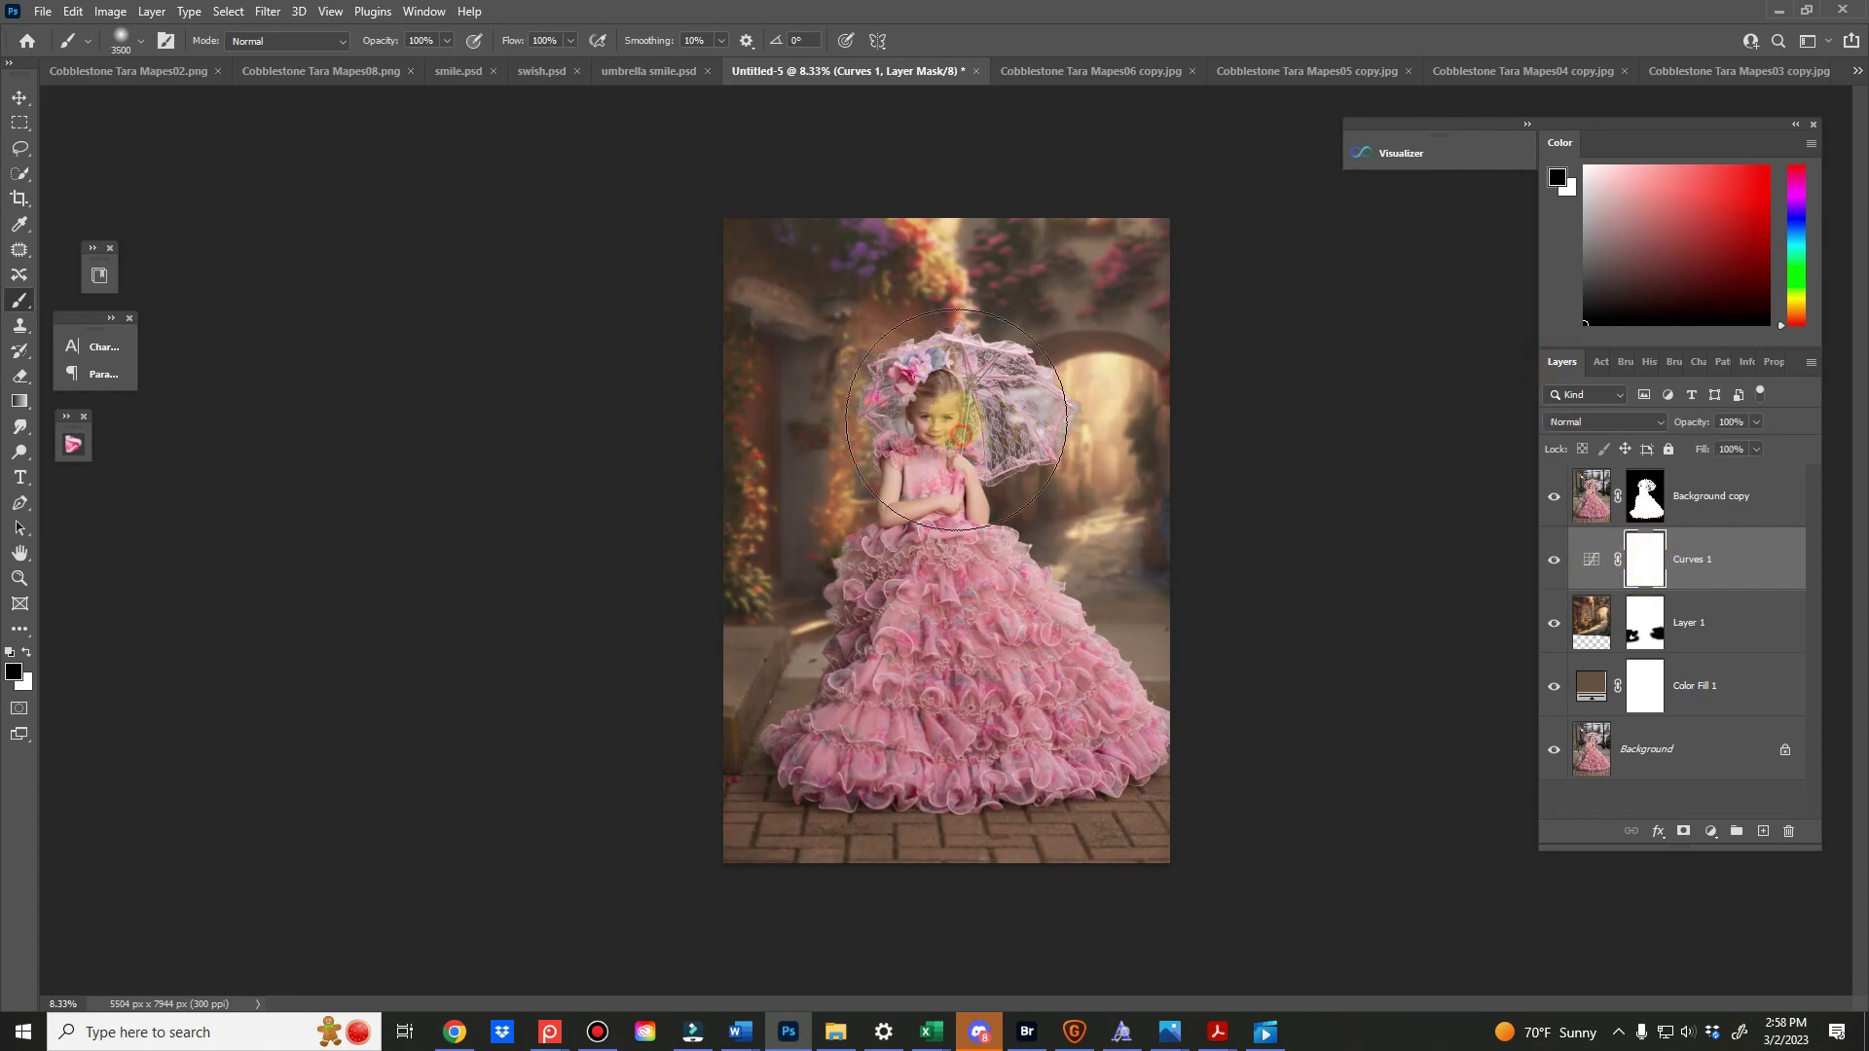
mouse_move(942, 417)
left_mouse_down()
mouse_move(1004, 443)
mouse_move(990, 506)
mouse_move(1006, 459)
mouse_move(959, 374)
left_mouse_up()
key("bracketright")
left_click(1554, 560)
left_click(1555, 560)
key("bracketright")
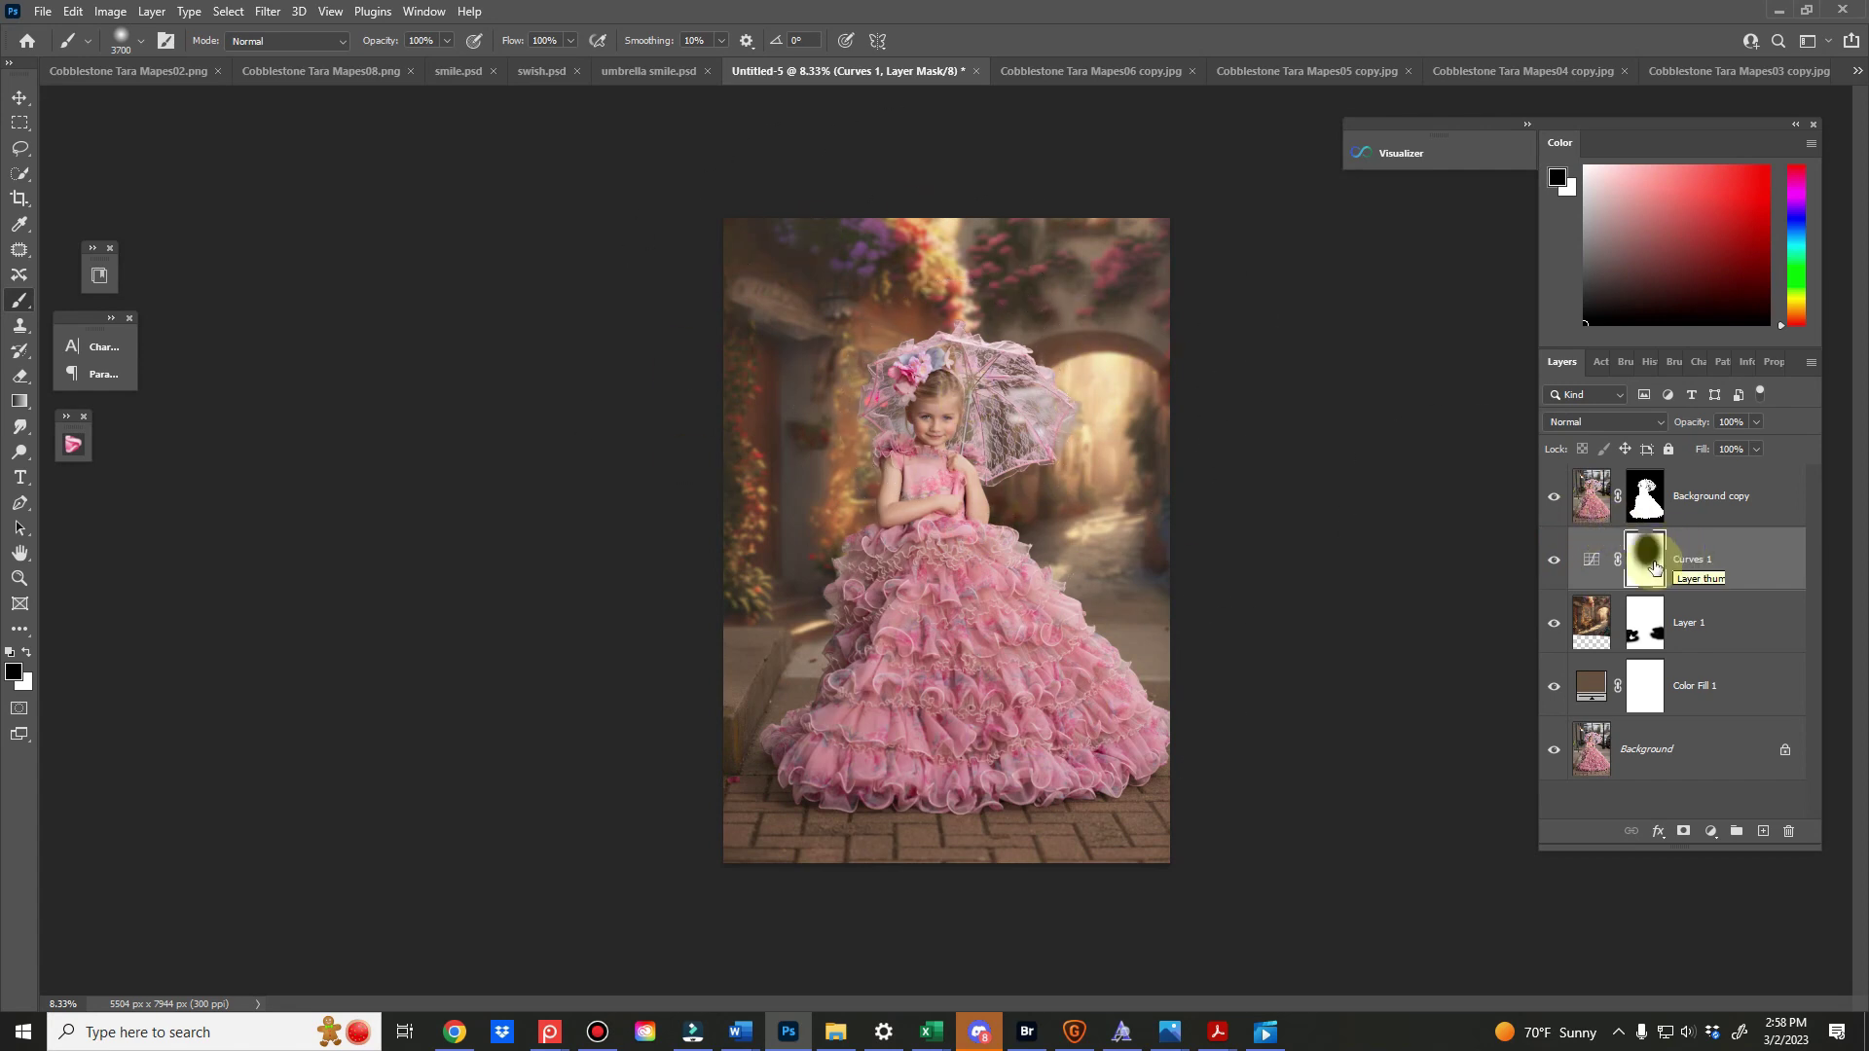
Add a new empty Layer 2 and set the foreground to a light tan, #ffd392
left_click(1762, 831)
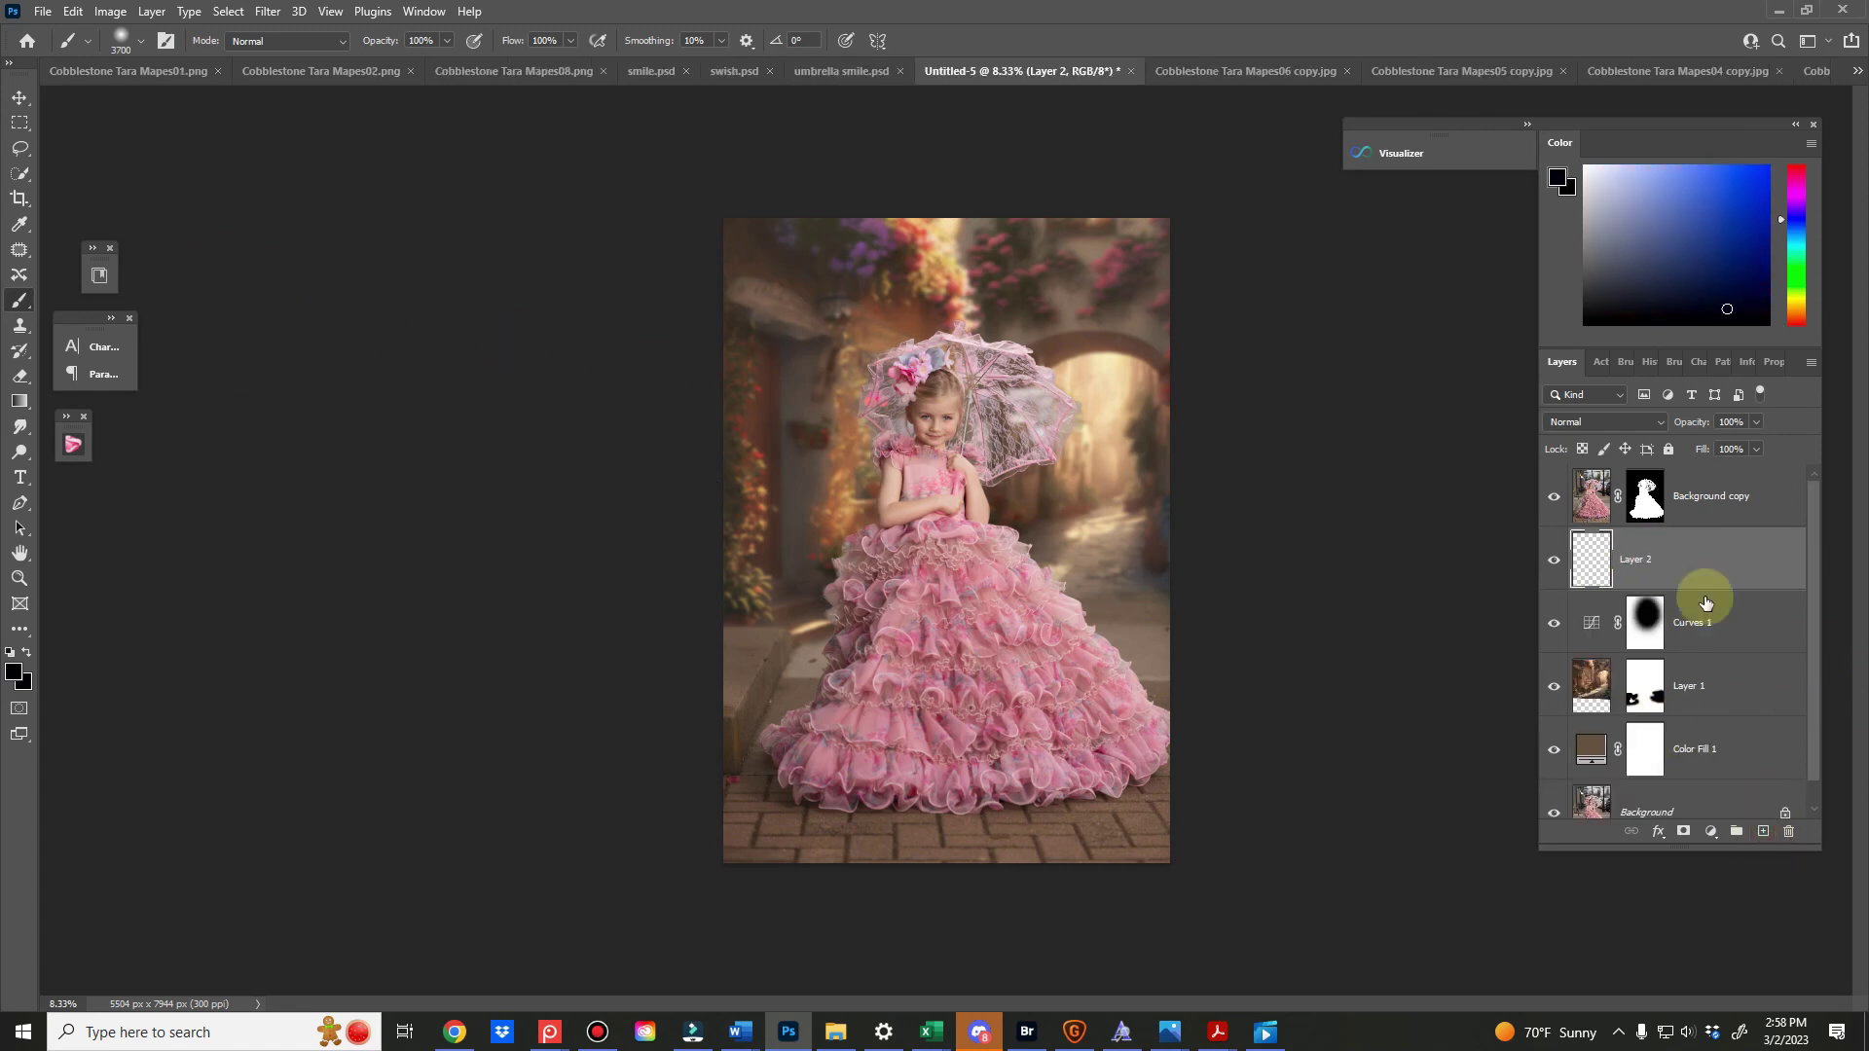
key("bracketleft")
key("bracketleft")
key("bracketleft")
key("bracketleft")
key("bracketleft")
key("bracketleft")
key("bracketleft")
key("bracketleft")
key("bracketleft")
key("bracketleft")
key("bracketleft")
key("bracketleft")
key("bracketleft")
key("bracketleft")
key("bracketleft")
key("bracketleft")
key("bracketleft")
key("bracketleft")
key("bracketleft")
key("bracketleft")
key("bracketleft")
key("bracketleft")
key("bracketleft")
left_click(848, 506, "alt")
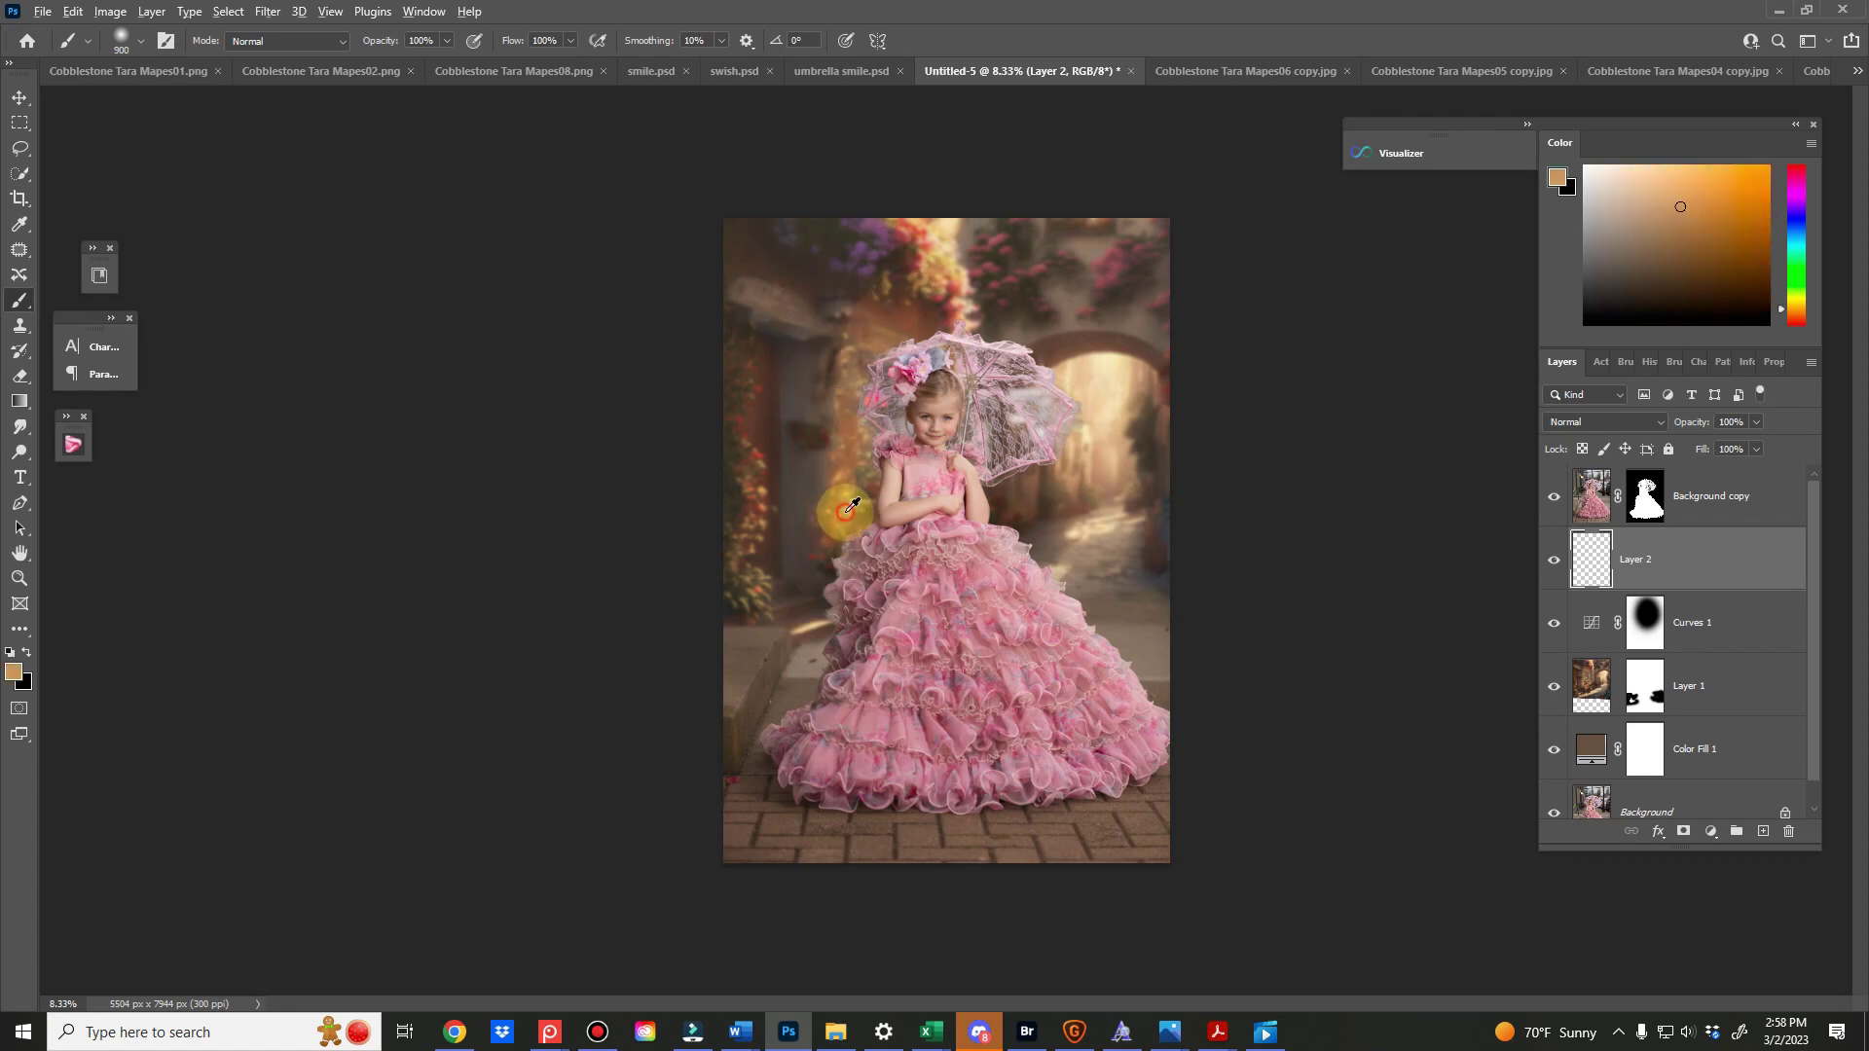
left_click(14, 671)
left_click(1408, 593)
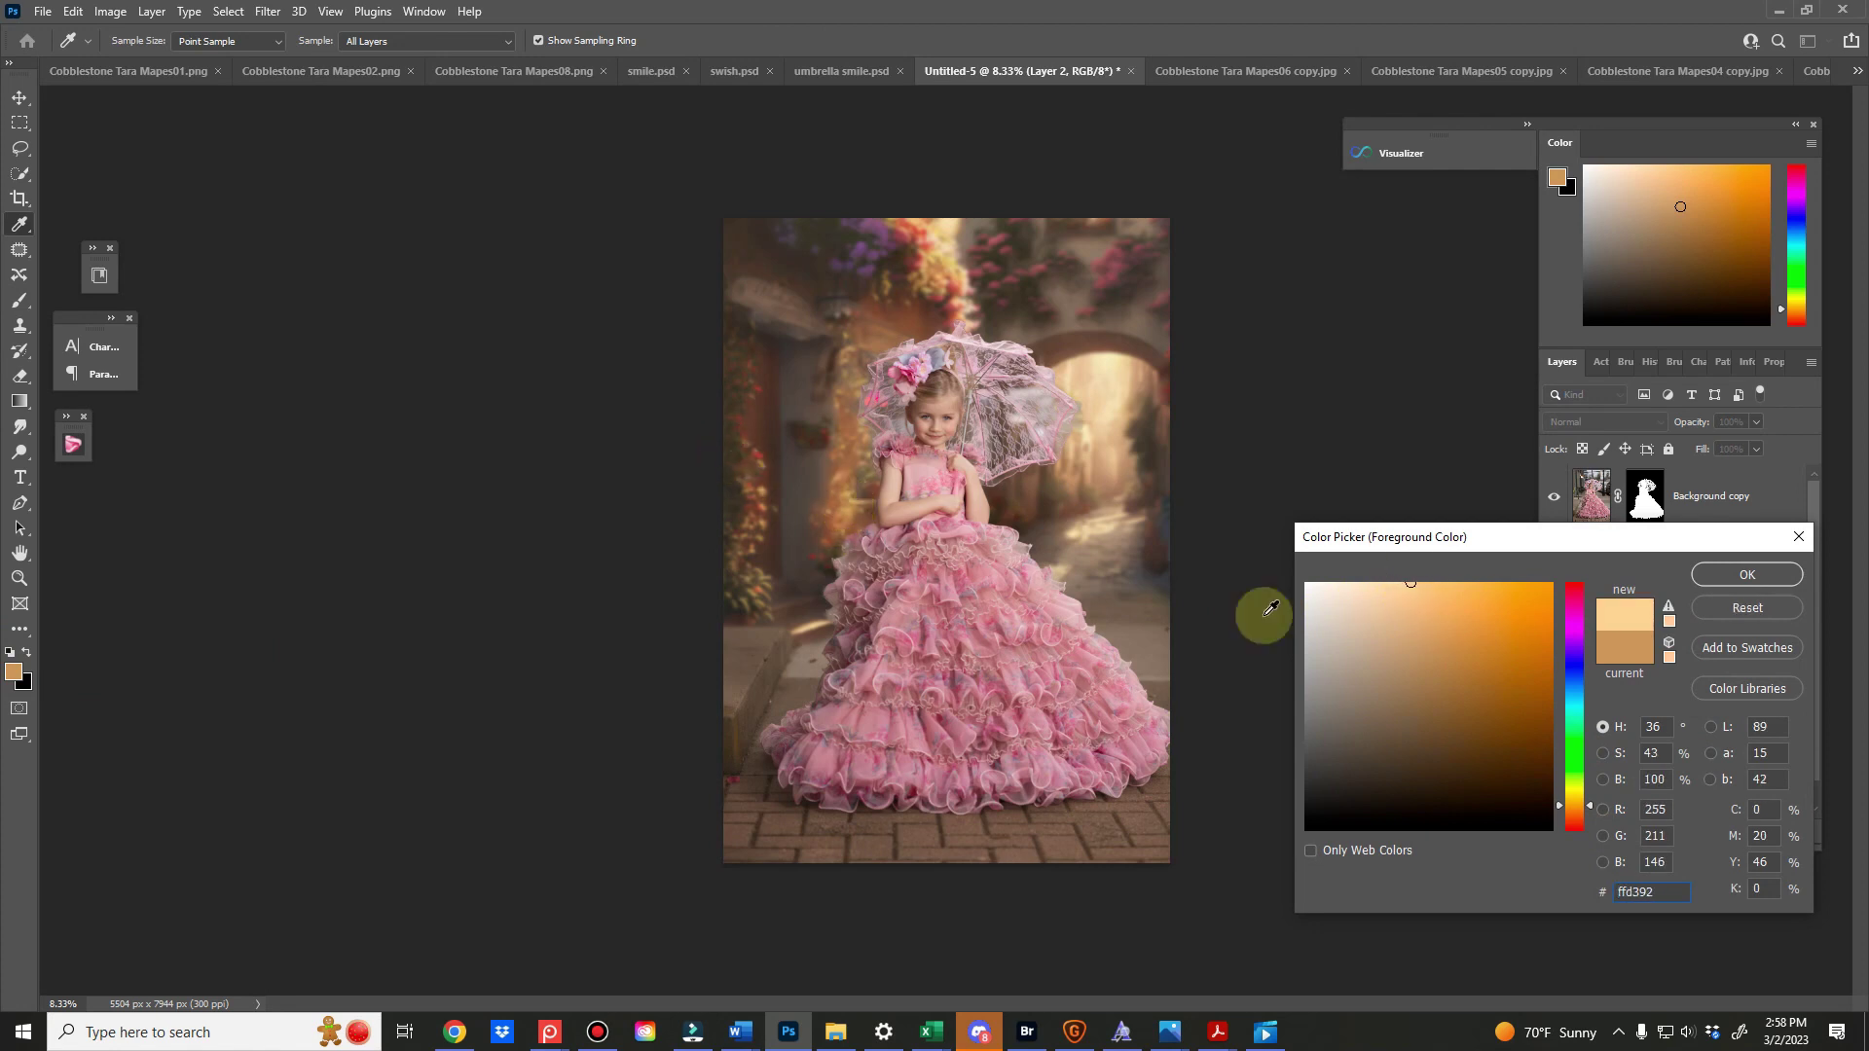
left_click(1741, 576)
Set Layer 2's blend mode to Overlay and make Background copy the active layer
key("b")
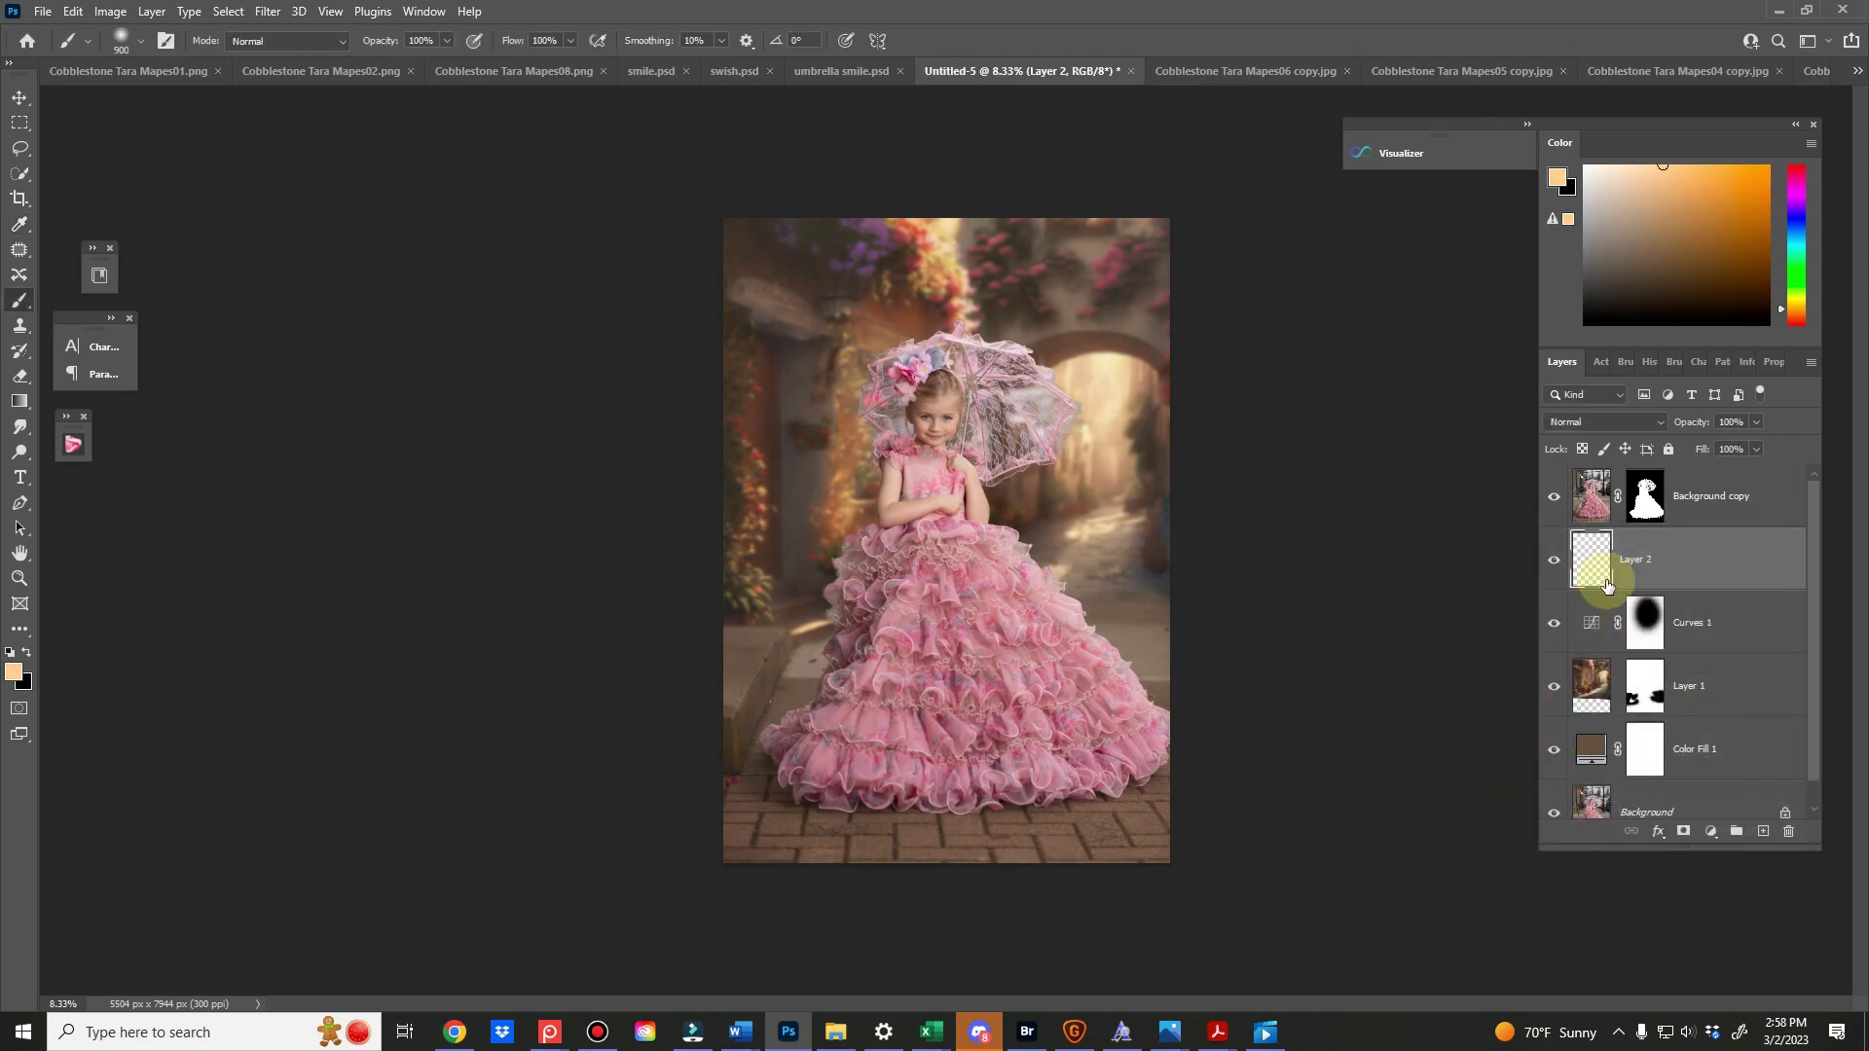
left_click(1596, 422)
left_click(1586, 658)
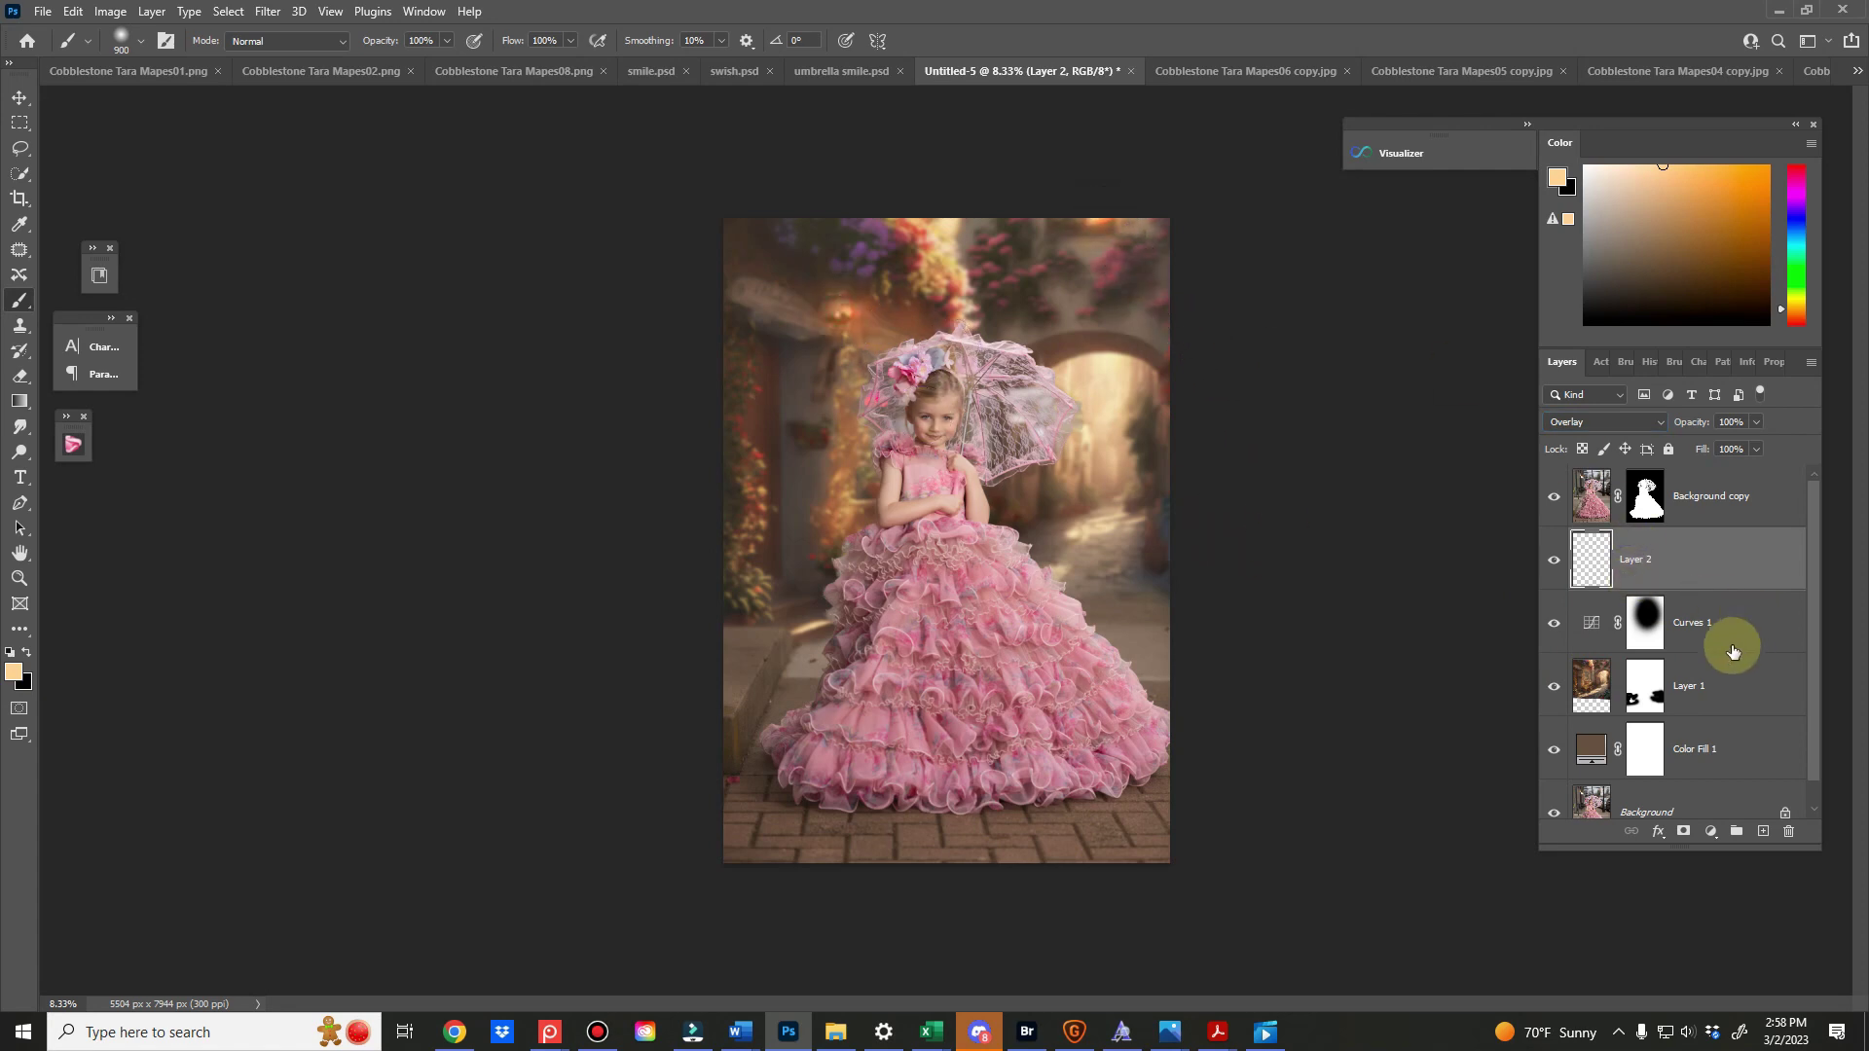
left_click(1705, 496)
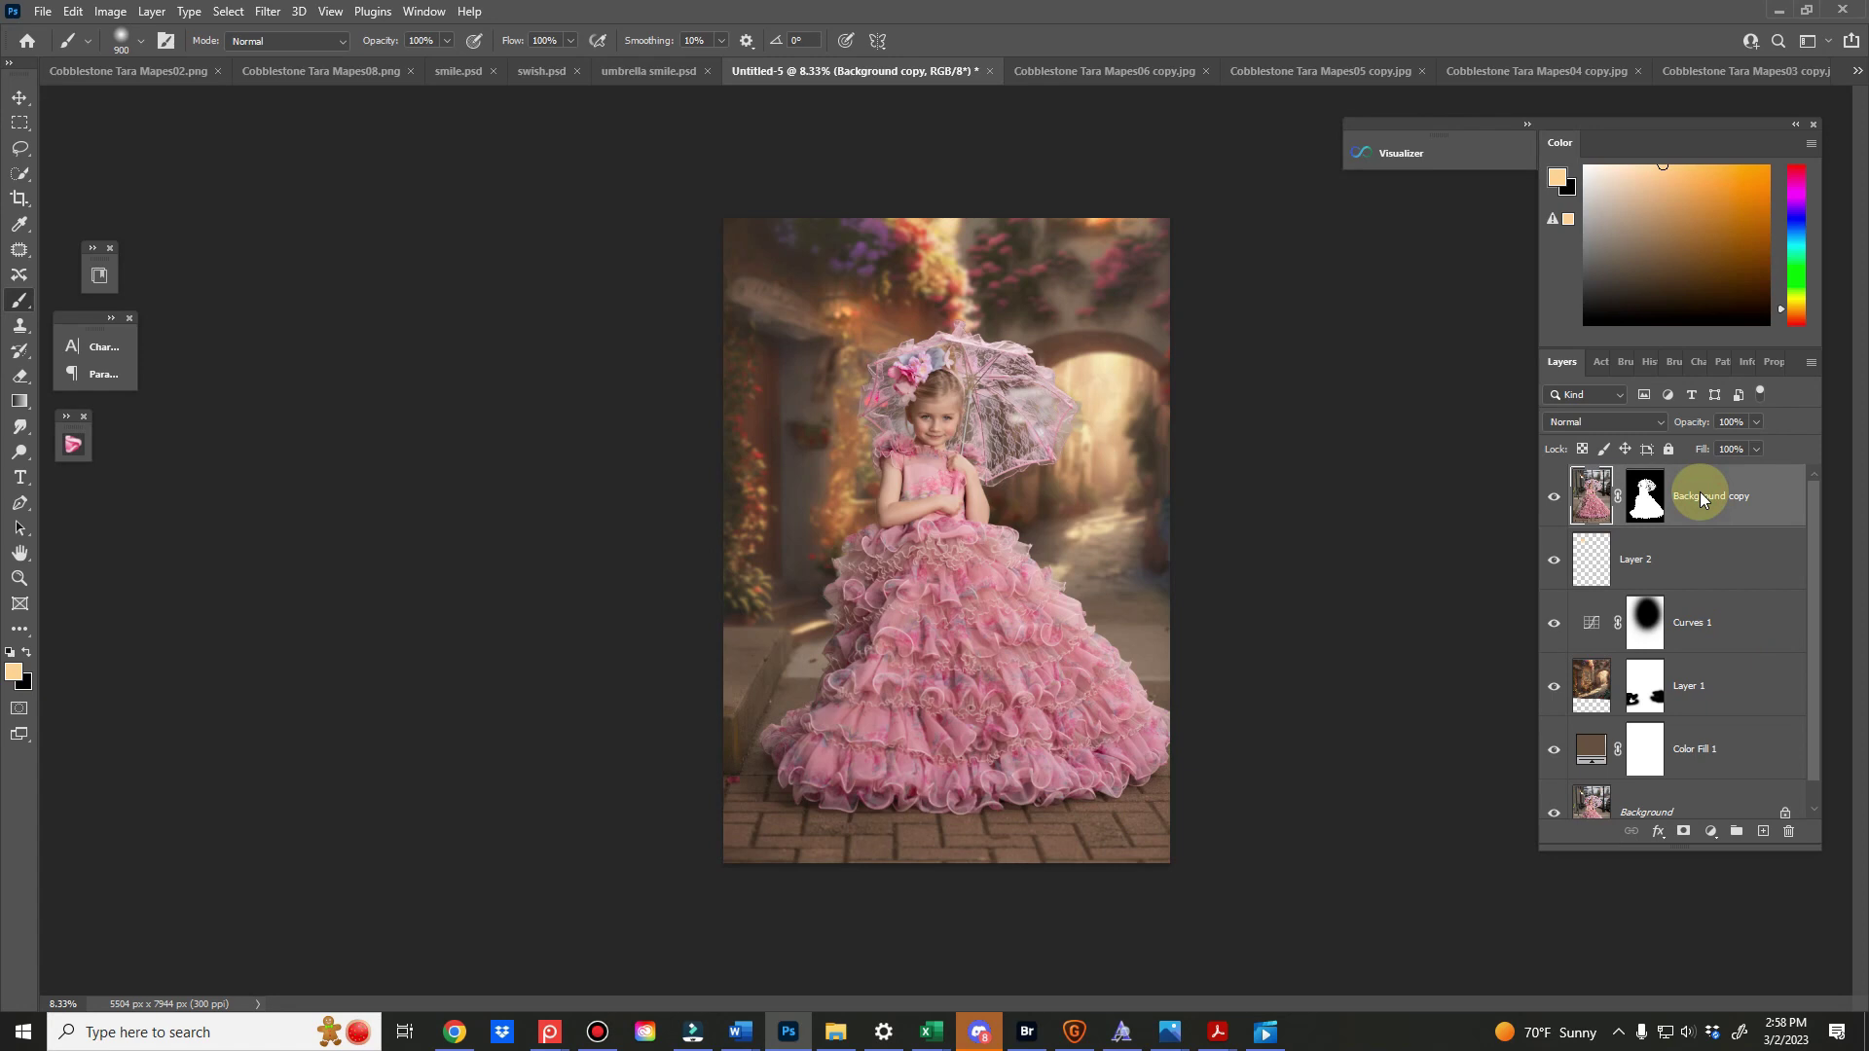
Stamp visible layers into Layer 3 and apply Camera Raw: Temperature +4, Highlights -16, Shadows +11
key("ctrl+shift+alt+e")
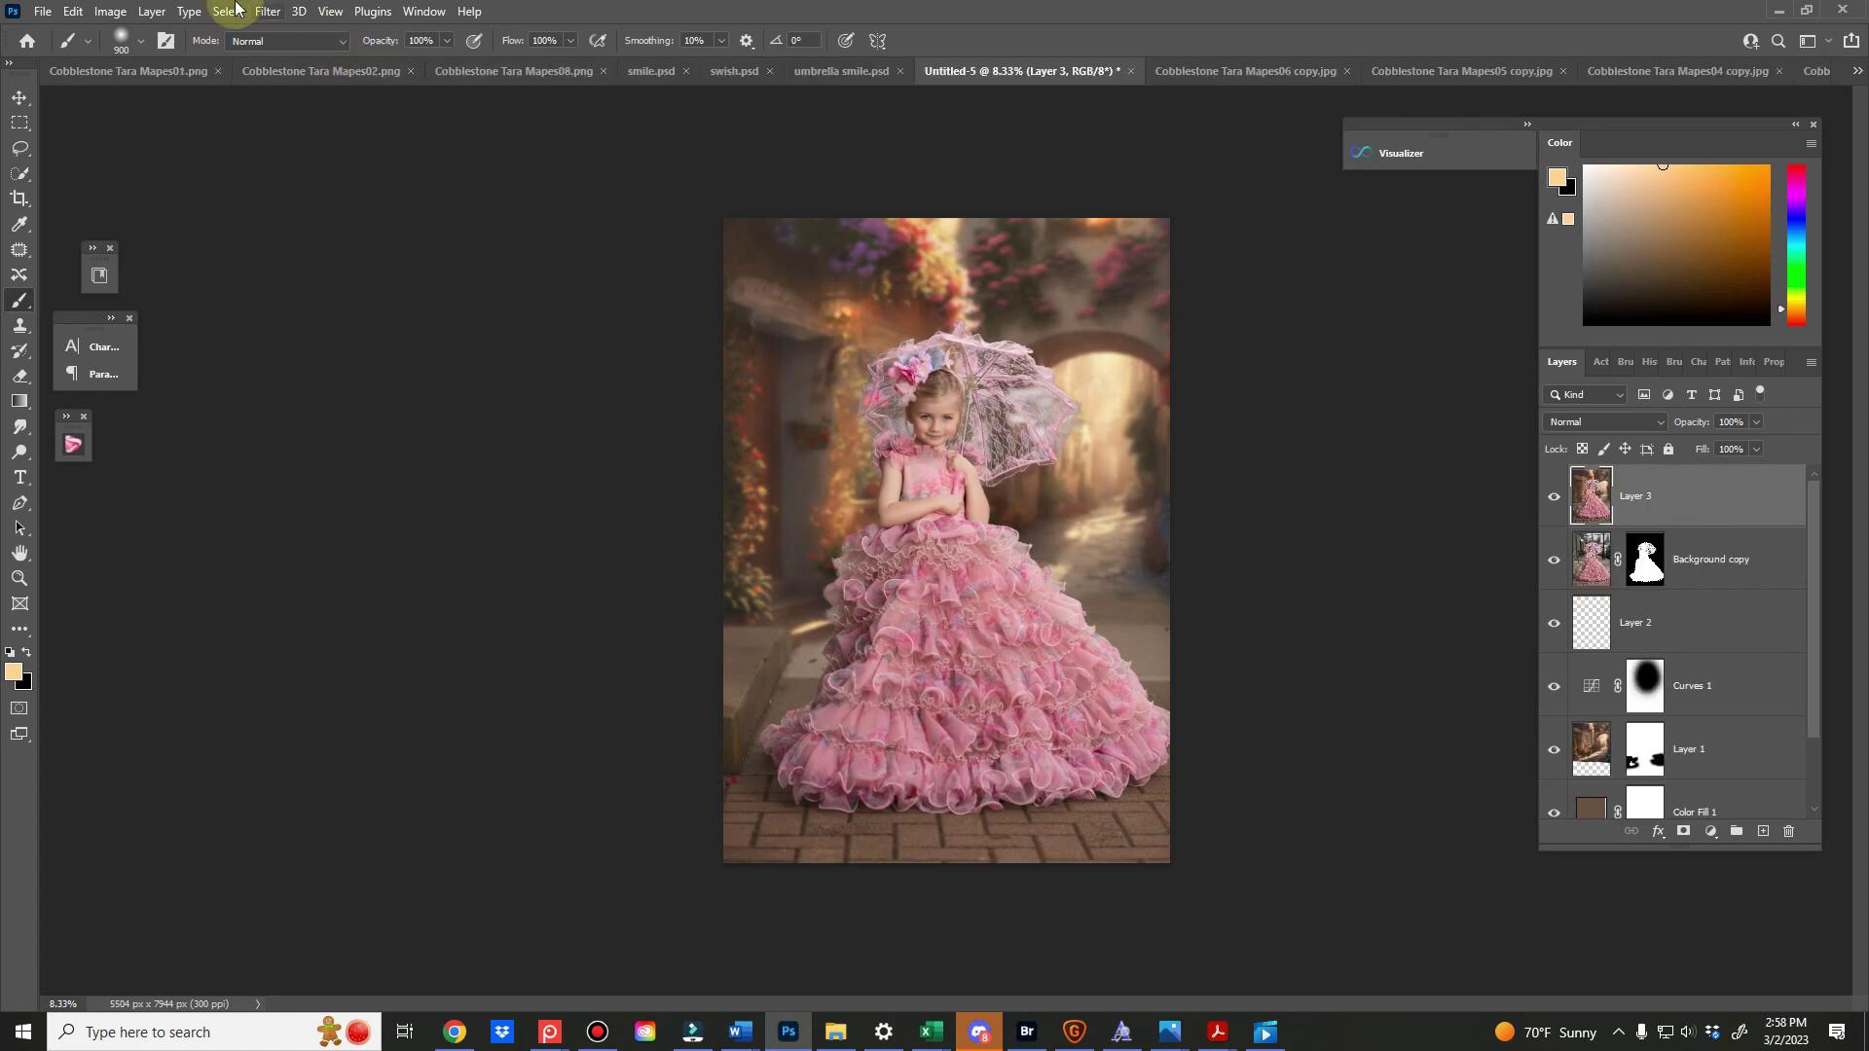
left_click(268, 11)
left_click(336, 156)
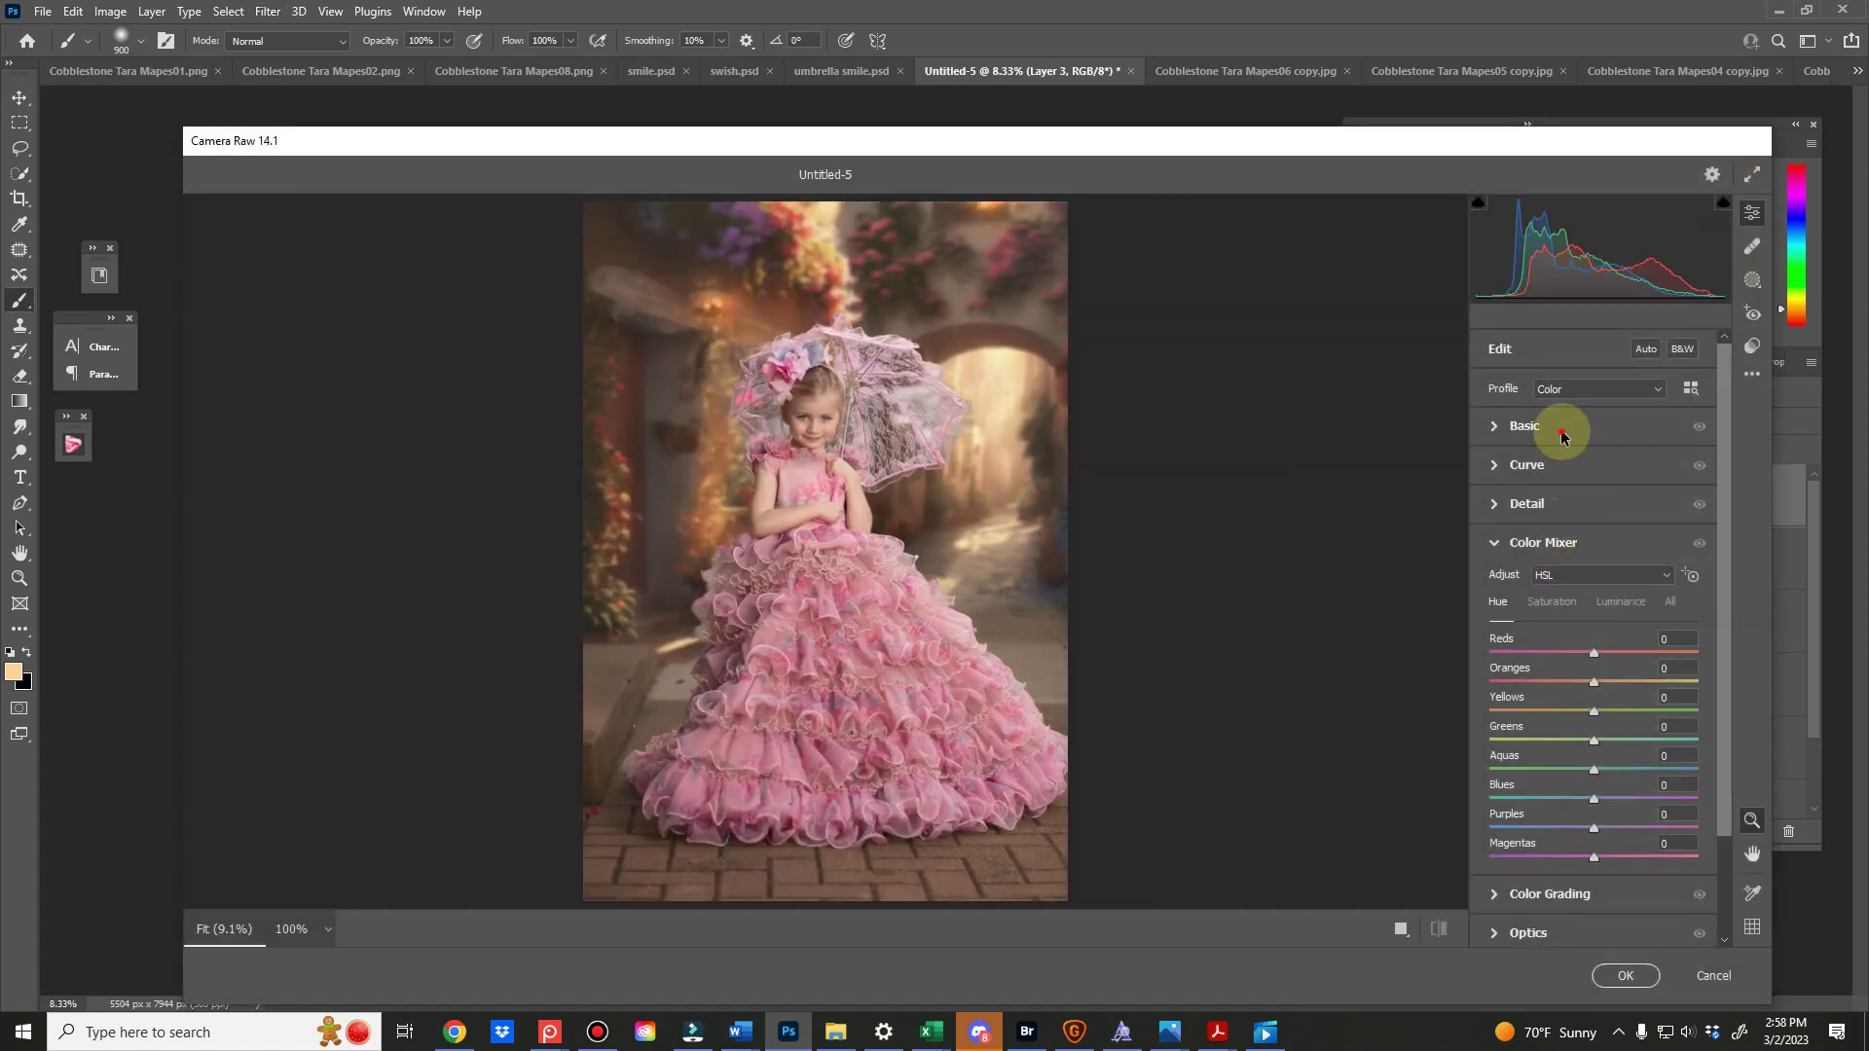
left_click(1554, 428)
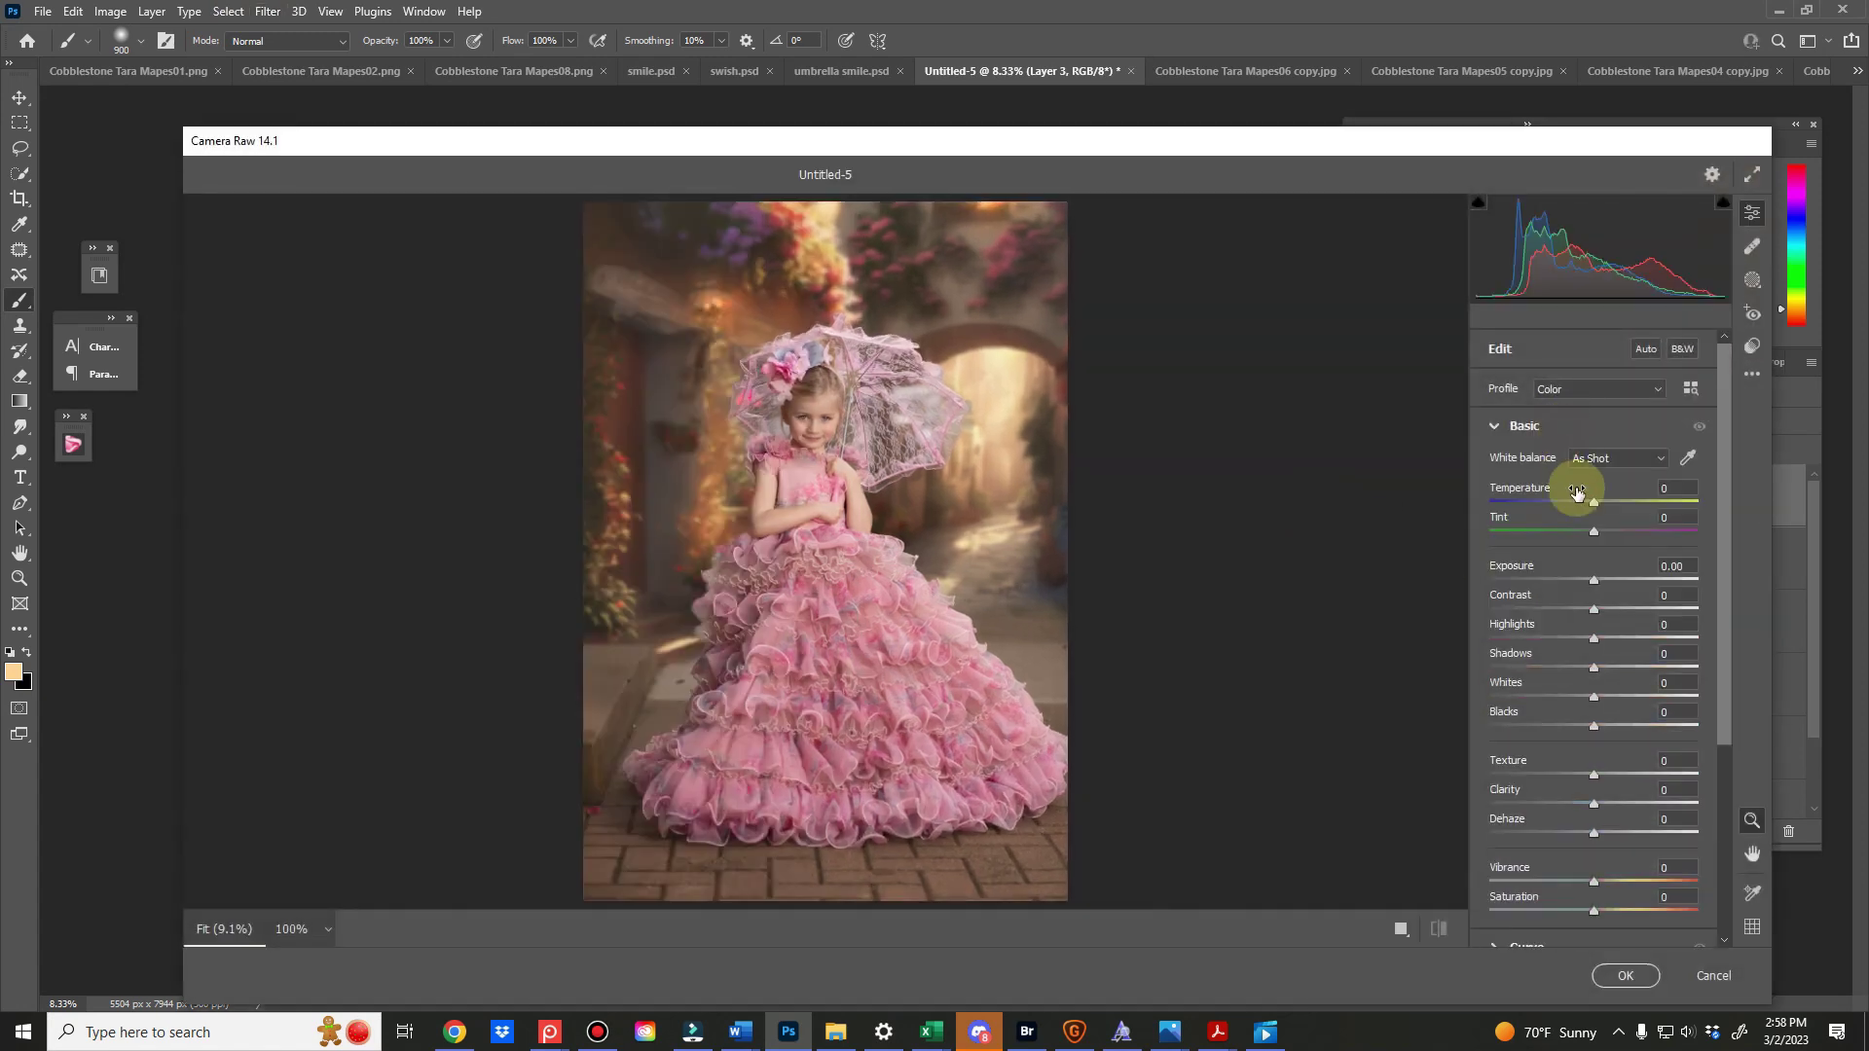
left_click_drag(1580, 639, 1608, 667)
left_click_drag(1593, 502, 1598, 506)
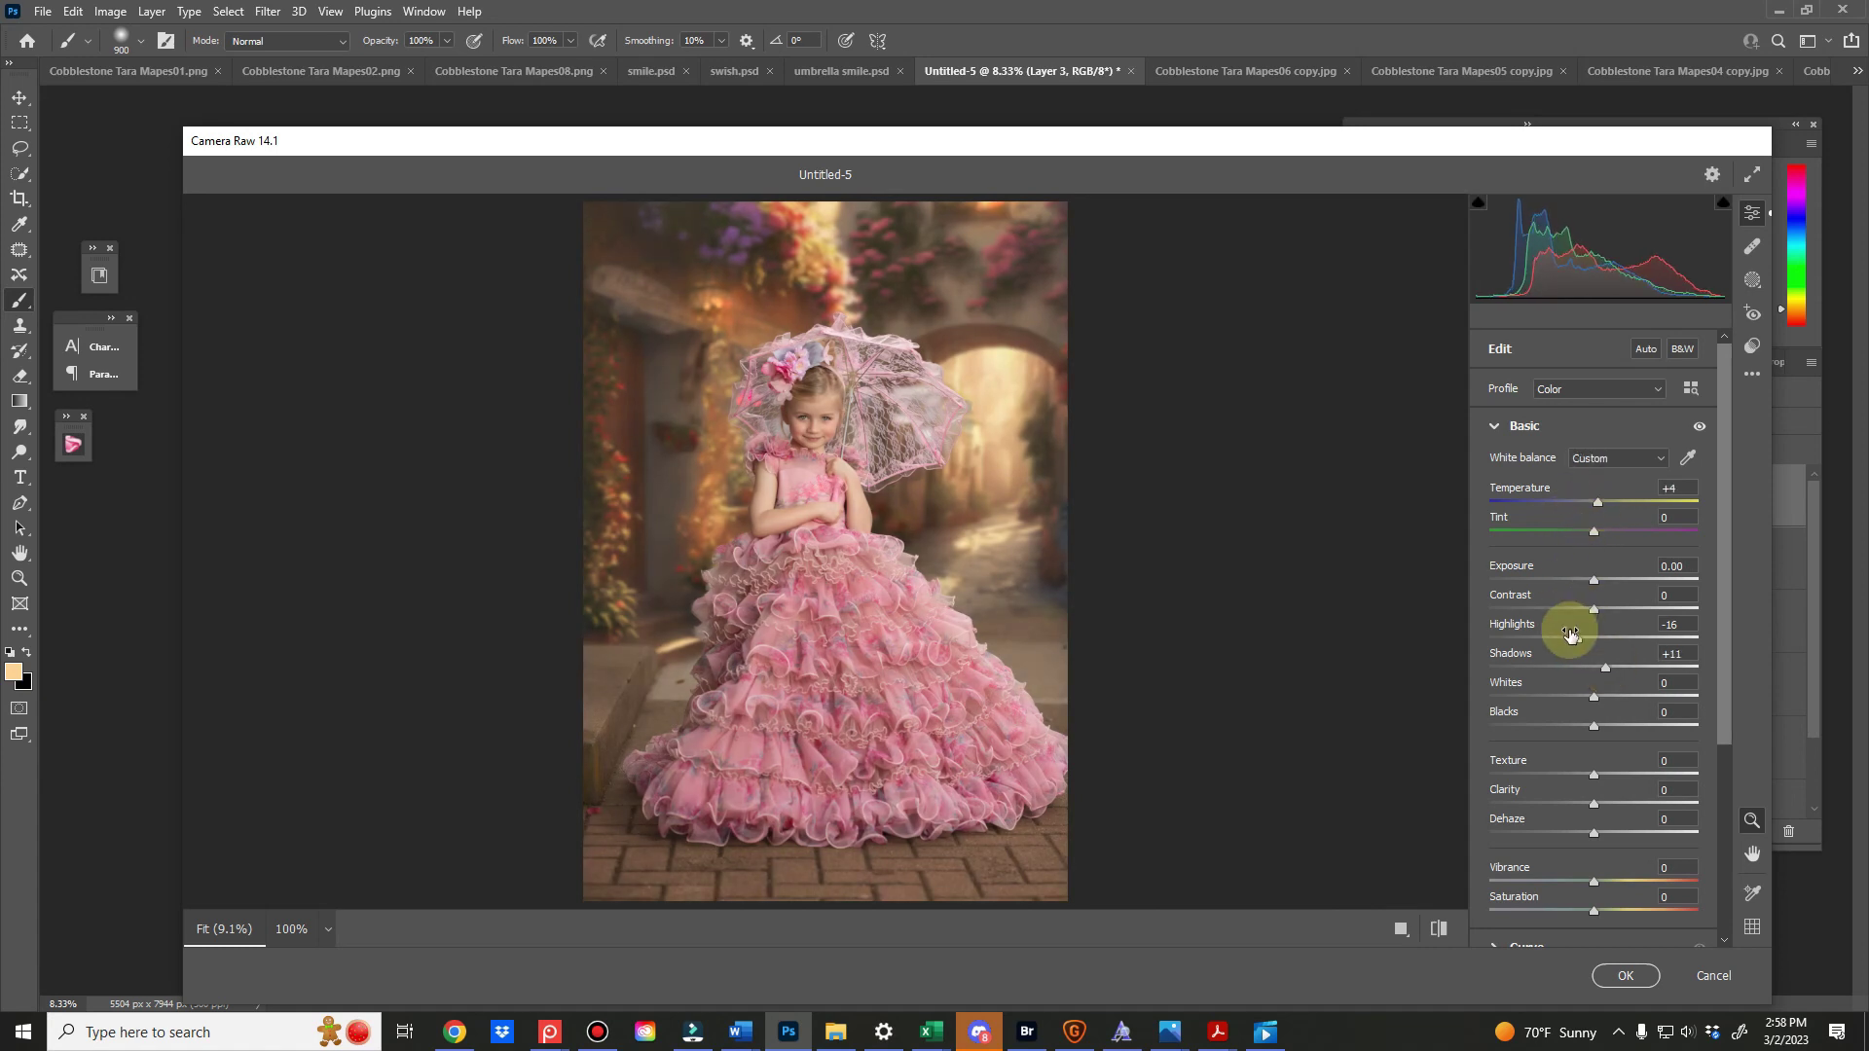
left_click(1618, 974)
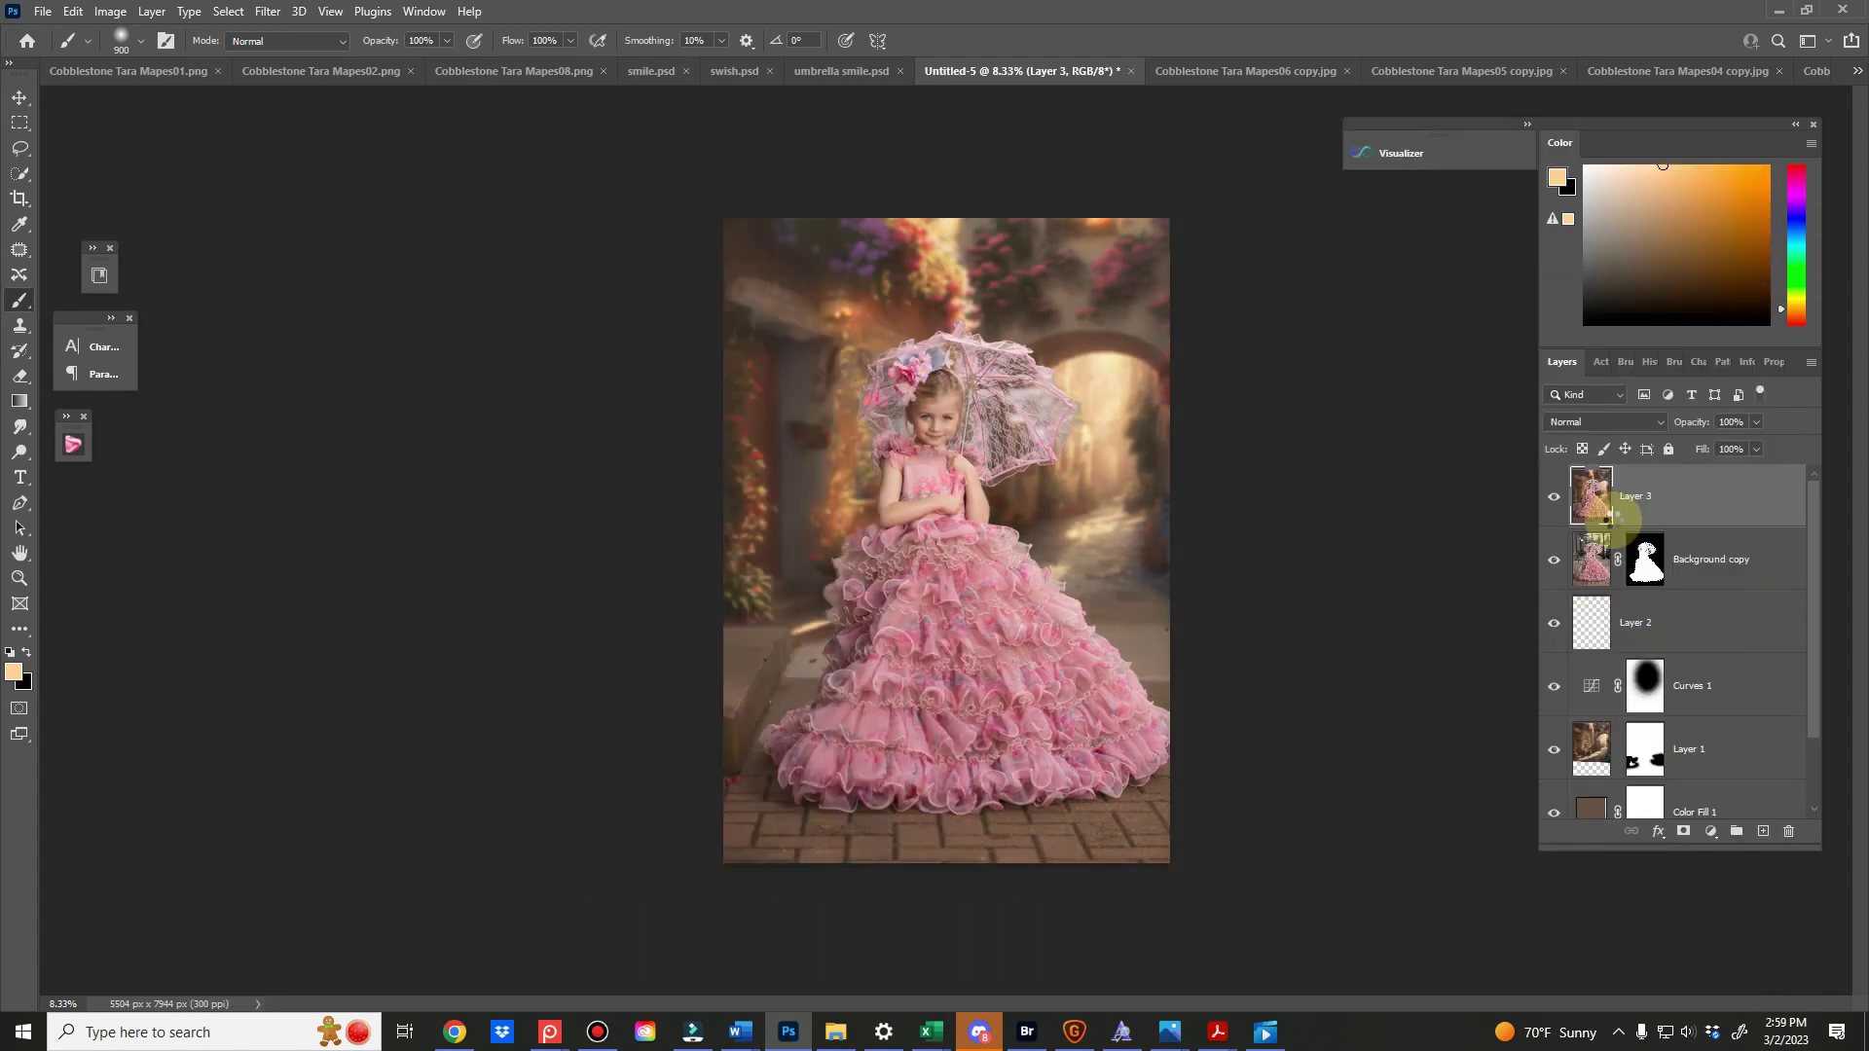
Toggle the visibility of the merged Layer 3
left_click(1553, 495)
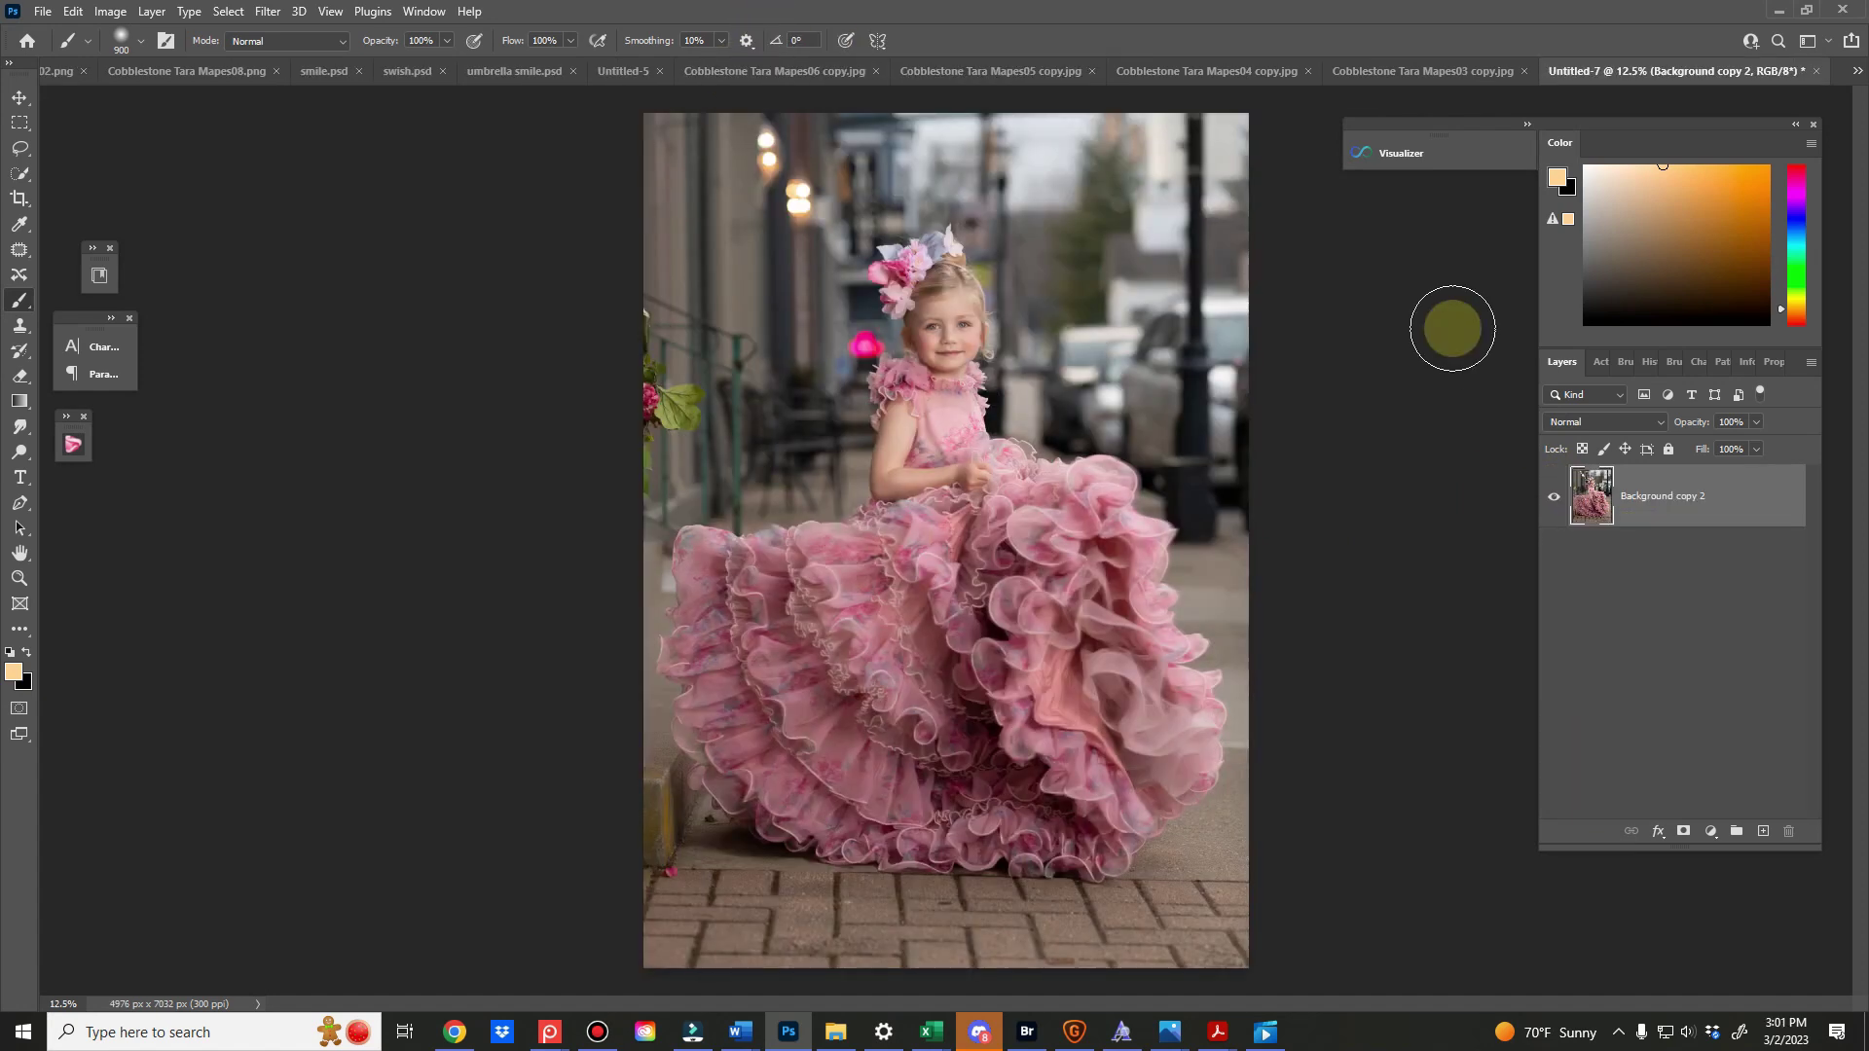
Select the girl, refine her dress edges with a size-90 brush, and output a new masked layer
left_click(17, 177)
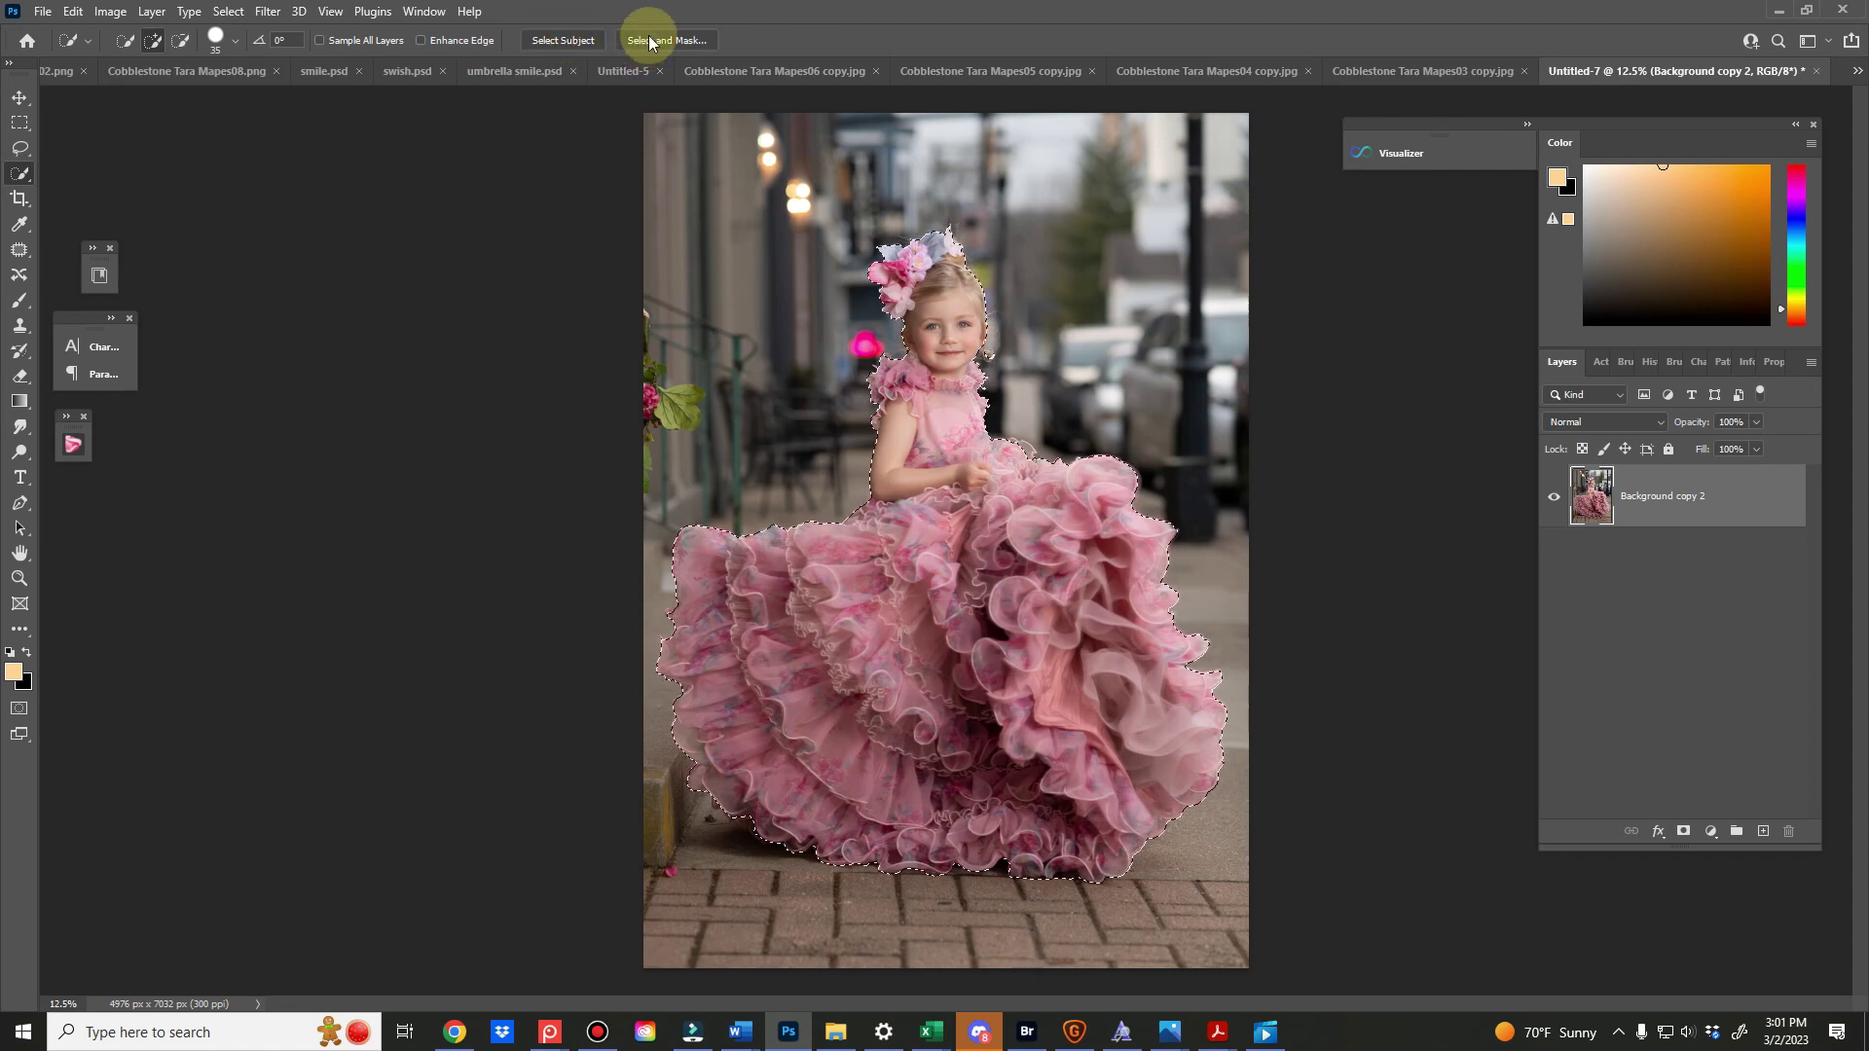
key("alt+ctrl+r")
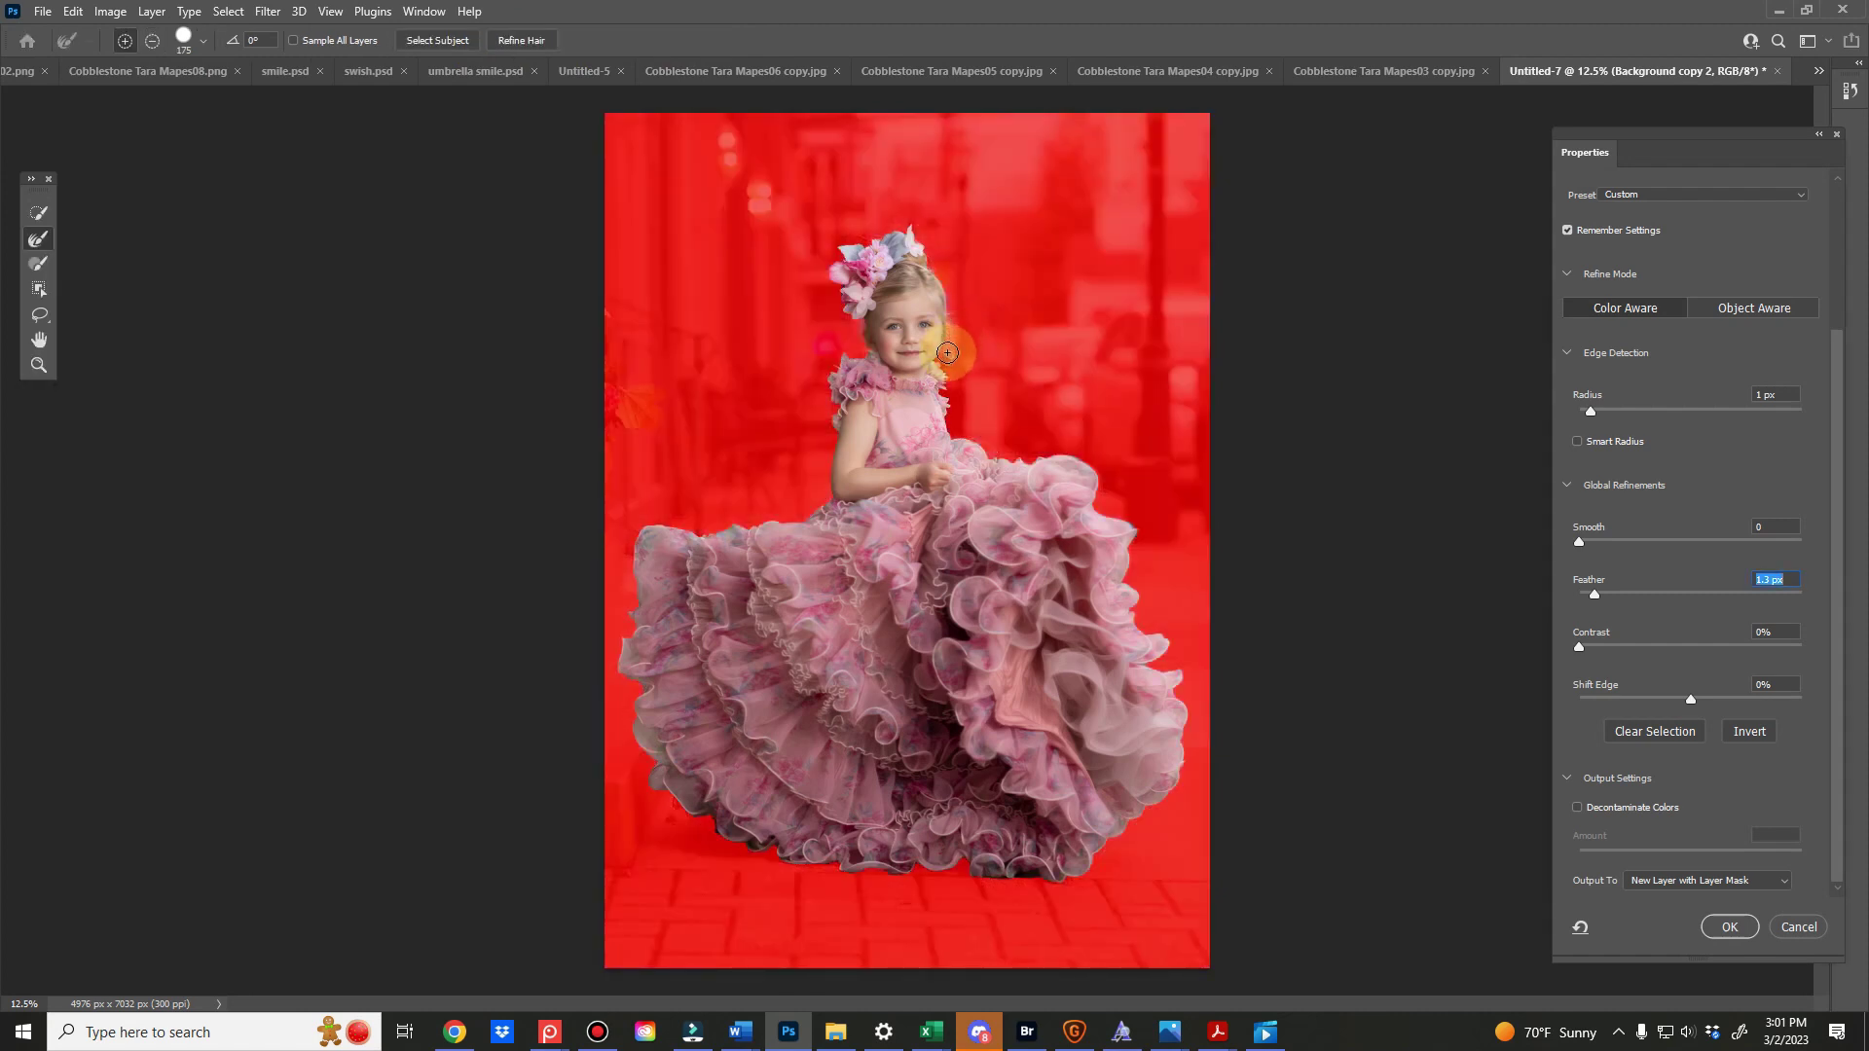
key("bracketleft")
key("bracketleft")
key("bracketleft")
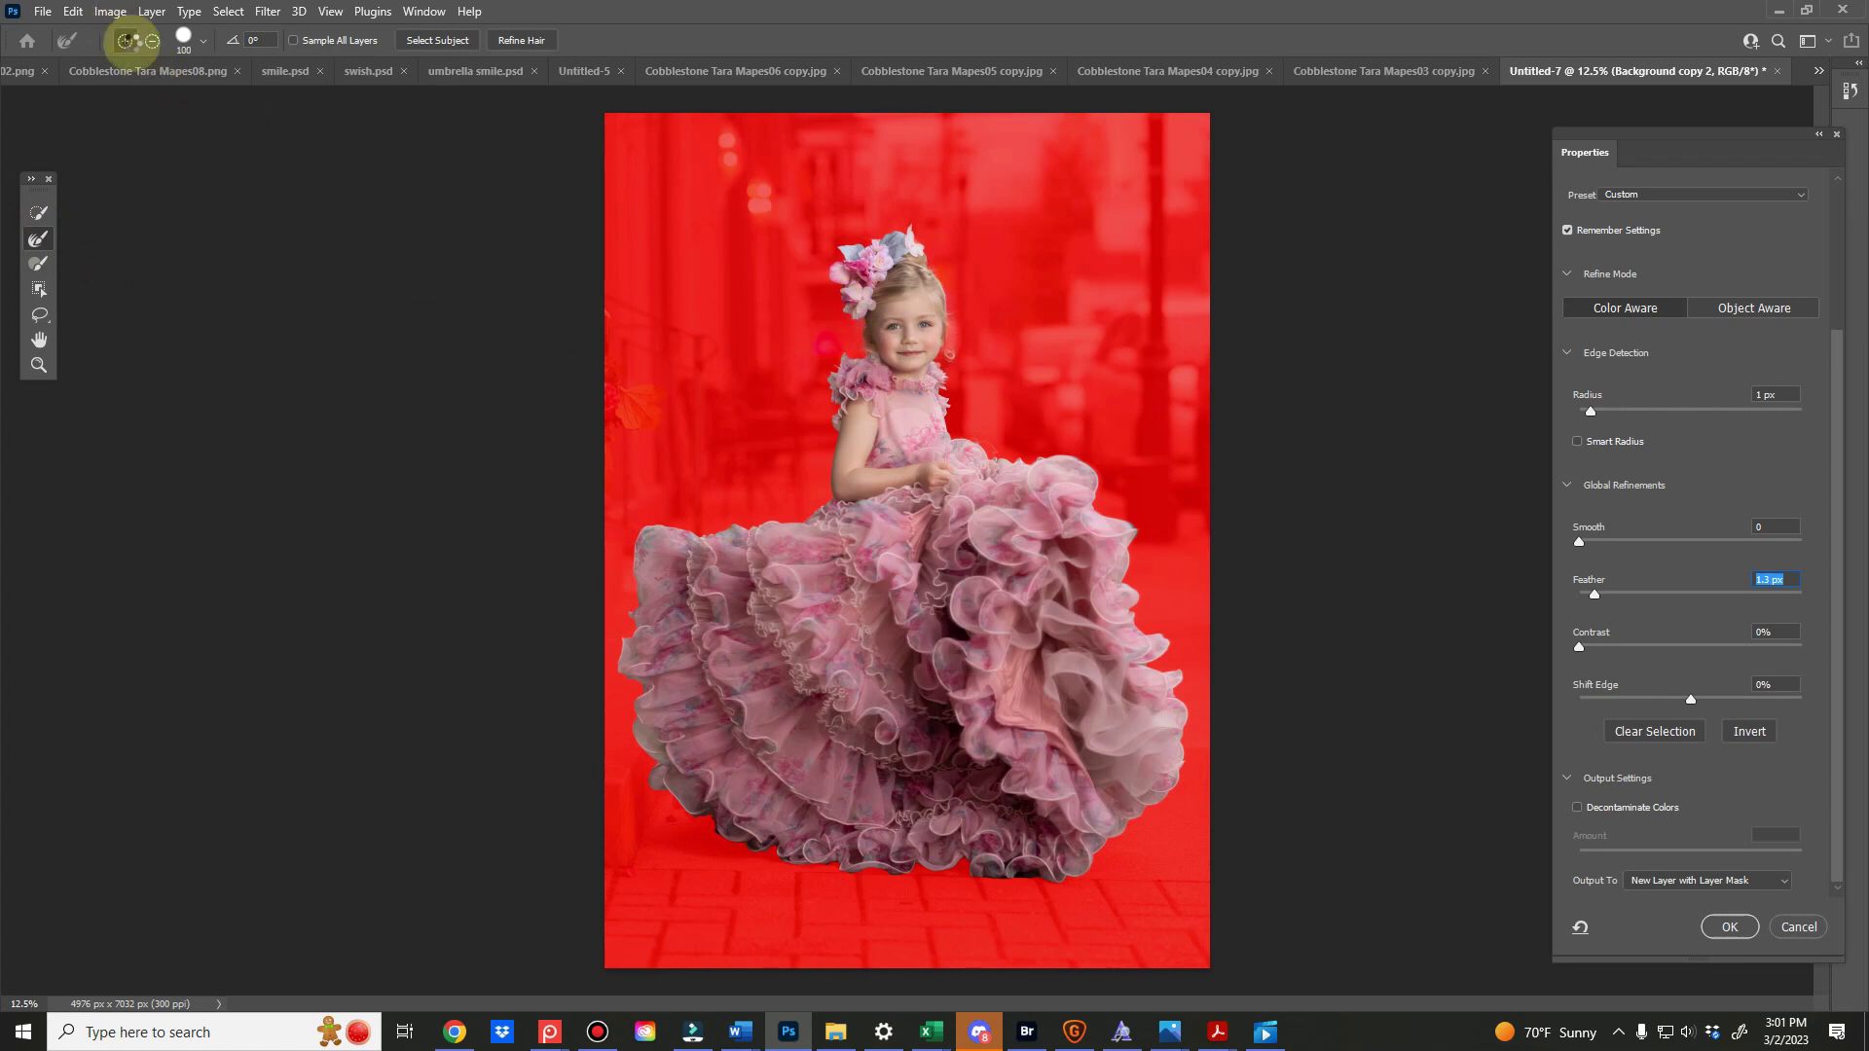
key("bracketleft")
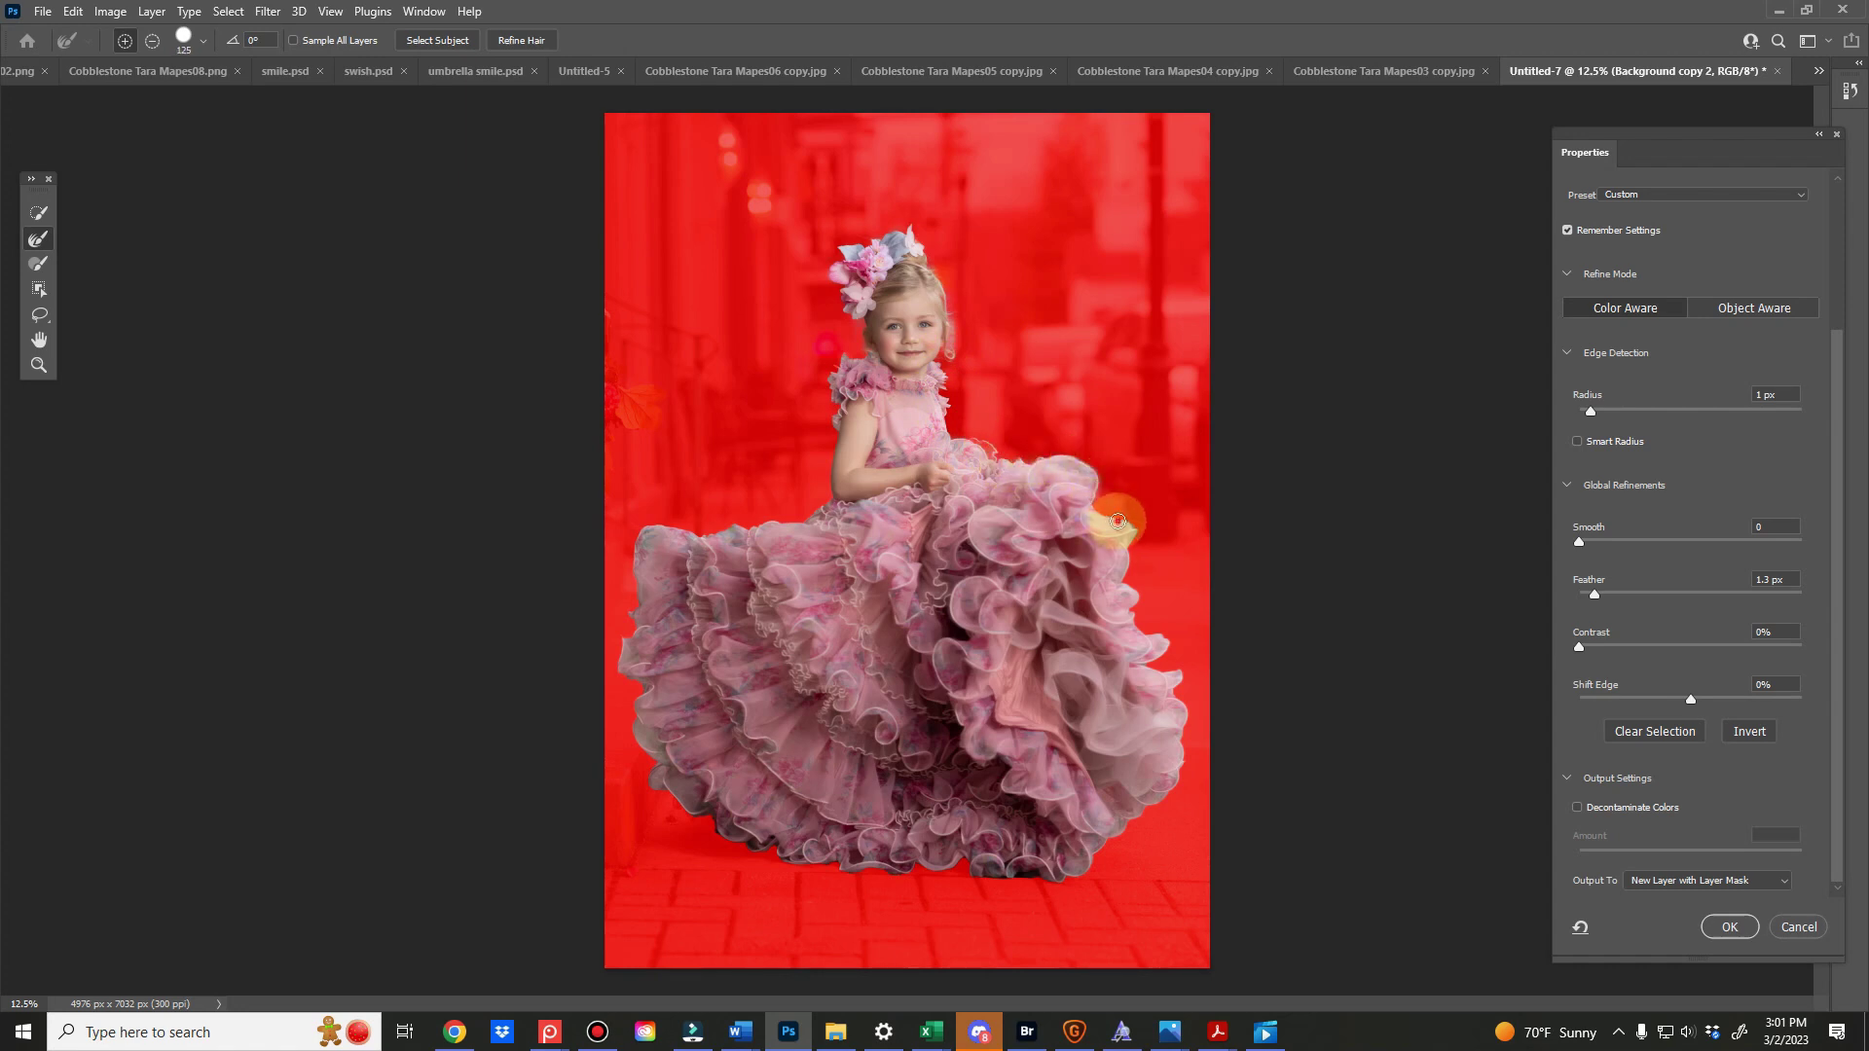
left_click_drag(1127, 552, 1138, 620)
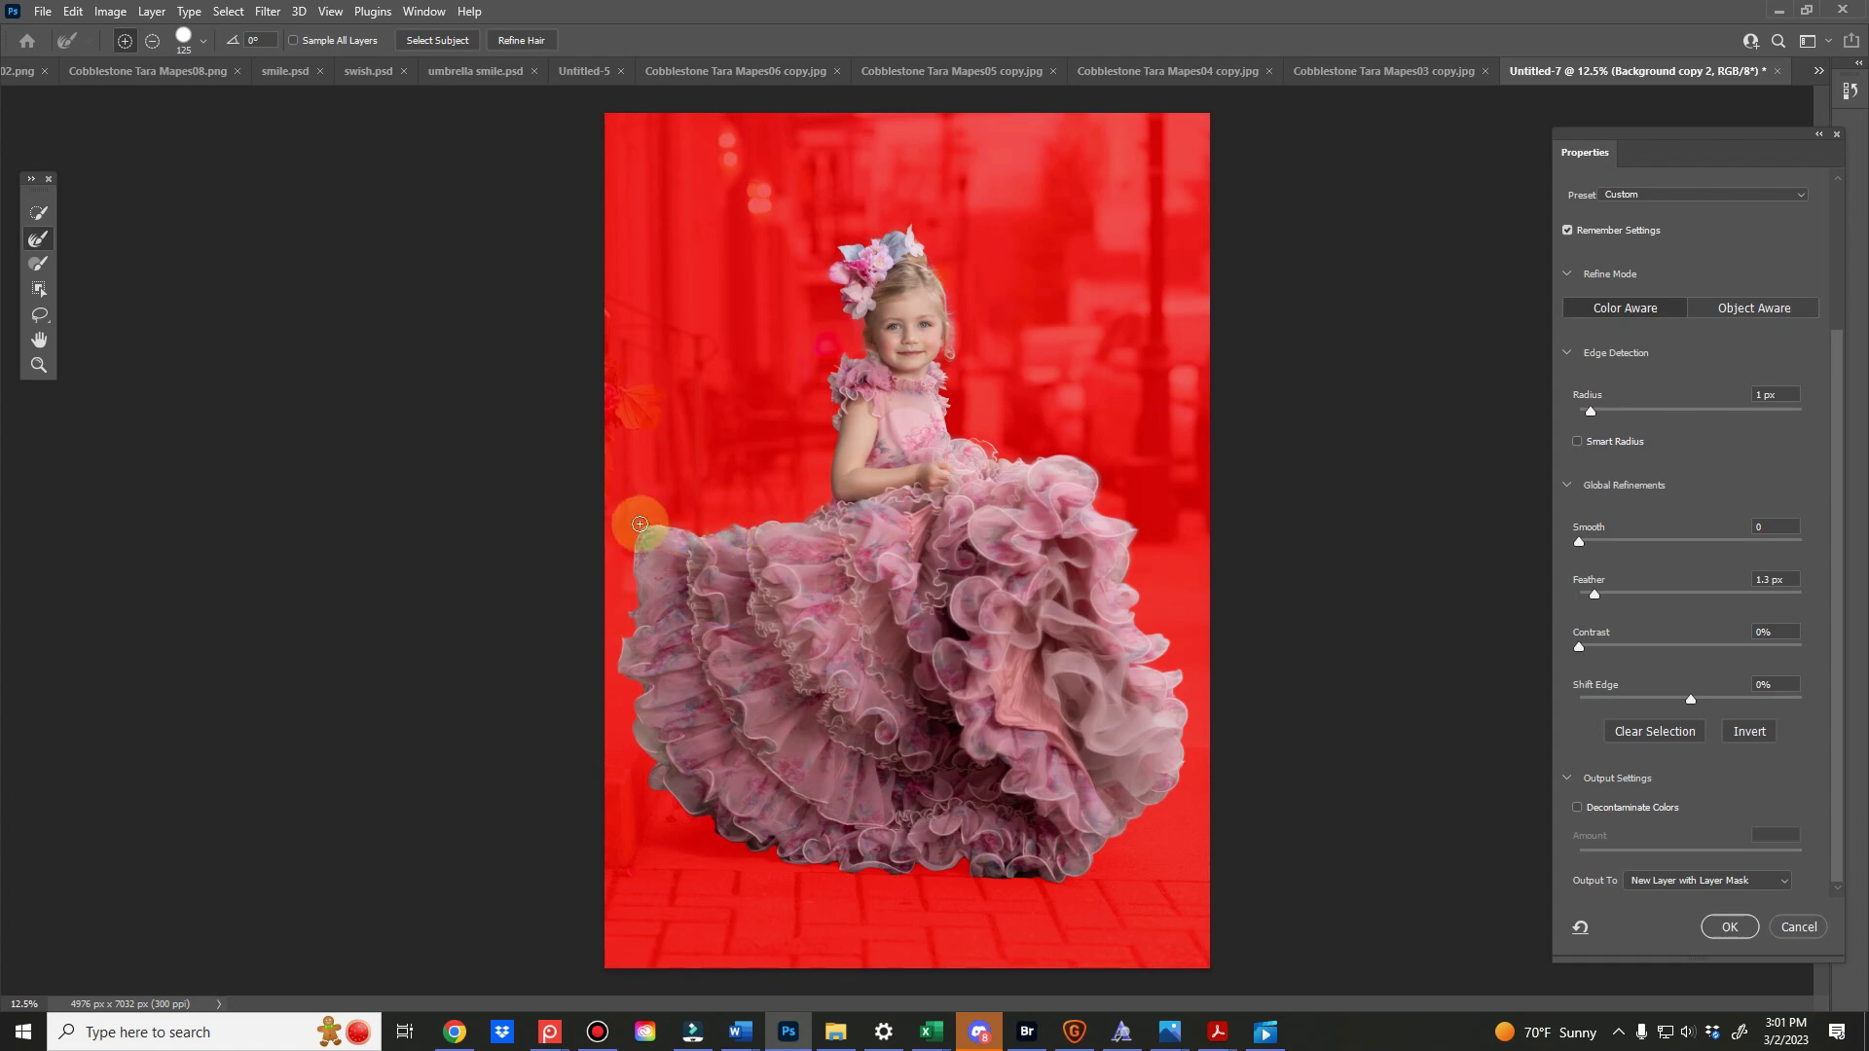
mouse_move(638, 526)
left_mouse_down()
mouse_move(621, 663)
mouse_move(659, 786)
mouse_move(736, 843)
mouse_move(993, 880)
mouse_move(1057, 879)
mouse_move(1090, 855)
mouse_move(1111, 880)
mouse_move(989, 866)
mouse_move(1118, 824)
mouse_move(1183, 763)
left_mouse_up()
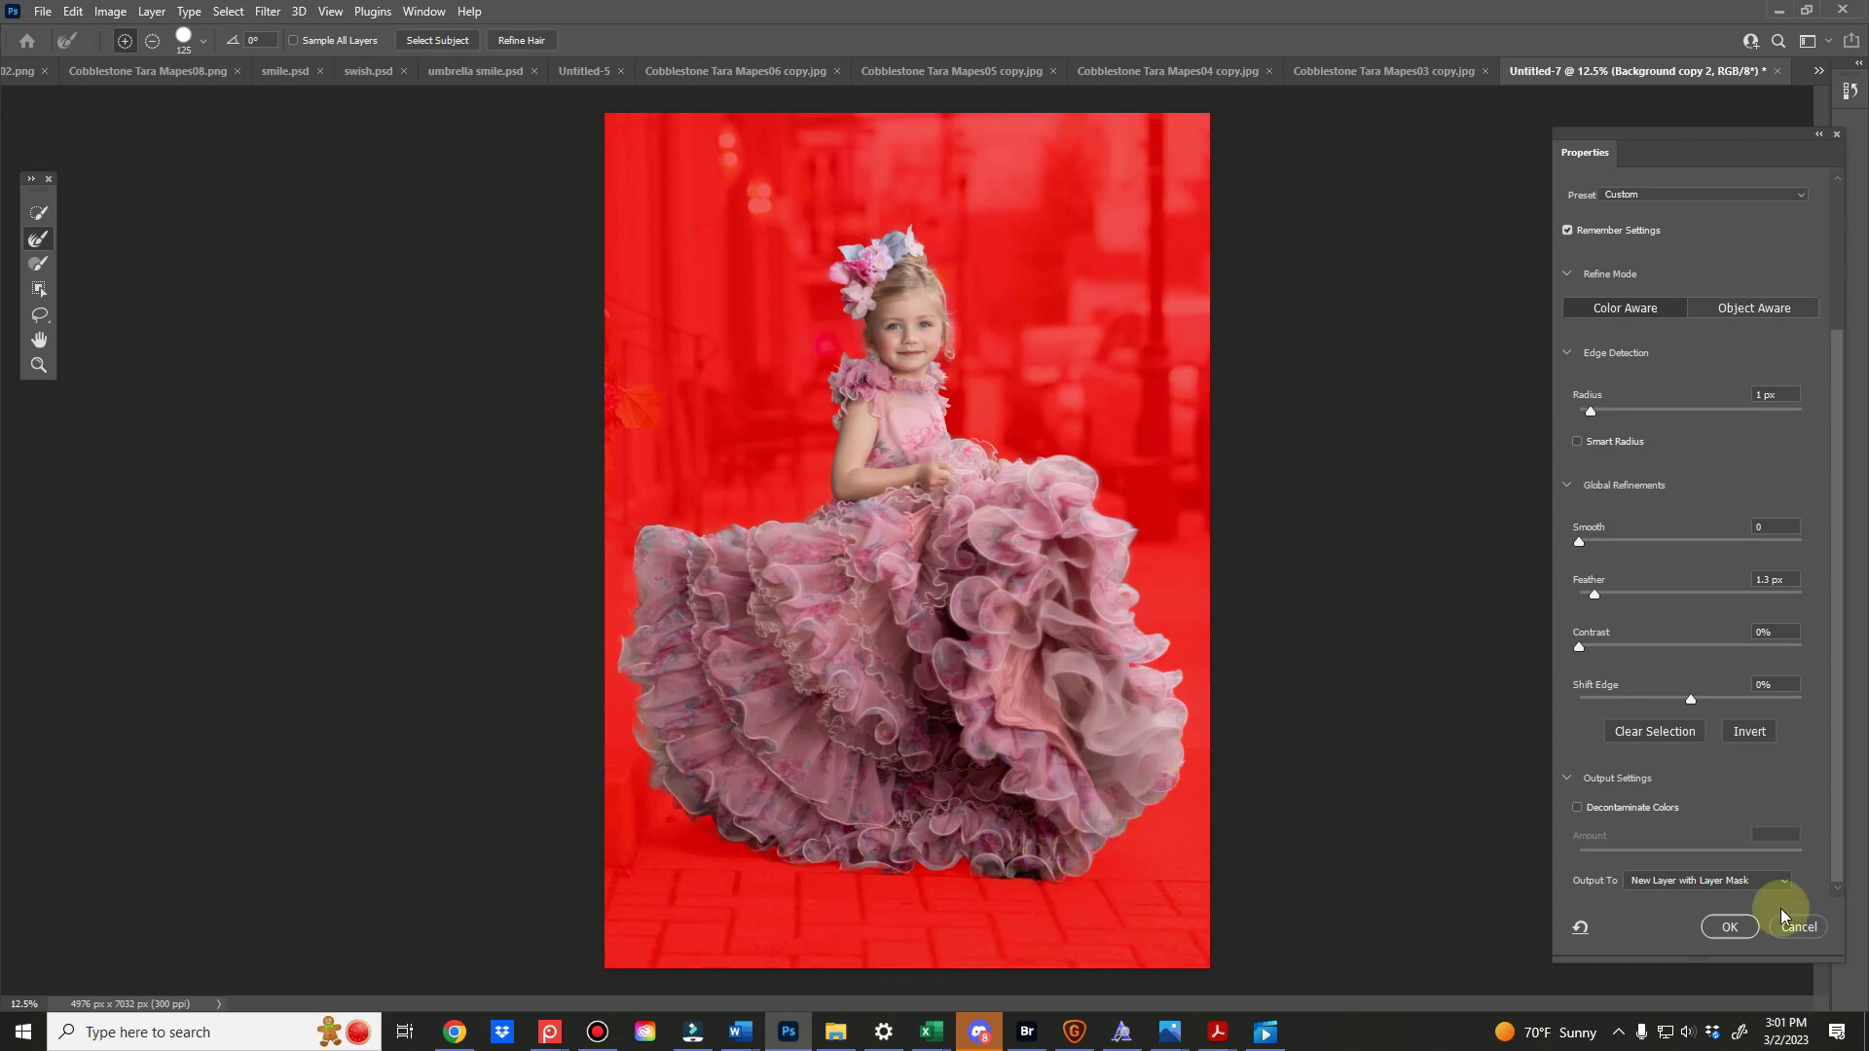
left_click(1730, 927)
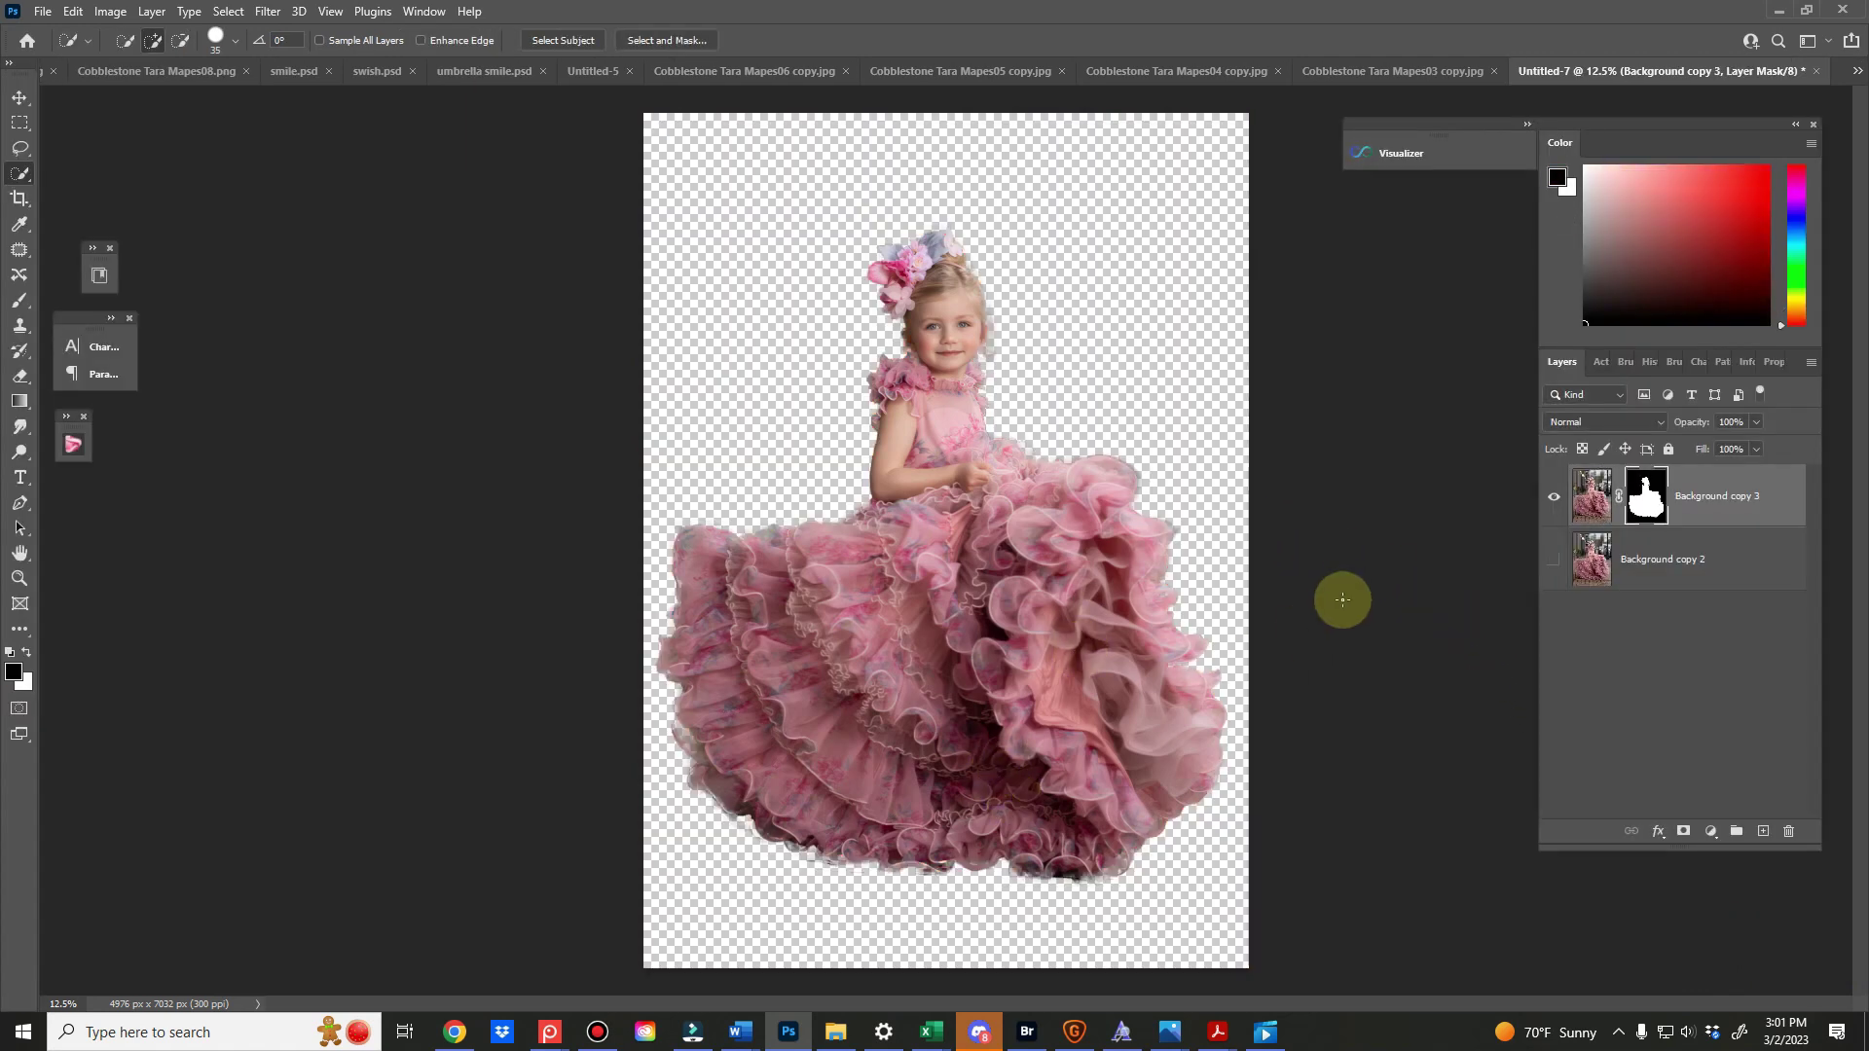
Show and select Background copy 2, then paste in the flowered alley image
left_click(1554, 559)
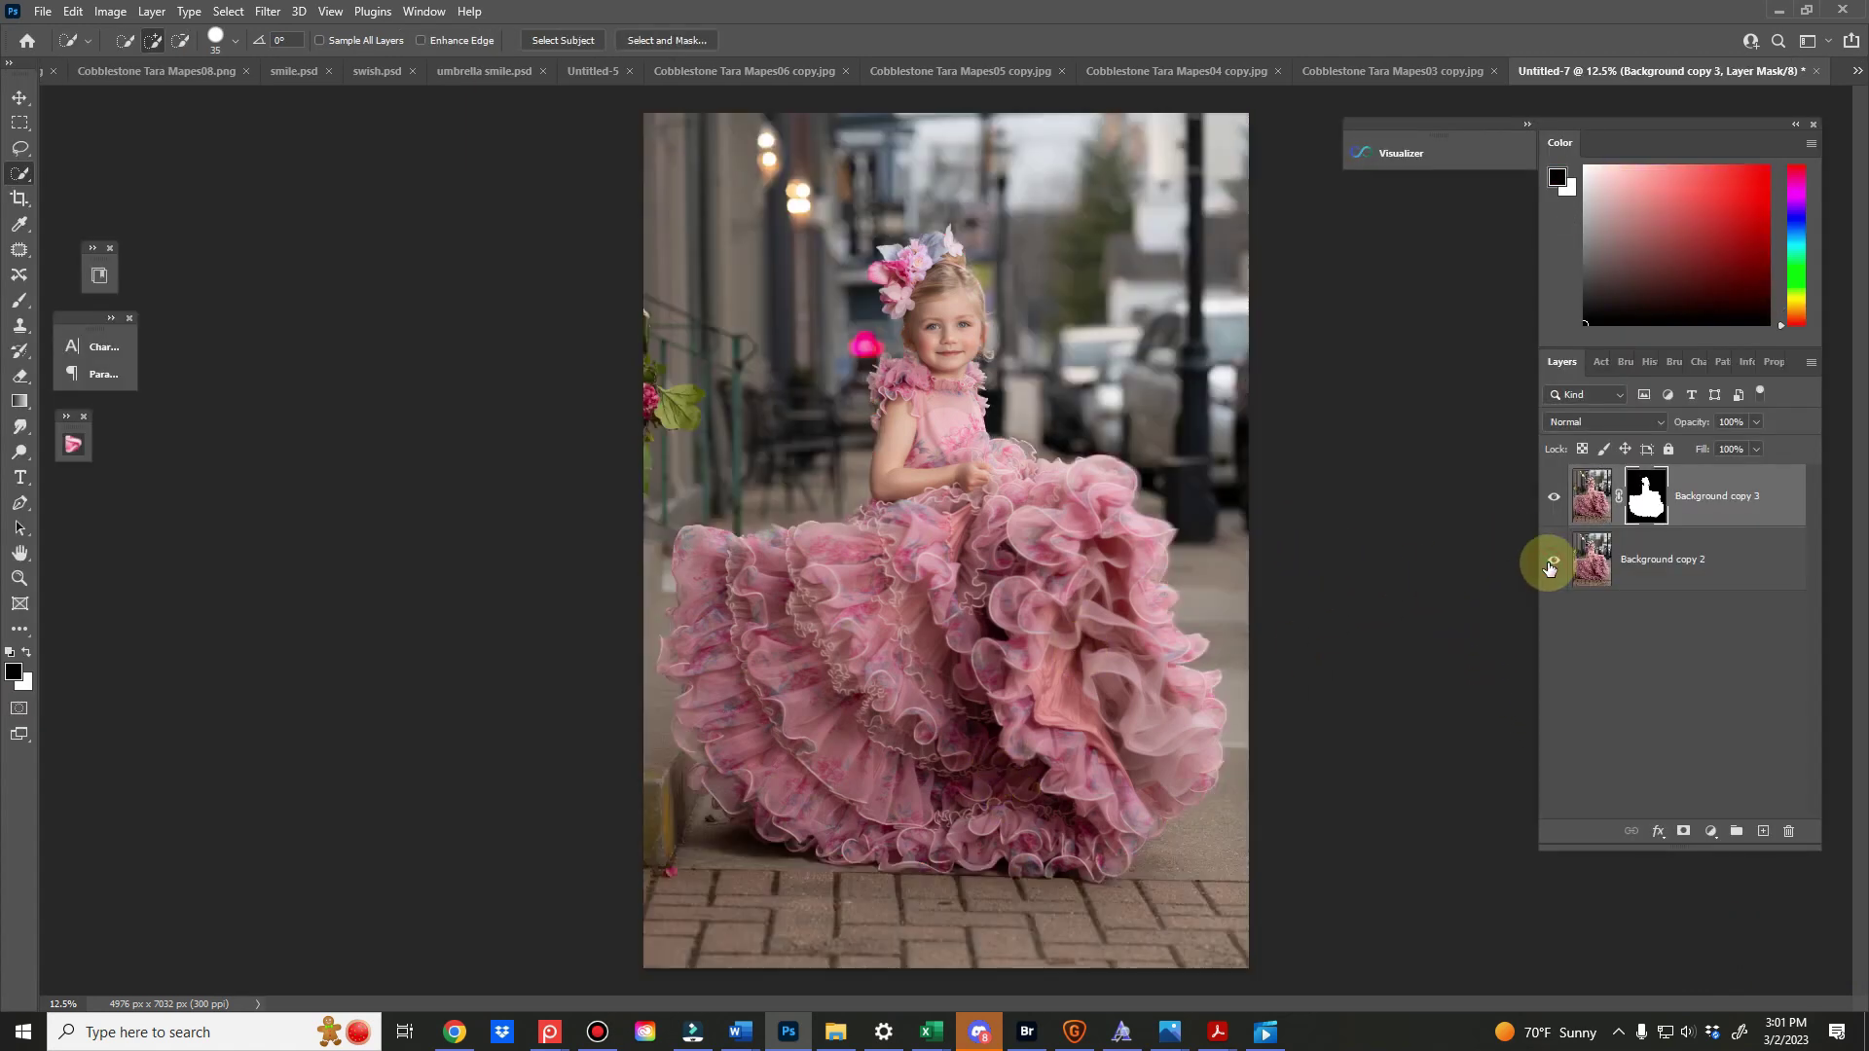
left_click(1644, 557)
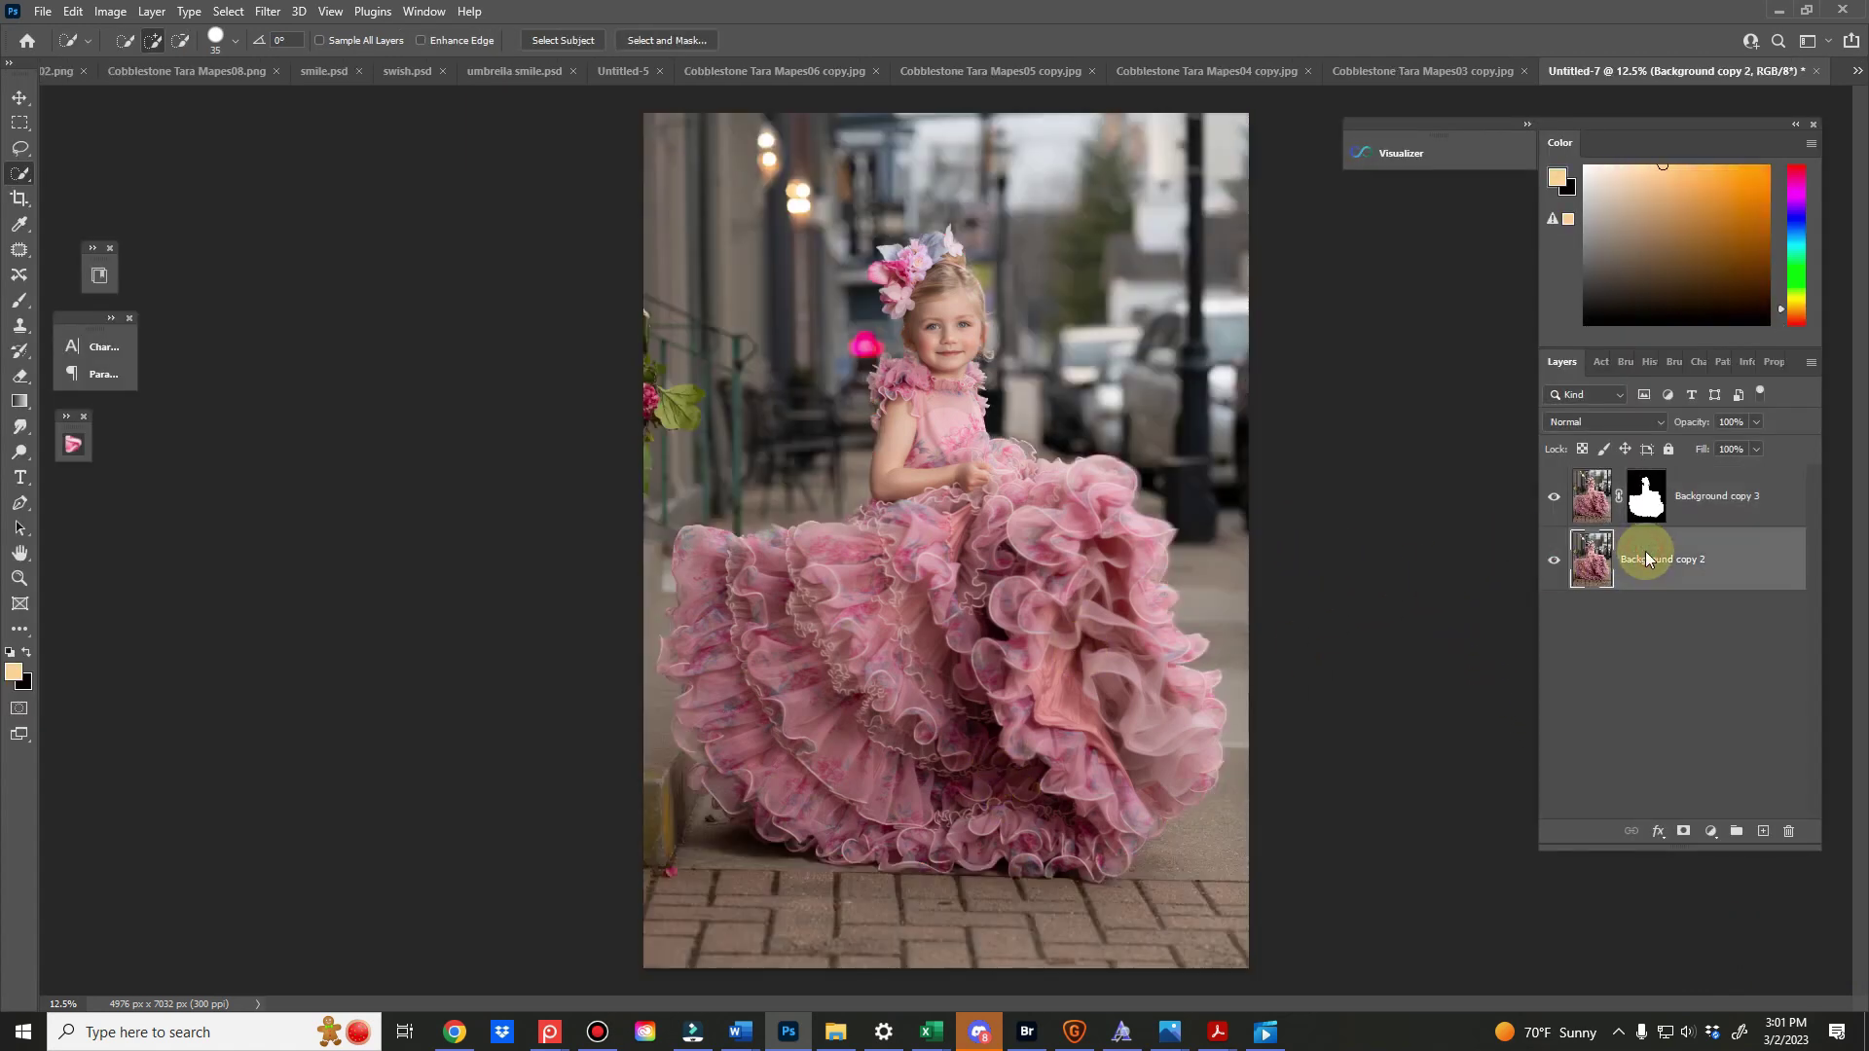
left_click(1425, 73)
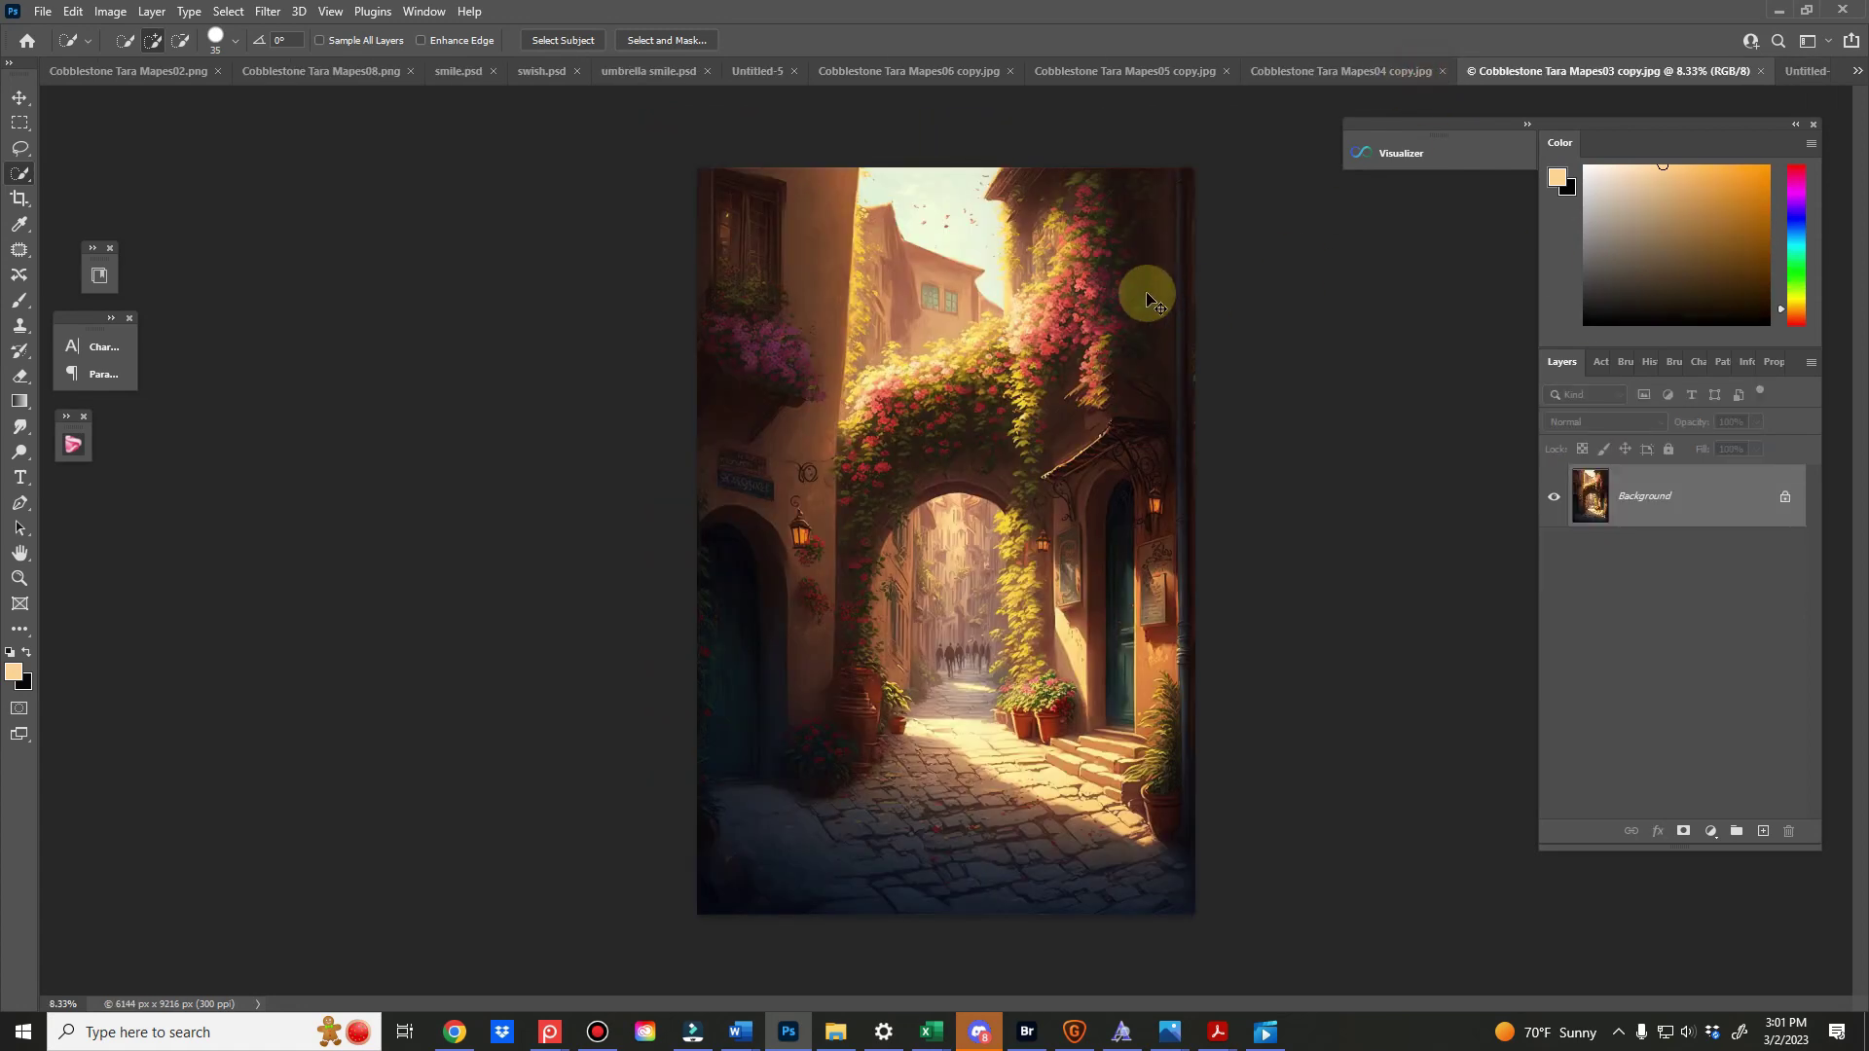
left_click(1805, 71)
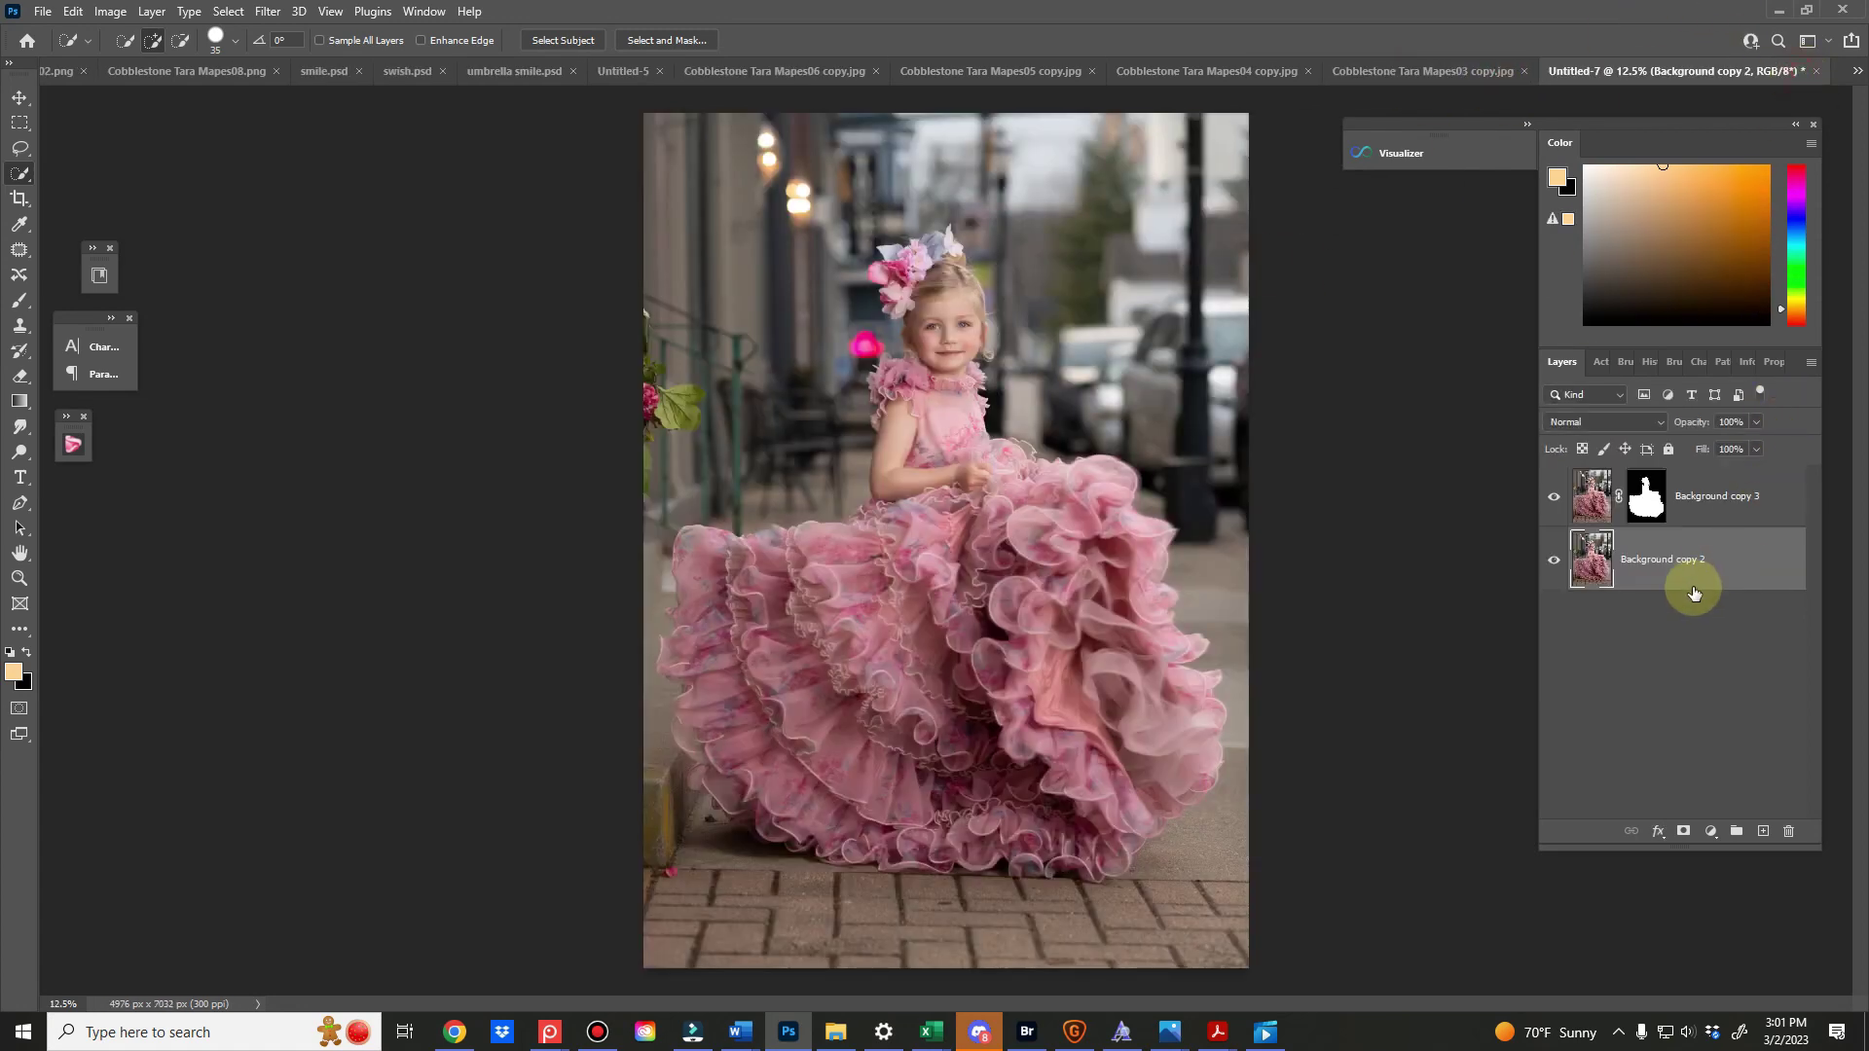
key("ctrl+v")
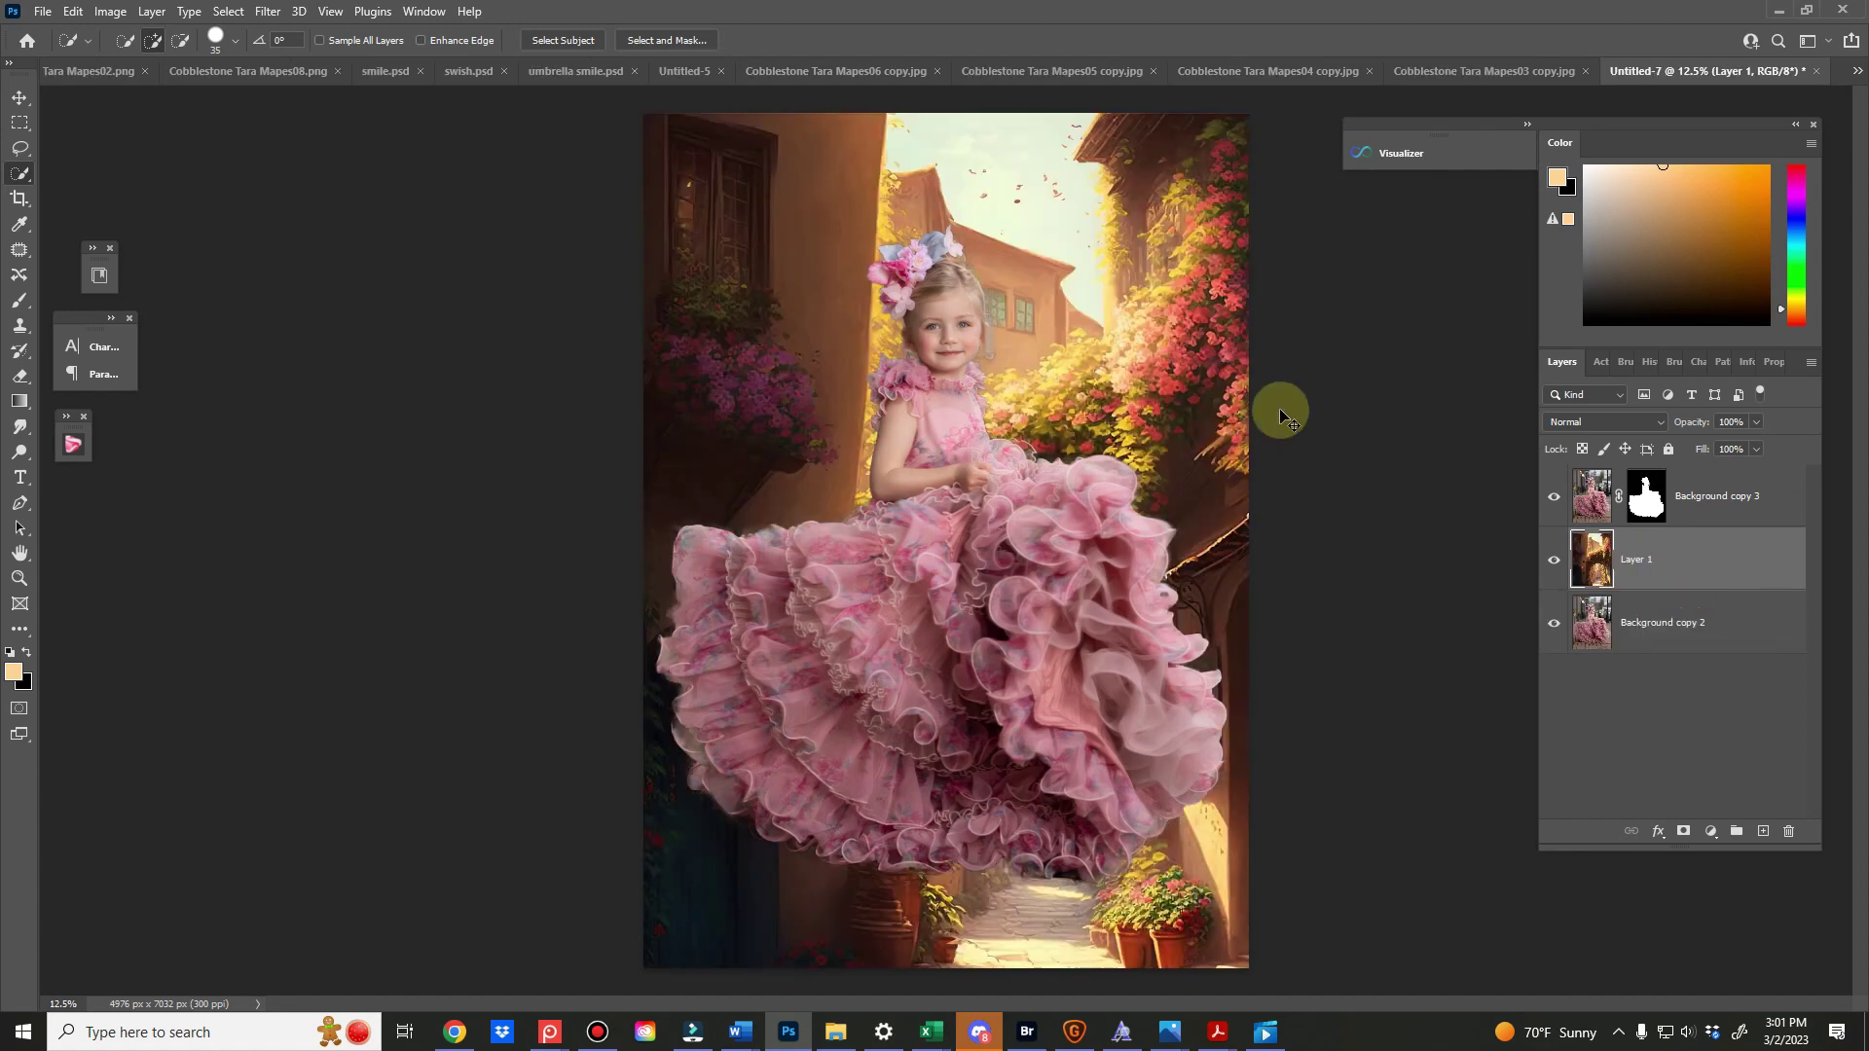
Scale the alley to about 98%, flip it horizontally and stretch it to fill the frame
key("ctrl+t")
left_click_drag(659, 75, 463, 113)
key("ctrl+minus")
left_click_drag(676, 344, 704, 412)
right_click(926, 447)
left_click(993, 846)
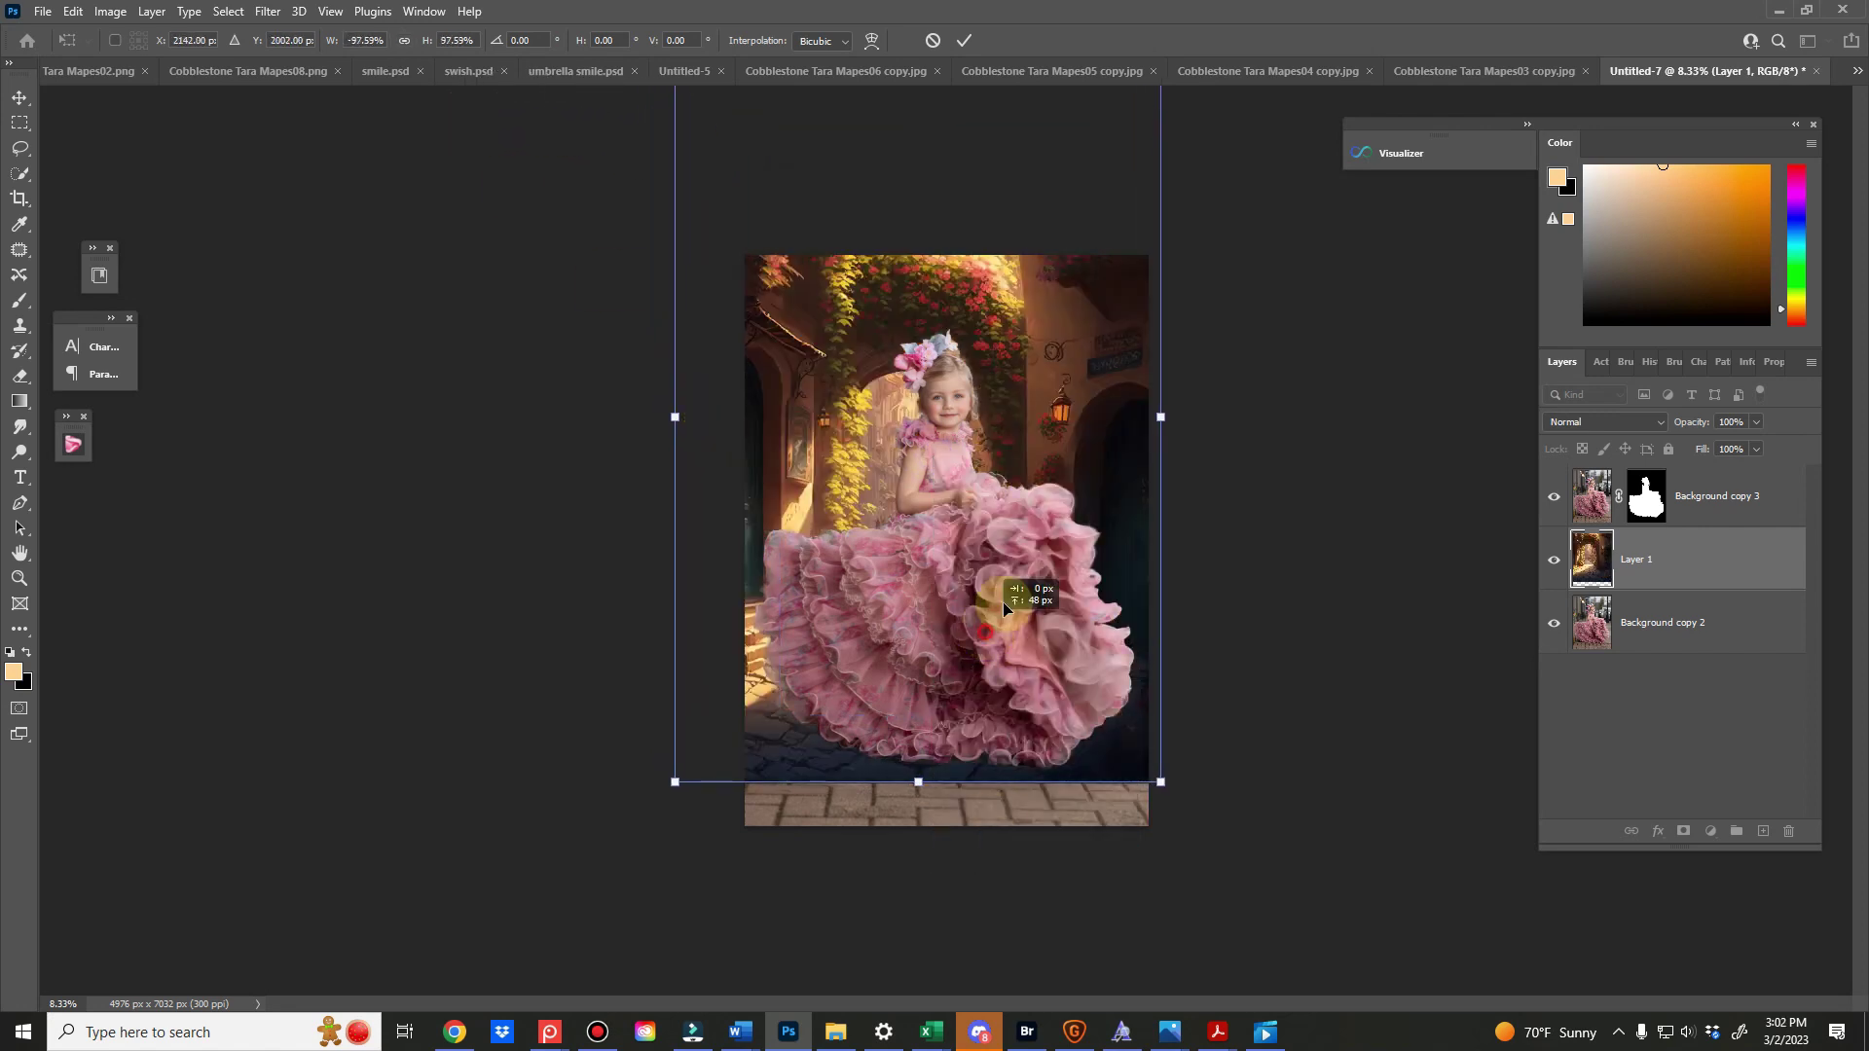
left_click_drag(1013, 601, 1047, 551)
left_click_drag(1191, 743, 1211, 748)
left_click_drag(1189, 371, 1246, 365)
left_click_drag(1101, 467, 1073, 446)
left_click(964, 40)
key("w")
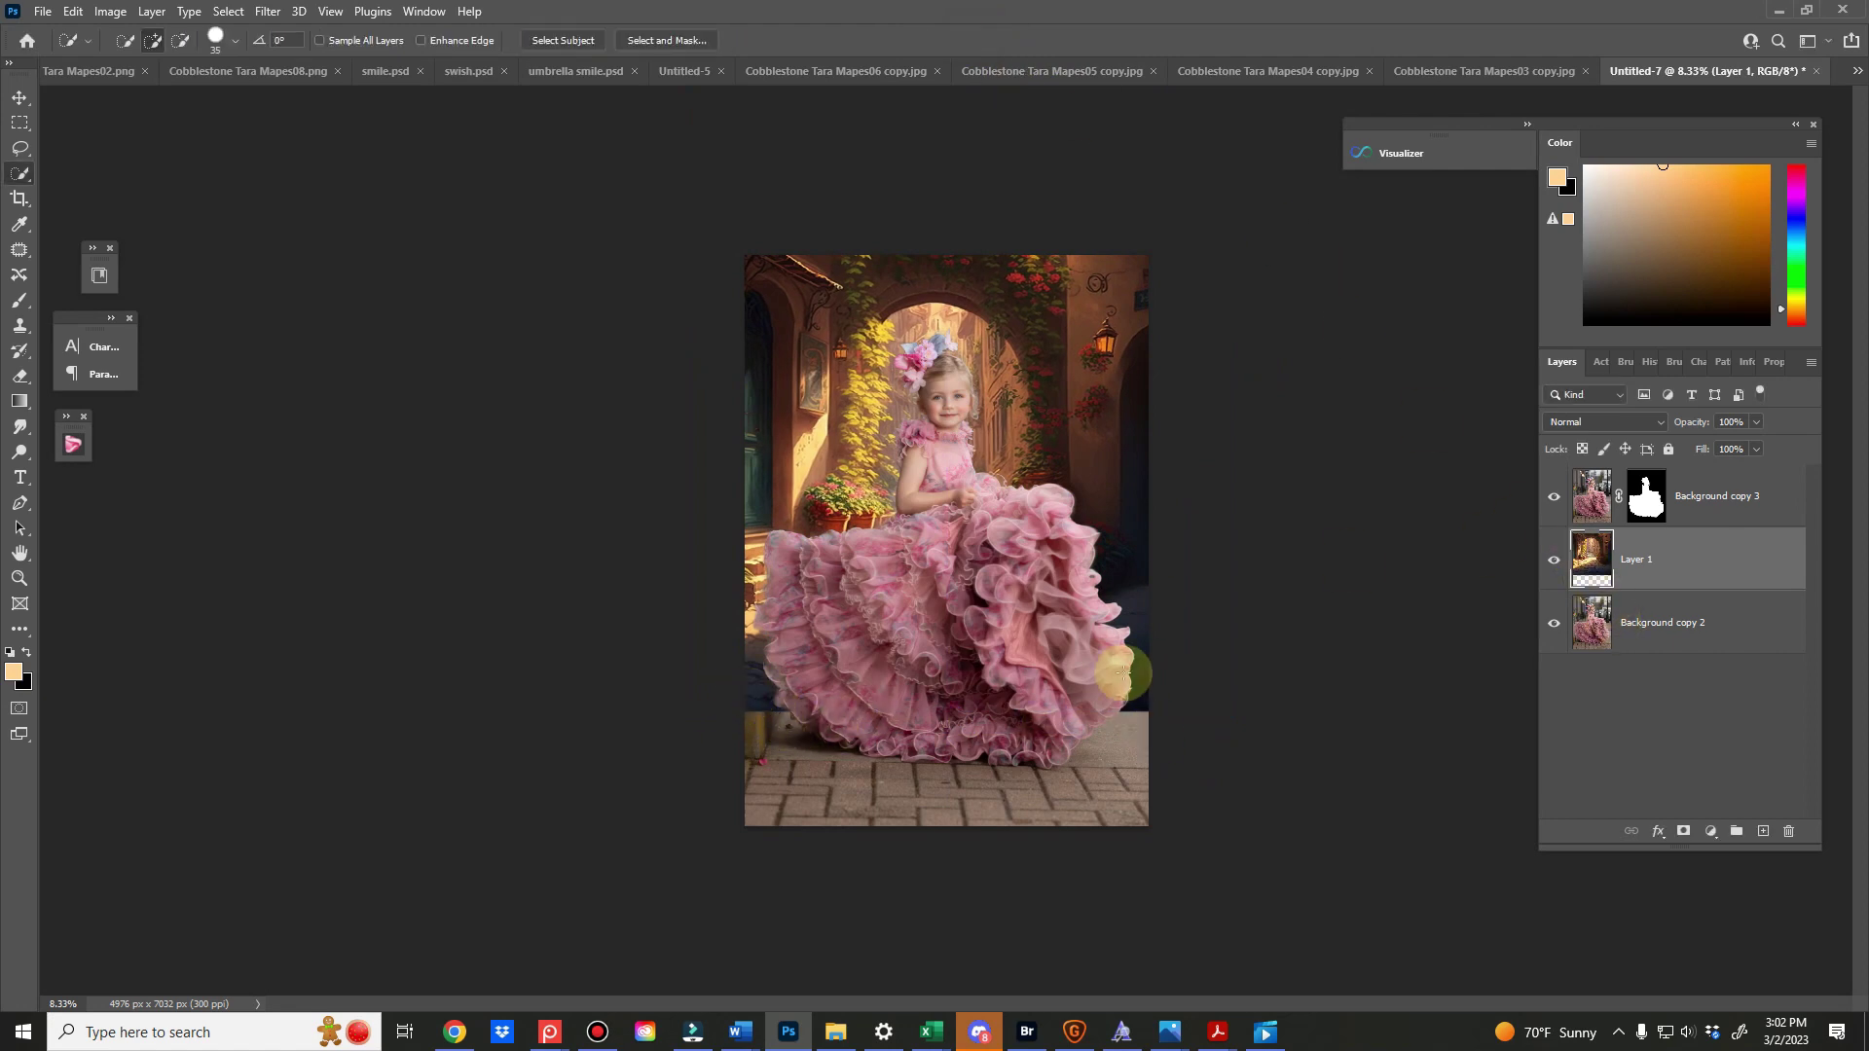
Add a mask to the alley layer and paint out its bottom so the brick sidewalk shows
left_click(1683, 831)
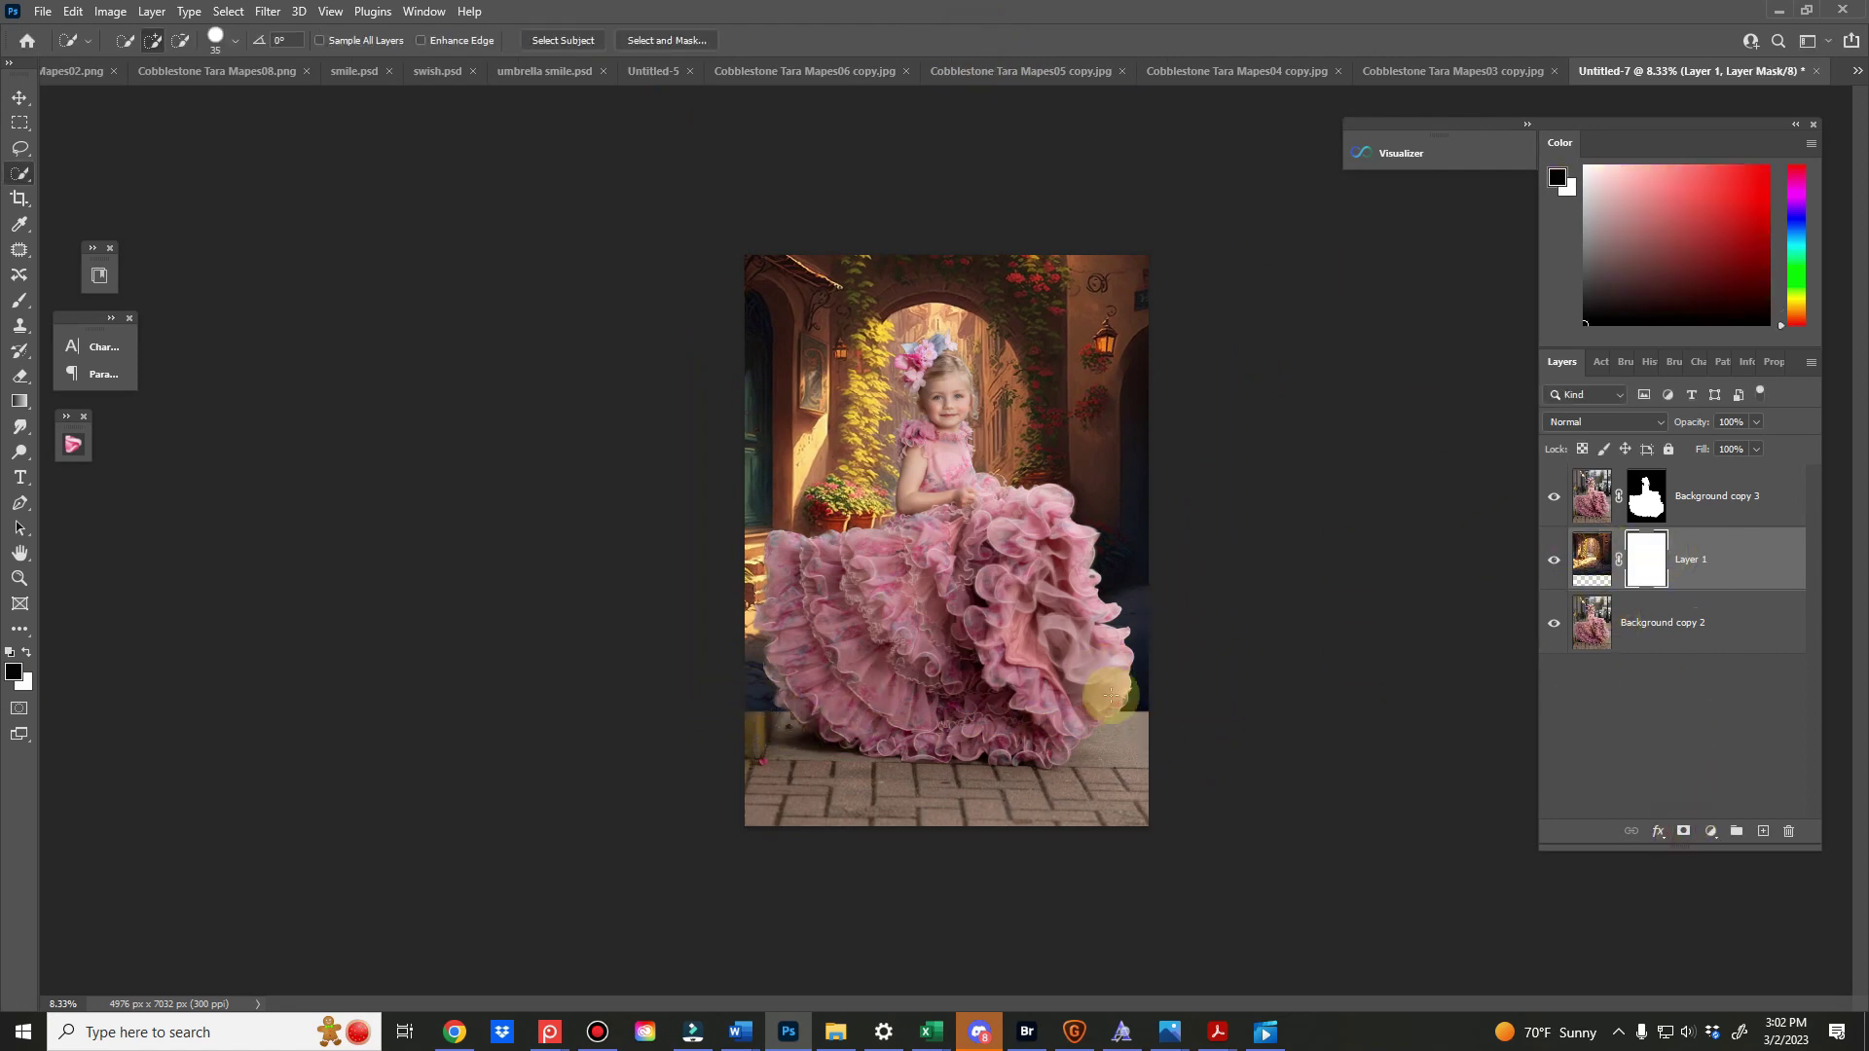
left_click(19, 299)
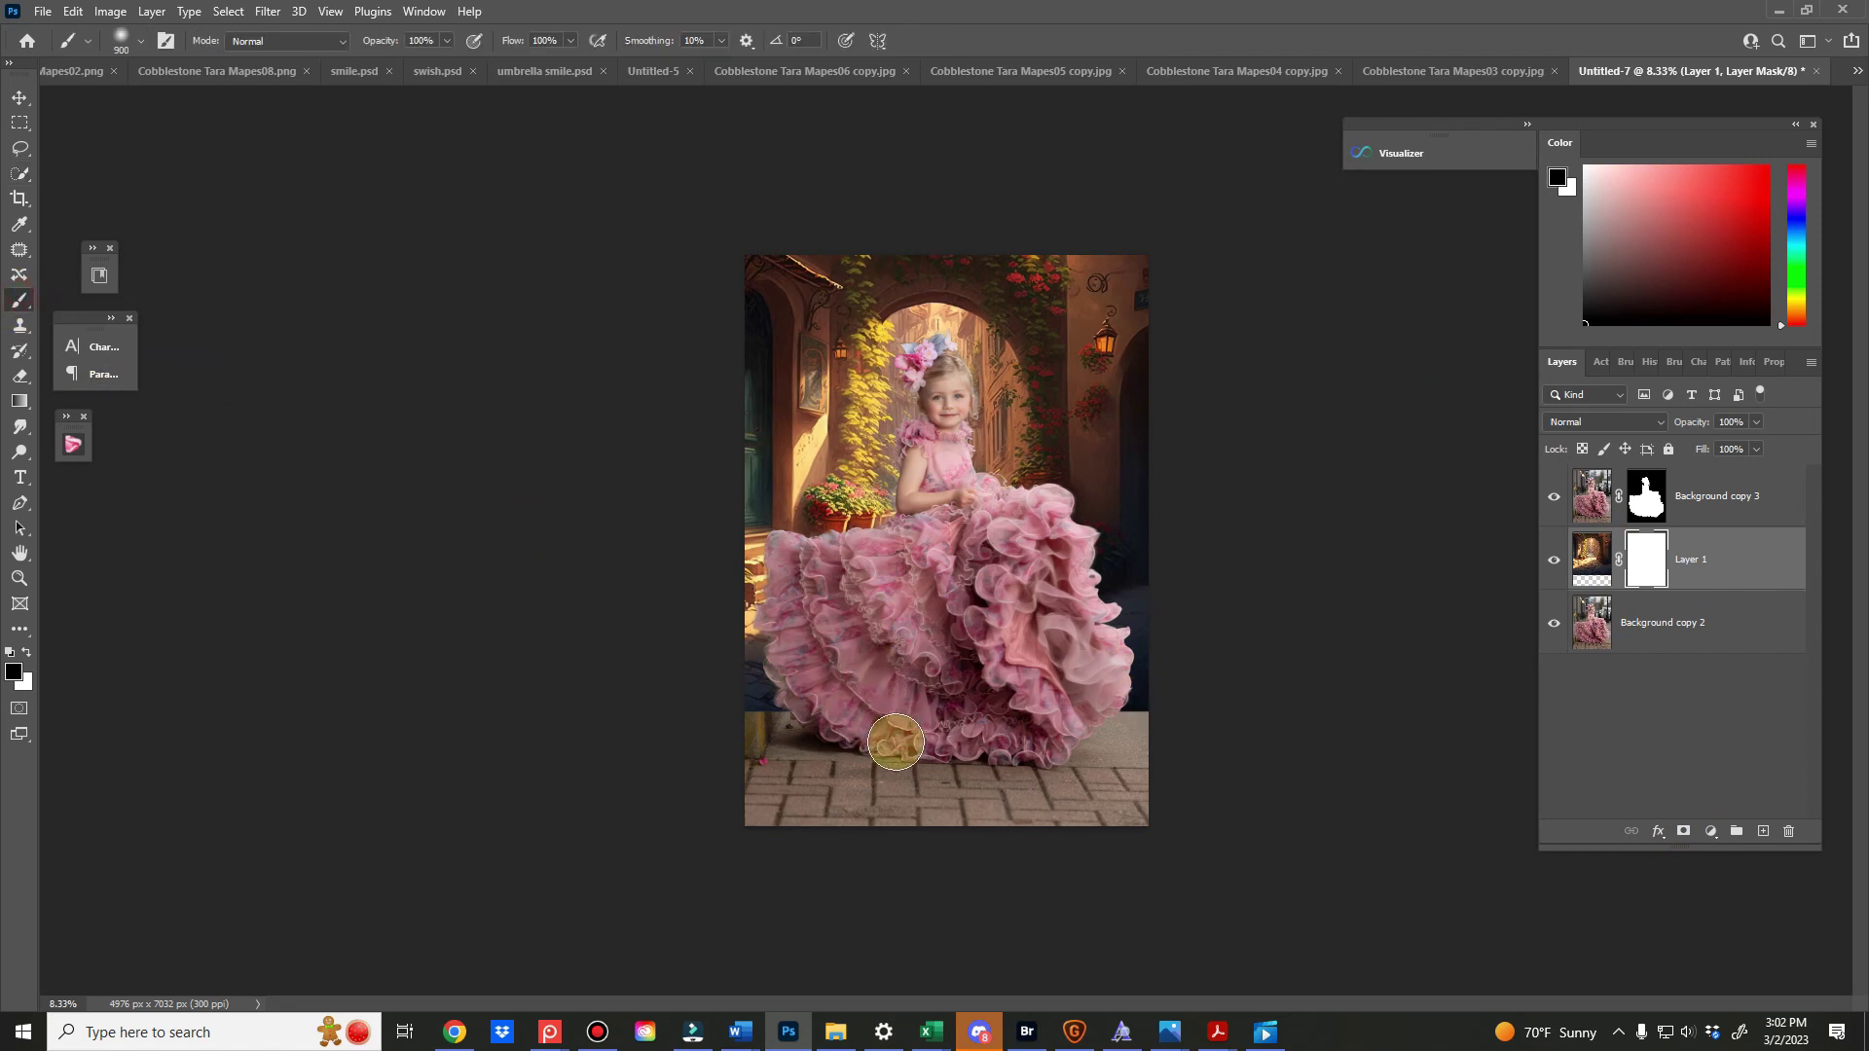
mouse_move(881, 730)
left_mouse_down()
mouse_move(694, 723)
mouse_move(696, 692)
mouse_move(890, 718)
mouse_move(1252, 710)
mouse_move(1084, 688)
mouse_move(1200, 648)
mouse_move(1112, 651)
mouse_move(1156, 729)
mouse_move(1123, 752)
mouse_move(753, 735)
mouse_move(809, 721)
mouse_move(810, 748)
mouse_move(810, 699)
mouse_move(776, 696)
mouse_move(745, 647)
mouse_move(773, 646)
mouse_move(746, 631)
mouse_move(808, 638)
mouse_move(711, 617)
mouse_move(822, 651)
mouse_move(745, 706)
mouse_move(840, 721)
mouse_move(698, 740)
mouse_move(781, 684)
mouse_move(754, 643)
left_mouse_up()
key("bracketleft")
key("bracketleft")
key("bracketleft")
key("bracketleft")
key("bracketleft")
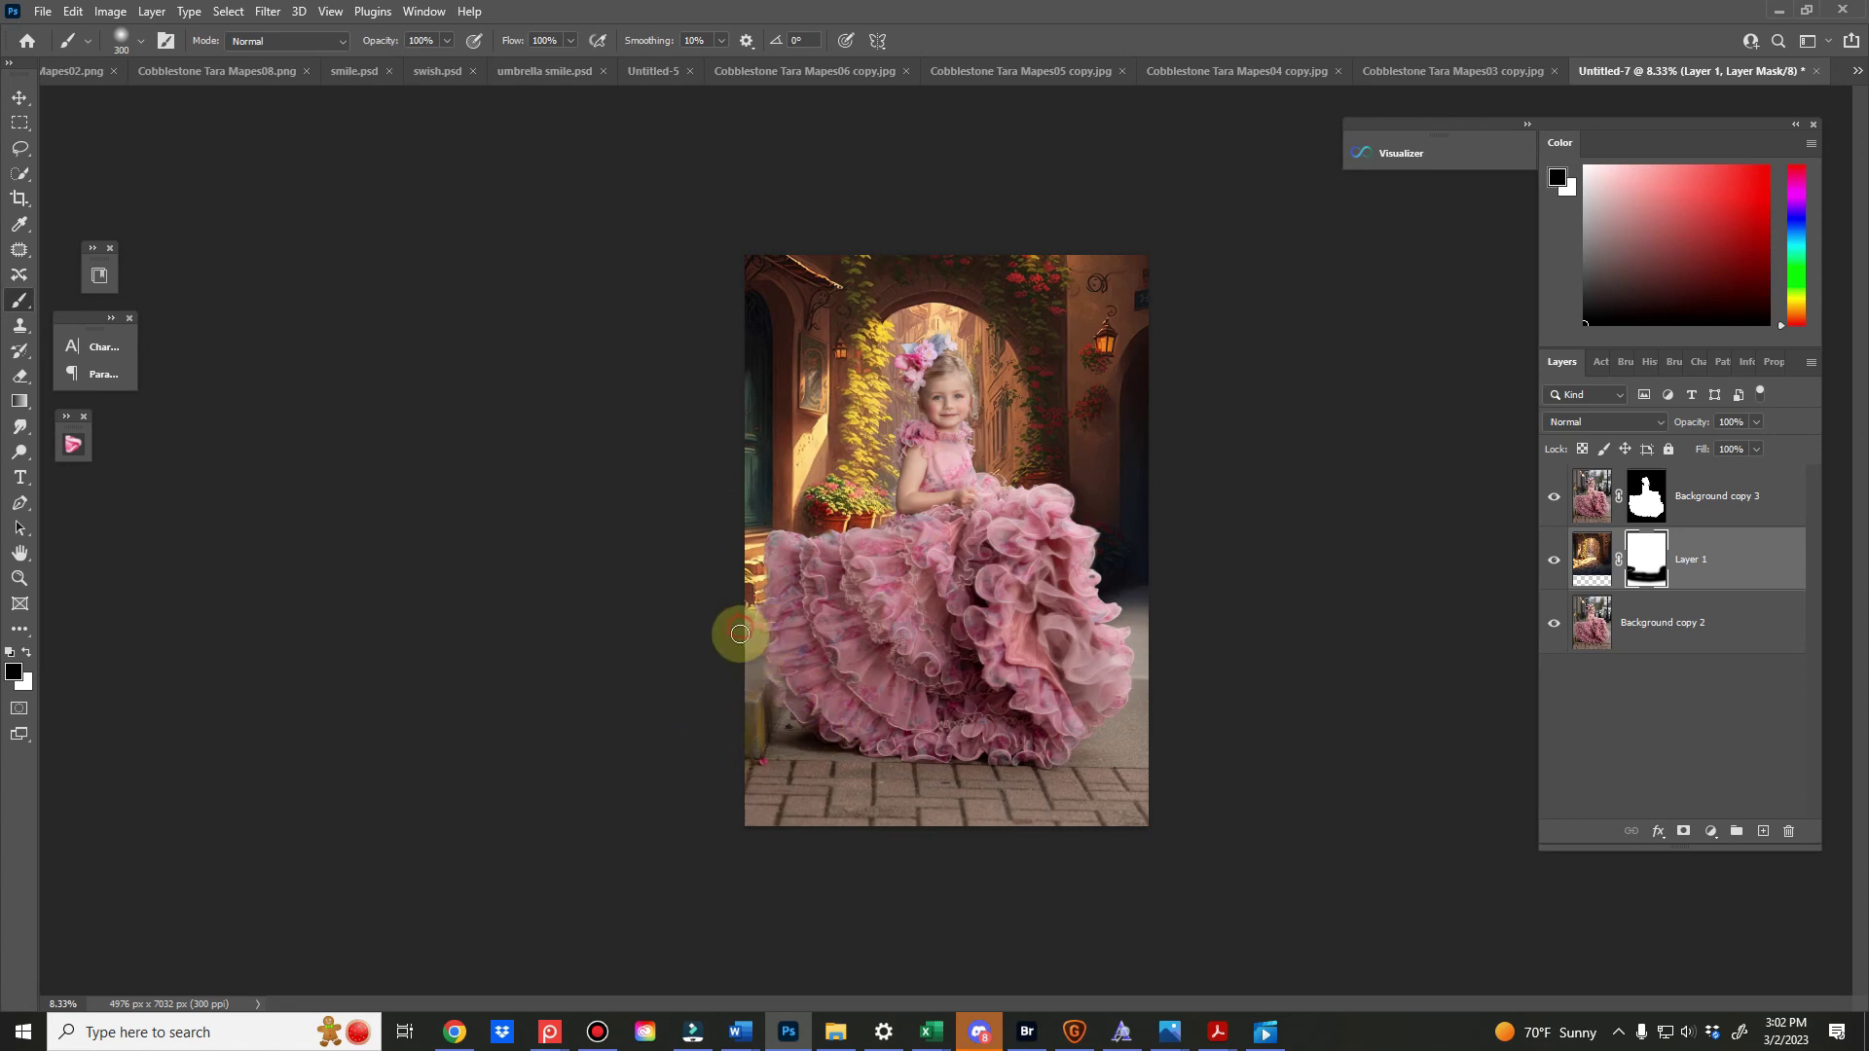
Target Layer 1's pixels and launch the Camera Raw Filter on it
left_click(1591, 559)
left_click(268, 11)
left_click(350, 155)
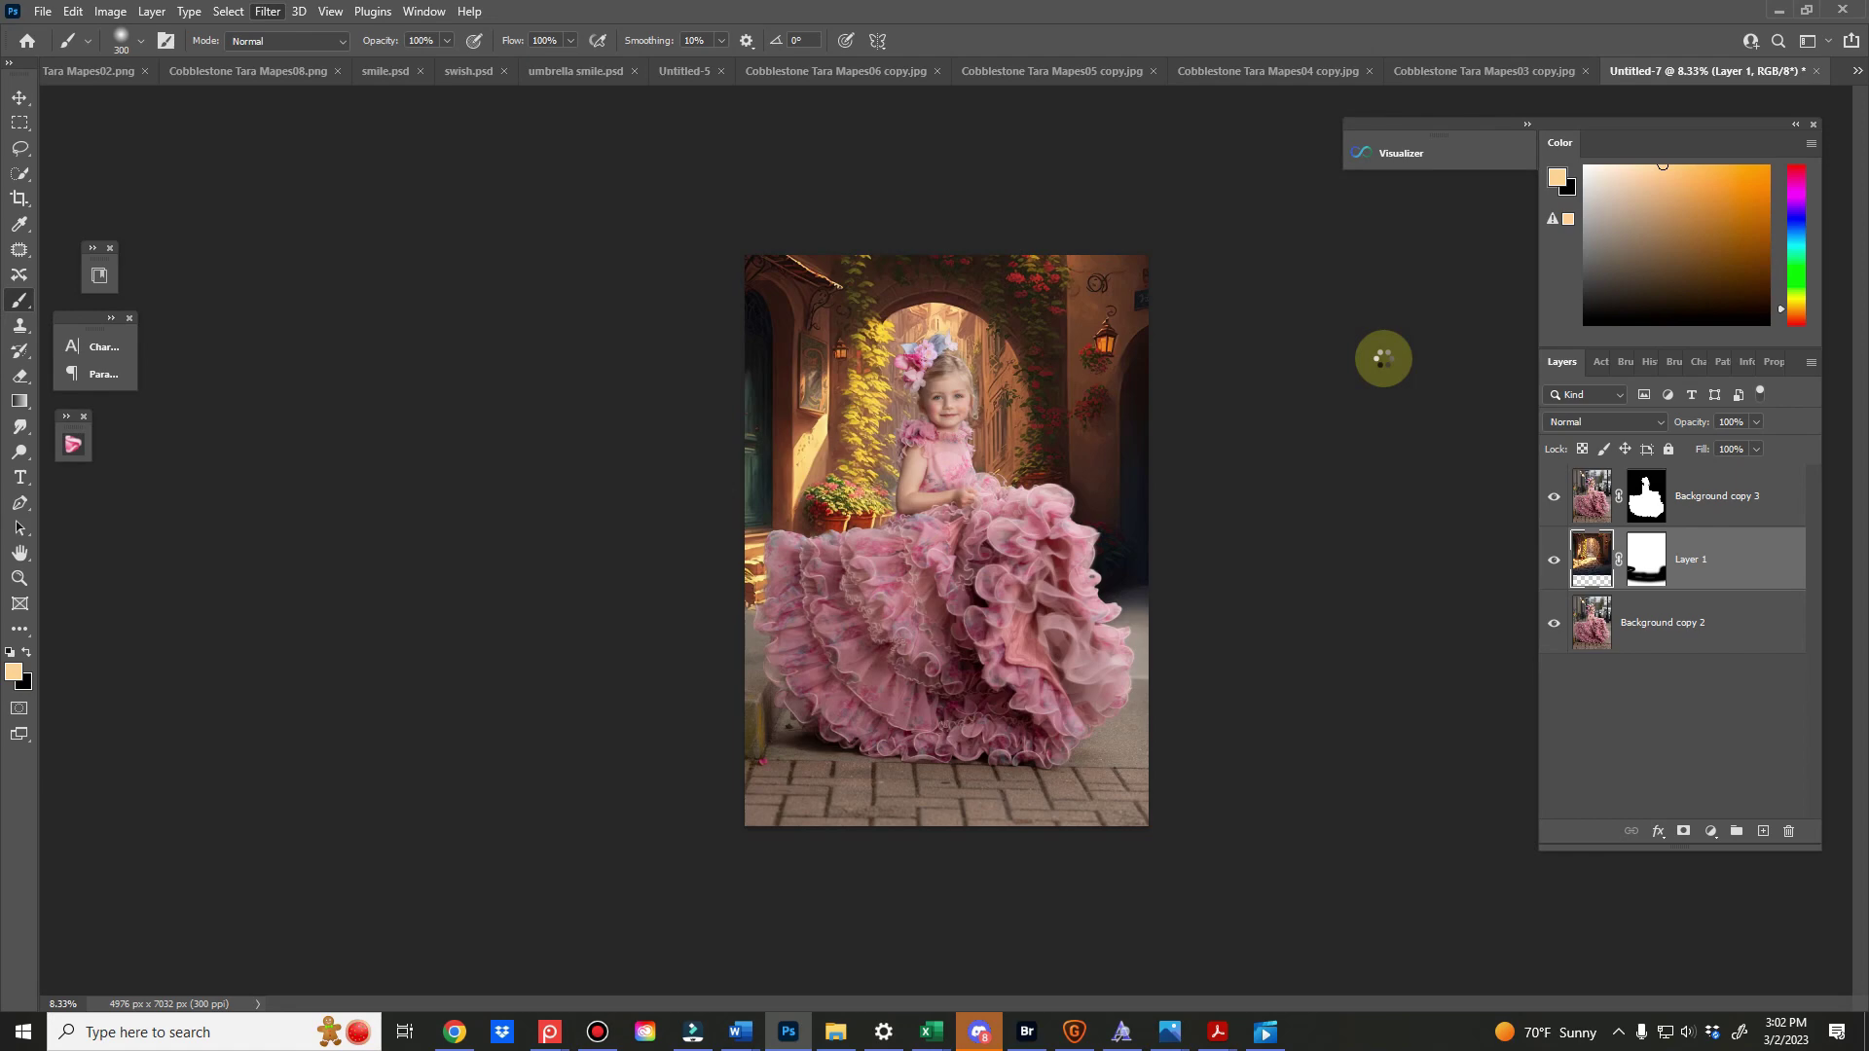
Brighten the alley's shadows to +95 and check the result against the composite
left_click_drag(1592, 669, 1553, 644)
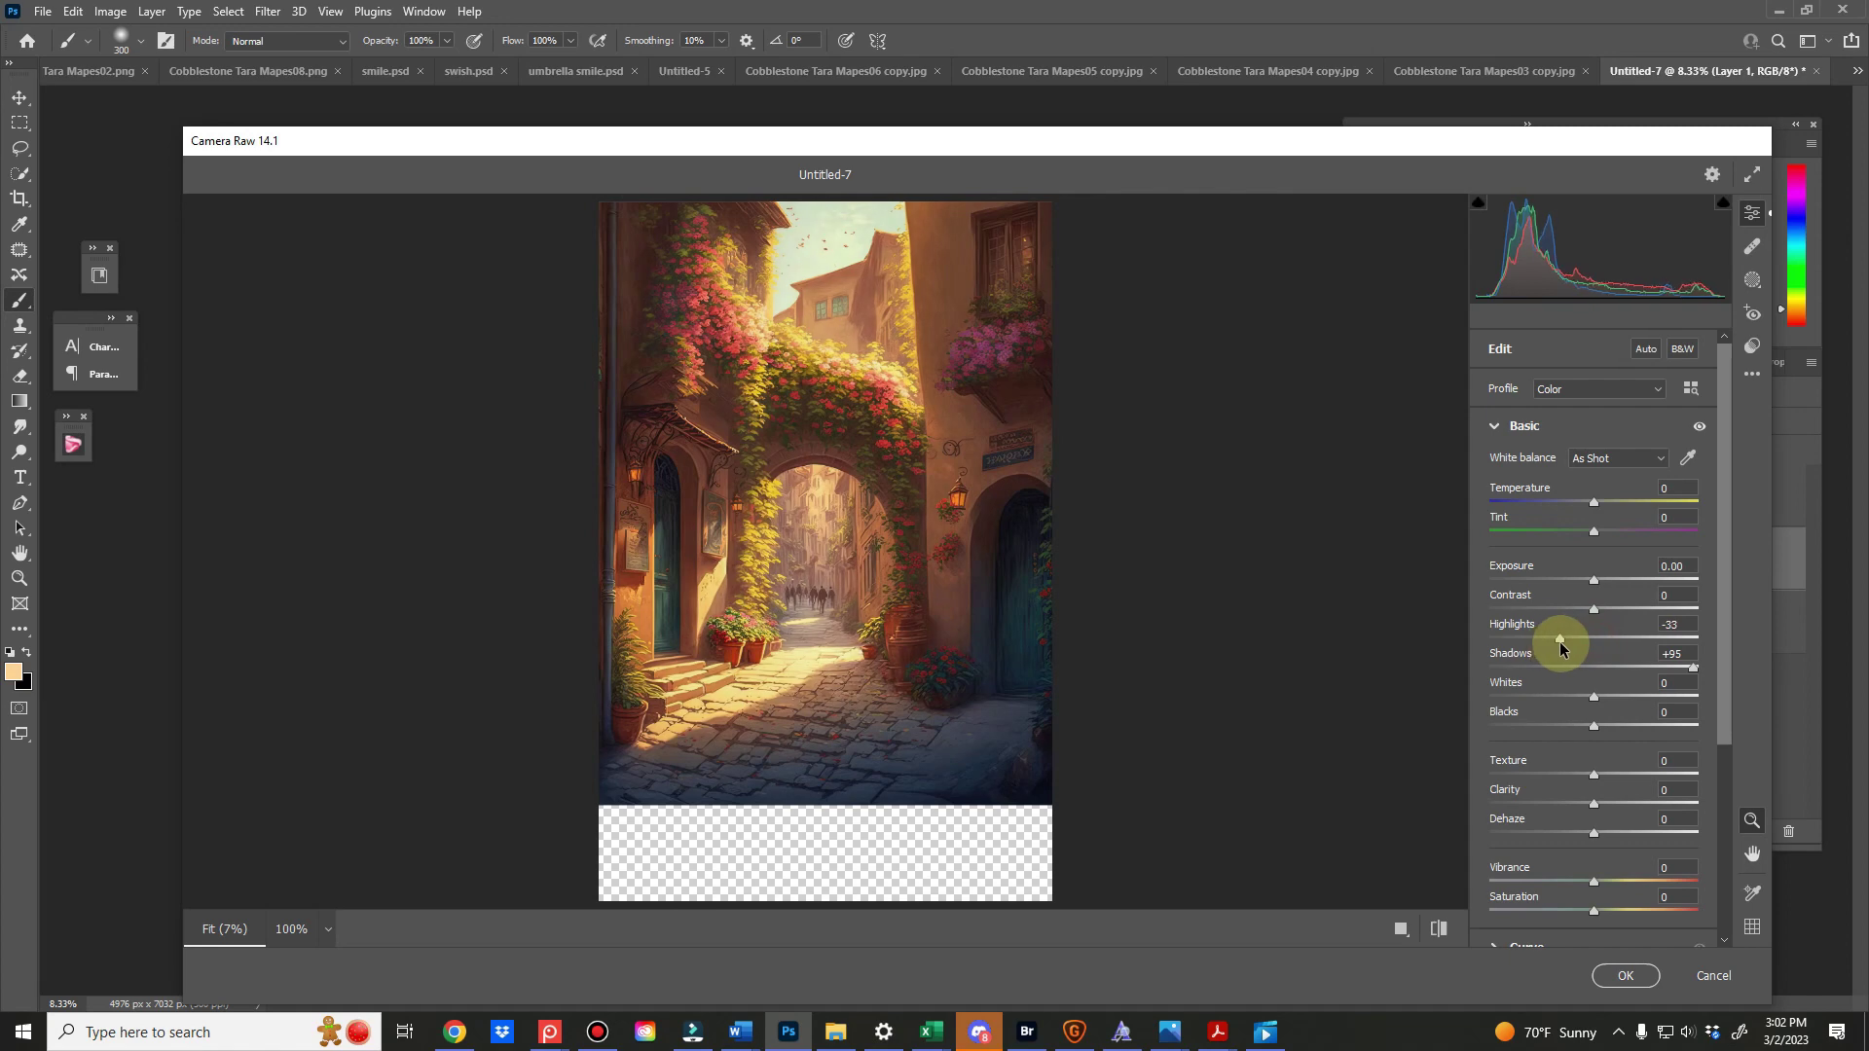
scroll(1601, 822, "down", 5)
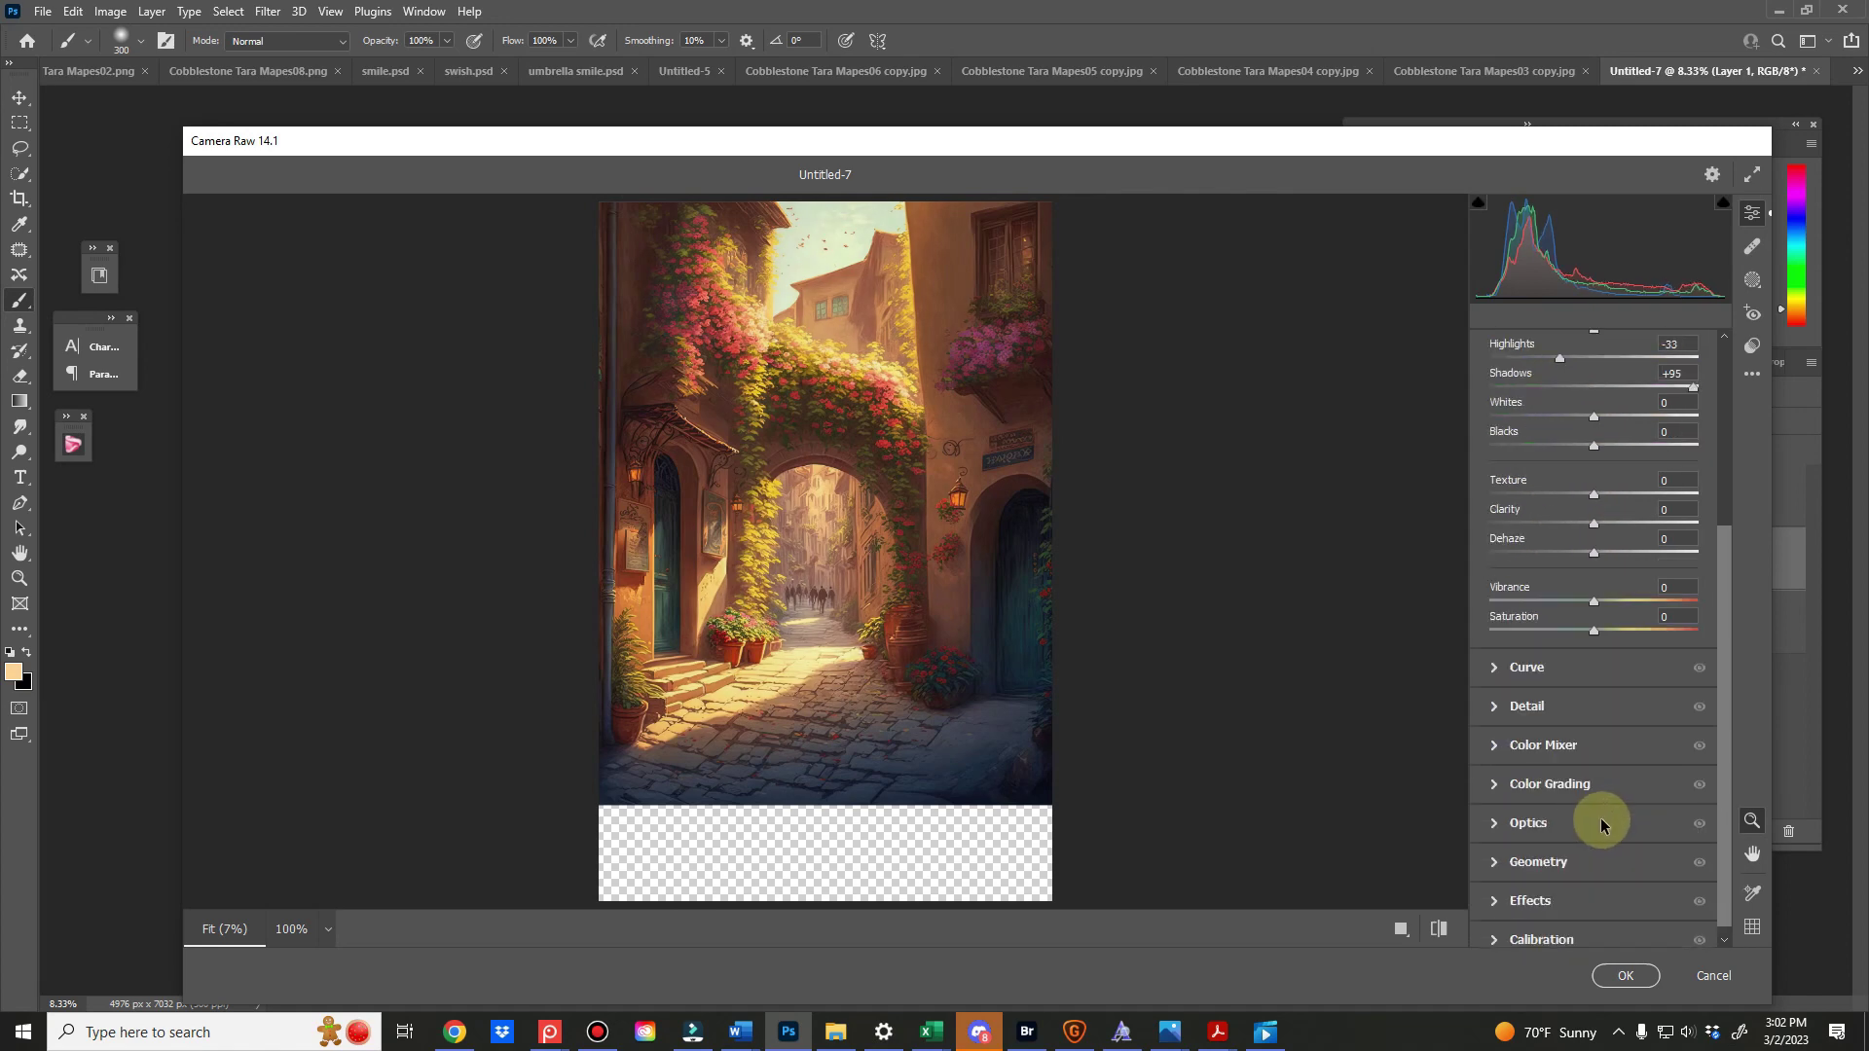
left_click_drag(1017, 145, 1002, 666)
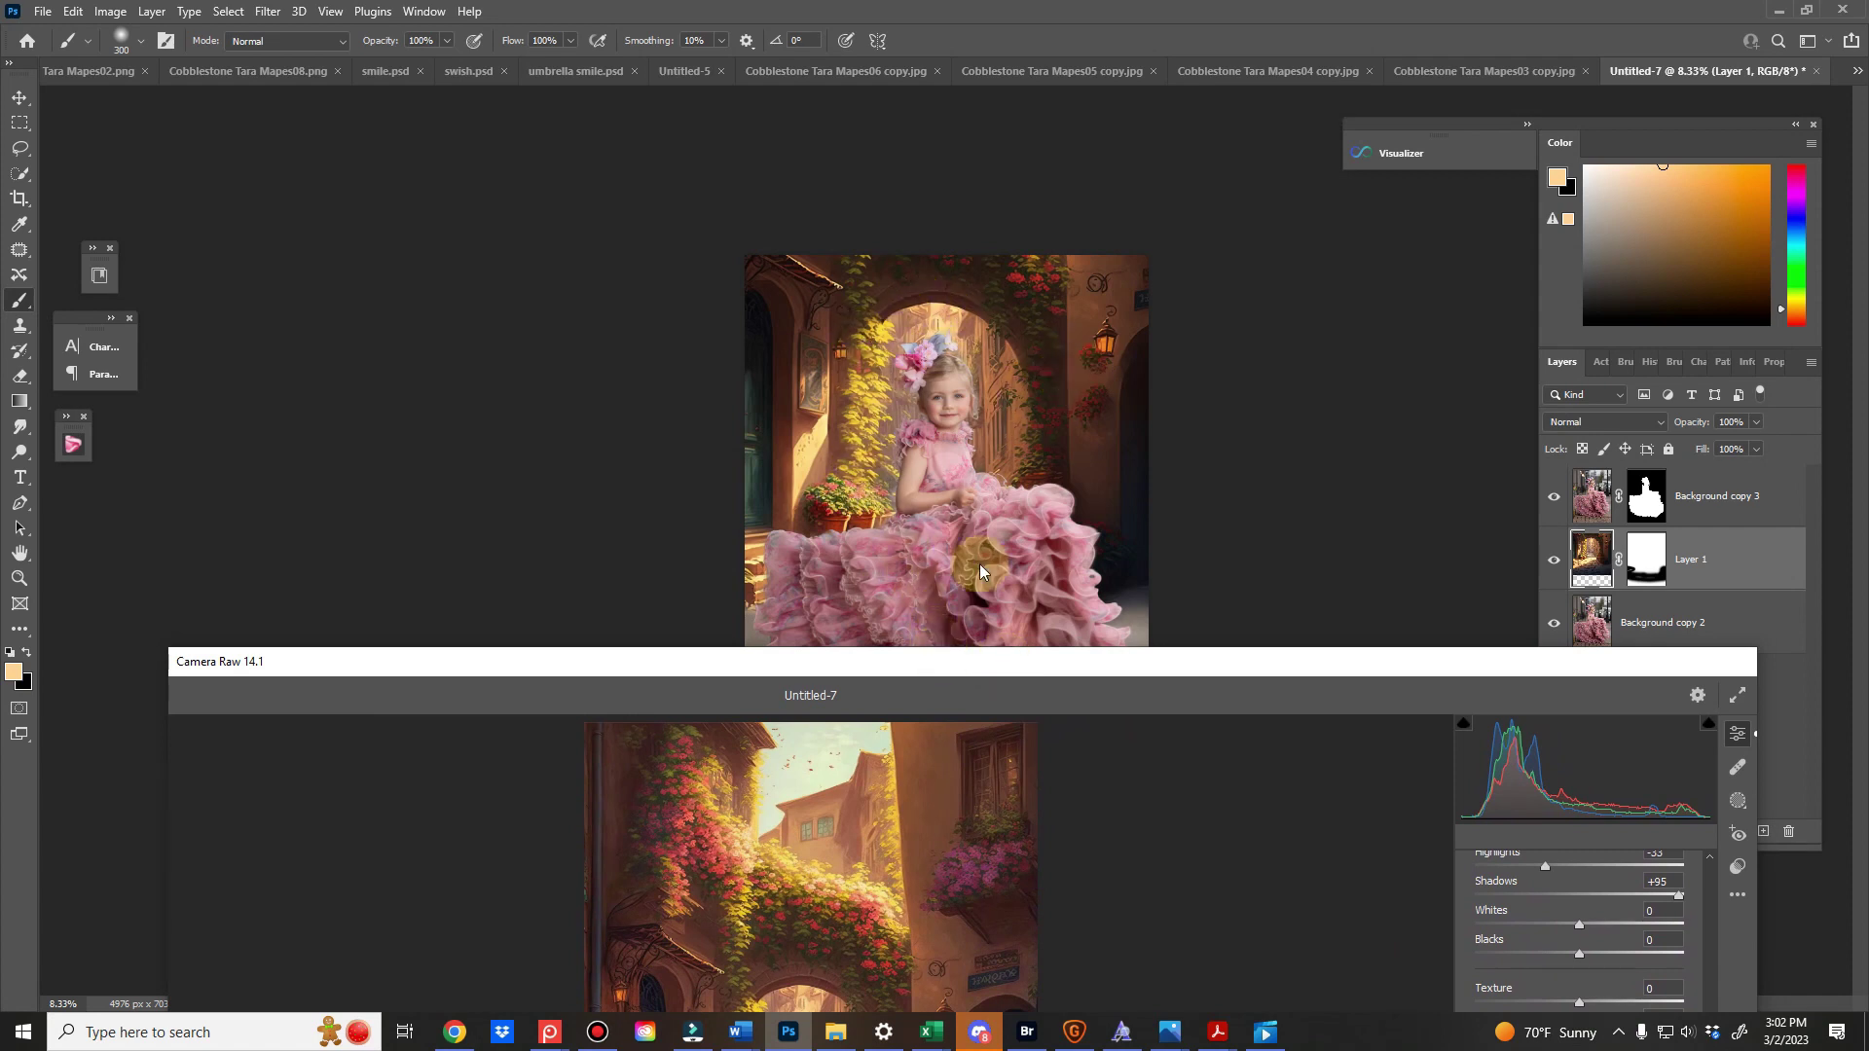
left_click_drag(945, 663, 957, 153)
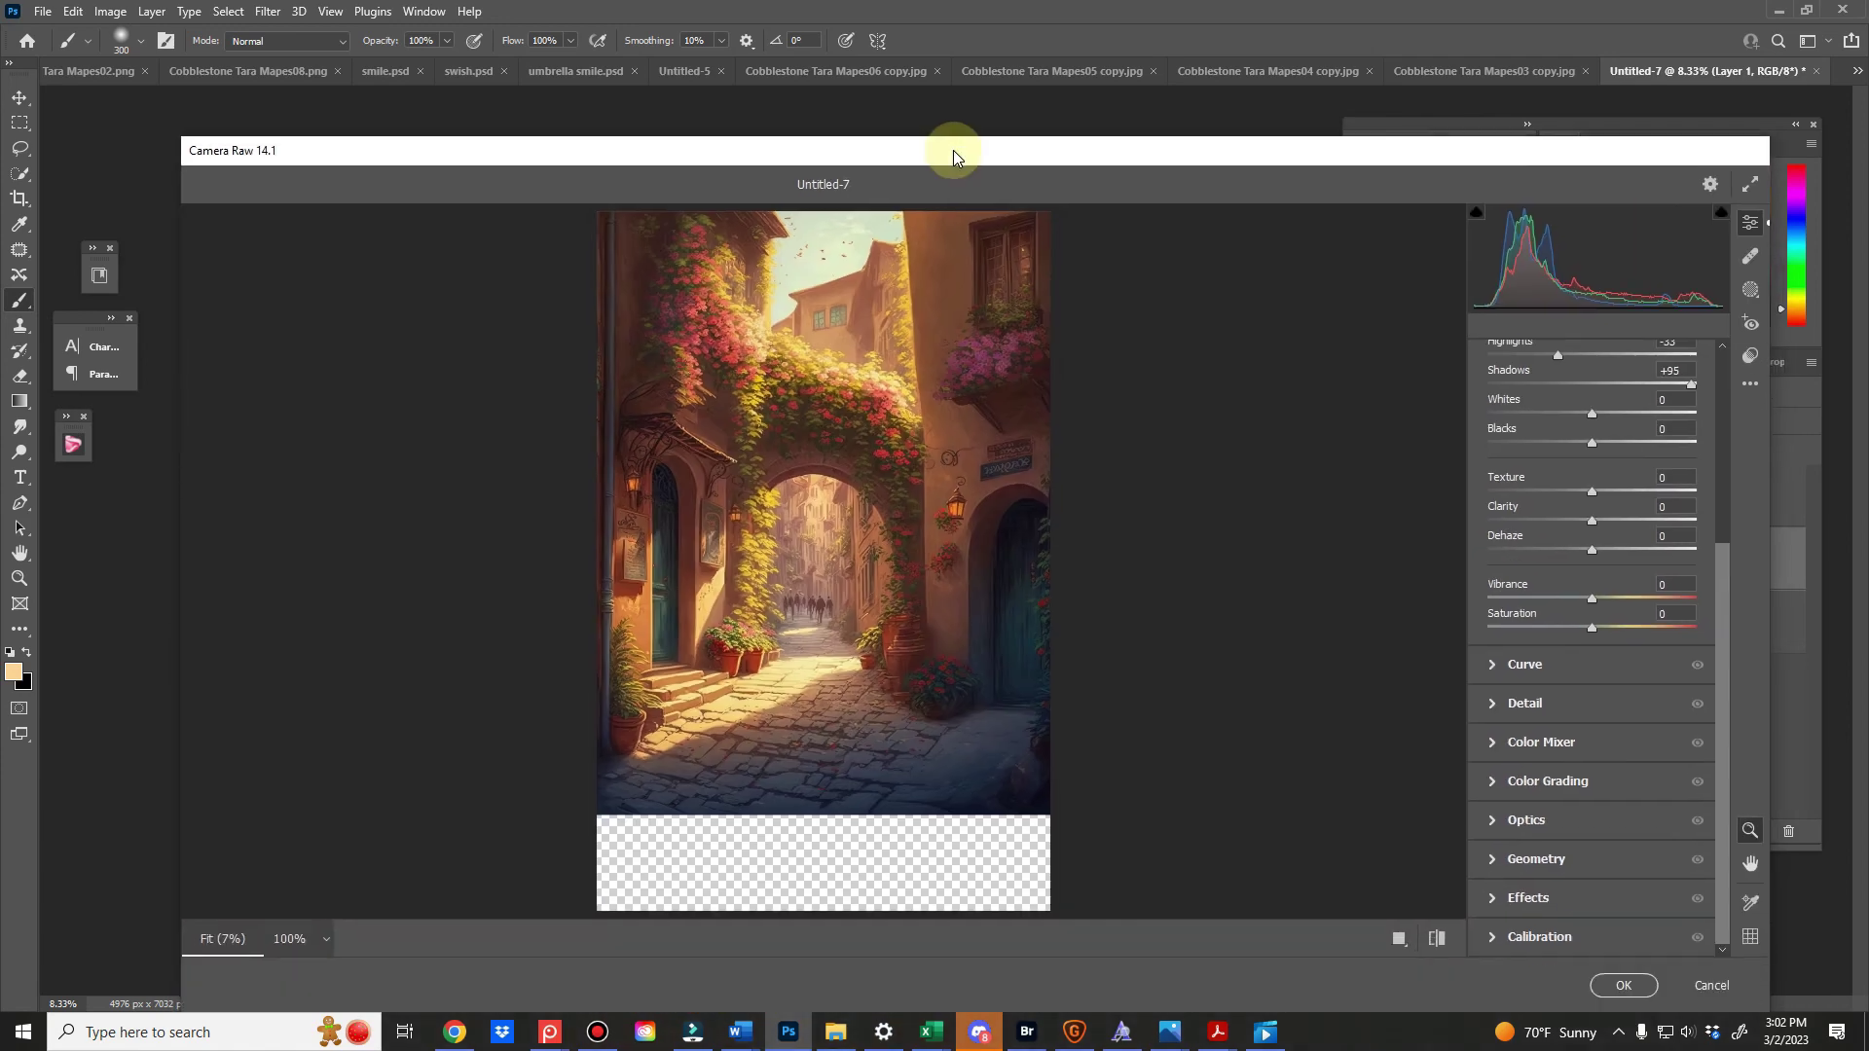
In Color Mixer, desaturate Yellows -56 and Oranges -18, and shift Reds, Magentas and Oranges (+11) hue
left_click(1494, 740)
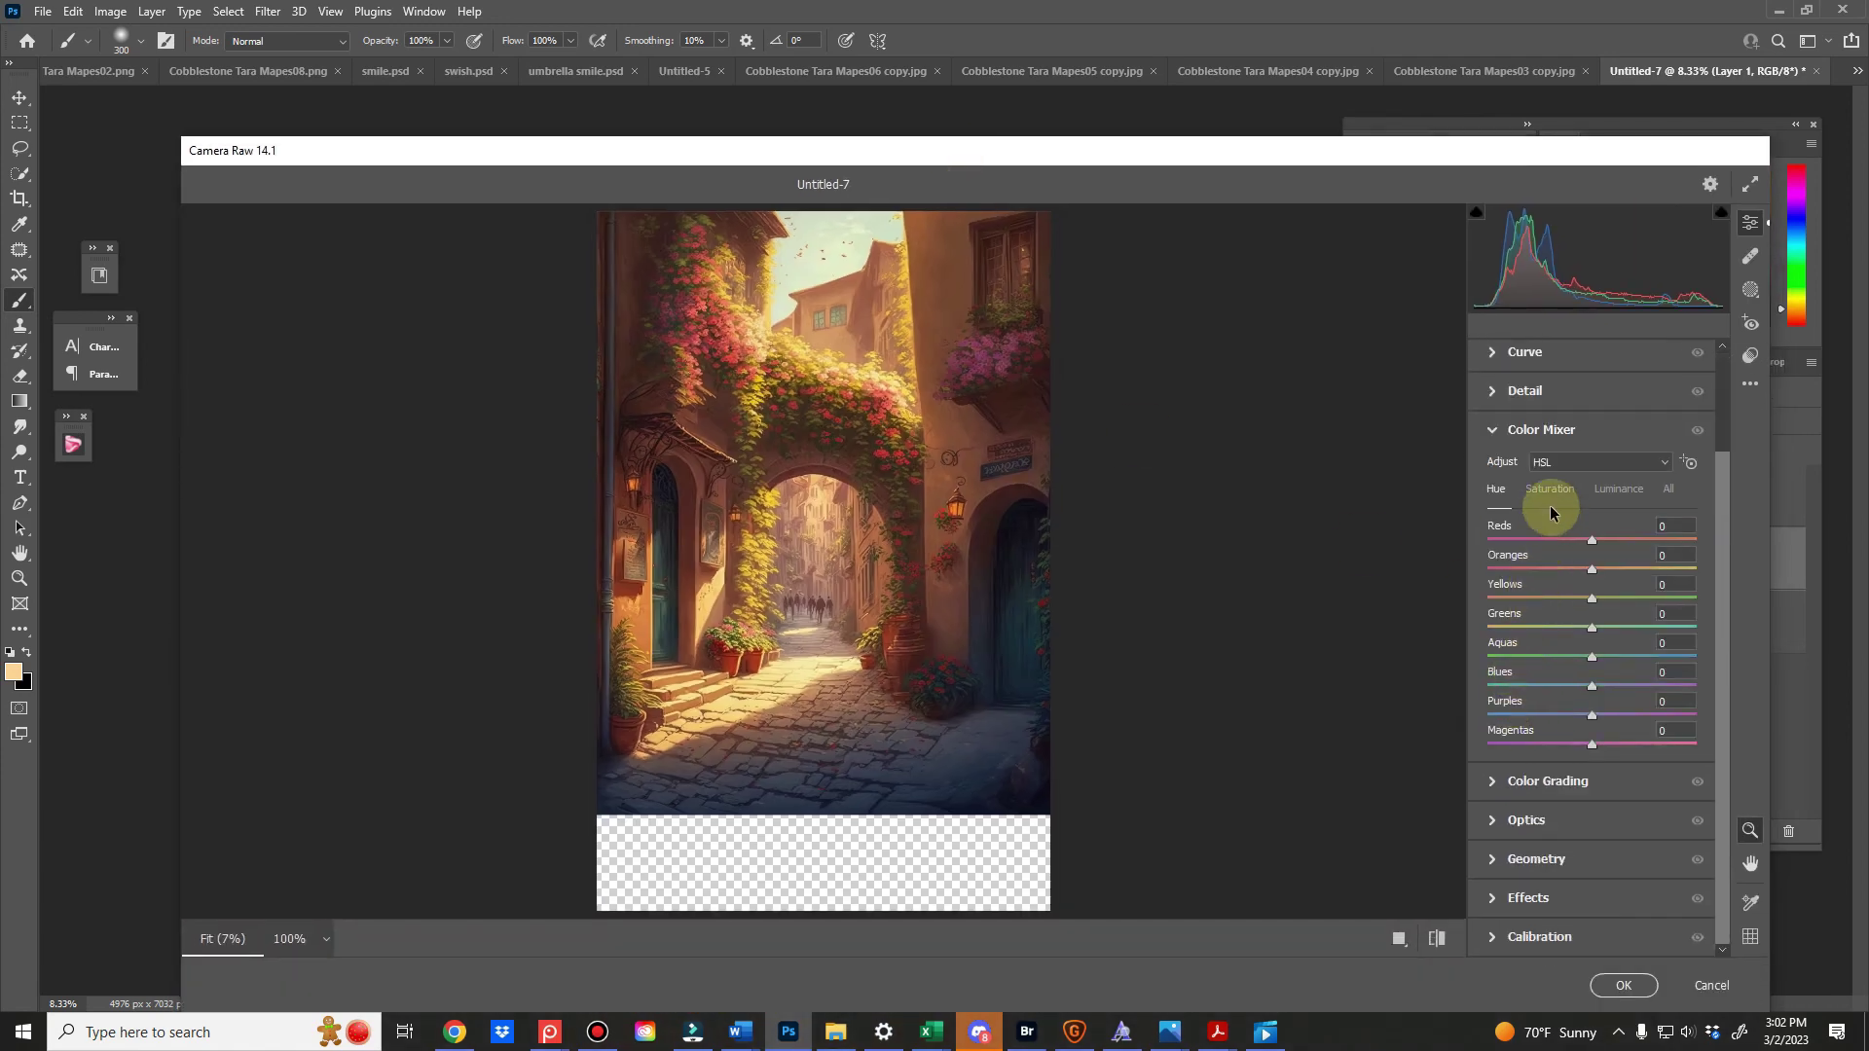
left_click(1550, 489)
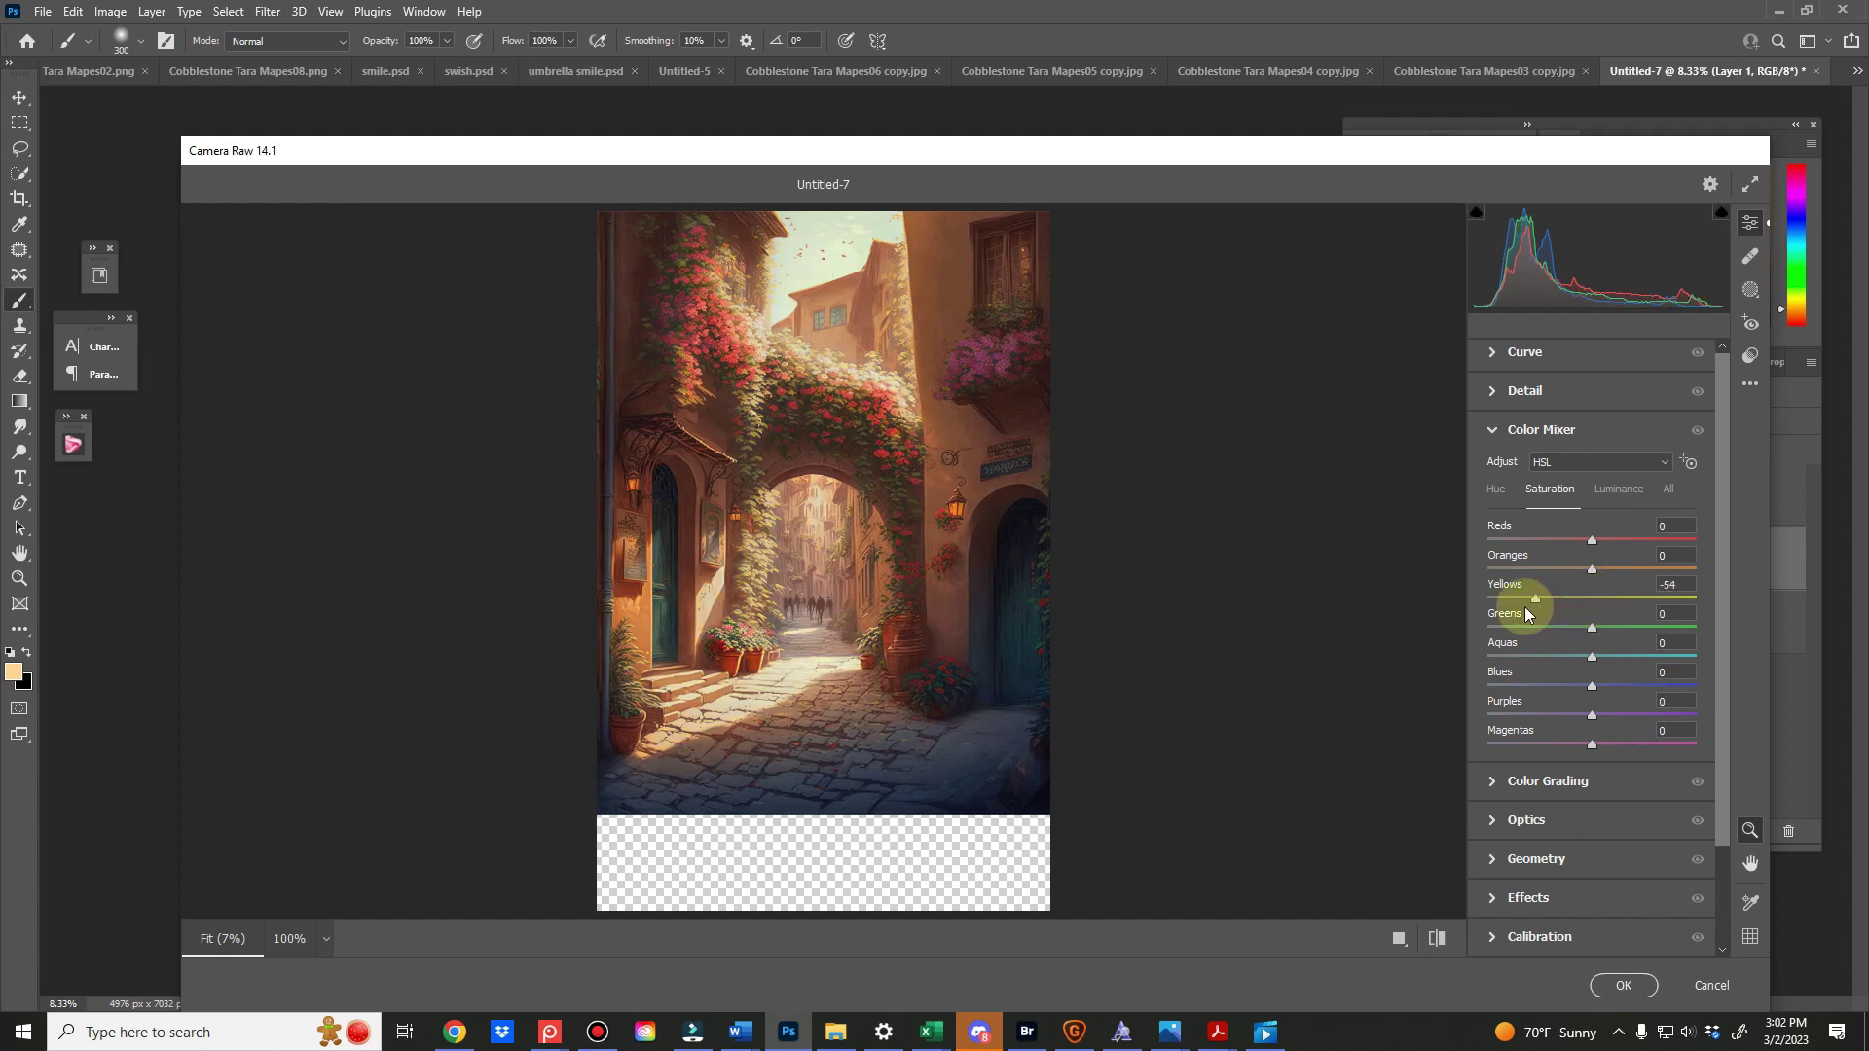
left_click_drag(1518, 607, 1535, 603)
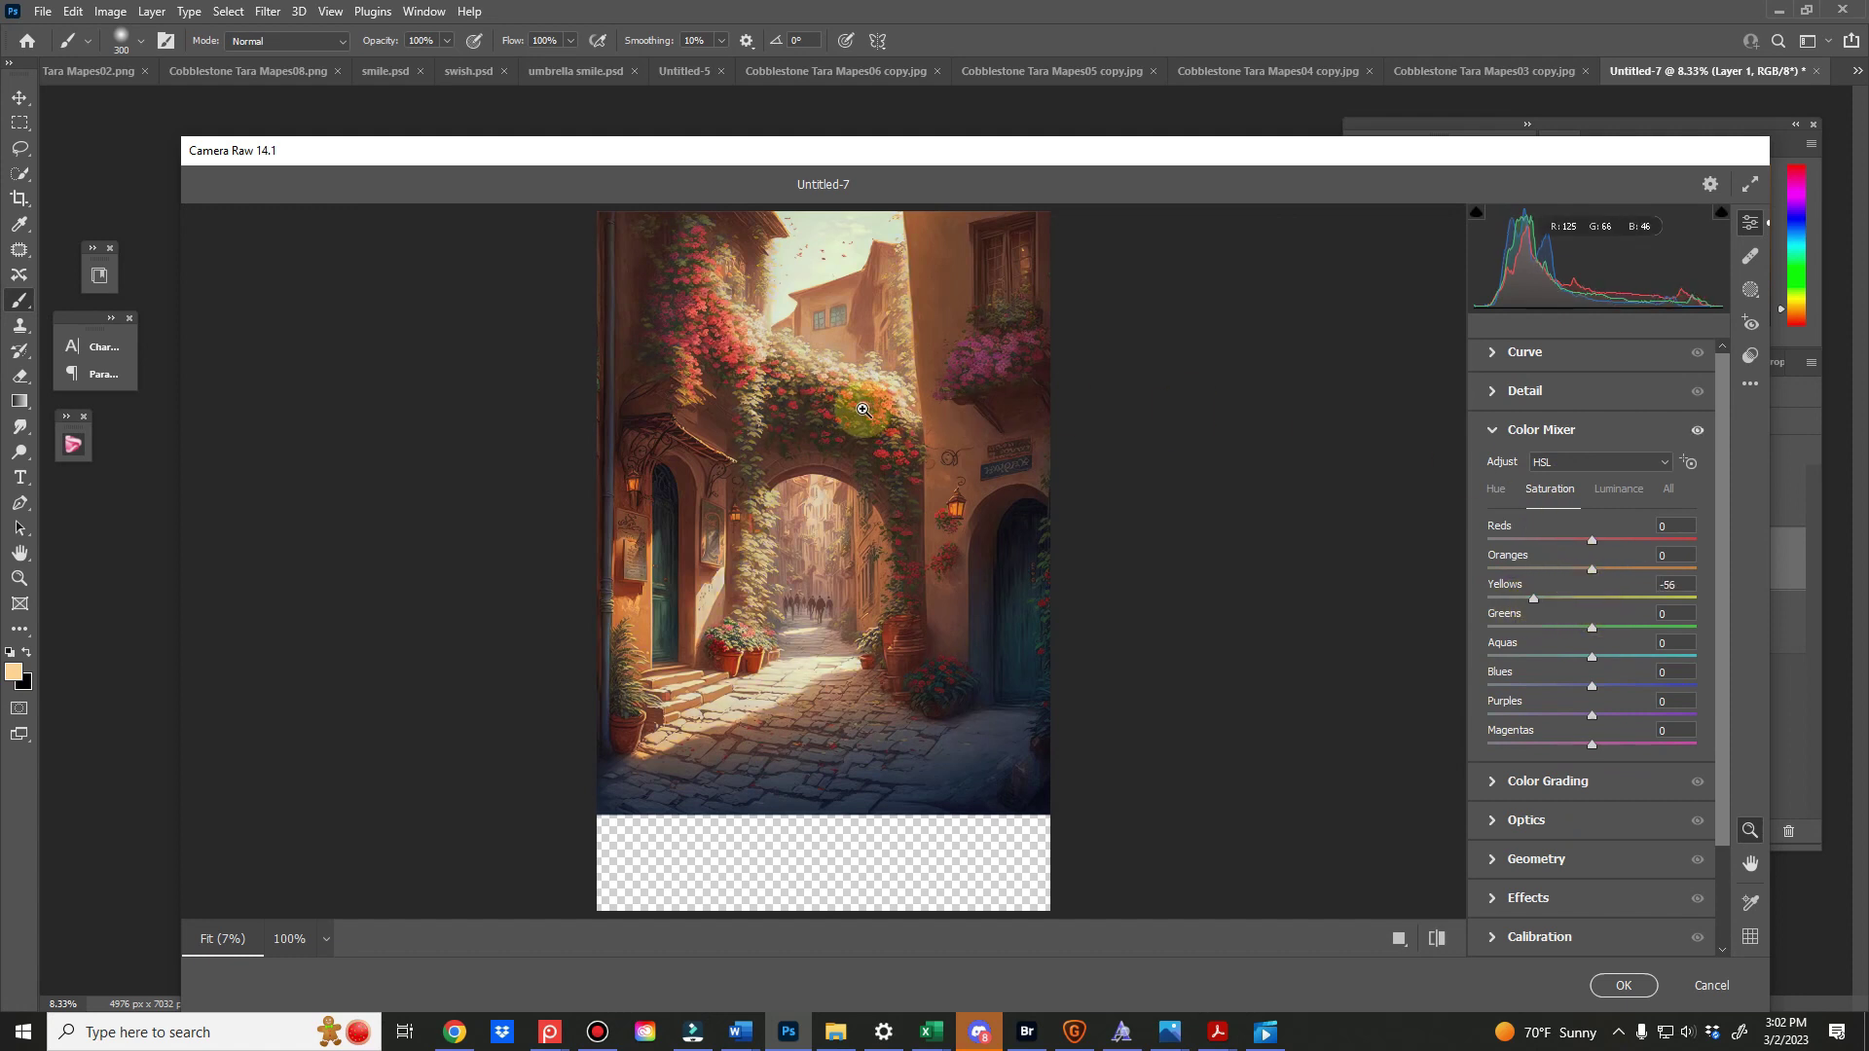
left_click(1498, 490)
left_click_drag(1593, 540, 1543, 540)
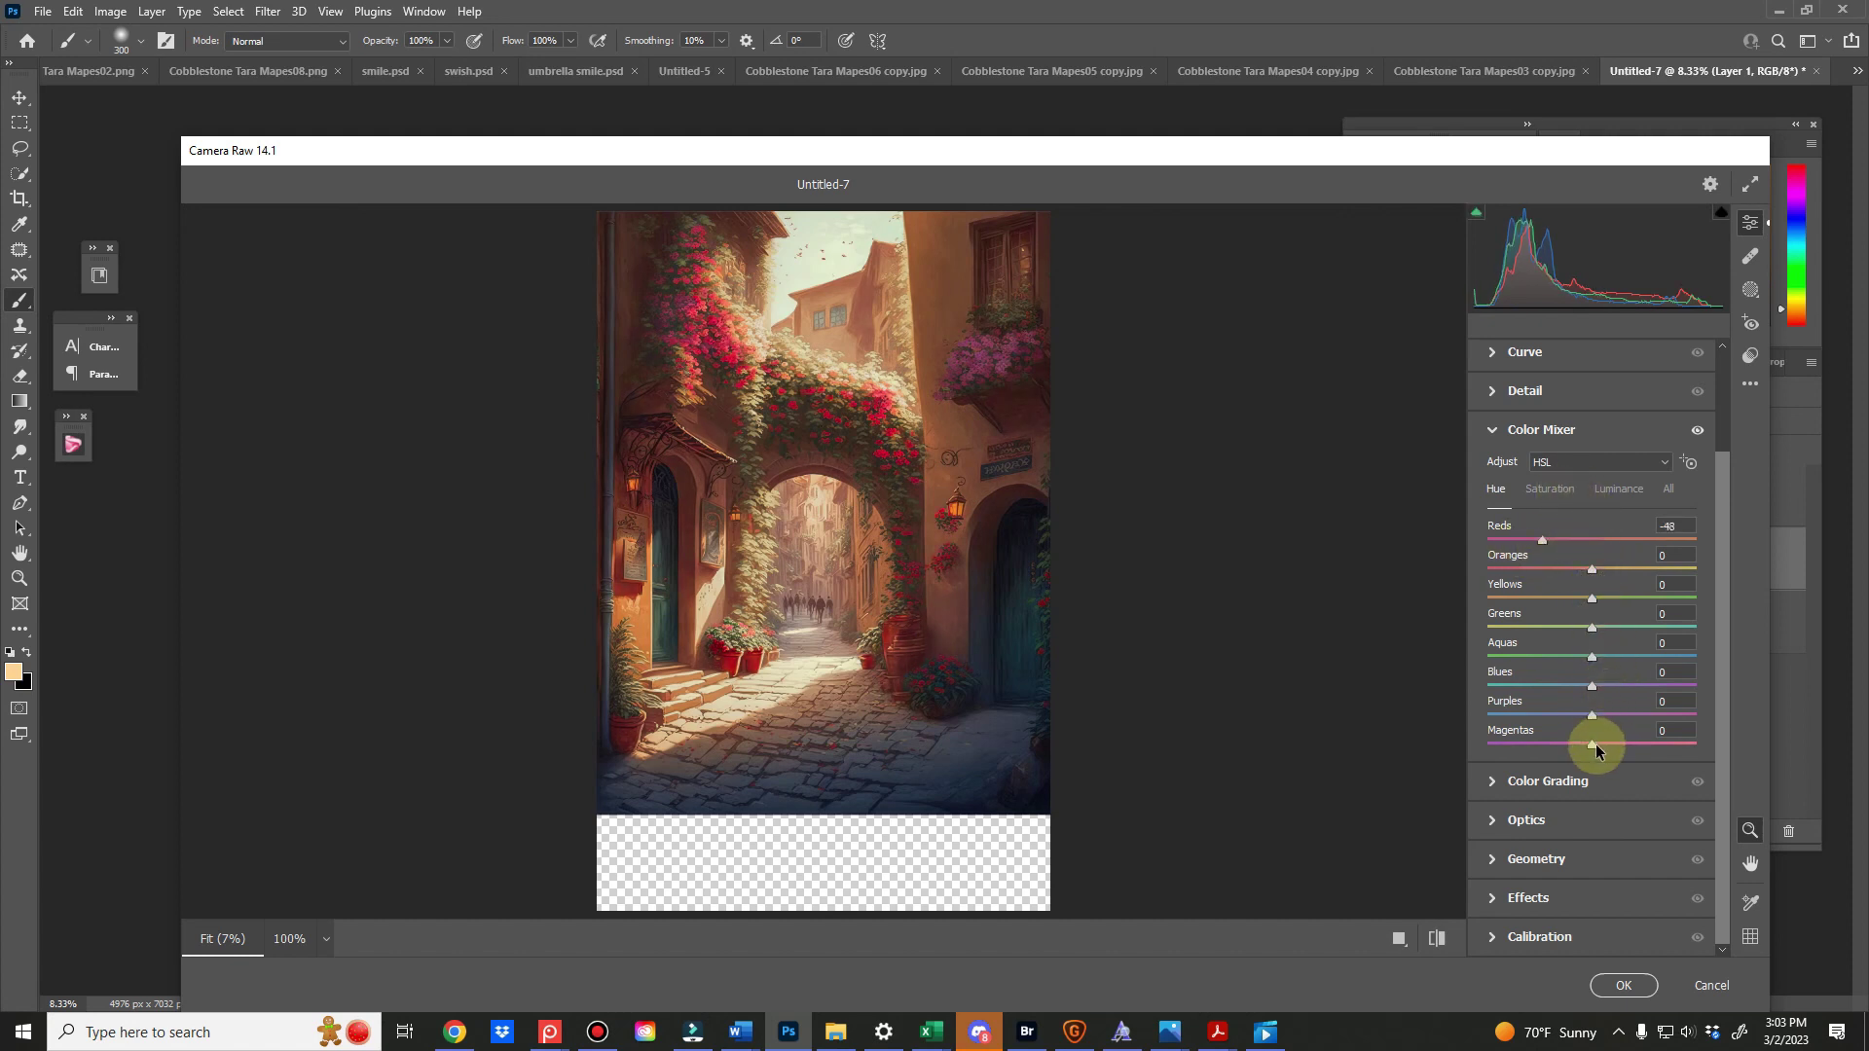
left_click_drag(1597, 739, 1669, 743)
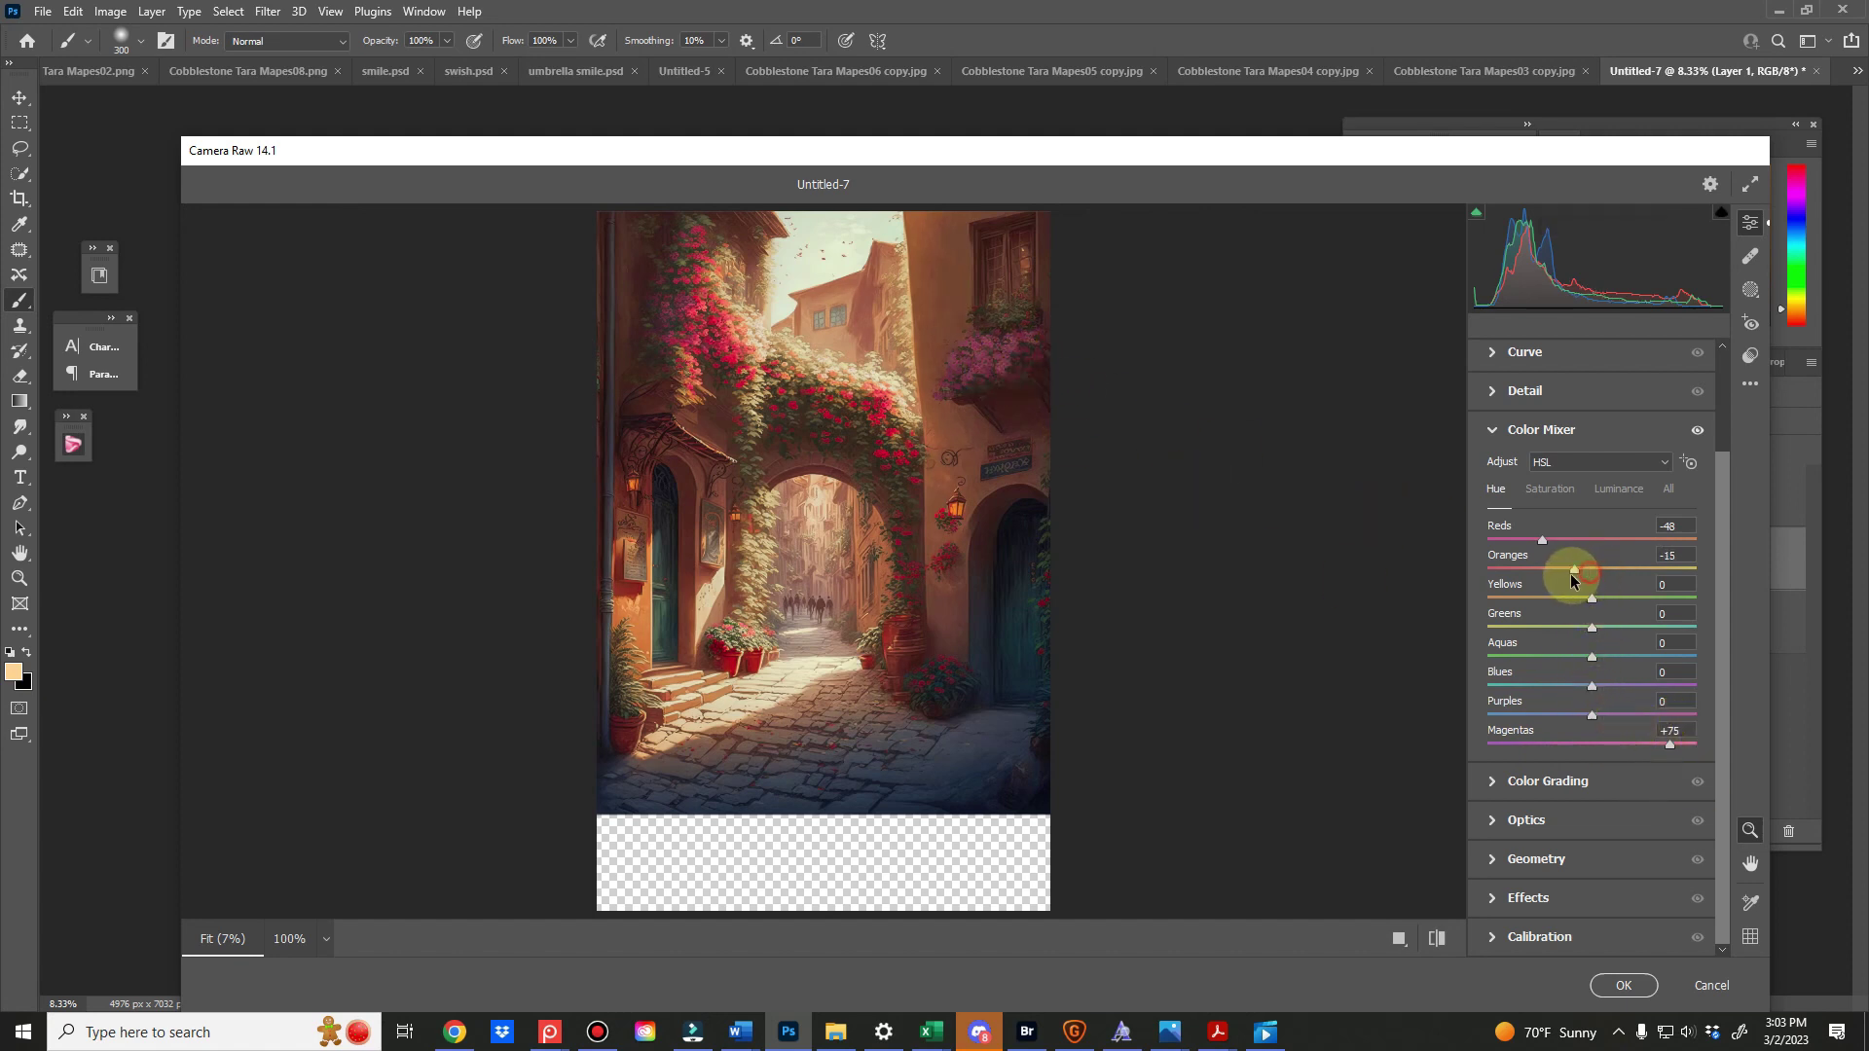
left_click_drag(1573, 581, 1619, 576)
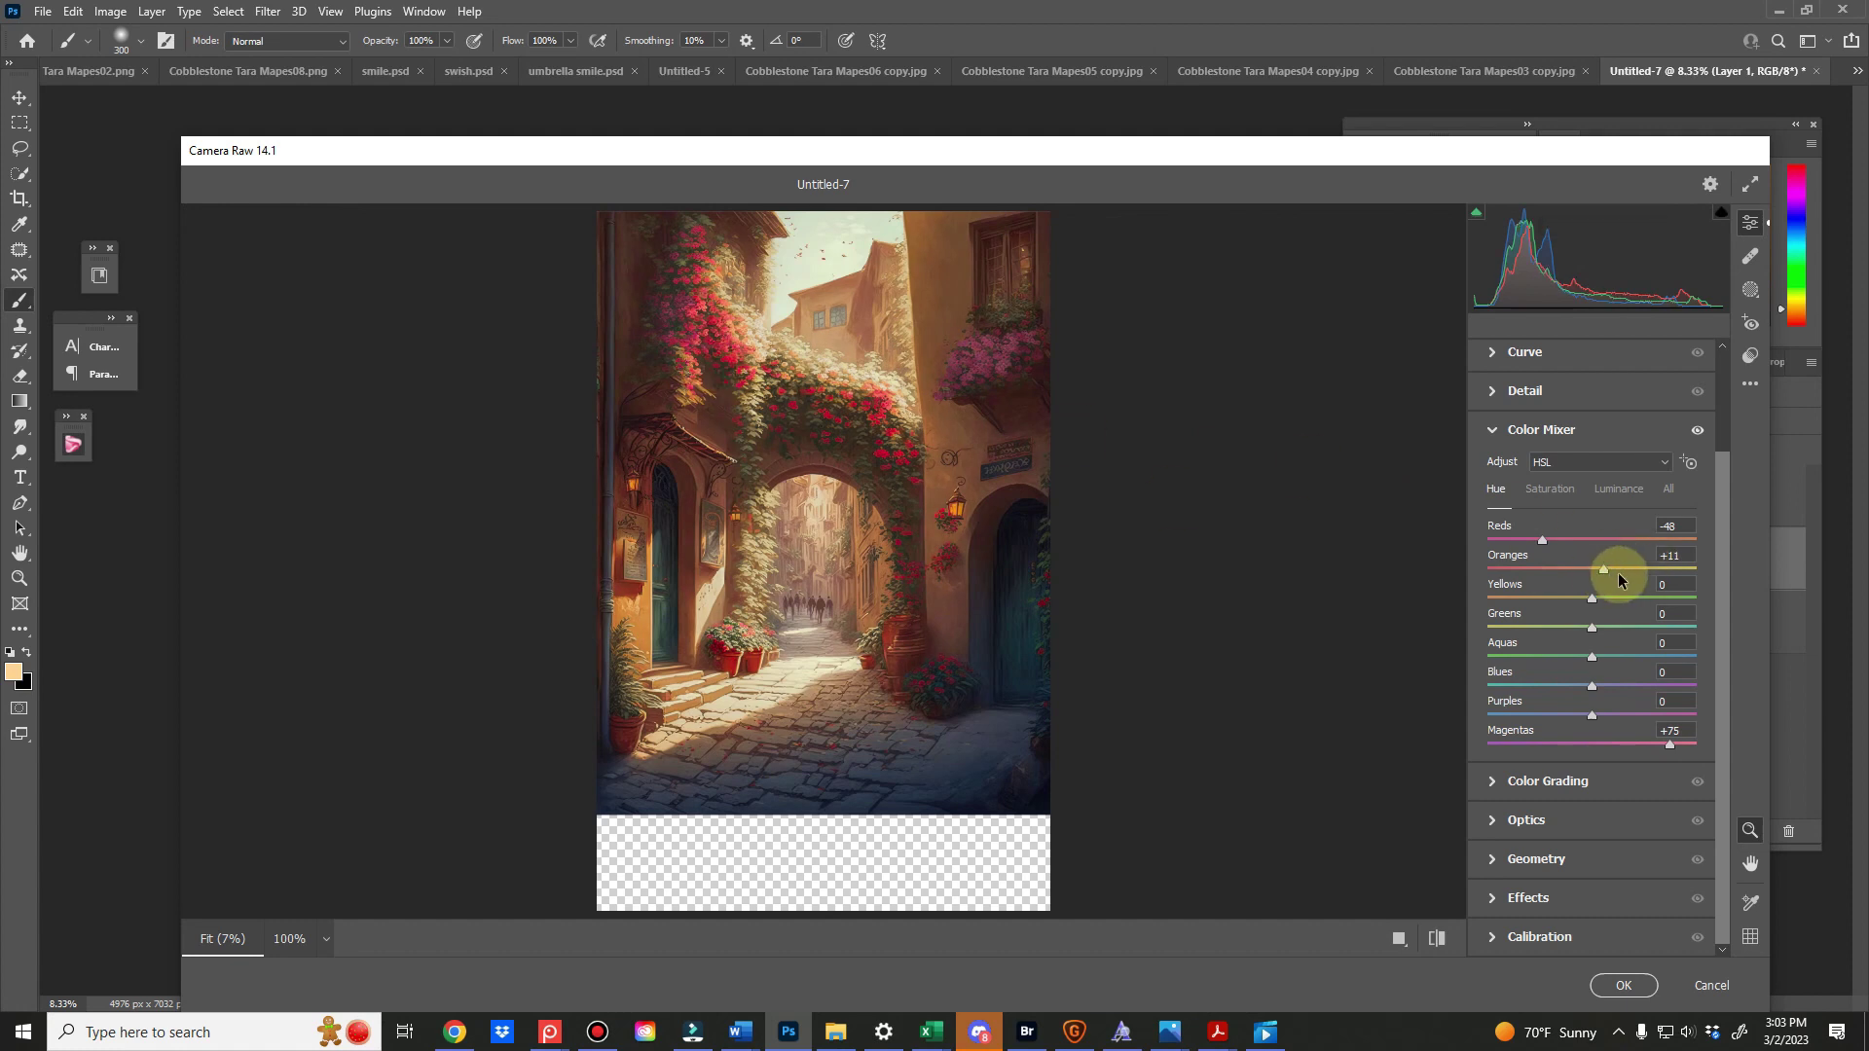
left_click(1547, 489)
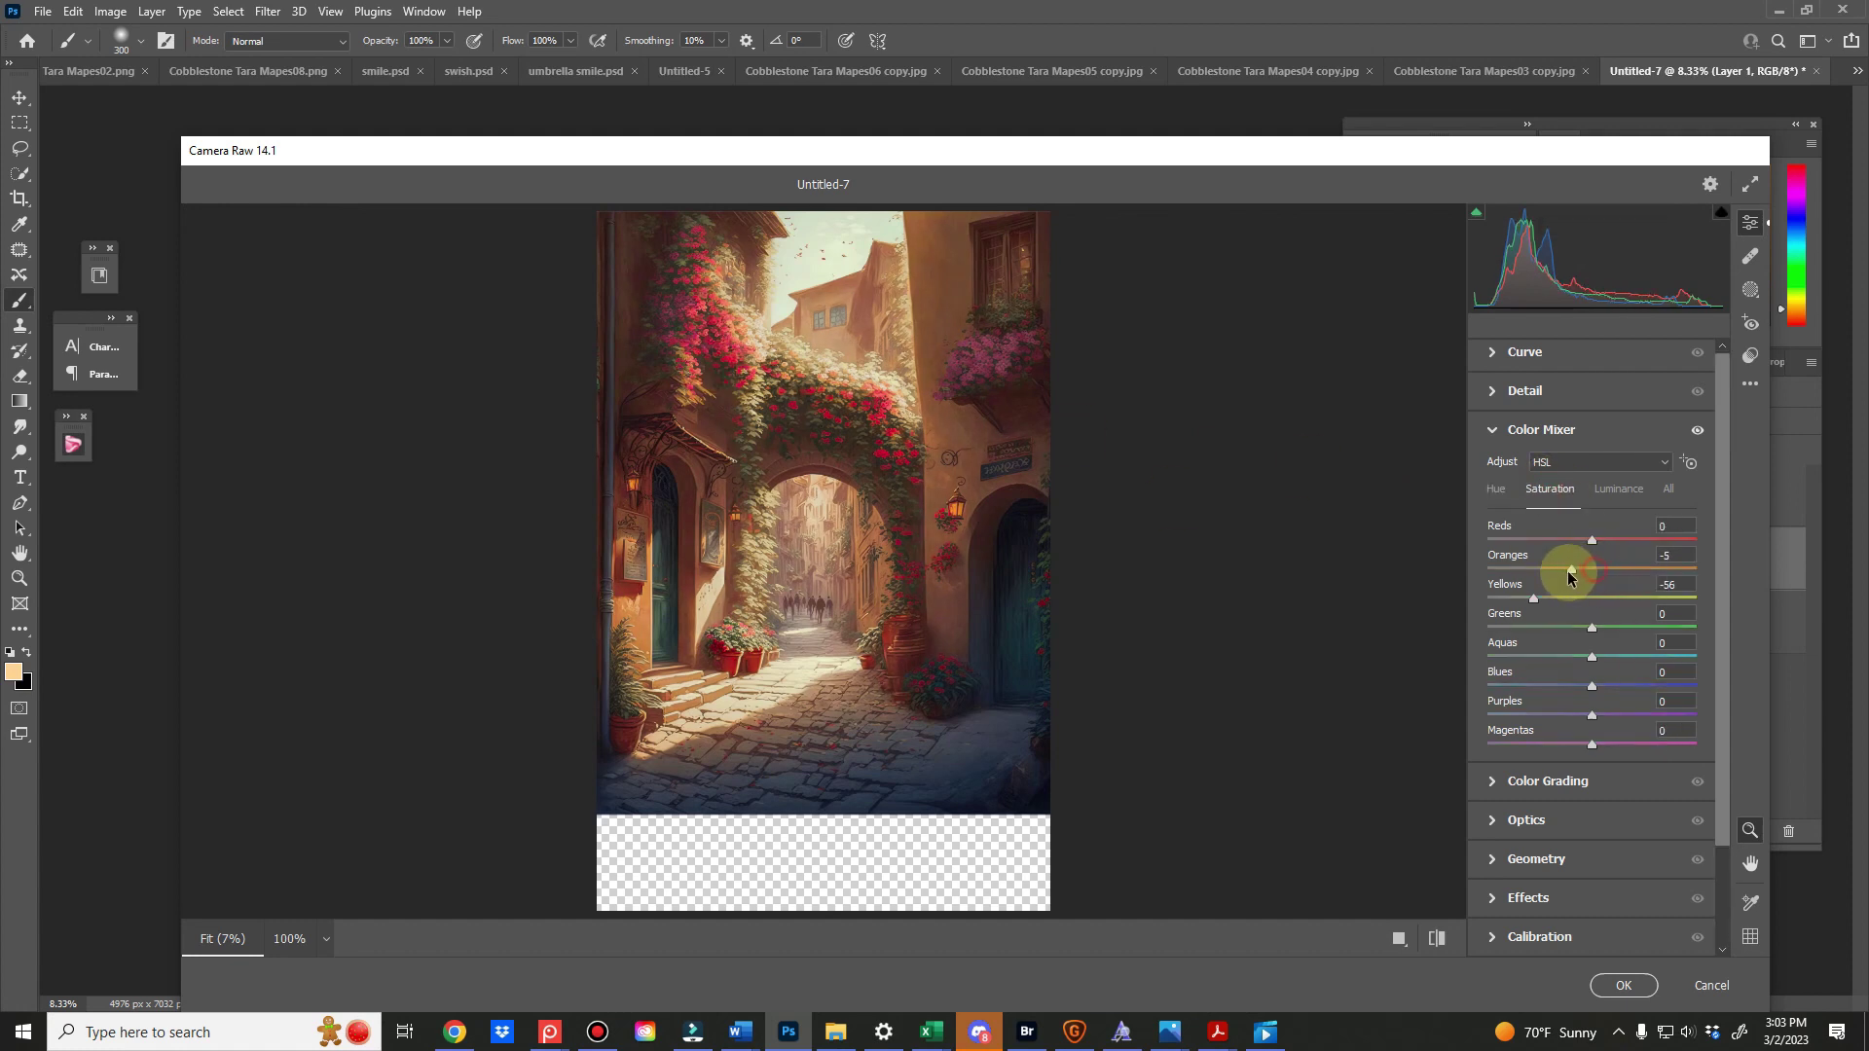
left_click_drag(1574, 569, 1577, 570)
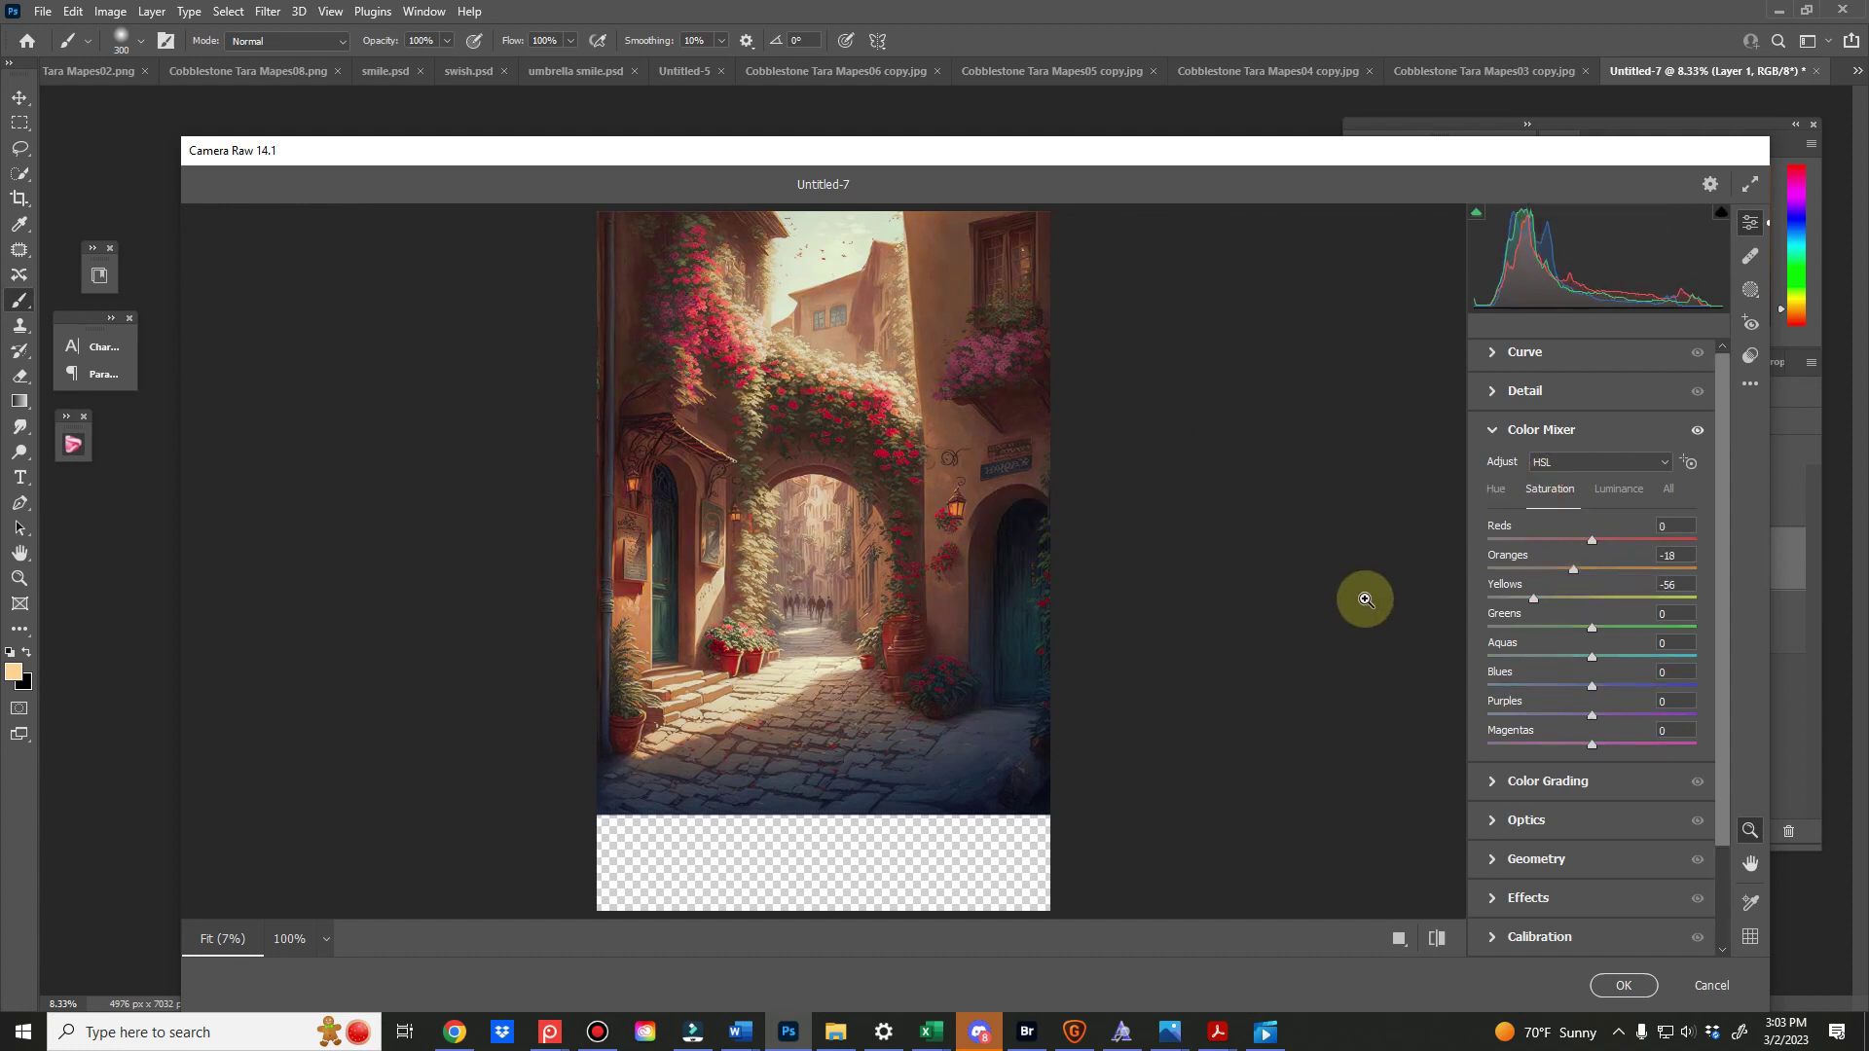
Apply the Camera Raw edits, then blur the alley layer with a 20.8-pixel Gaussian Blur
left_click(1623, 985)
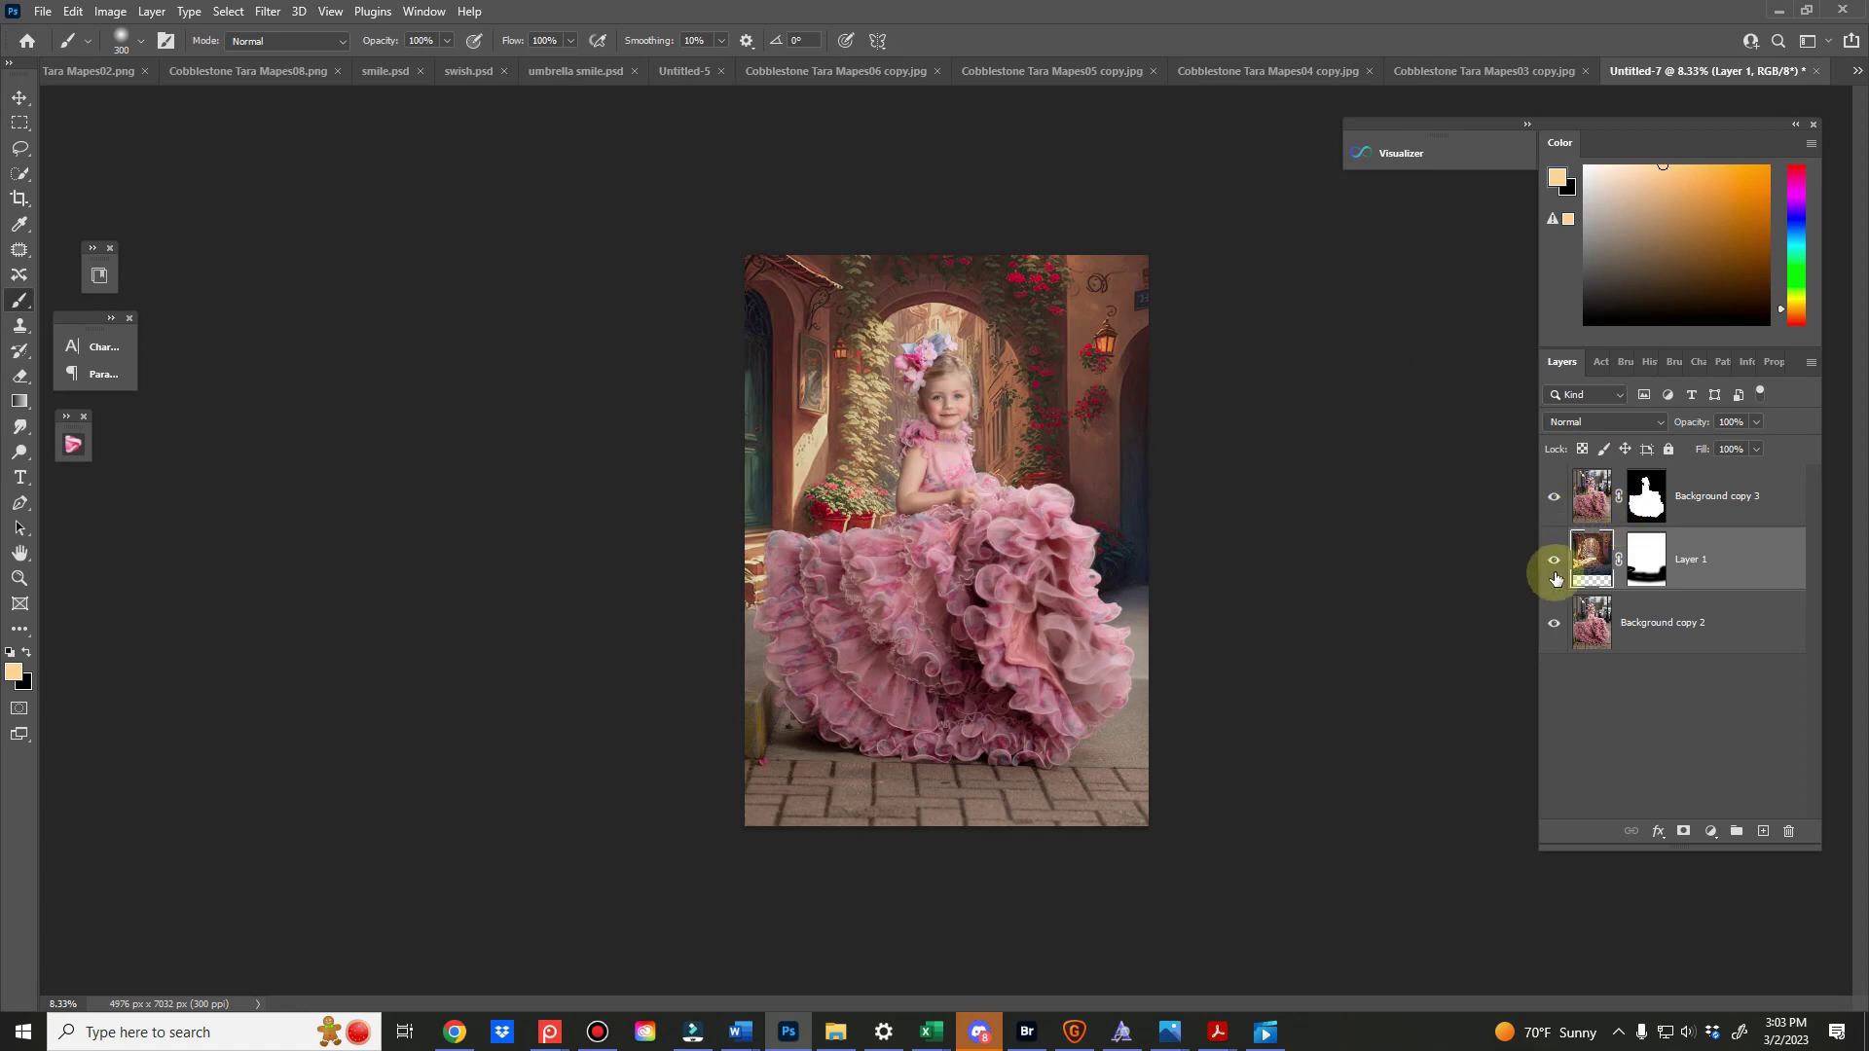
left_click(268, 11)
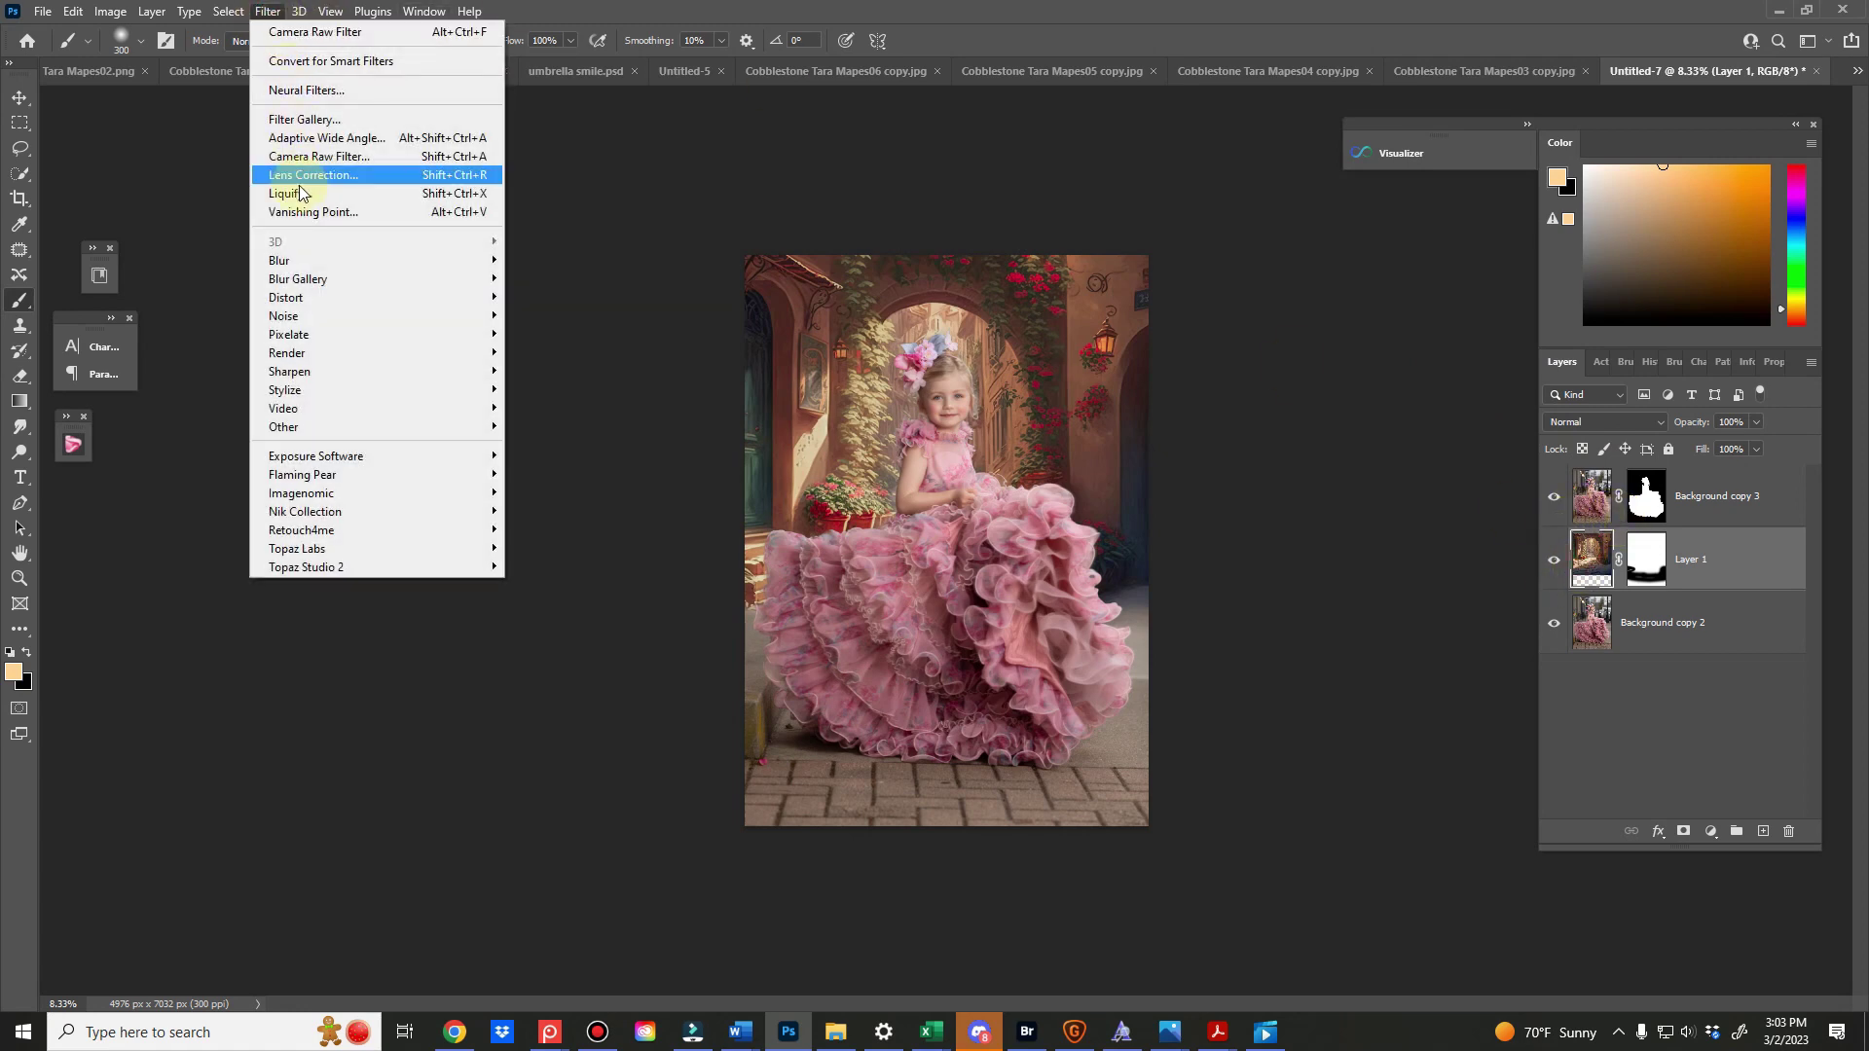
mouse_move(451, 260)
left_click(557, 334)
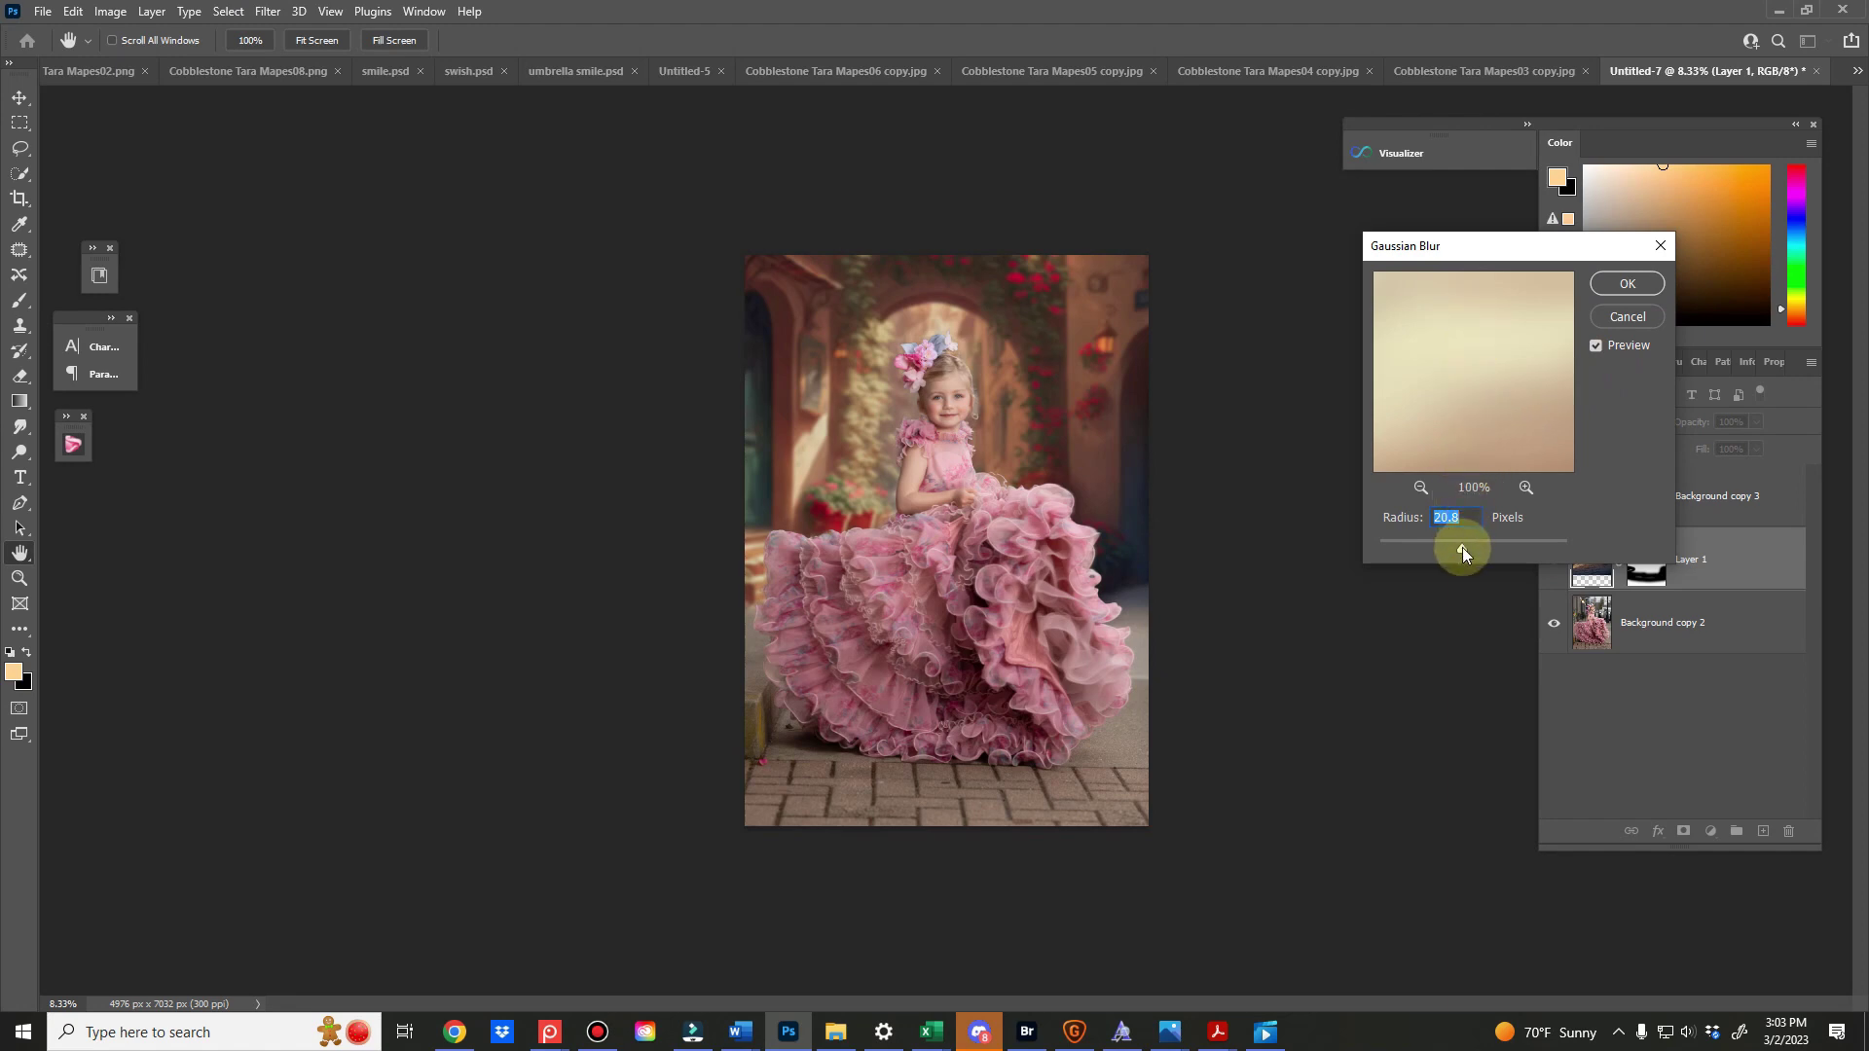
left_click(1624, 283)
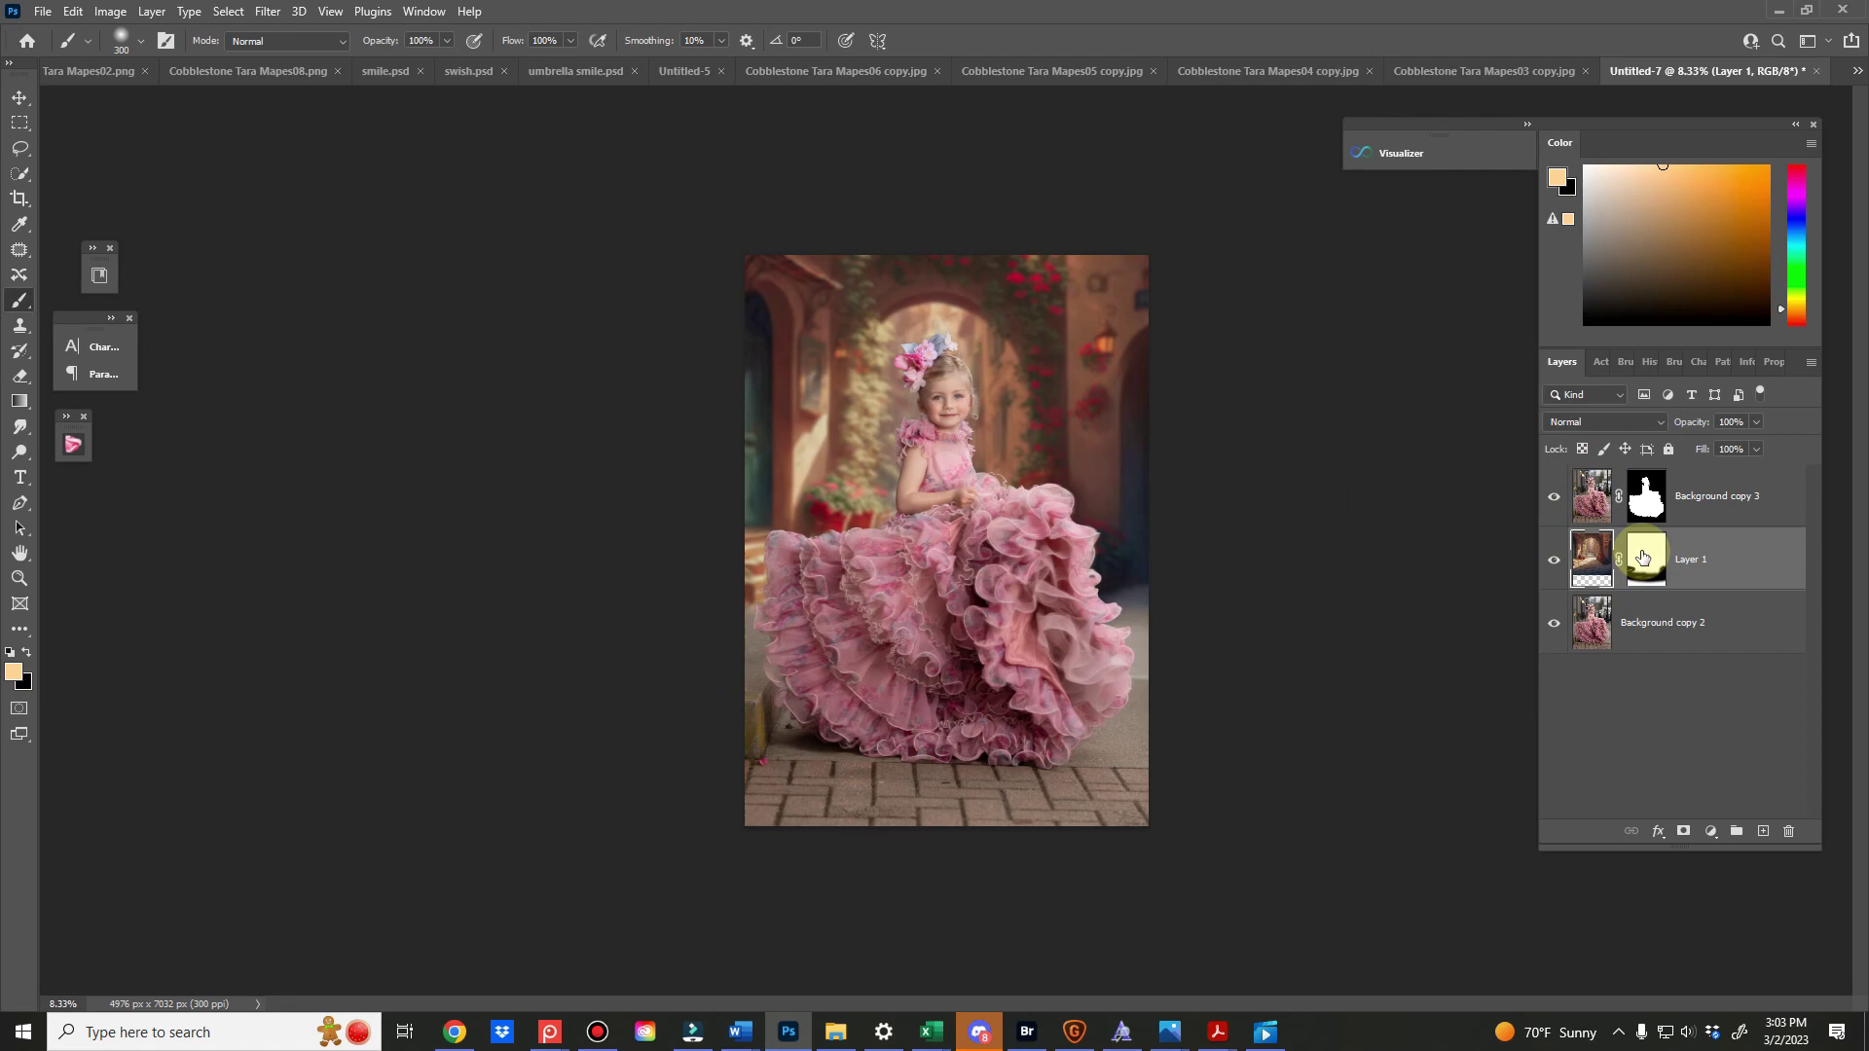
Add a Curves layer that lifts the black point and pulls the midtones down for a faded look
left_click(1710, 831)
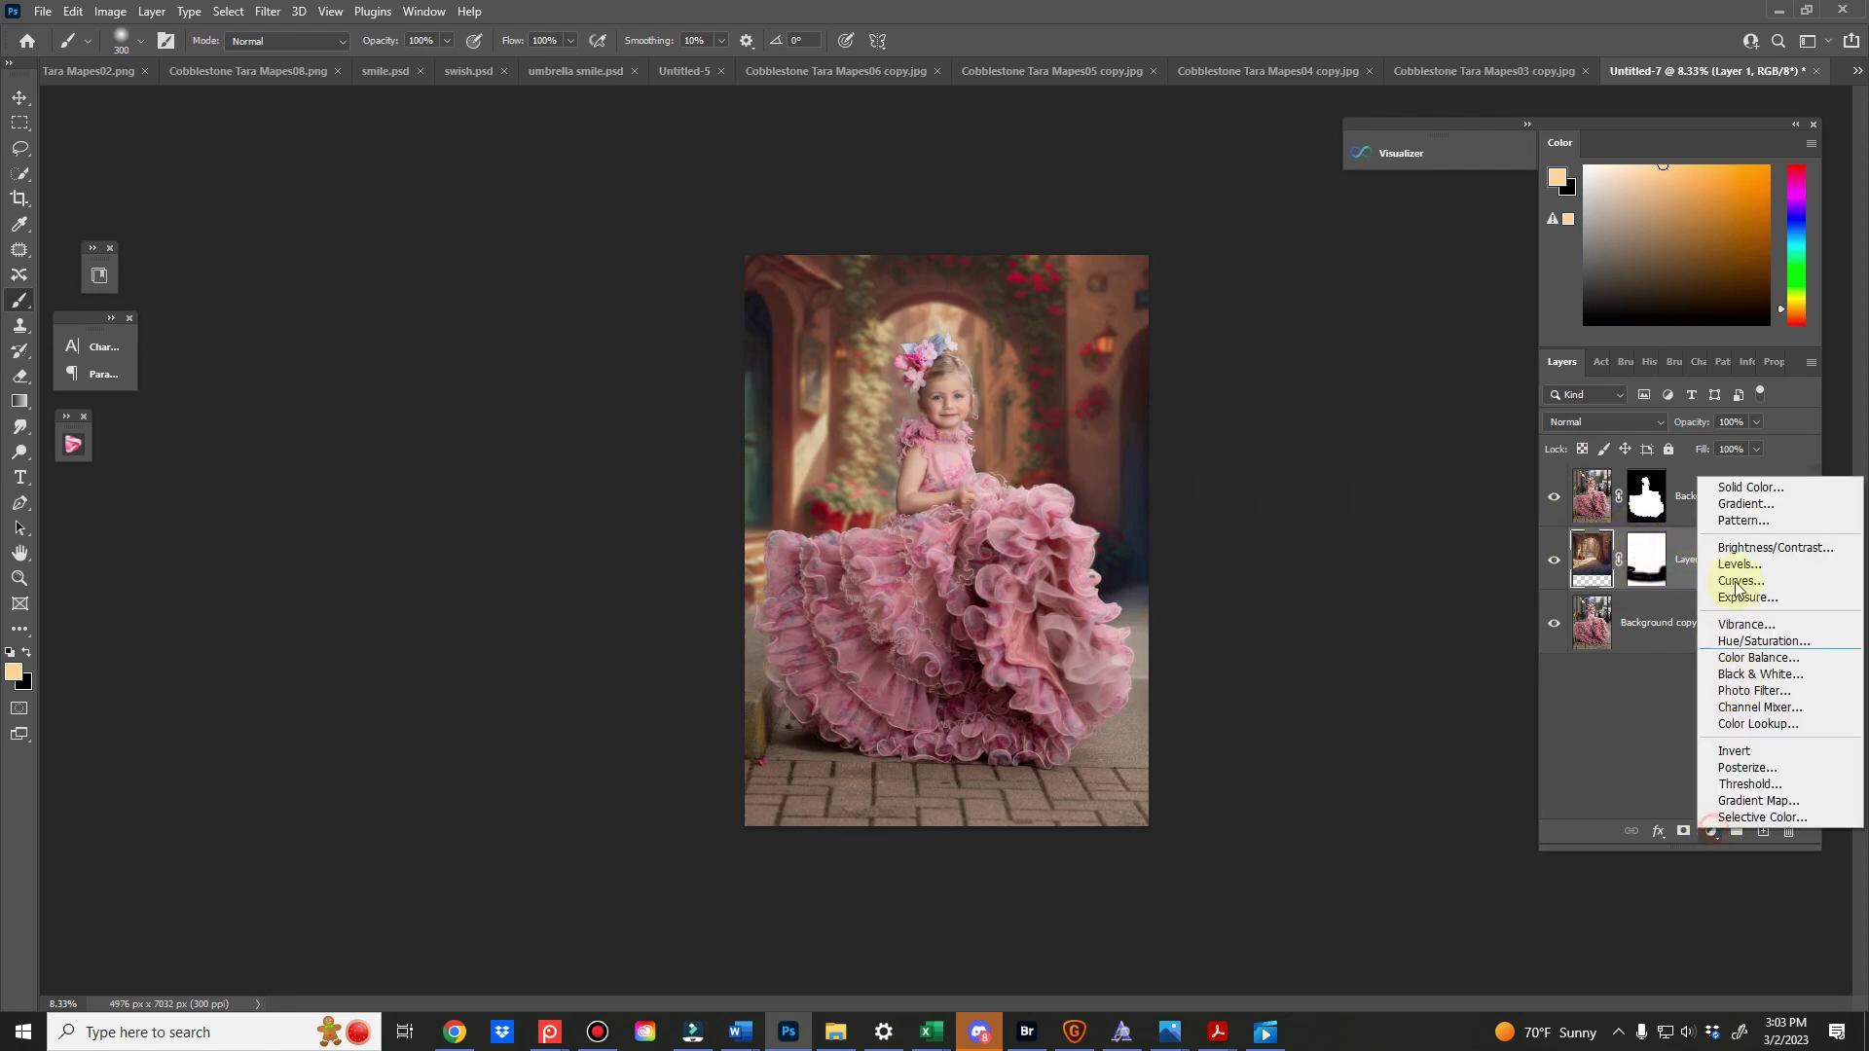
left_click(1737, 581)
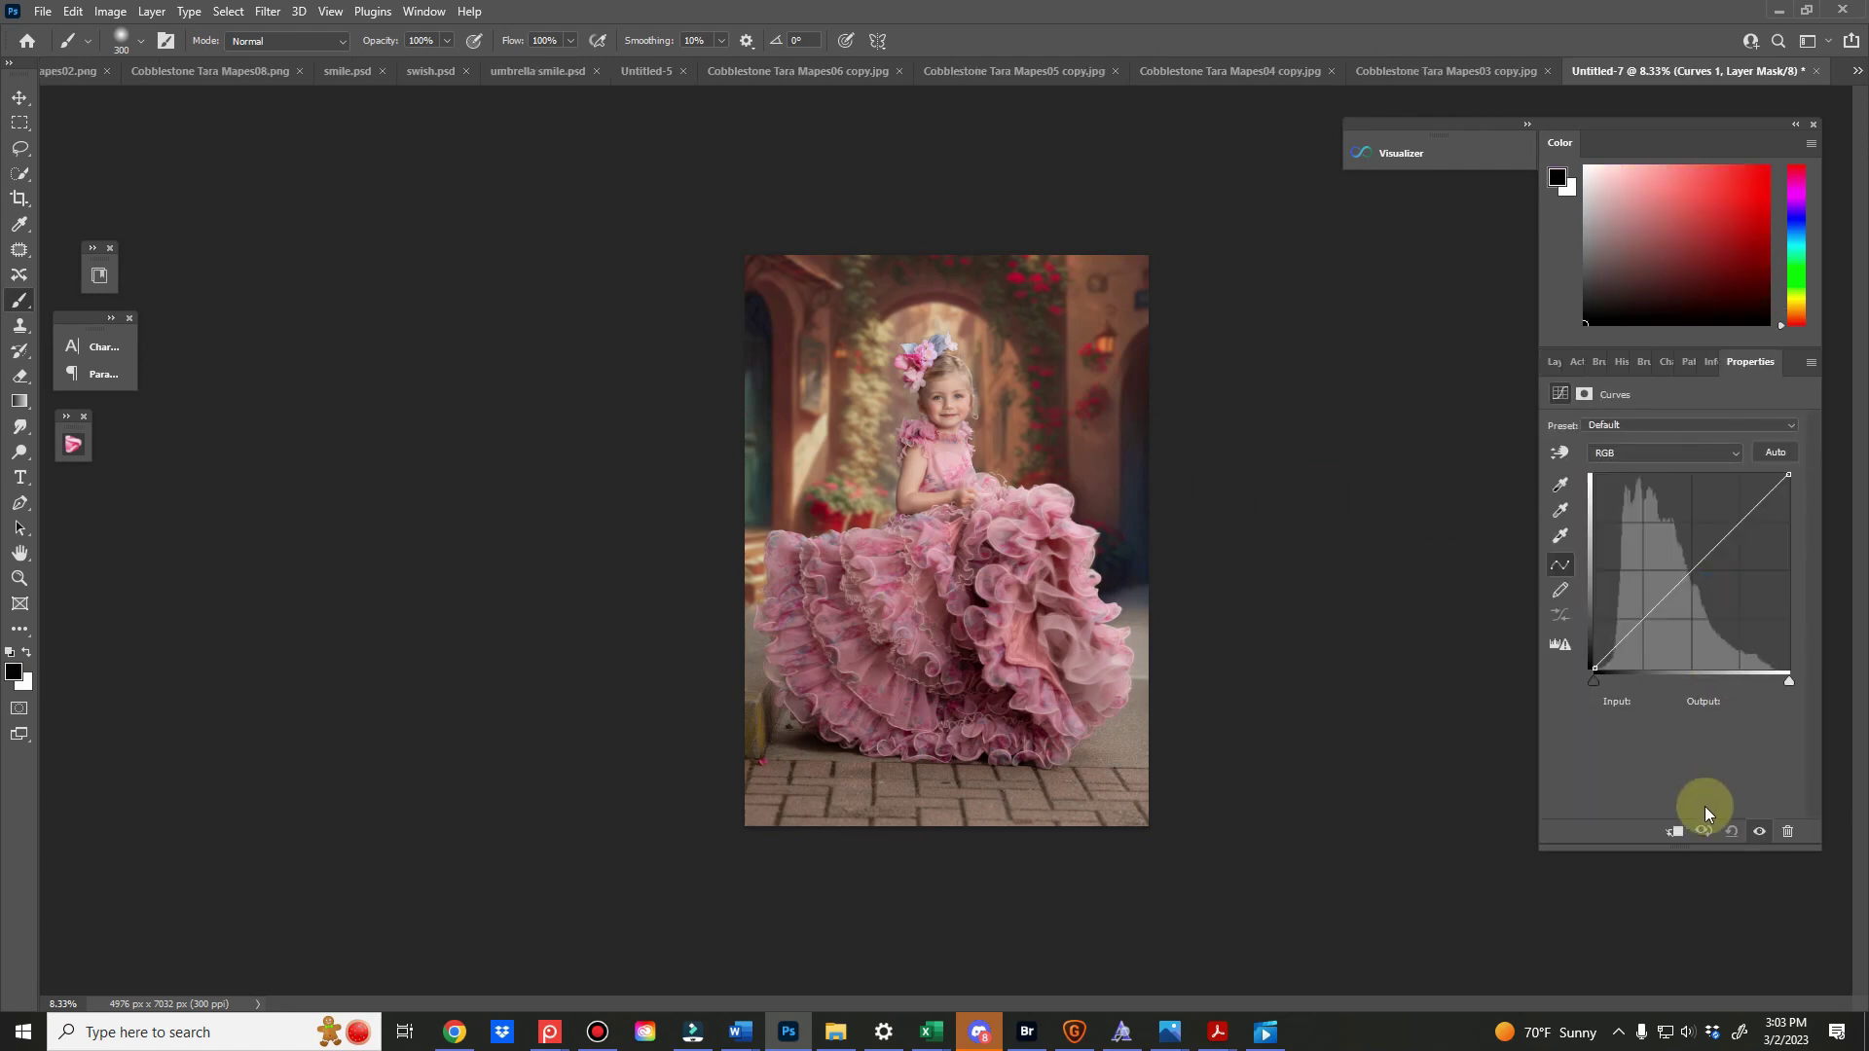
left_click(1692, 567)
left_click_drag(1596, 669, 1593, 649)
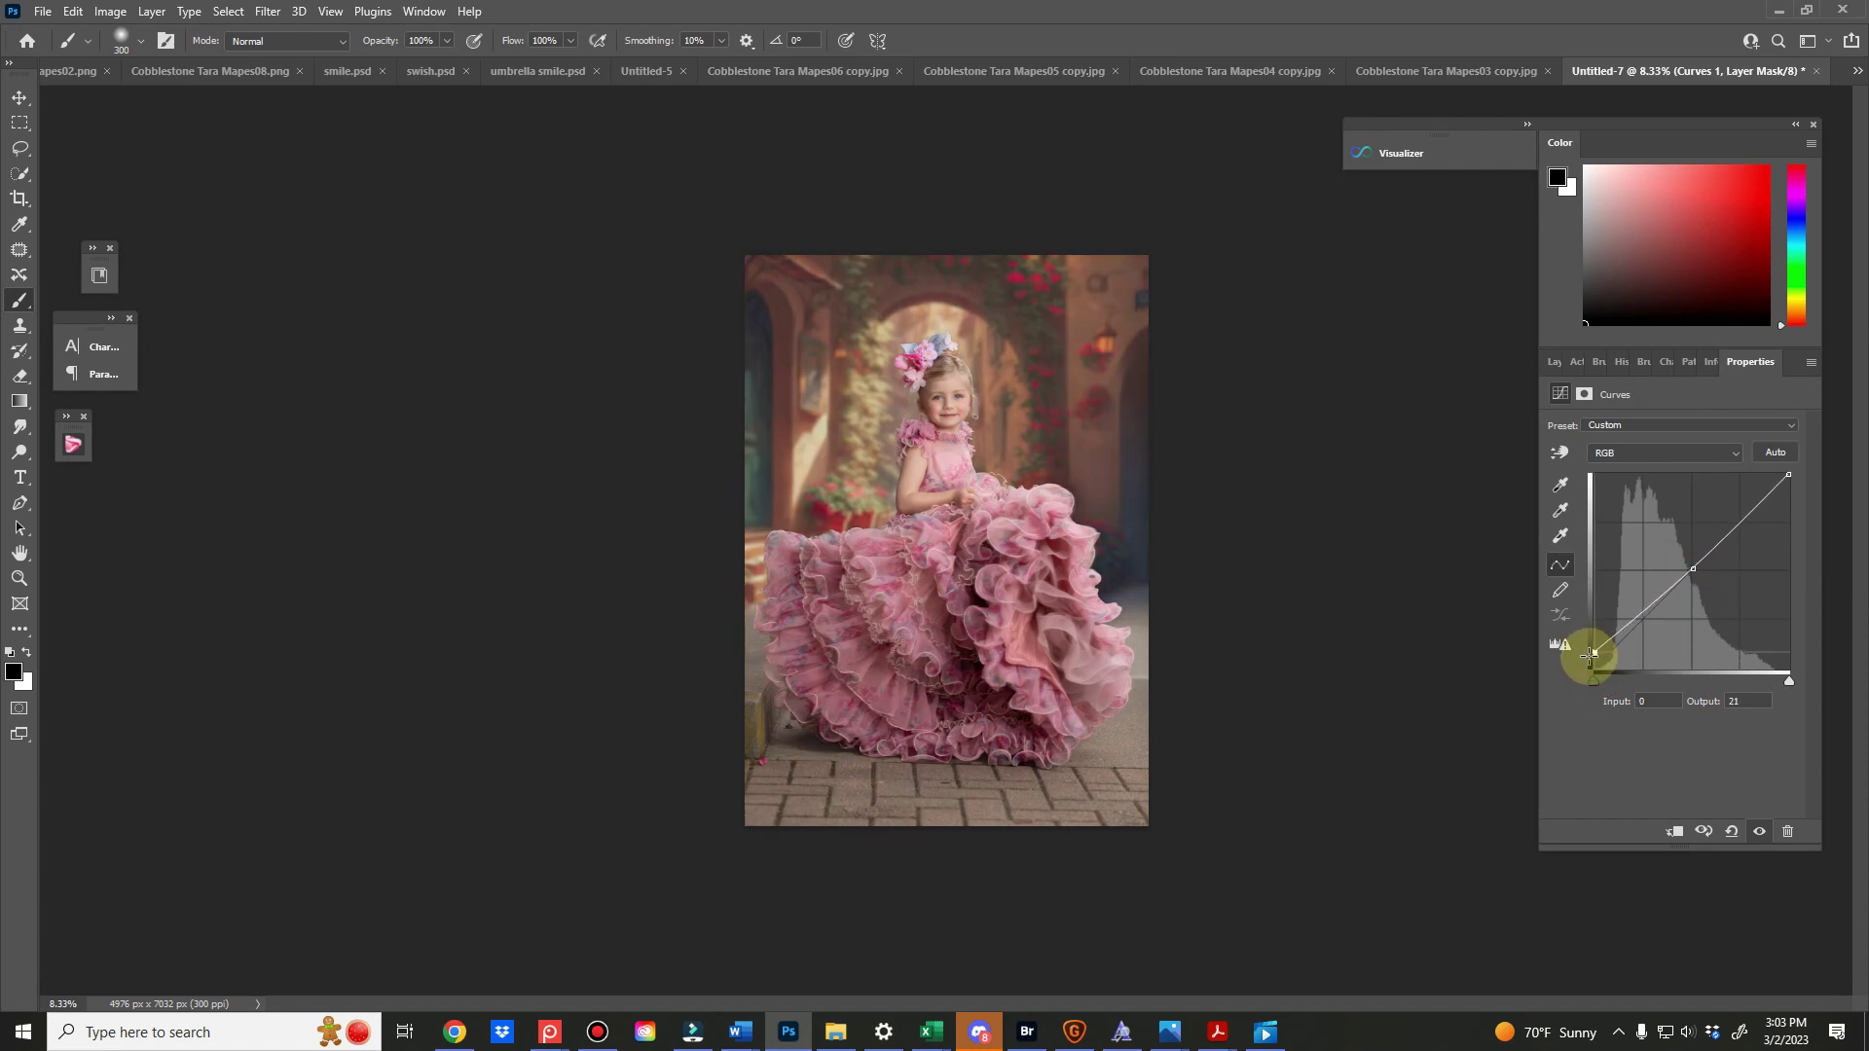
left_click_drag(1695, 567, 1695, 578)
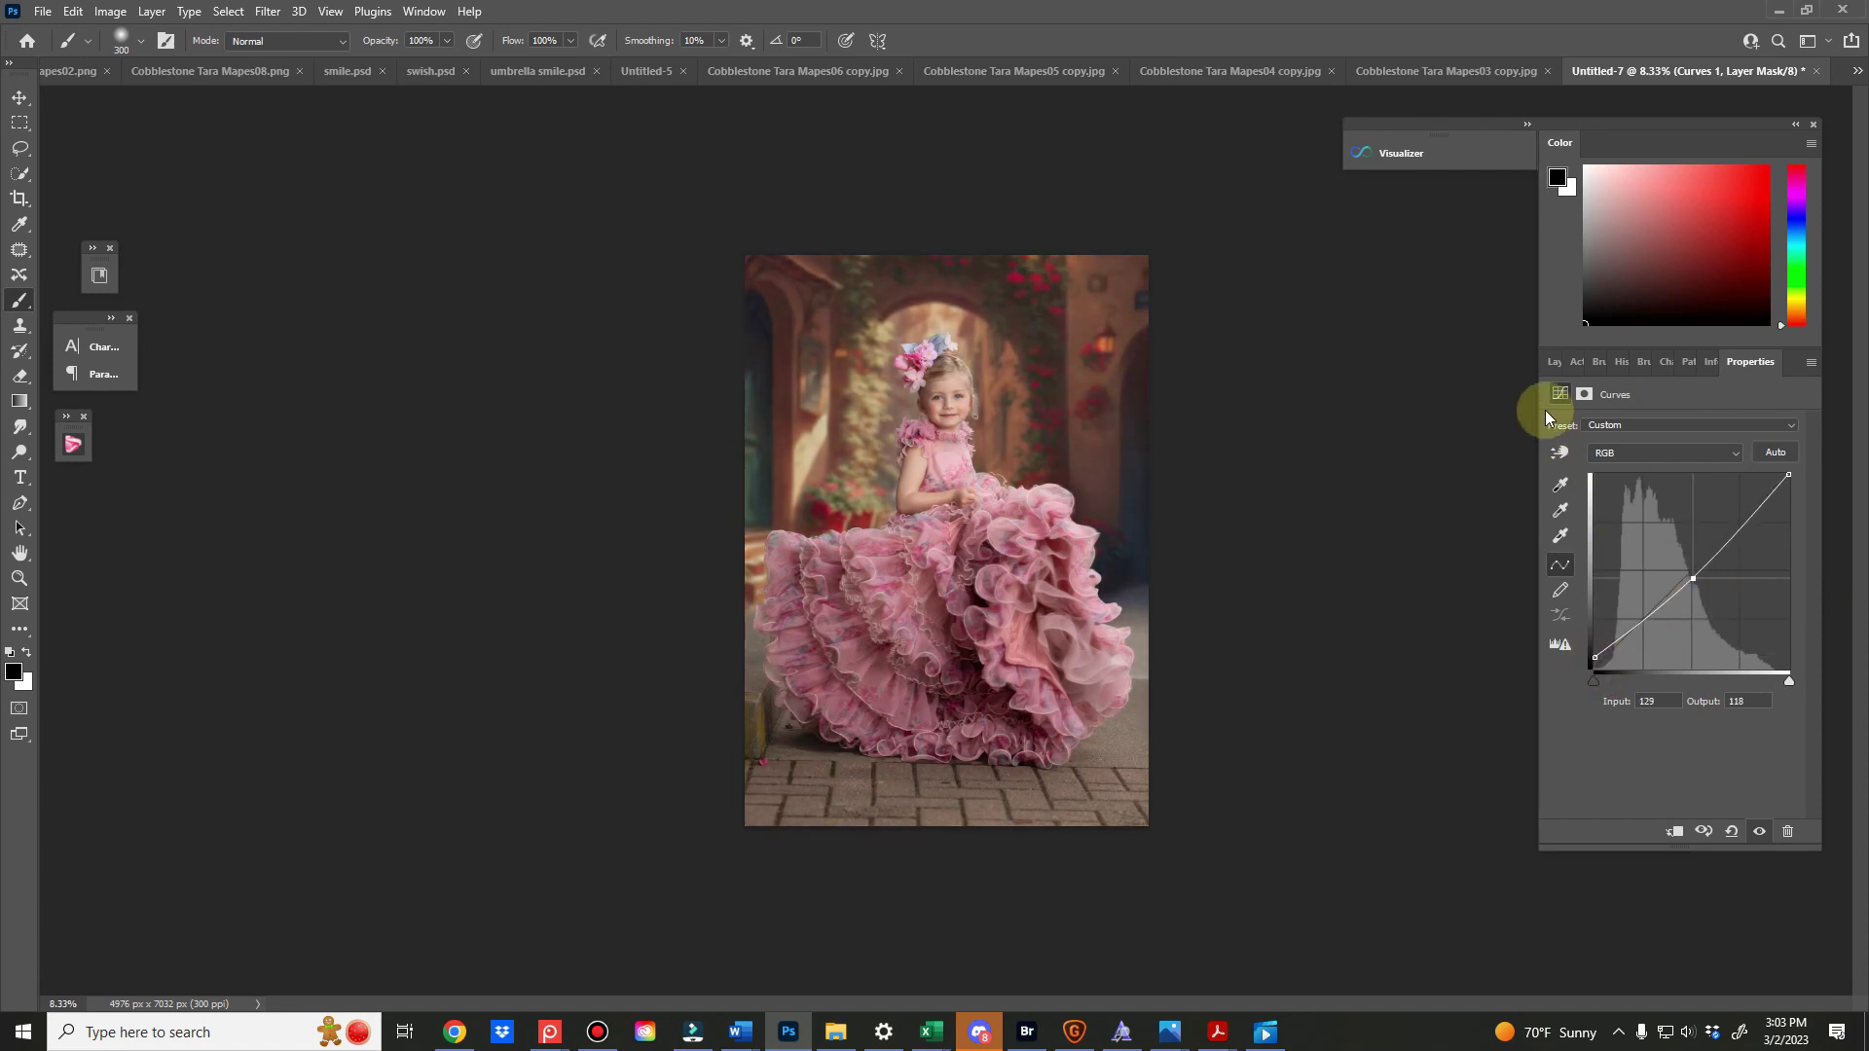
left_click(1548, 362)
Add a Hue/Saturation layer above Layer 1 shifting Reds hue +6 and lightness +4
left_click(1591, 622)
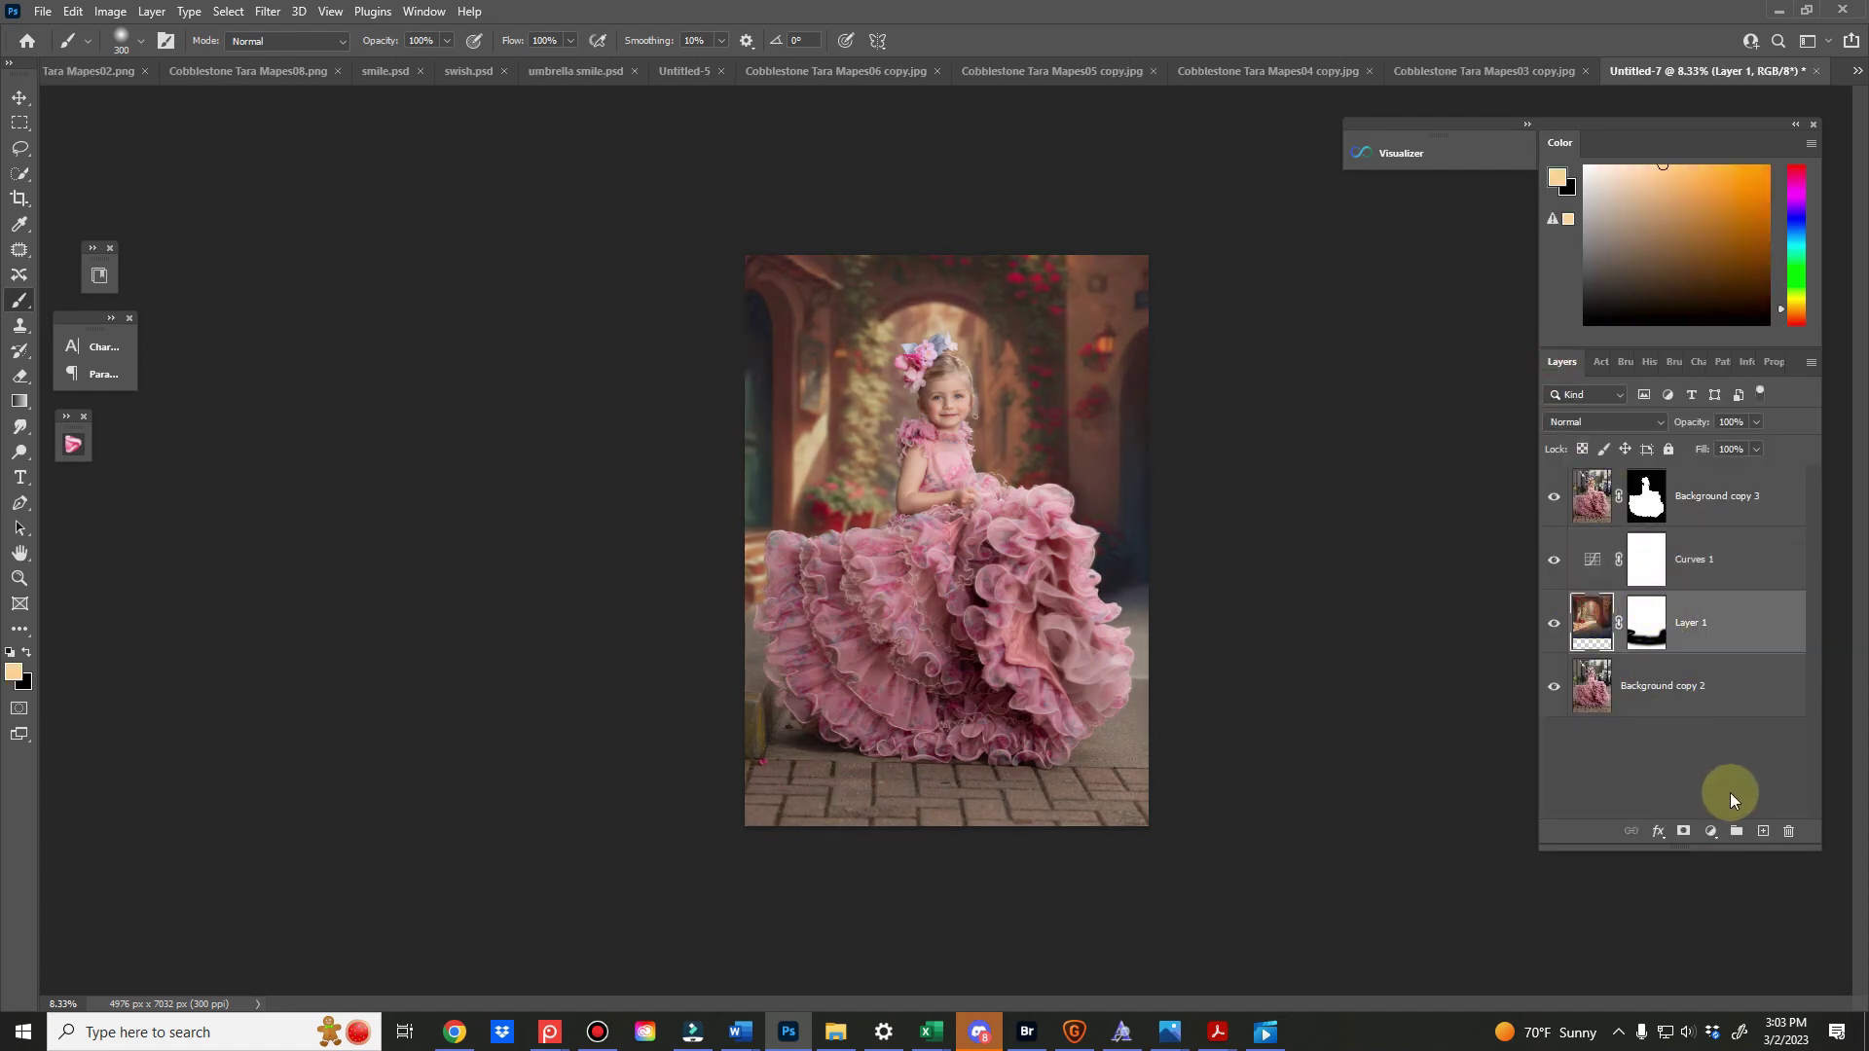
left_click(1712, 832)
left_click(1733, 642)
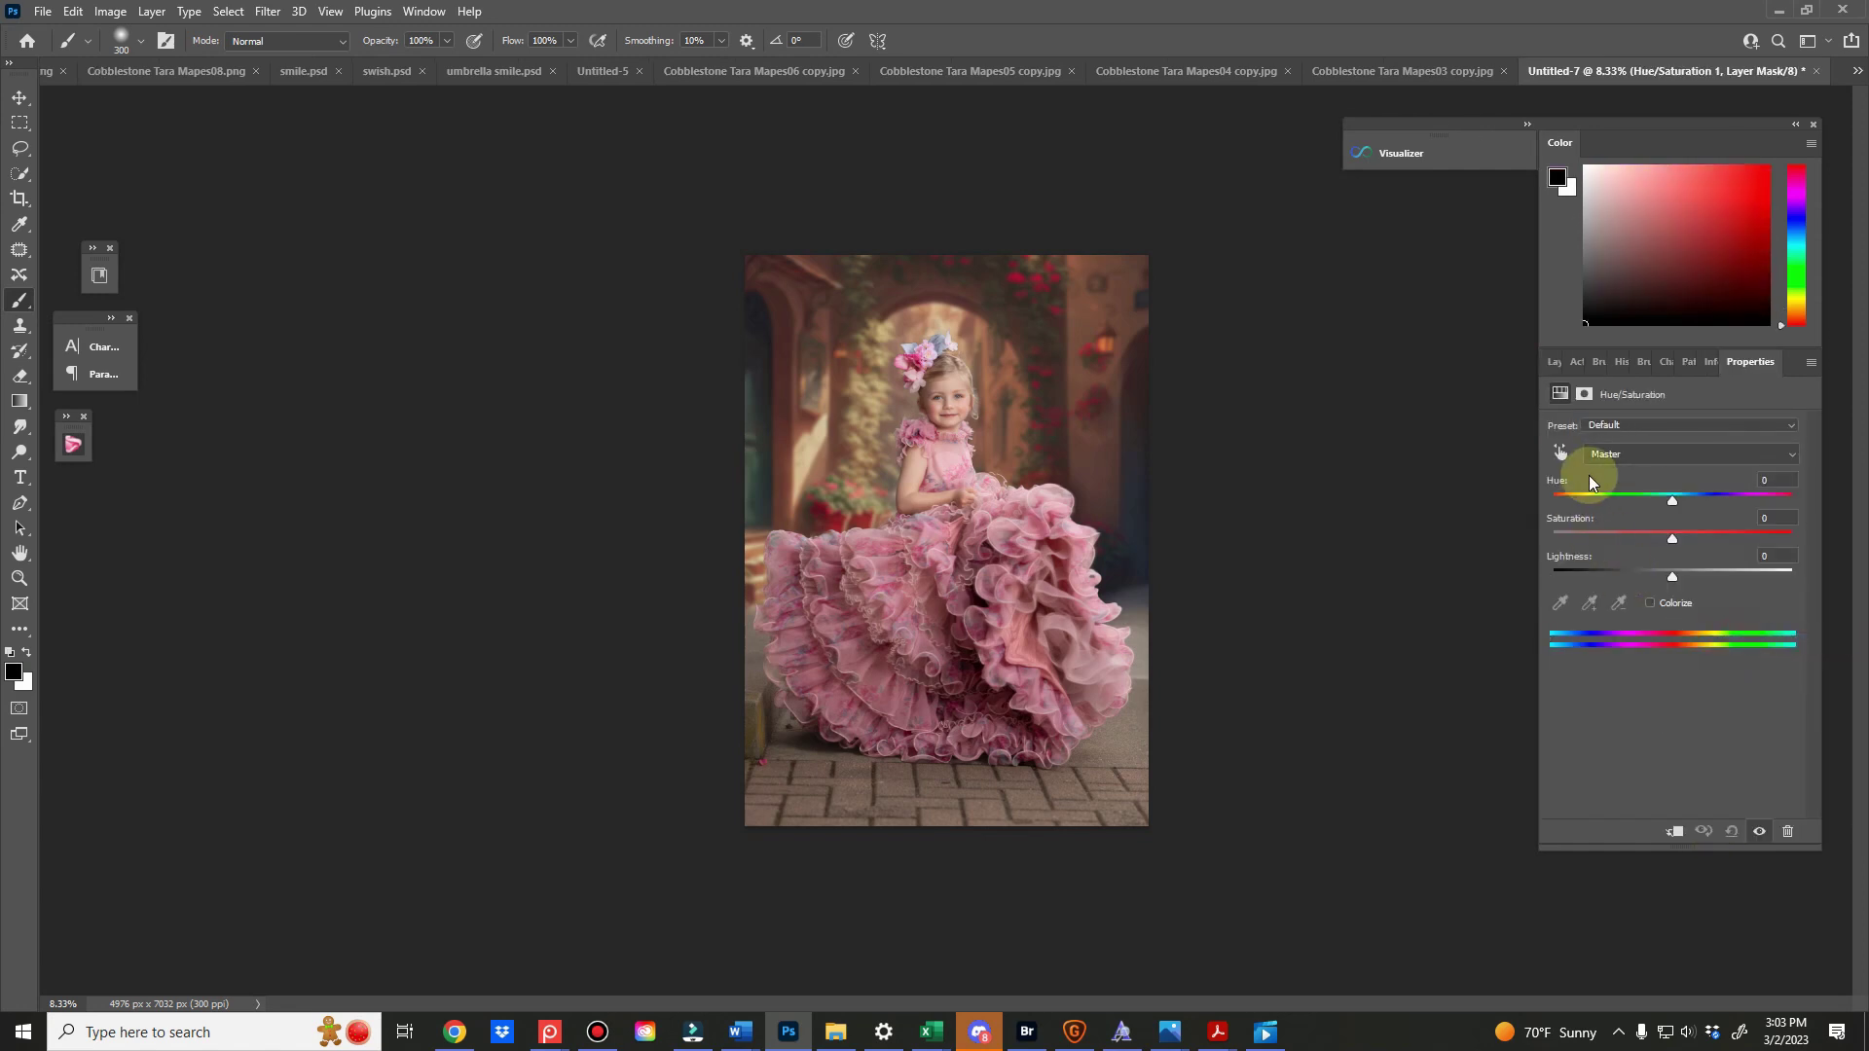
left_click(1560, 455)
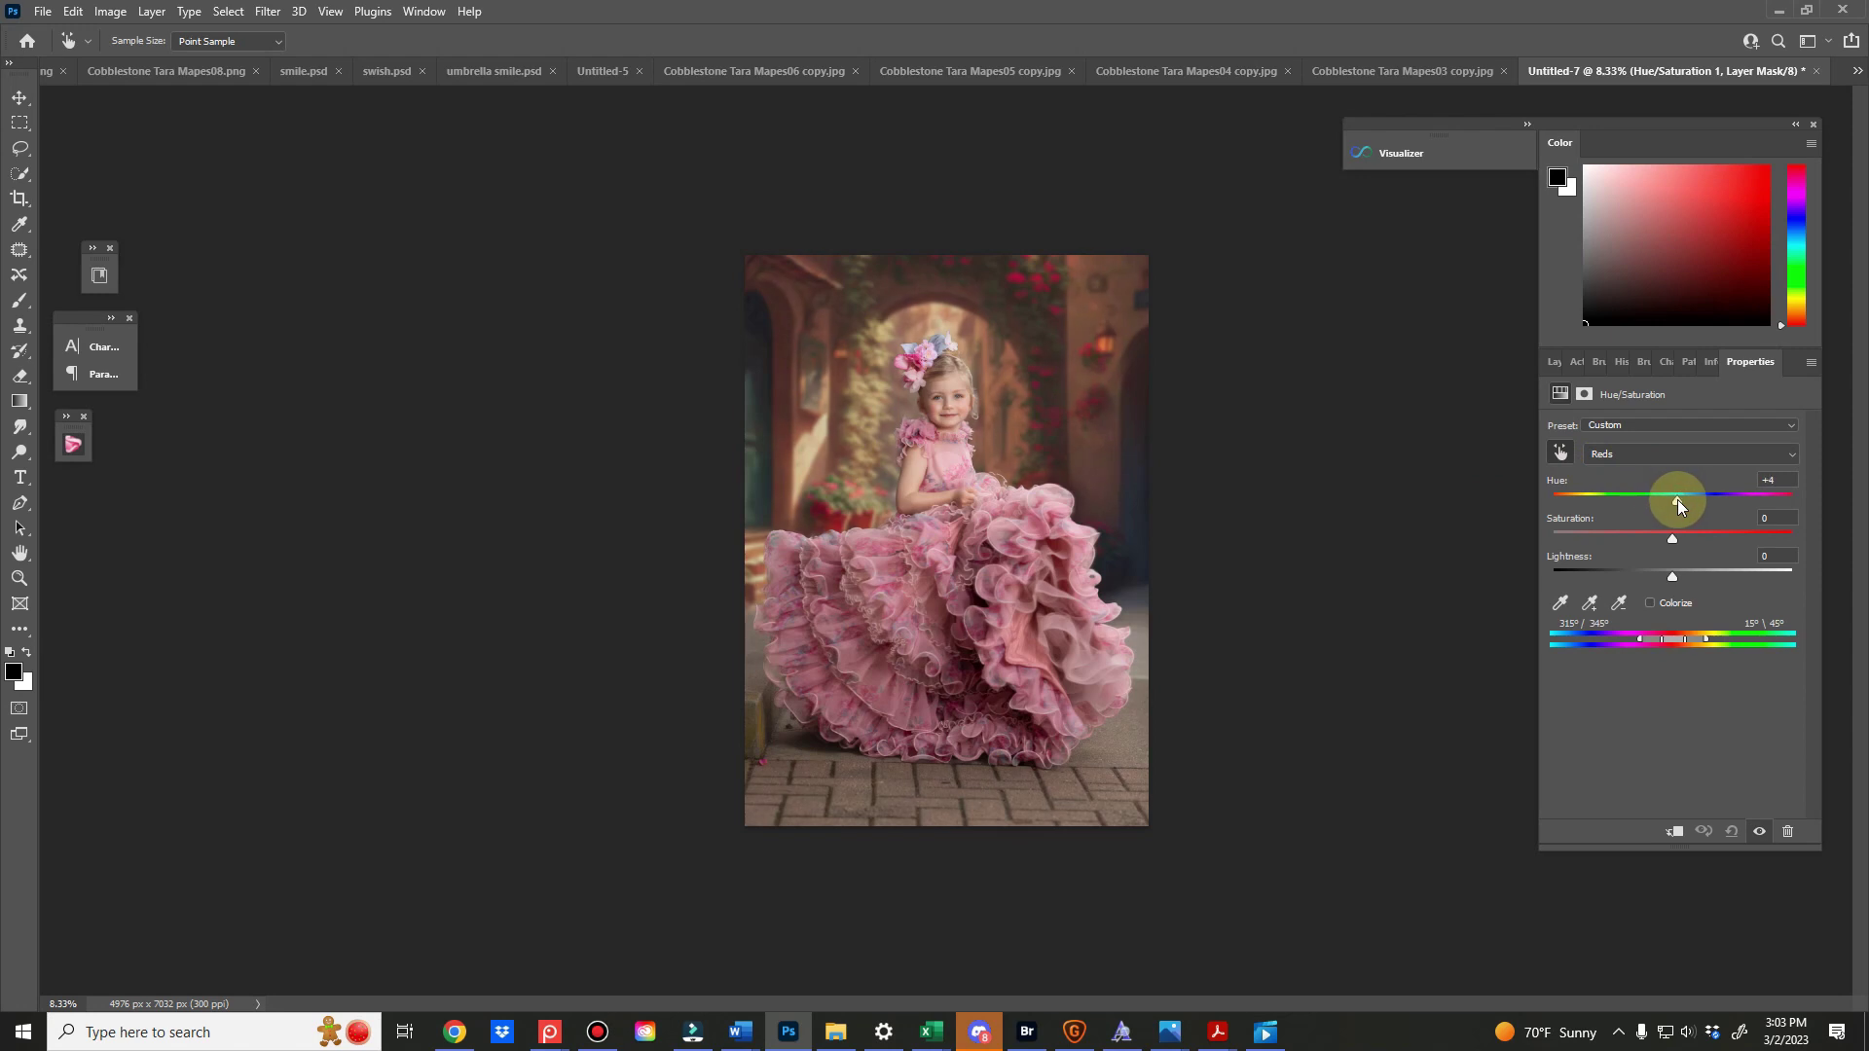
left_click_drag(1672, 575, 1691, 581)
left_click(1555, 360)
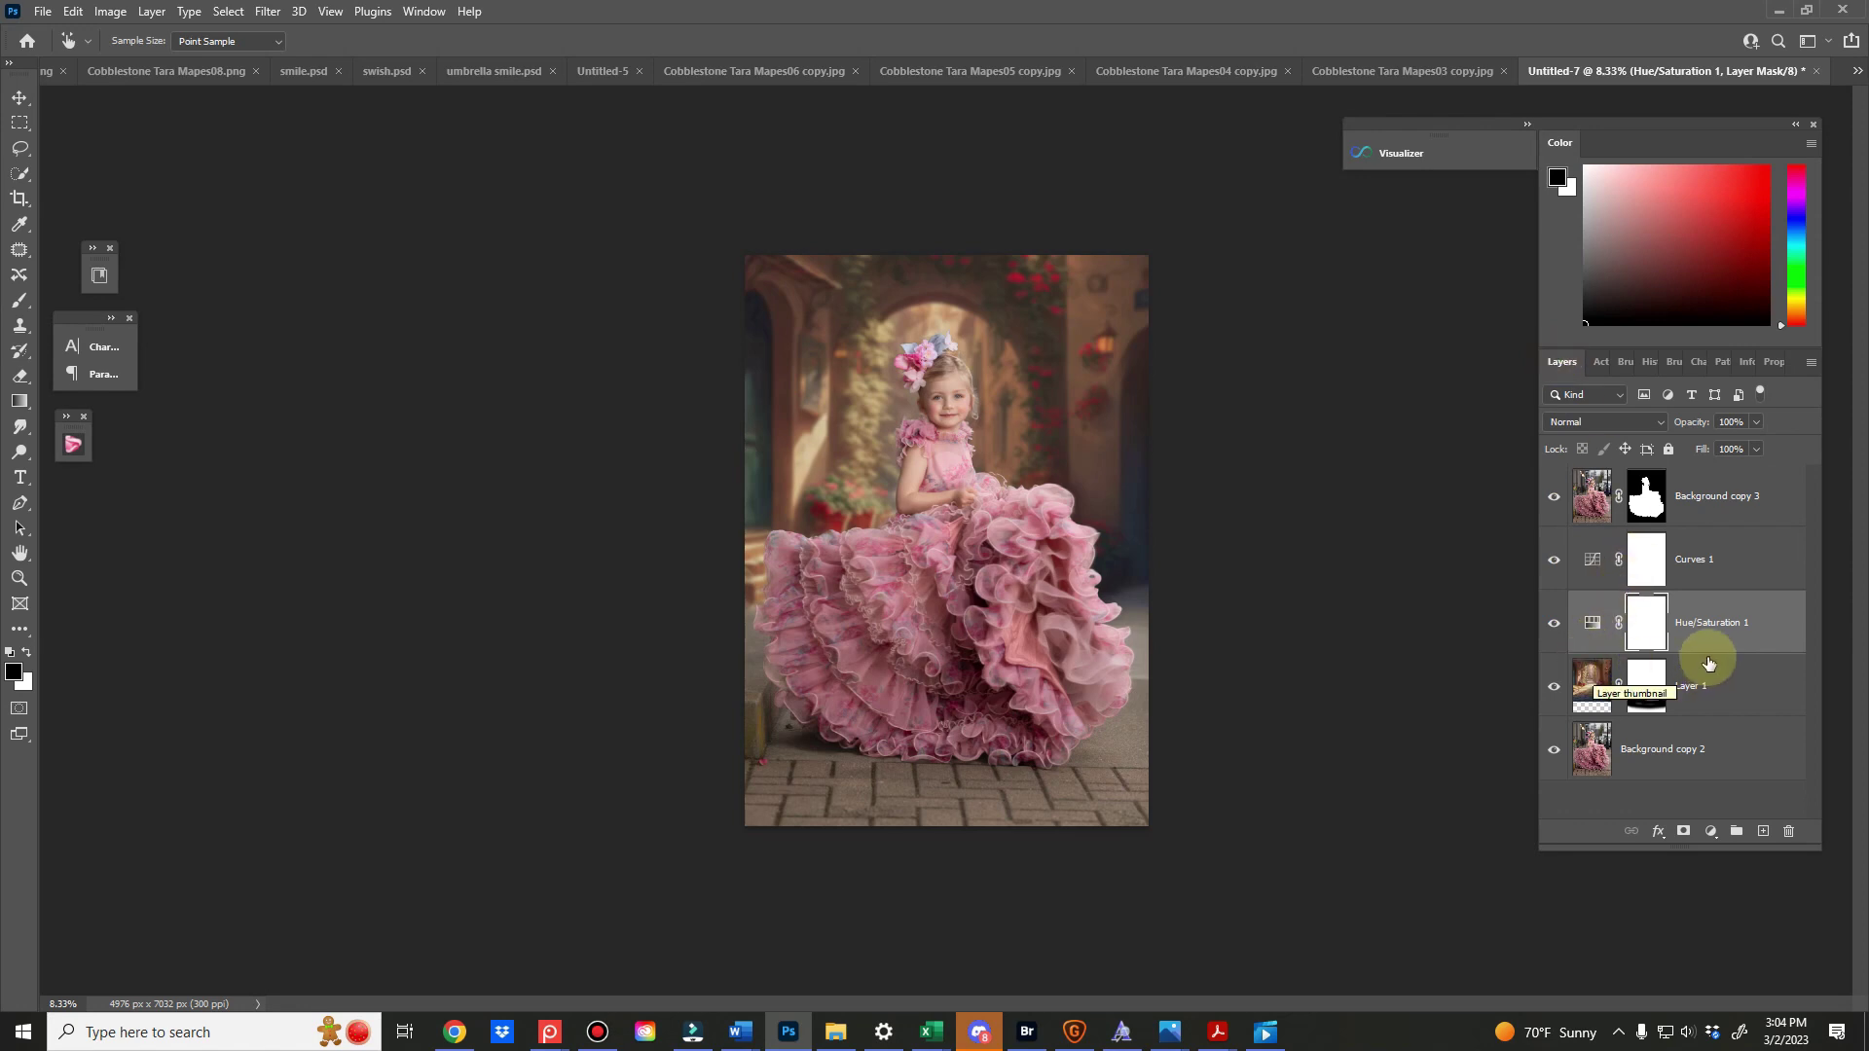
Paint a peach glow over the lamp on a new layer set to Overlay blend mode
left_click(1694, 558)
key("b")
left_click(1762, 830)
left_click(973, 389, "alt")
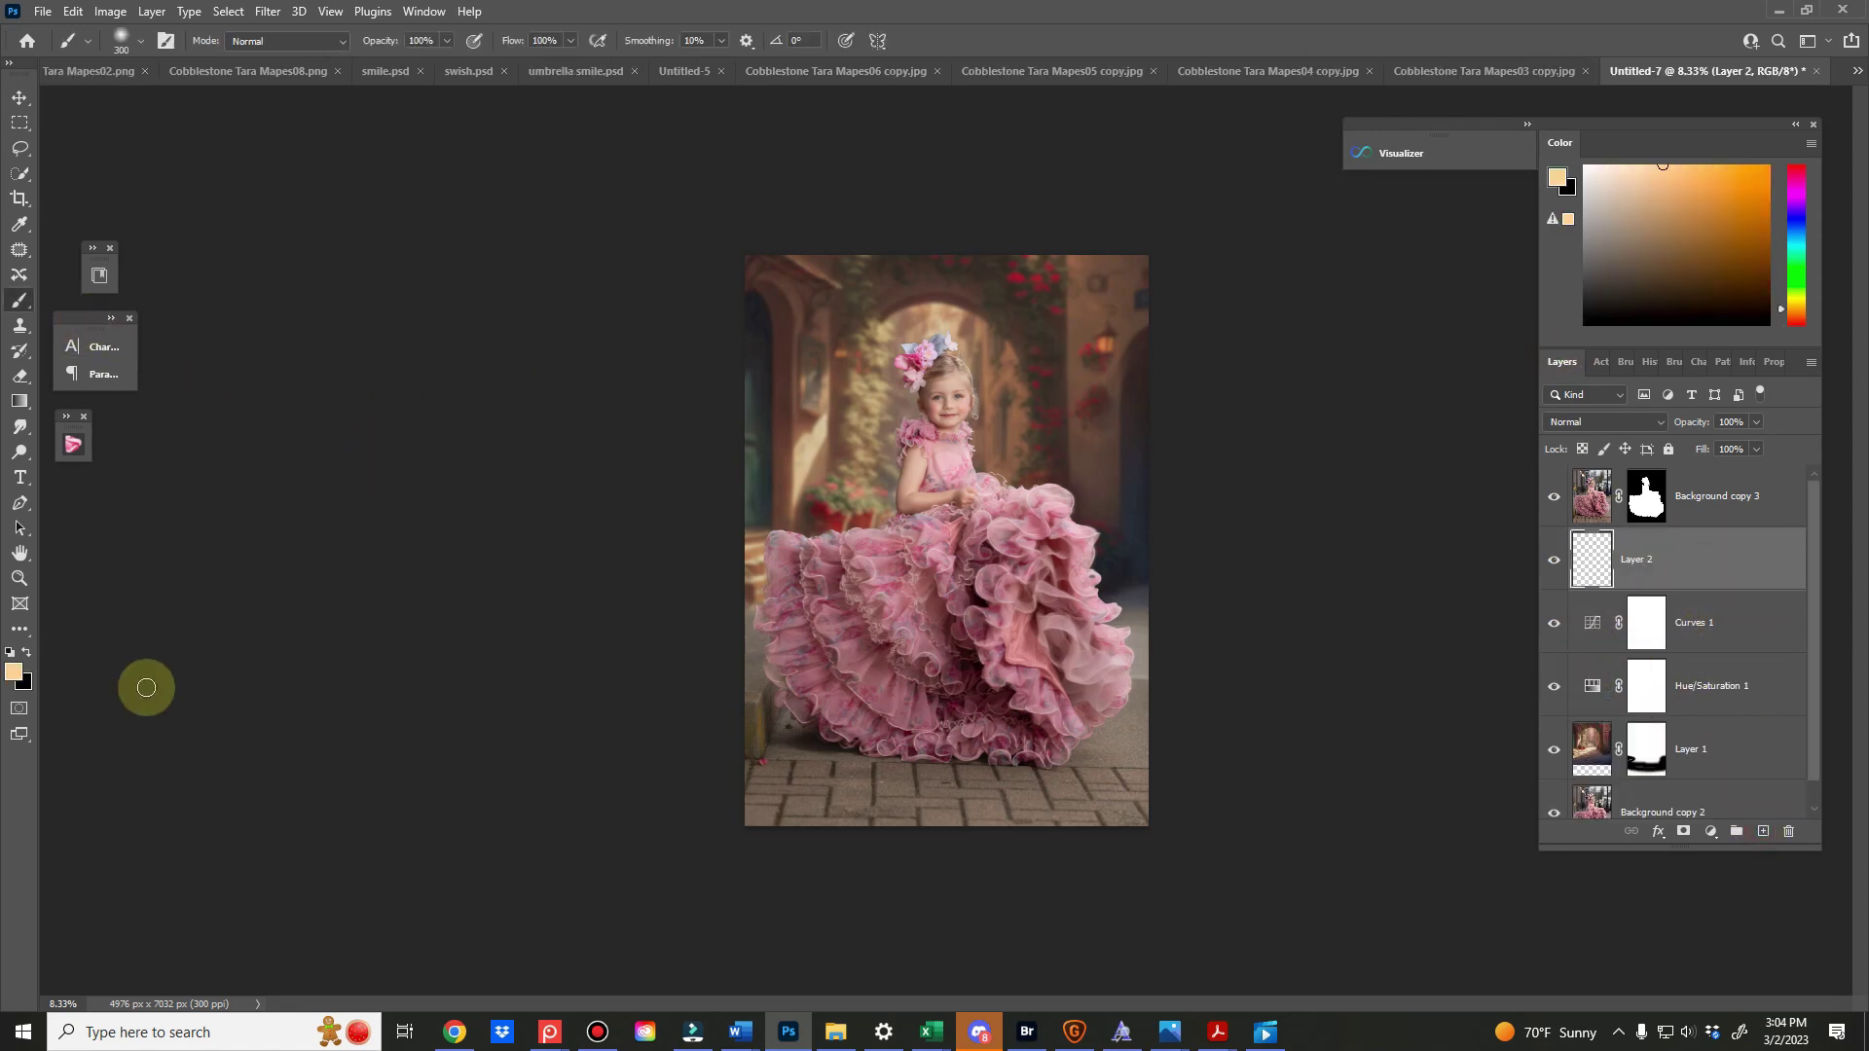
key("bracketright")
key("bracketright")
key("bracketright")
key("bracketright")
key("bracketright")
key("bracketright")
left_click(1111, 347)
left_click(1607, 422)
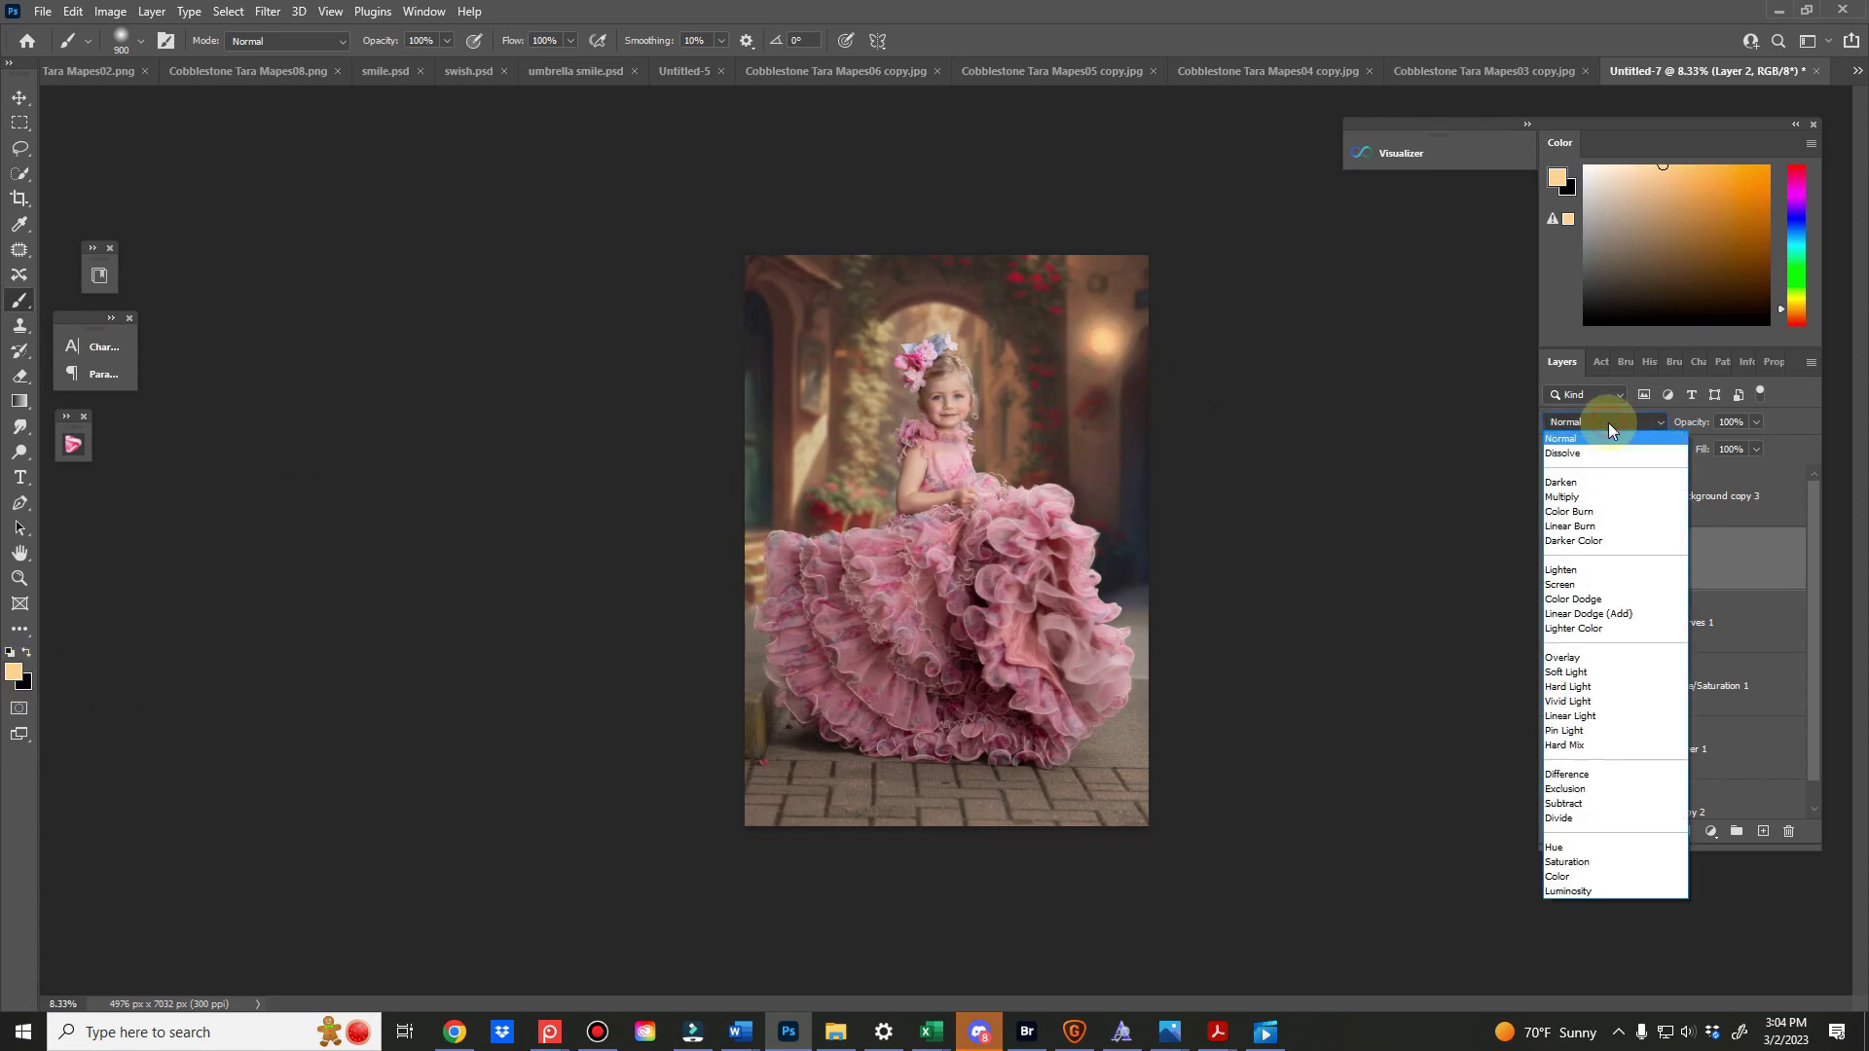
left_click(1562, 657)
key("bracketleft")
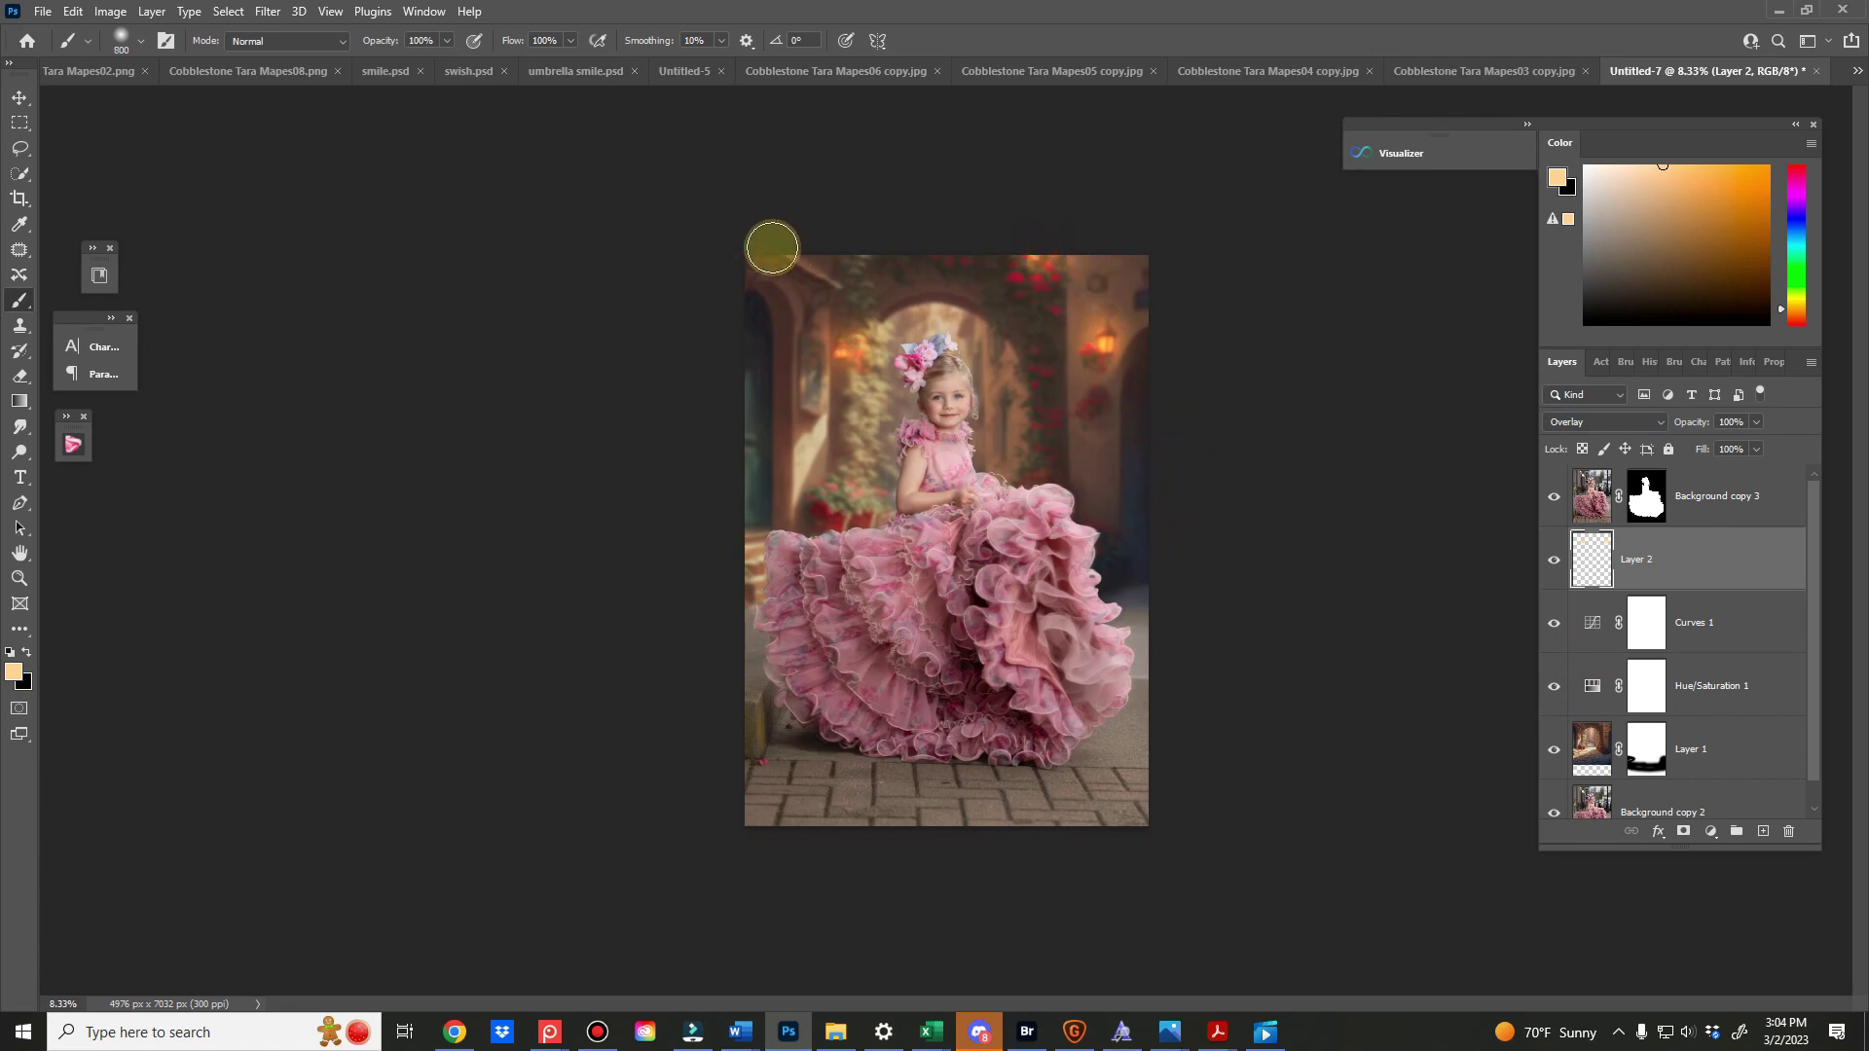
key("bracketright")
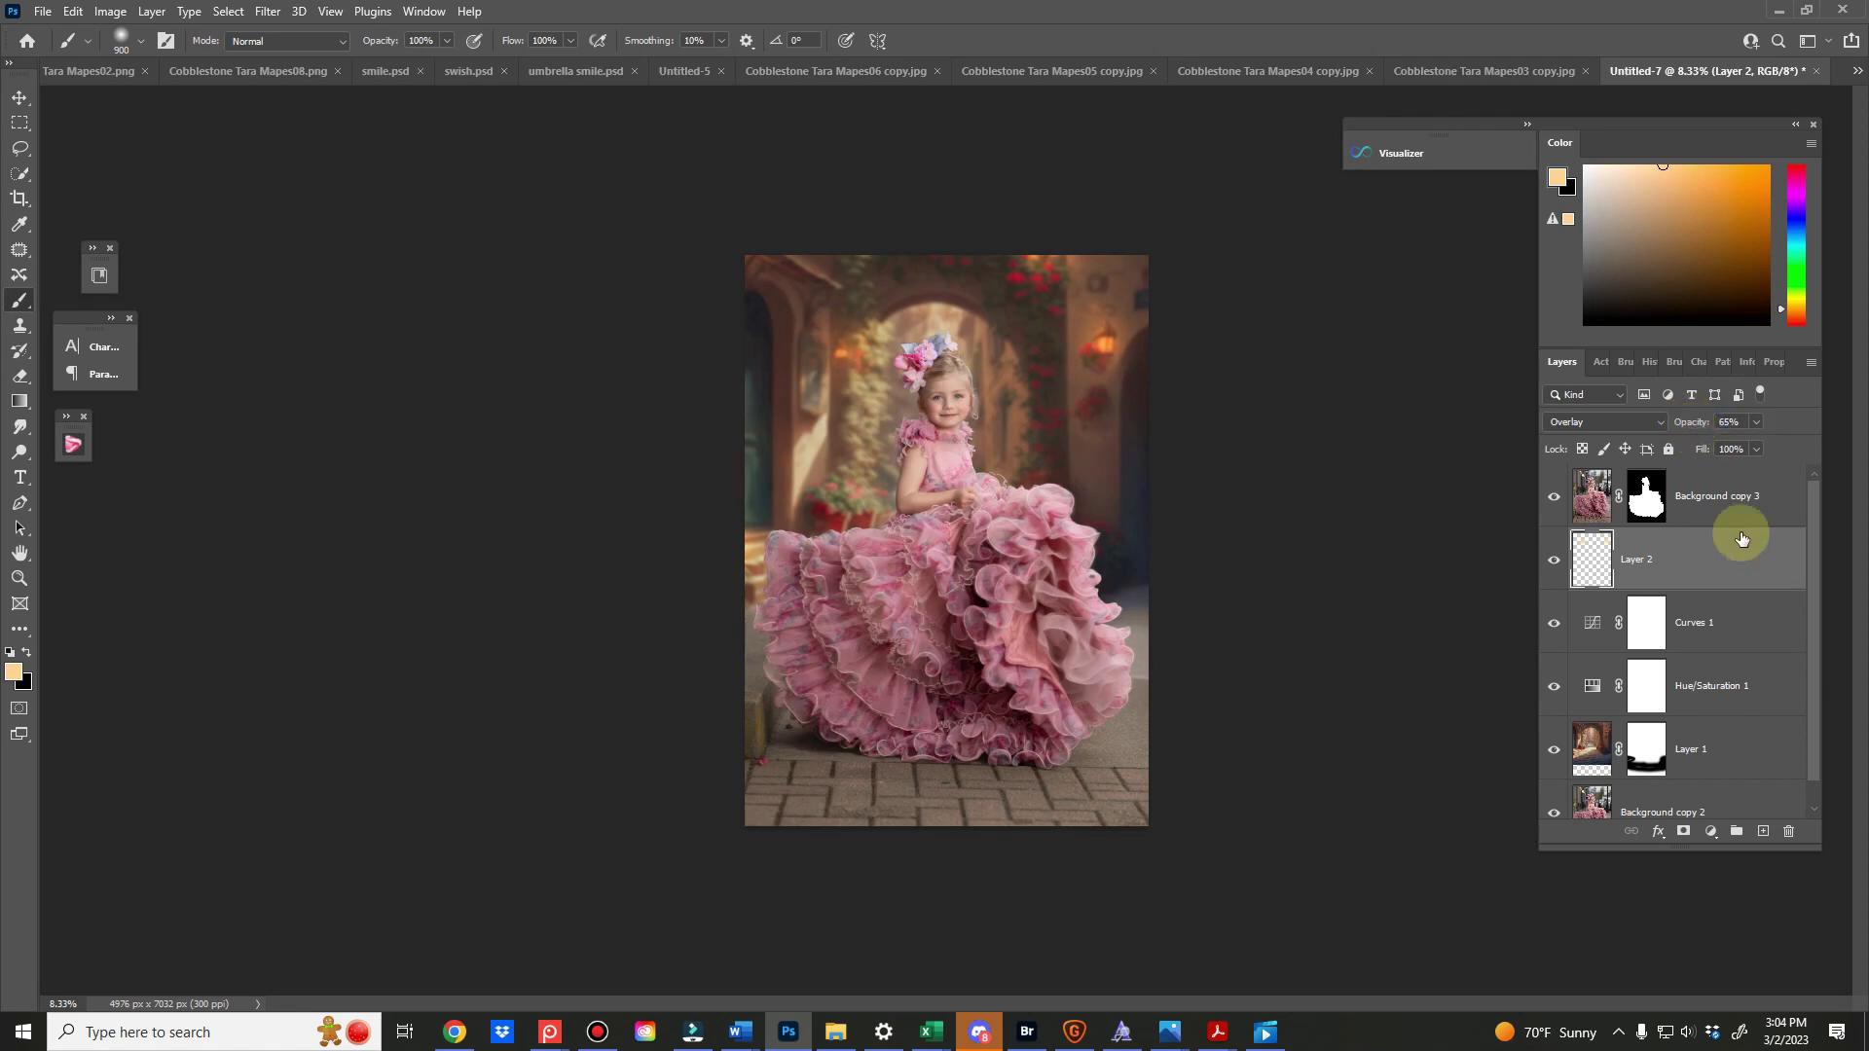
Add a darkening Curves layer on top and target its mask with a much larger brush
left_click(1698, 493)
left_click(1710, 832)
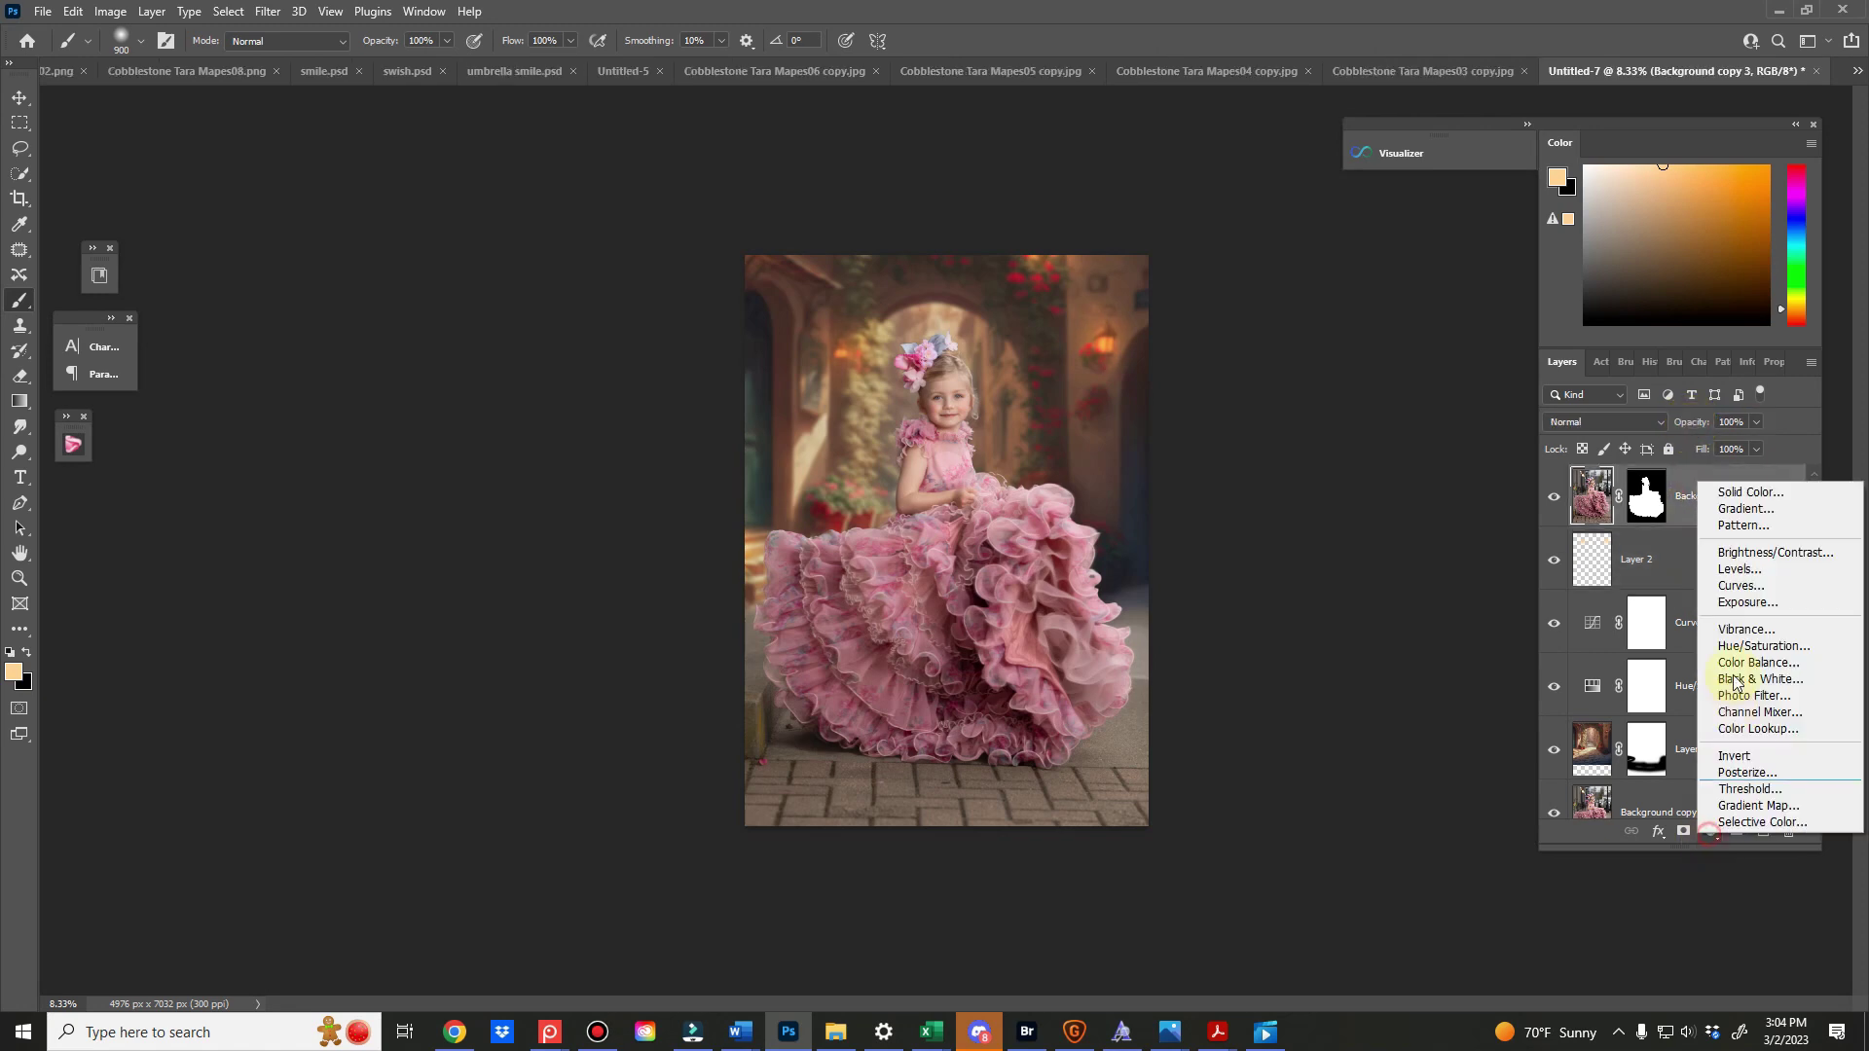
left_click(1740, 585)
left_click_drag(1697, 564, 1699, 573)
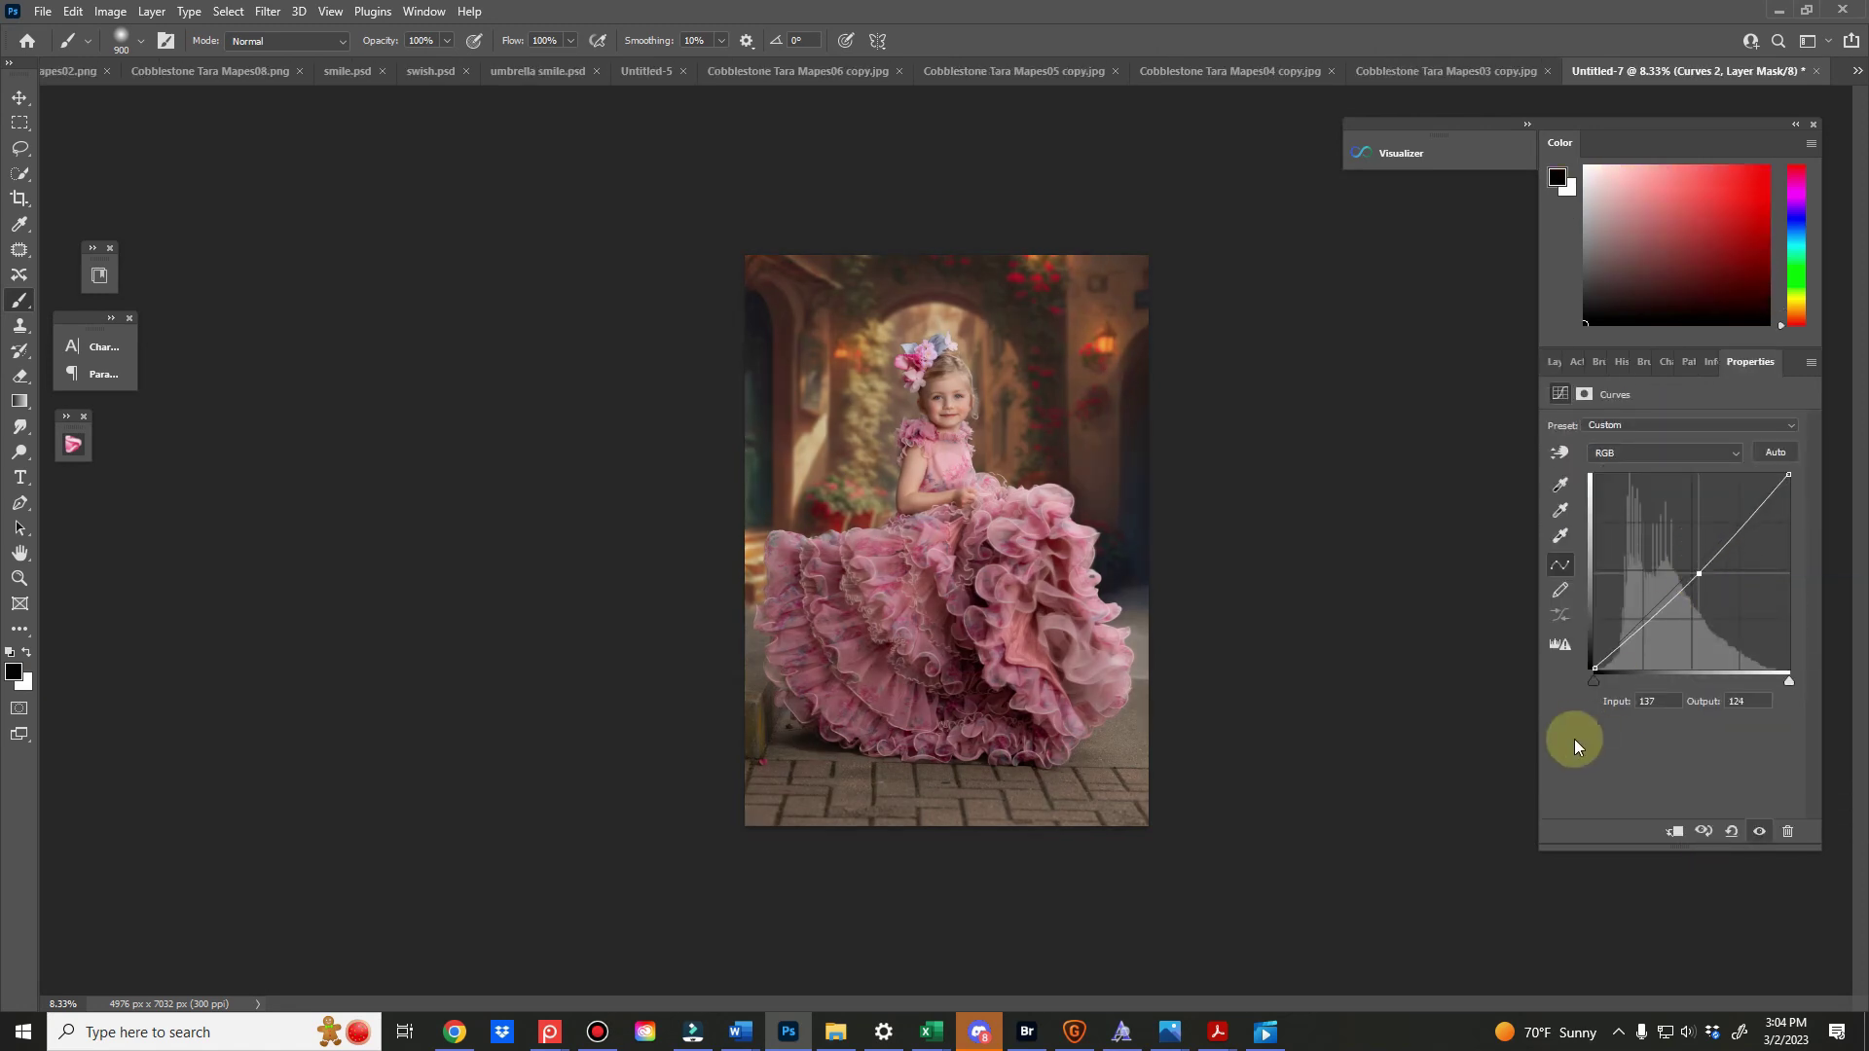
left_click(1553, 365)
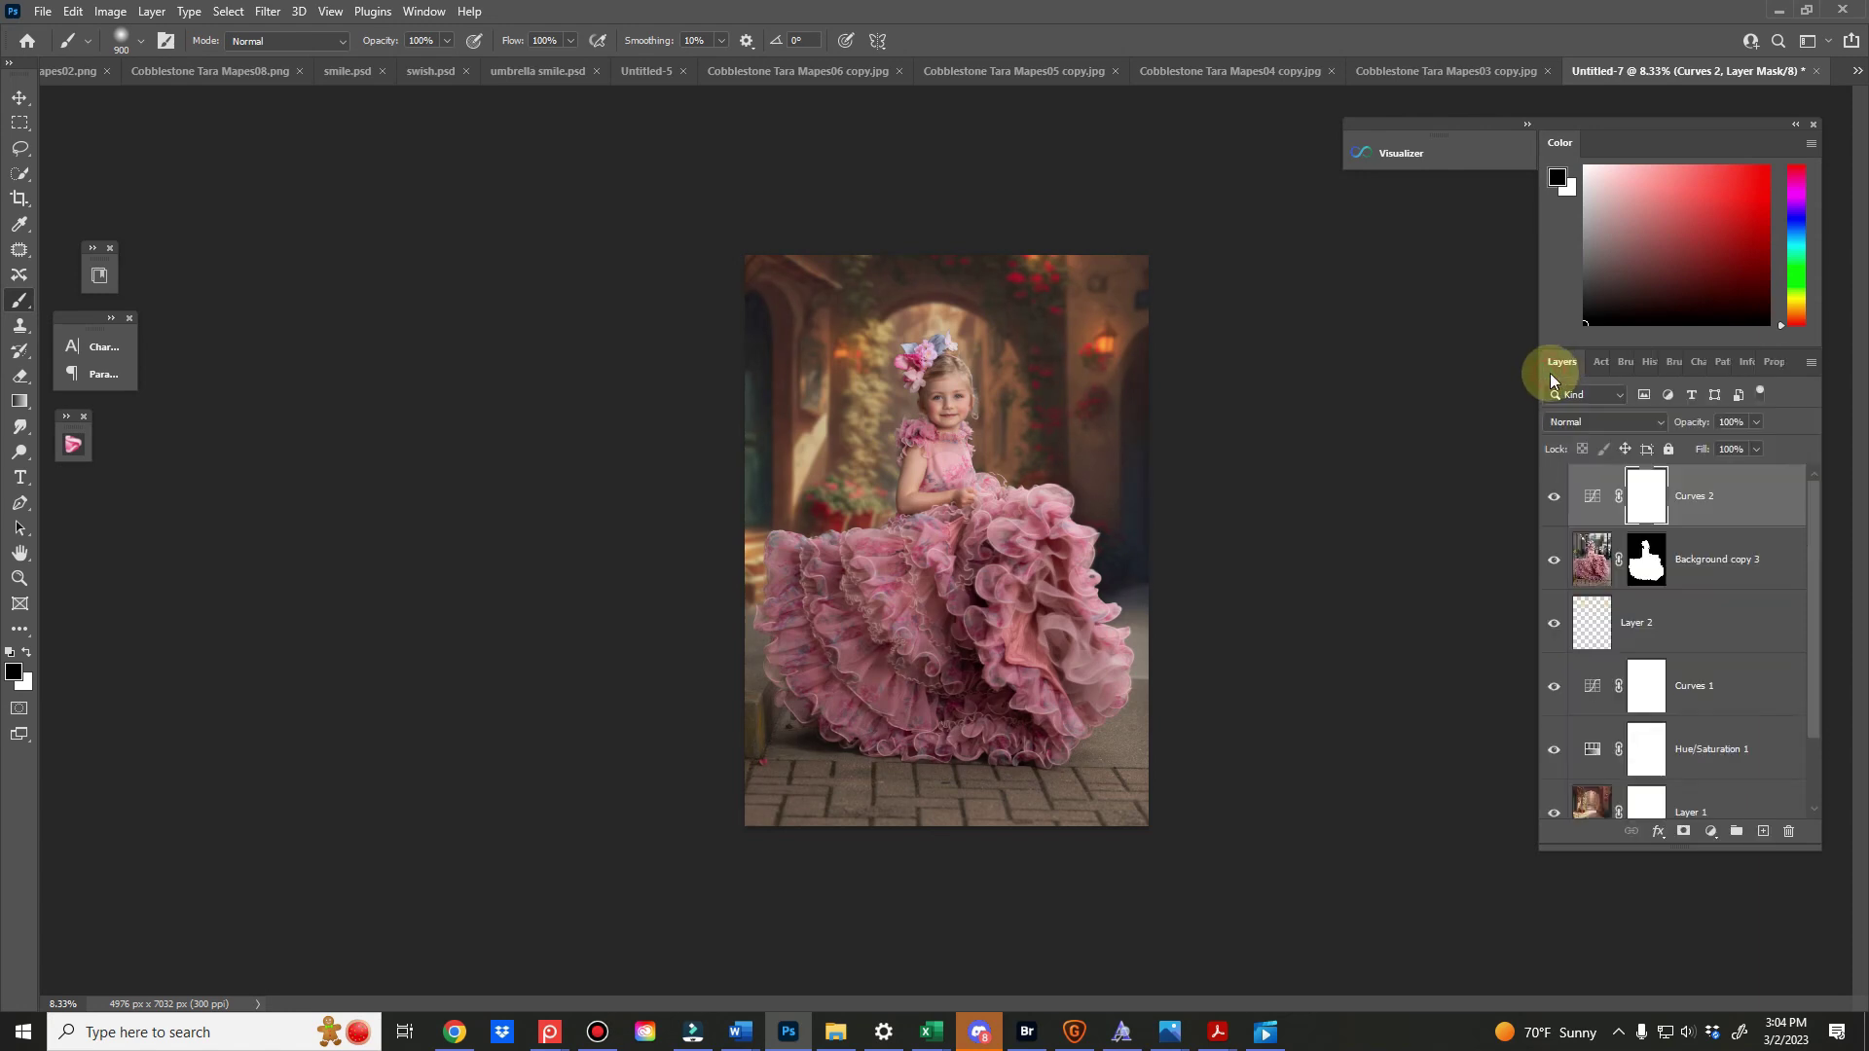
key("bracketright")
key("bracketright")
key("bracketright")
key("bracketright")
key("bracketright")
key("bracketright")
key("bracketright")
key("bracketright")
key("bracketright")
key("bracketright")
key("bracketright")
key("bracketright")
key("bracketright")
key("bracketright")
key("bracketright")
key("bracketright")
key("bracketright")
key("bracketright")
key("bracketright")
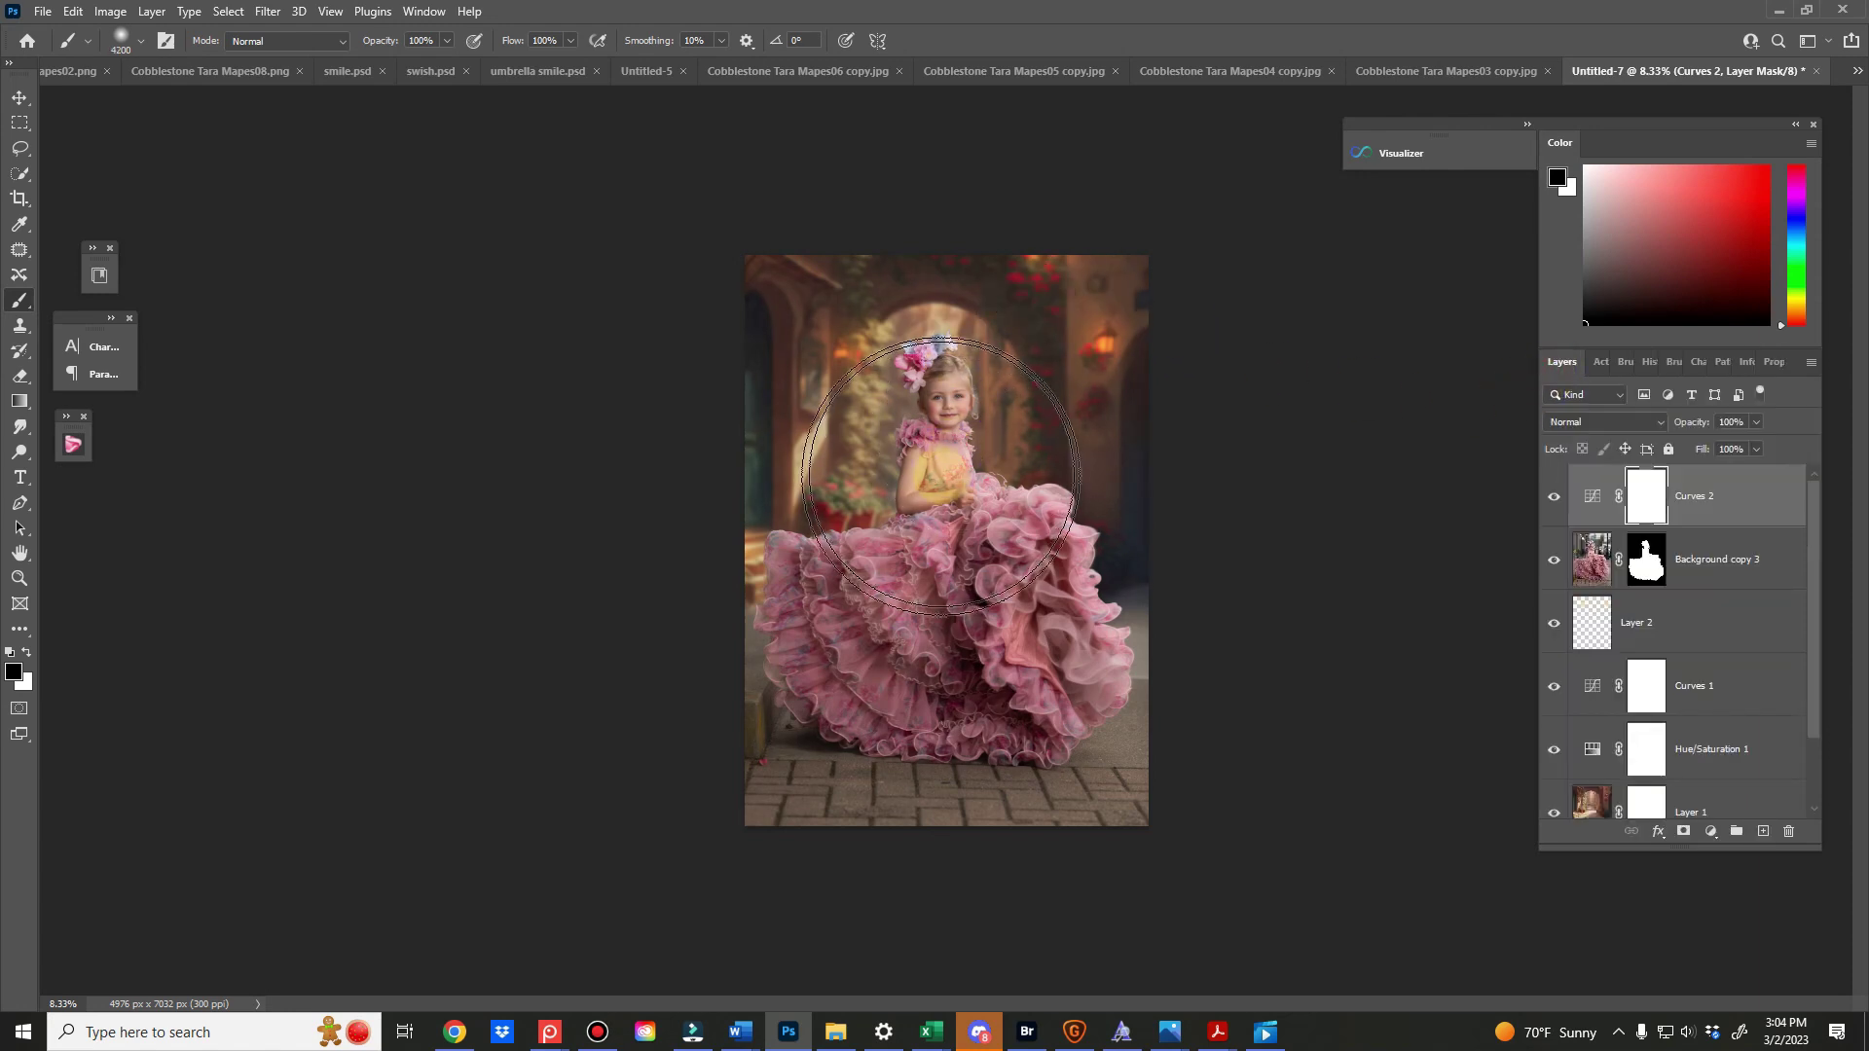
key("bracketright")
key("bracketright")
key("bracketright")
key("bracketright")
key("bracketright")
key("bracketright")
key("bracketright")
key("bracketright")
key("bracketright")
key("bracketright")
key("bracketright")
key("bracketright")
key("bracketright")
key("bracketright")
key("bracketright")
key("bracketright")
key("bracketright")
key("bracketright")
key("bracketright")
key("bracketright")
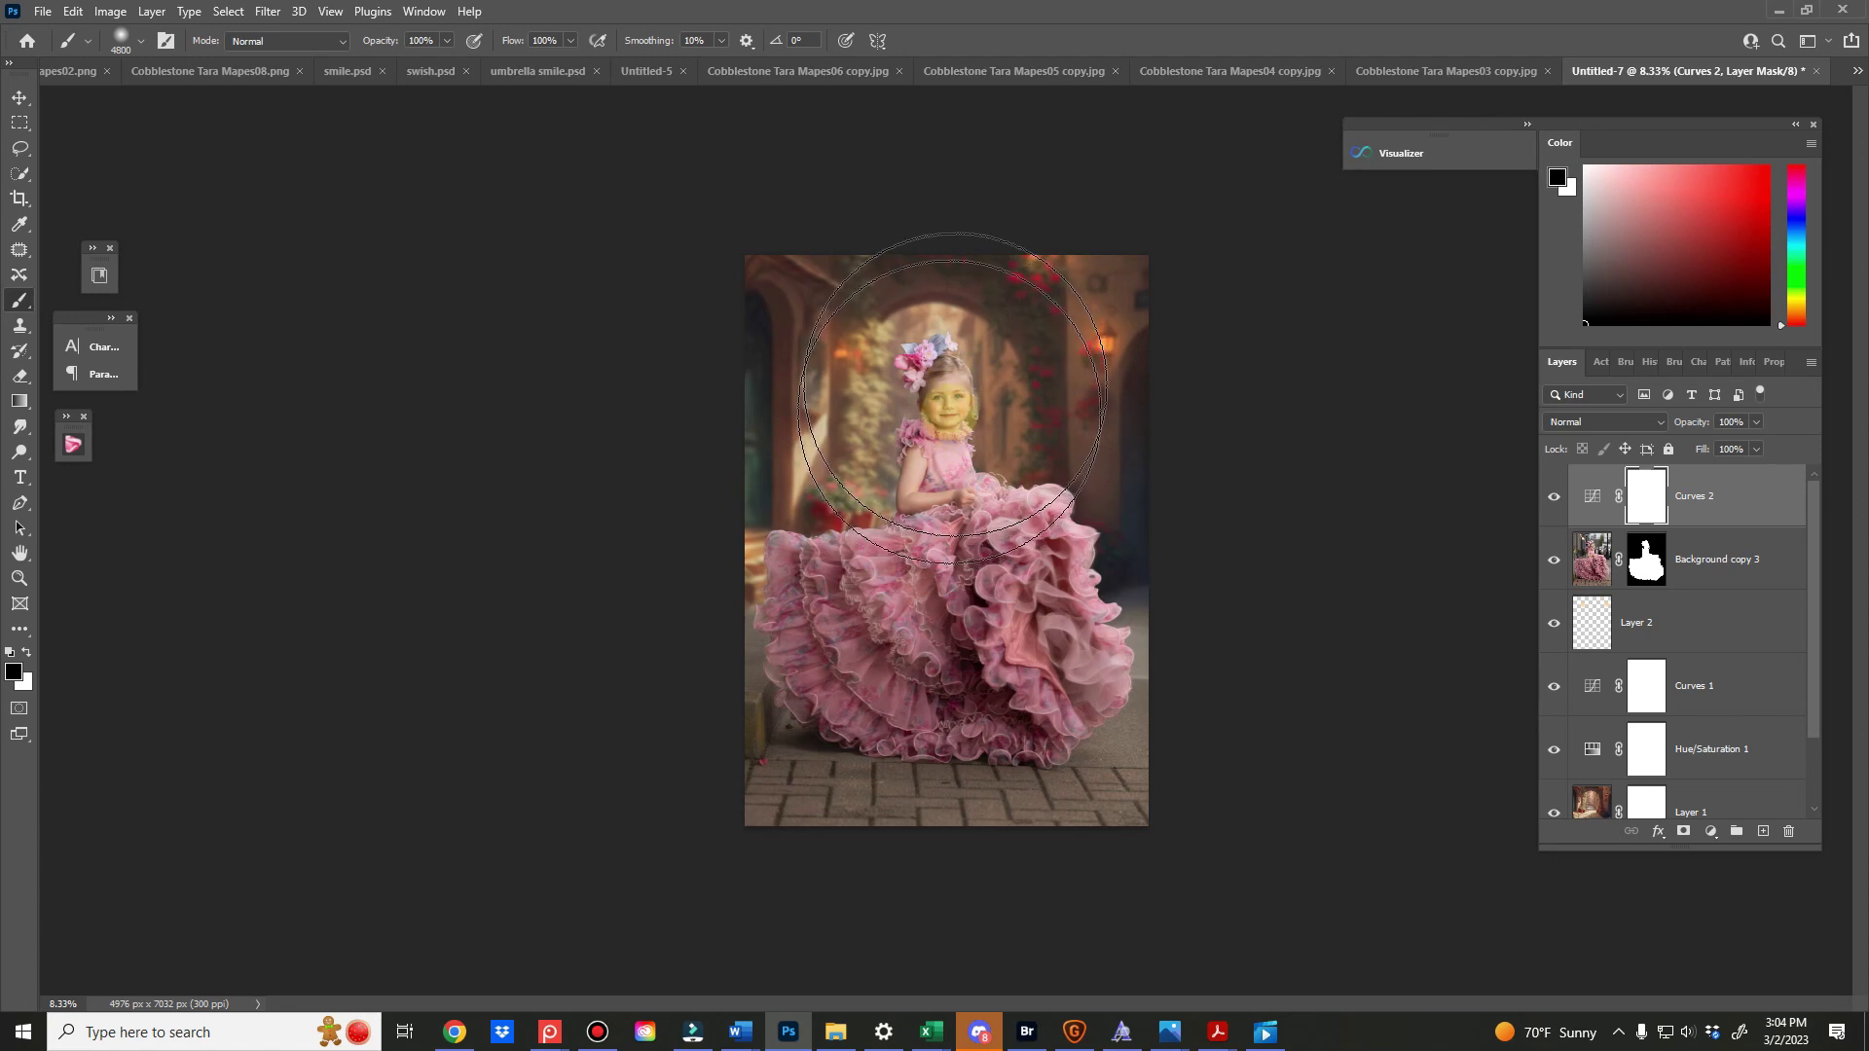
left_click(1640, 490)
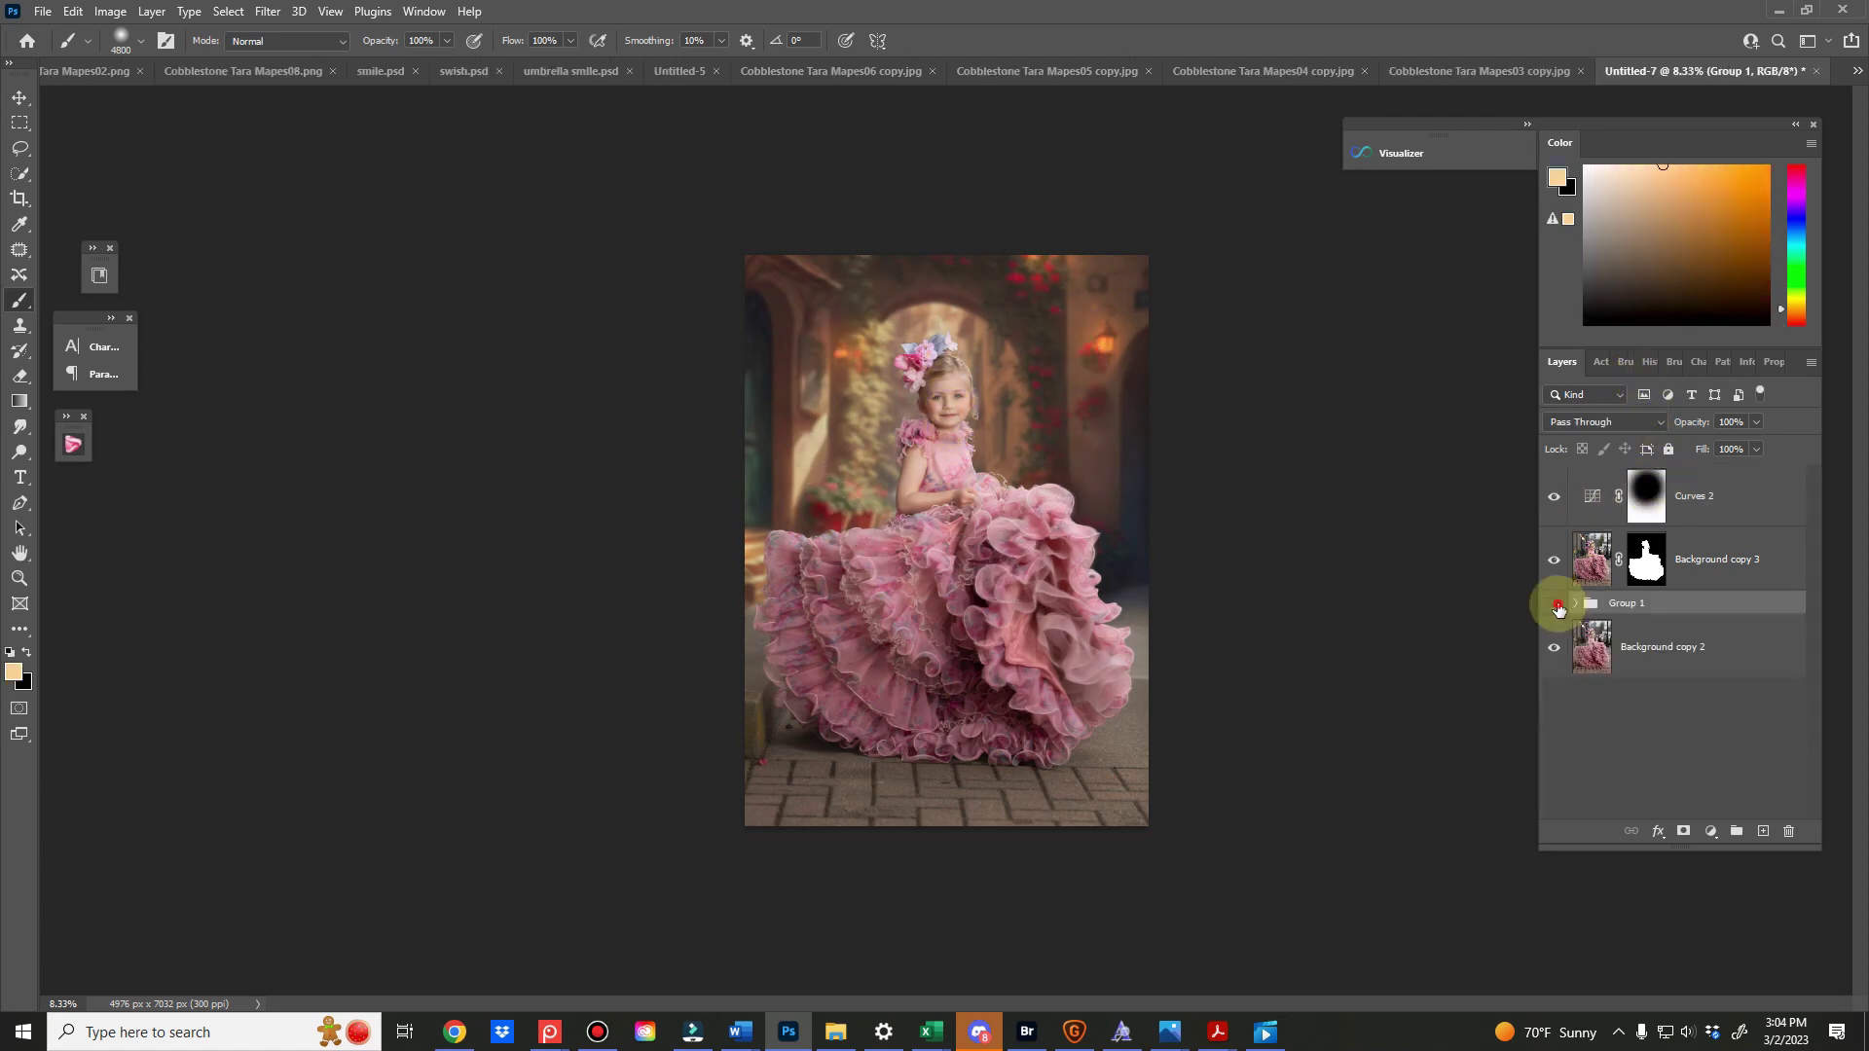
Toggle Group 1's visibility repeatedly to compare with the original street, leaving it visible
left_click(1556, 606)
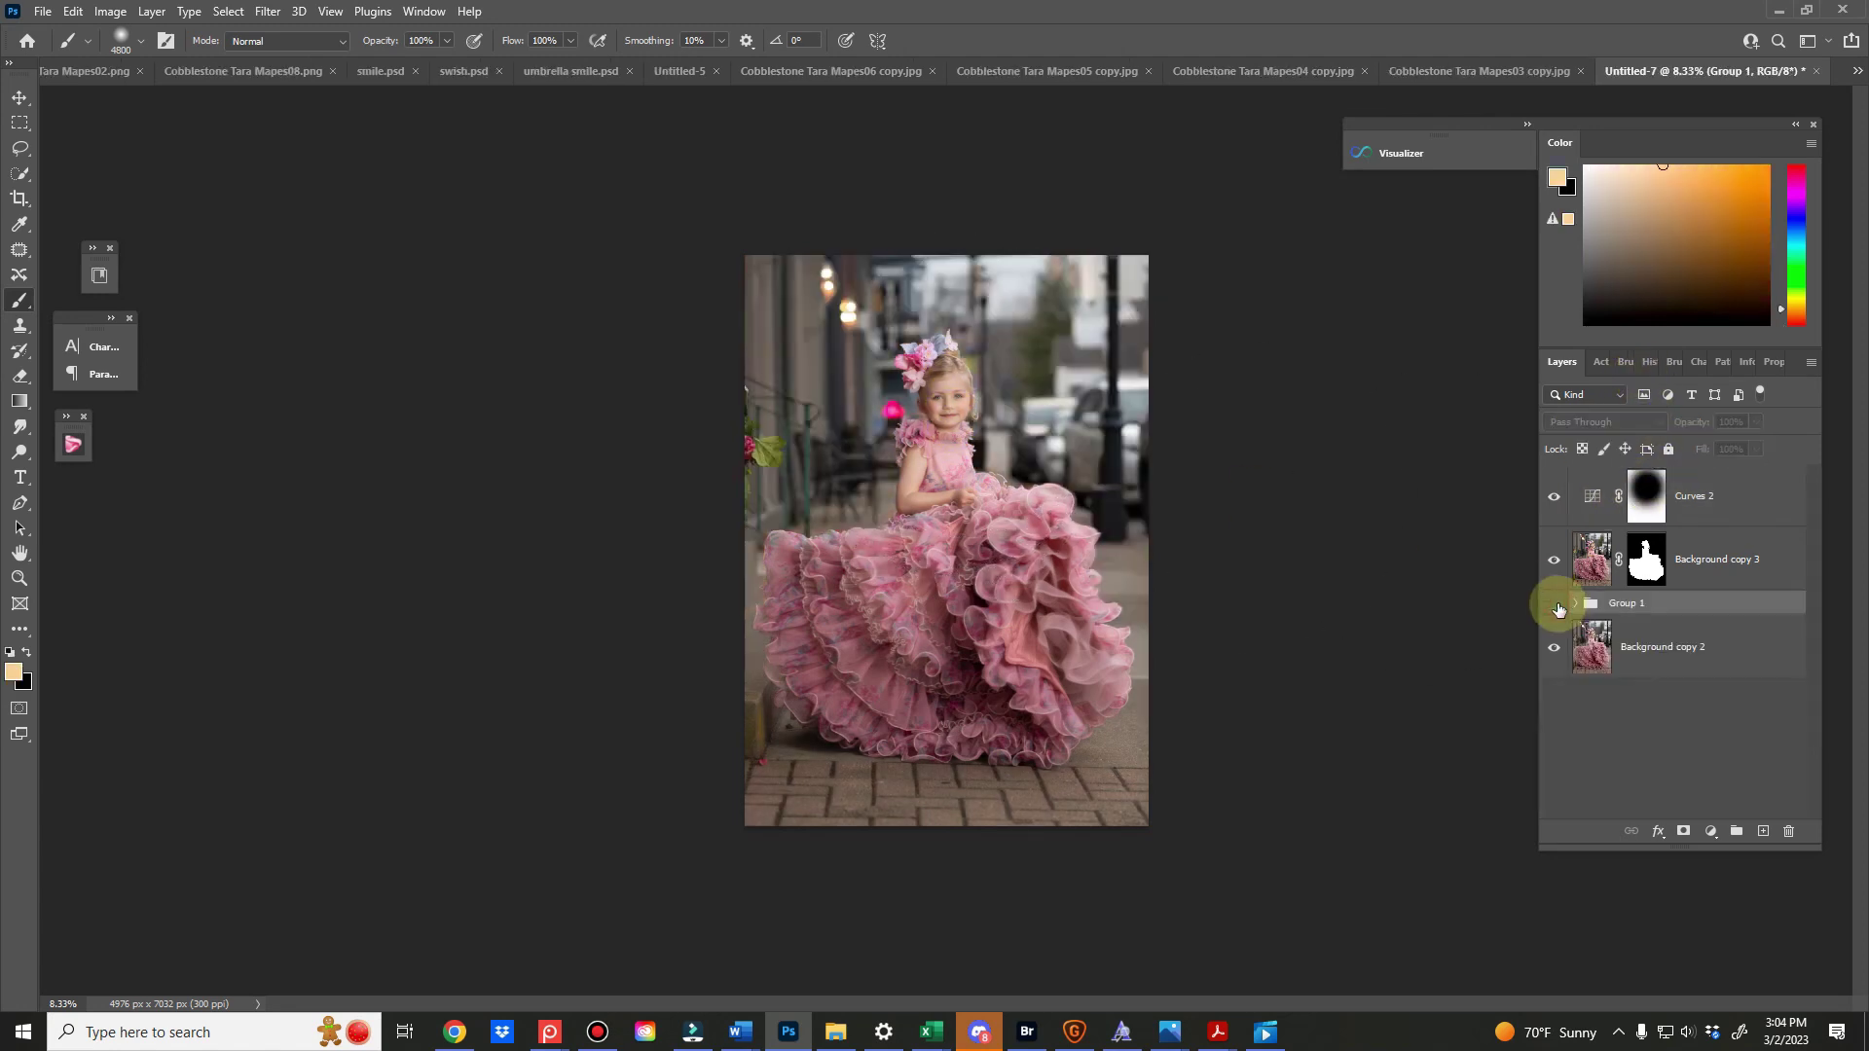
left_click(1555, 605)
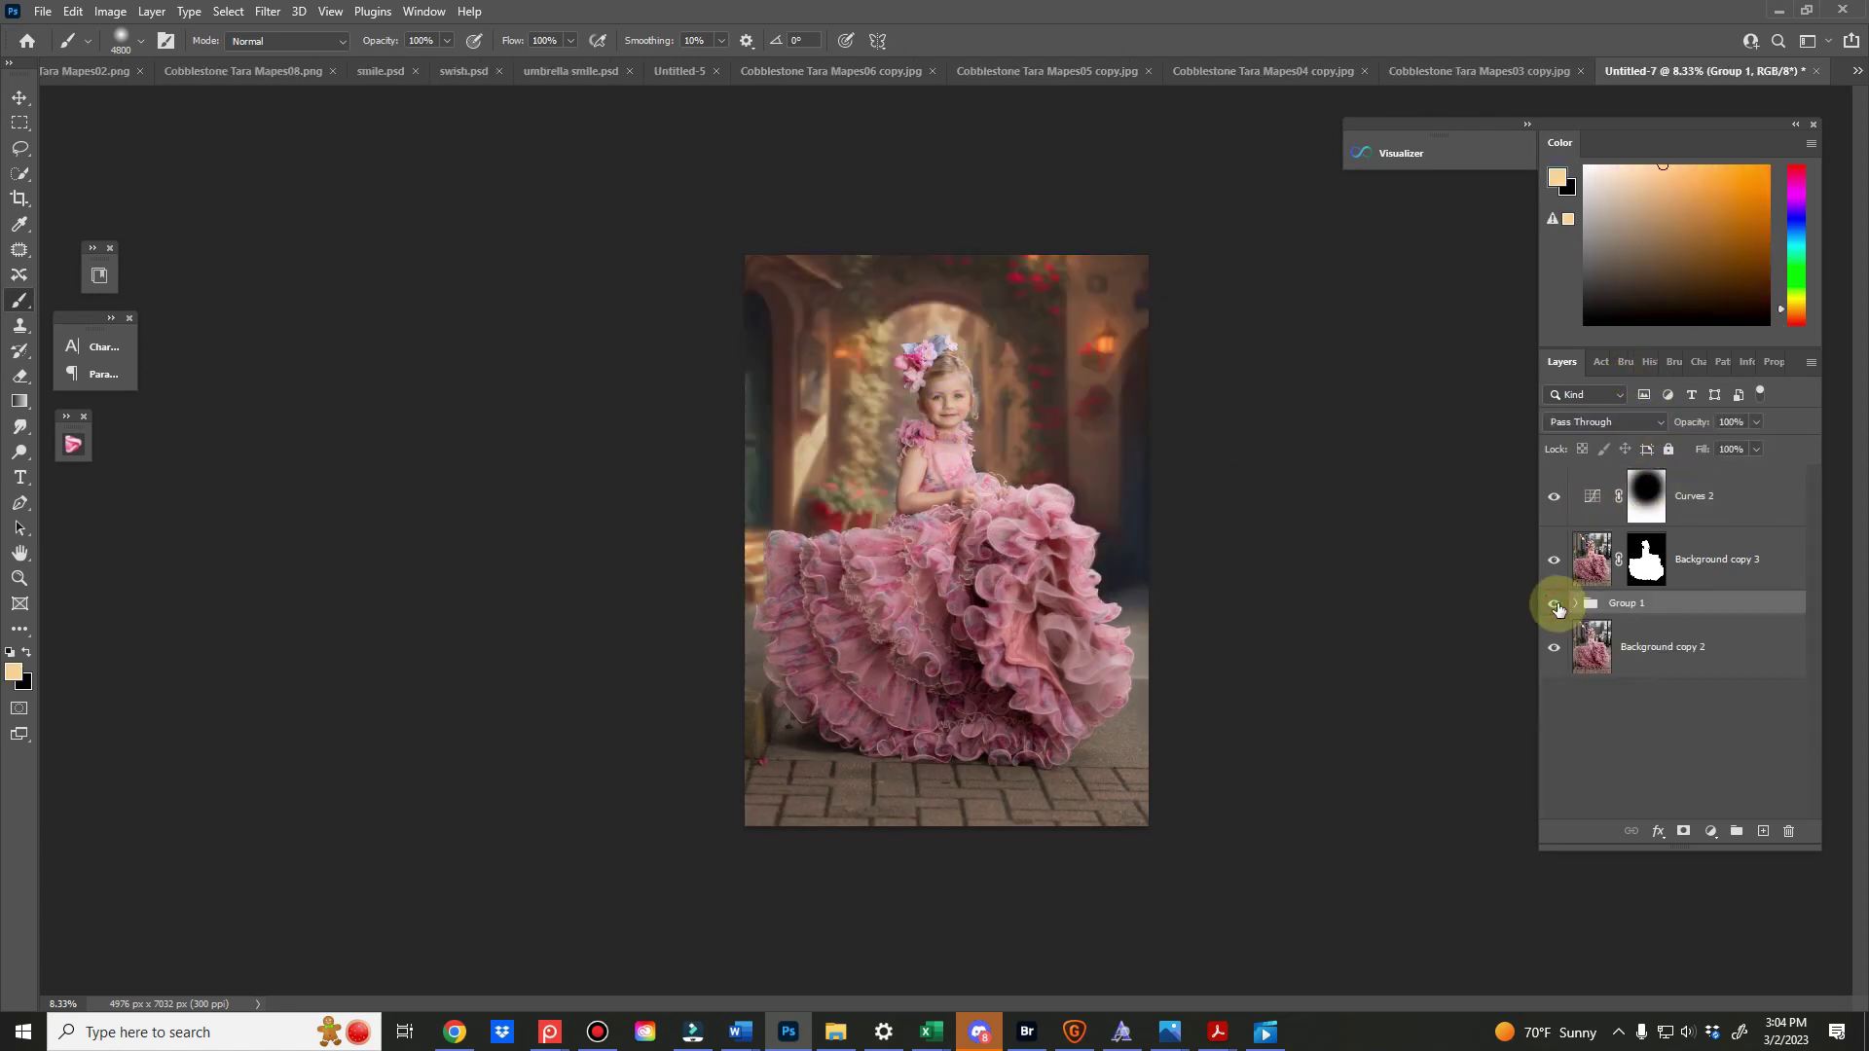
left_click(1555, 605)
left_click(1555, 606)
left_click(1555, 605)
left_click(1555, 605)
left_click(1556, 605)
left_click(1555, 605)
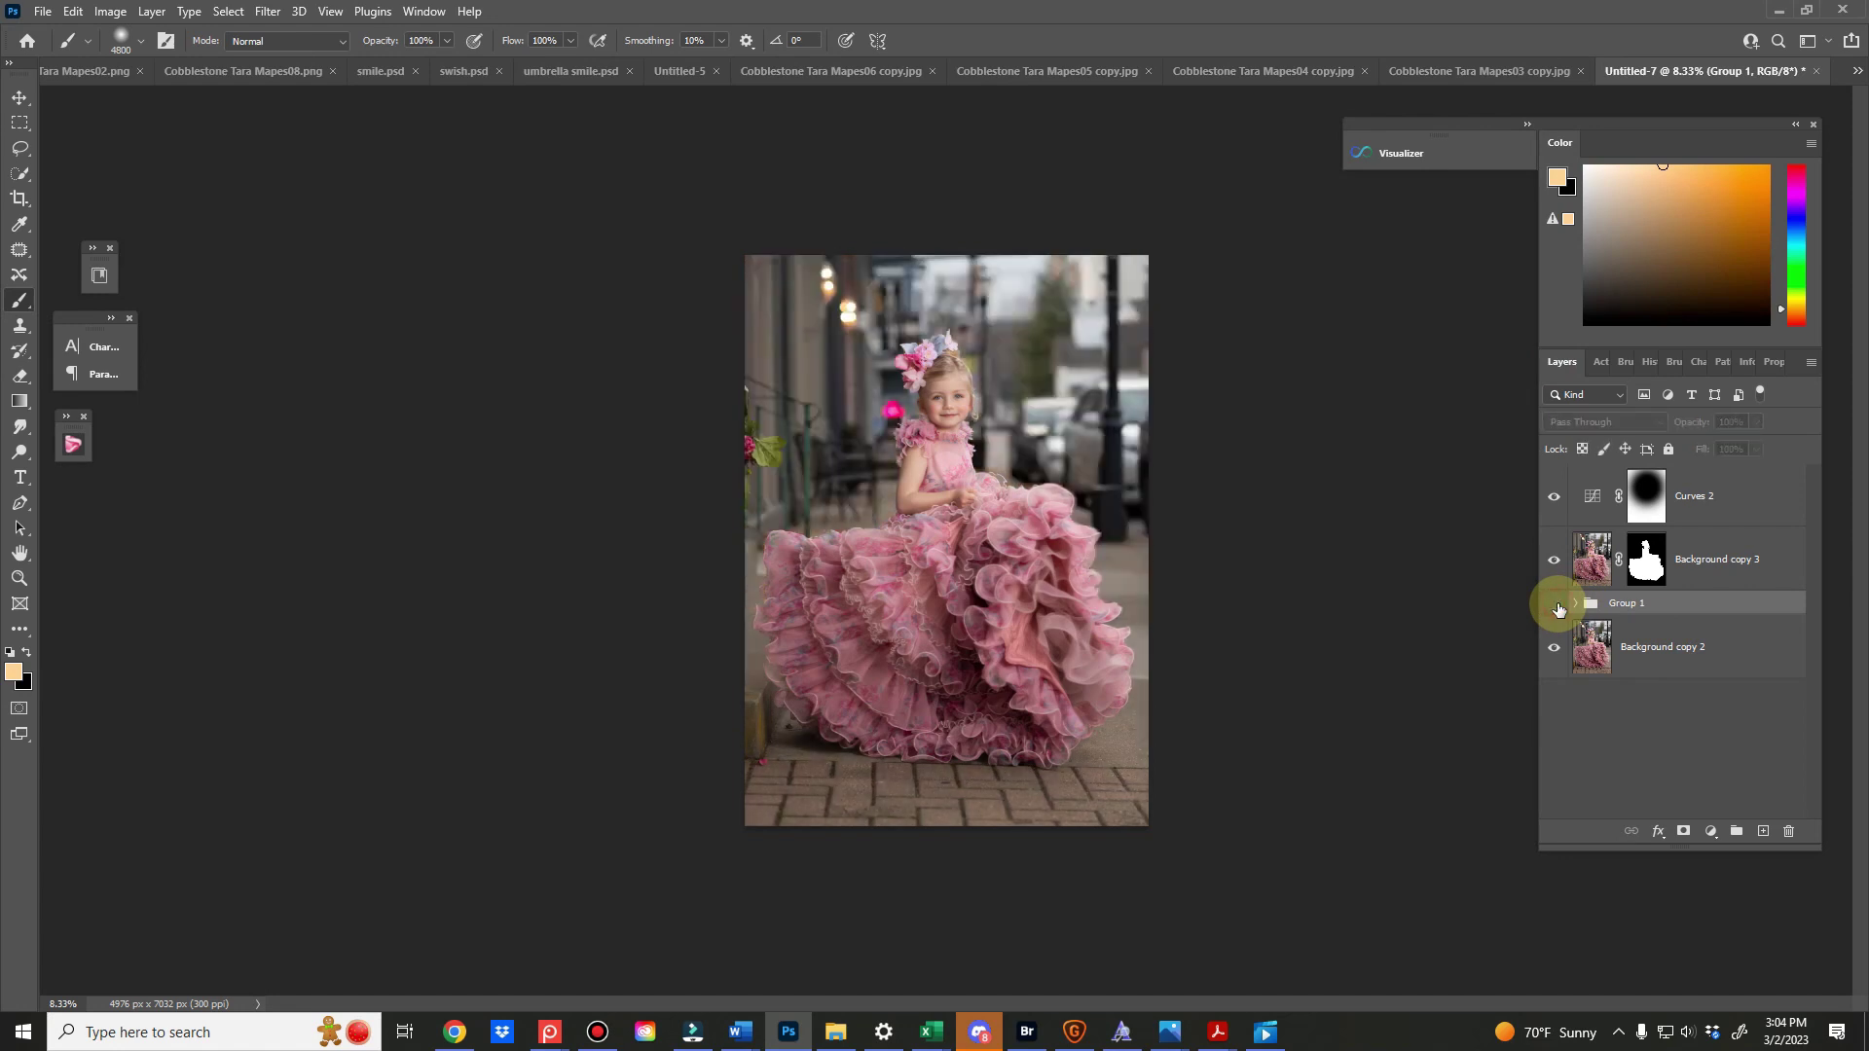
left_click(1555, 605)
left_click(1555, 604)
left_click(1555, 604)
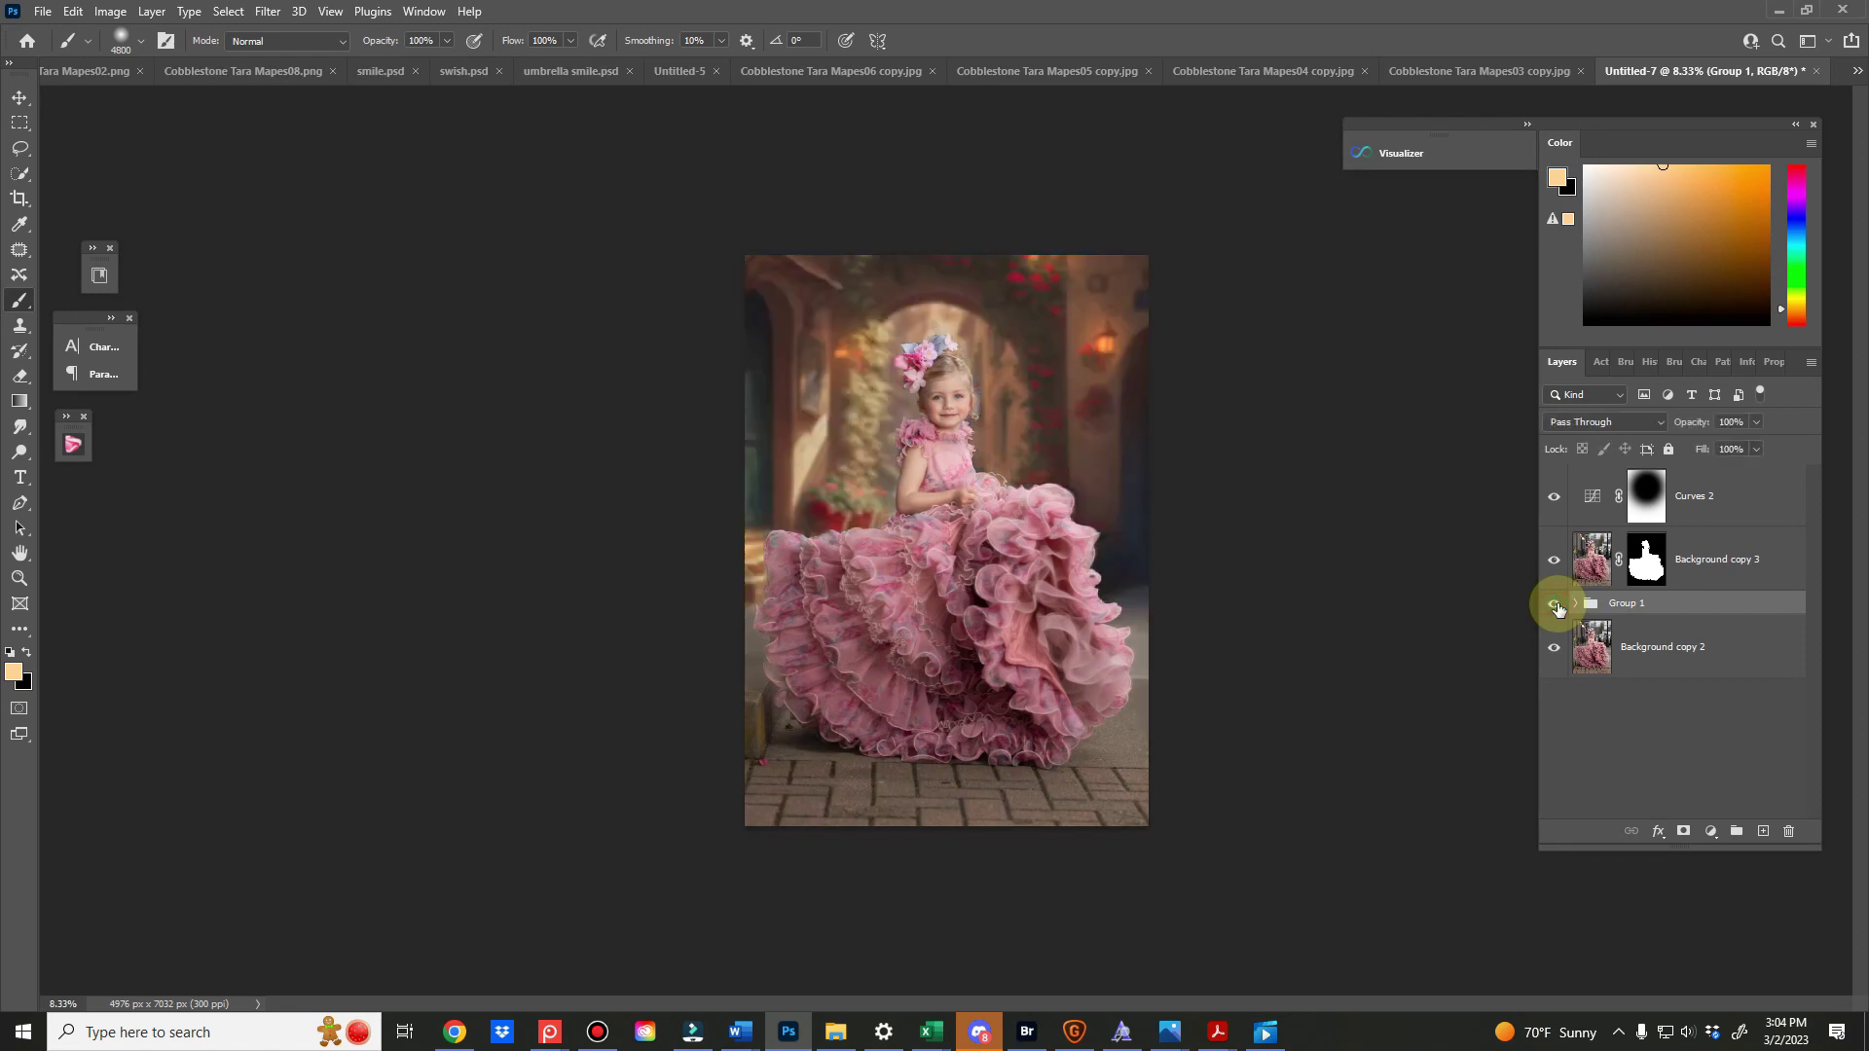
left_click(1555, 605)
left_click(1556, 604)
left_click(1555, 604)
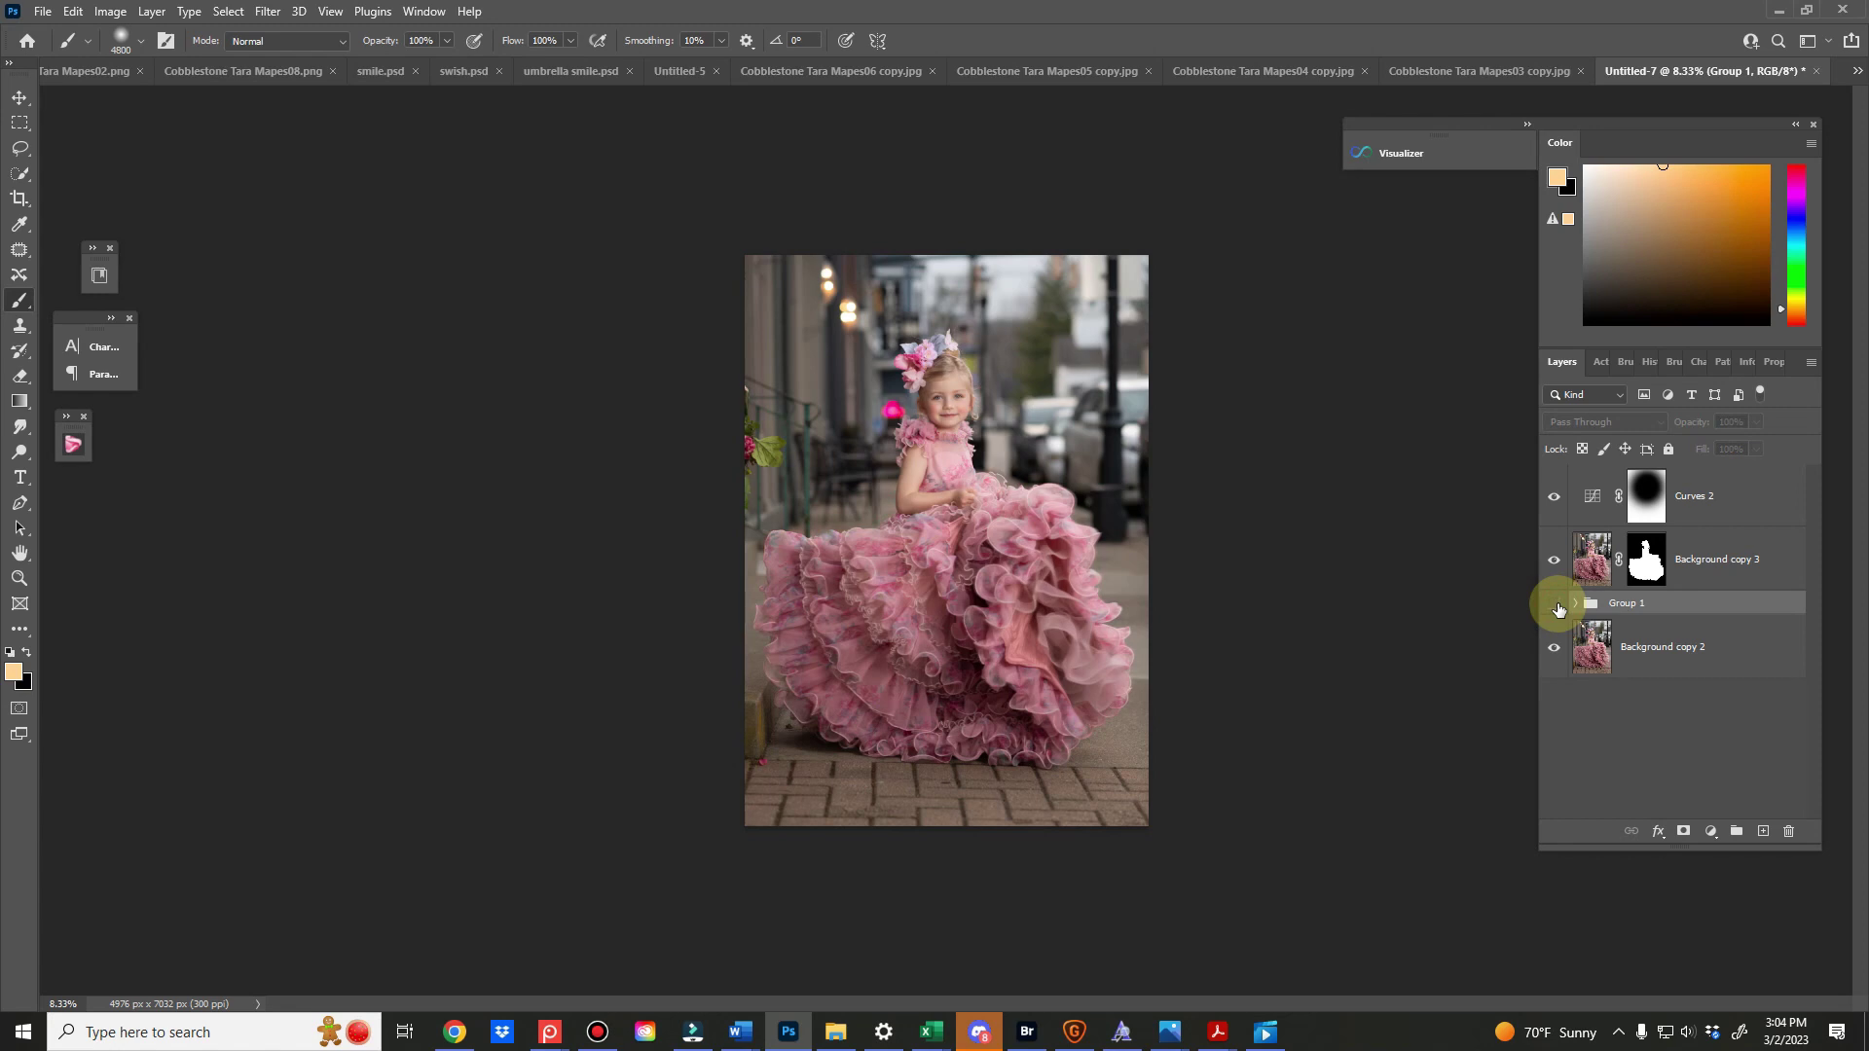
left_click(1555, 604)
left_click(1555, 604)
left_click(1555, 604)
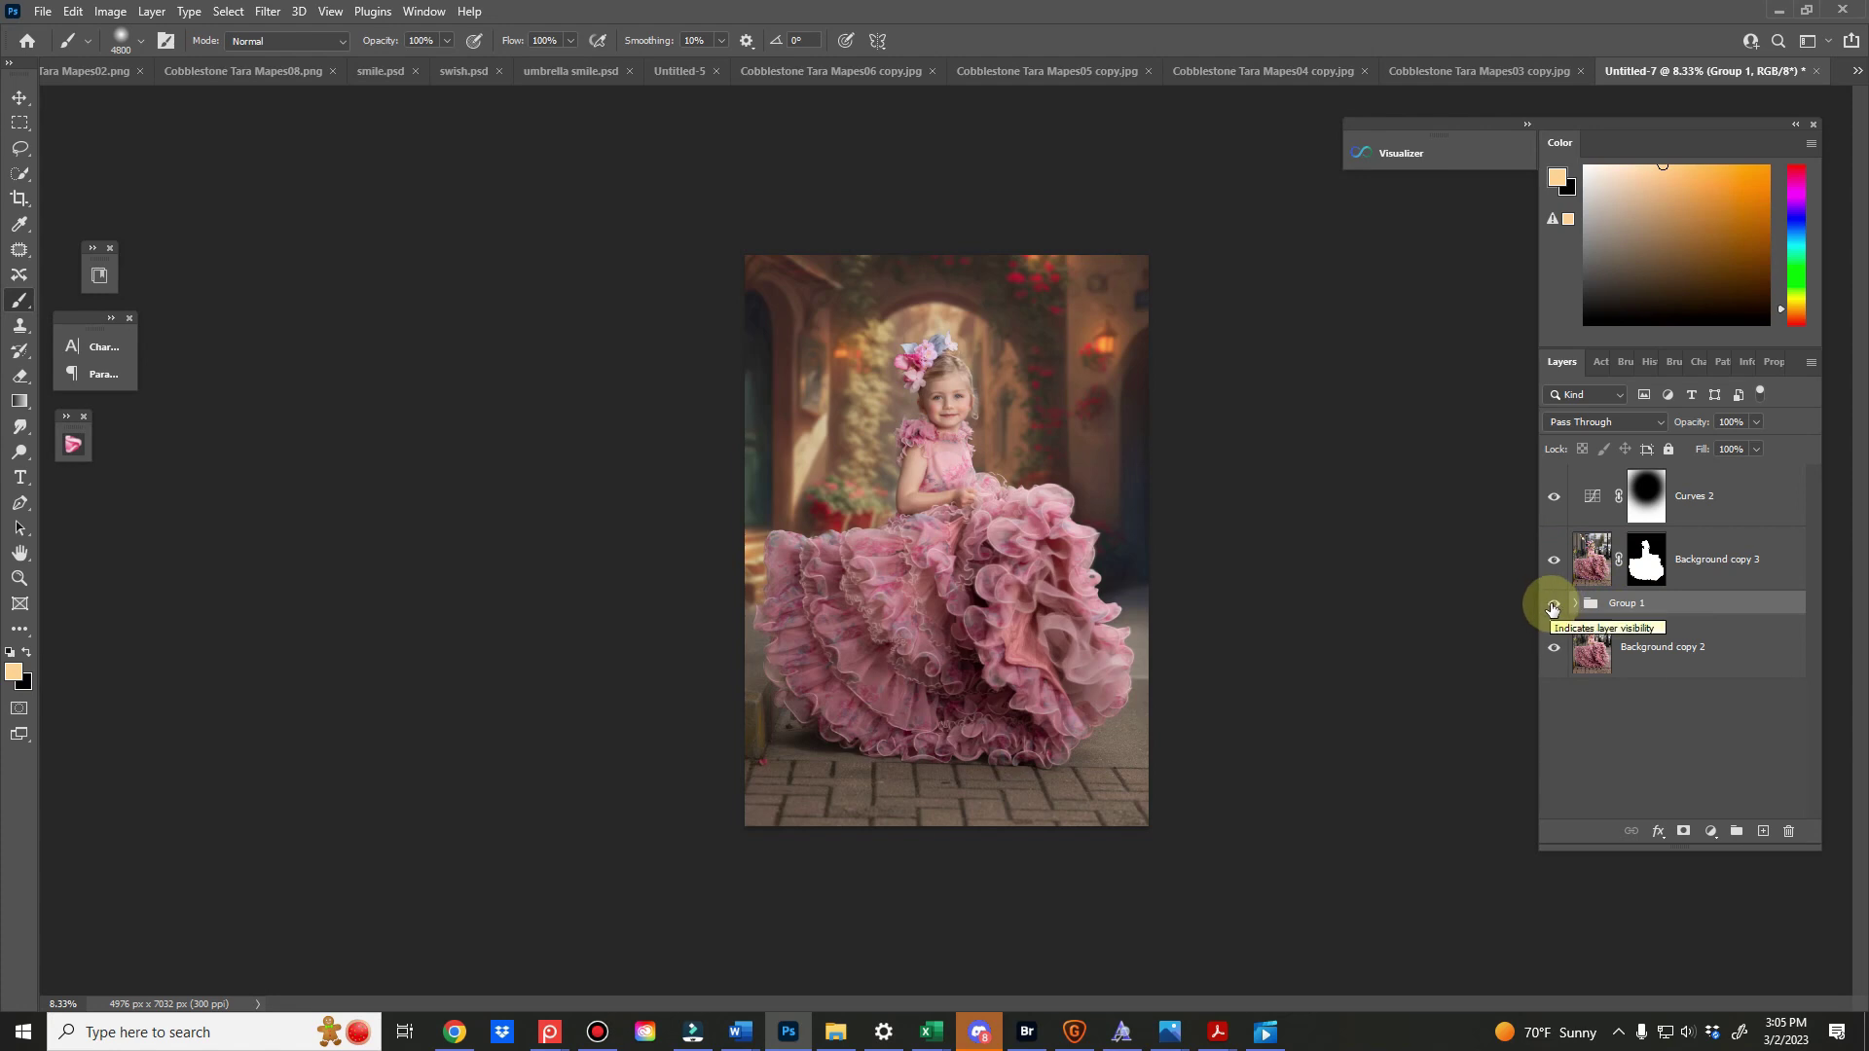
left_click(1553, 608)
left_click(1552, 607)
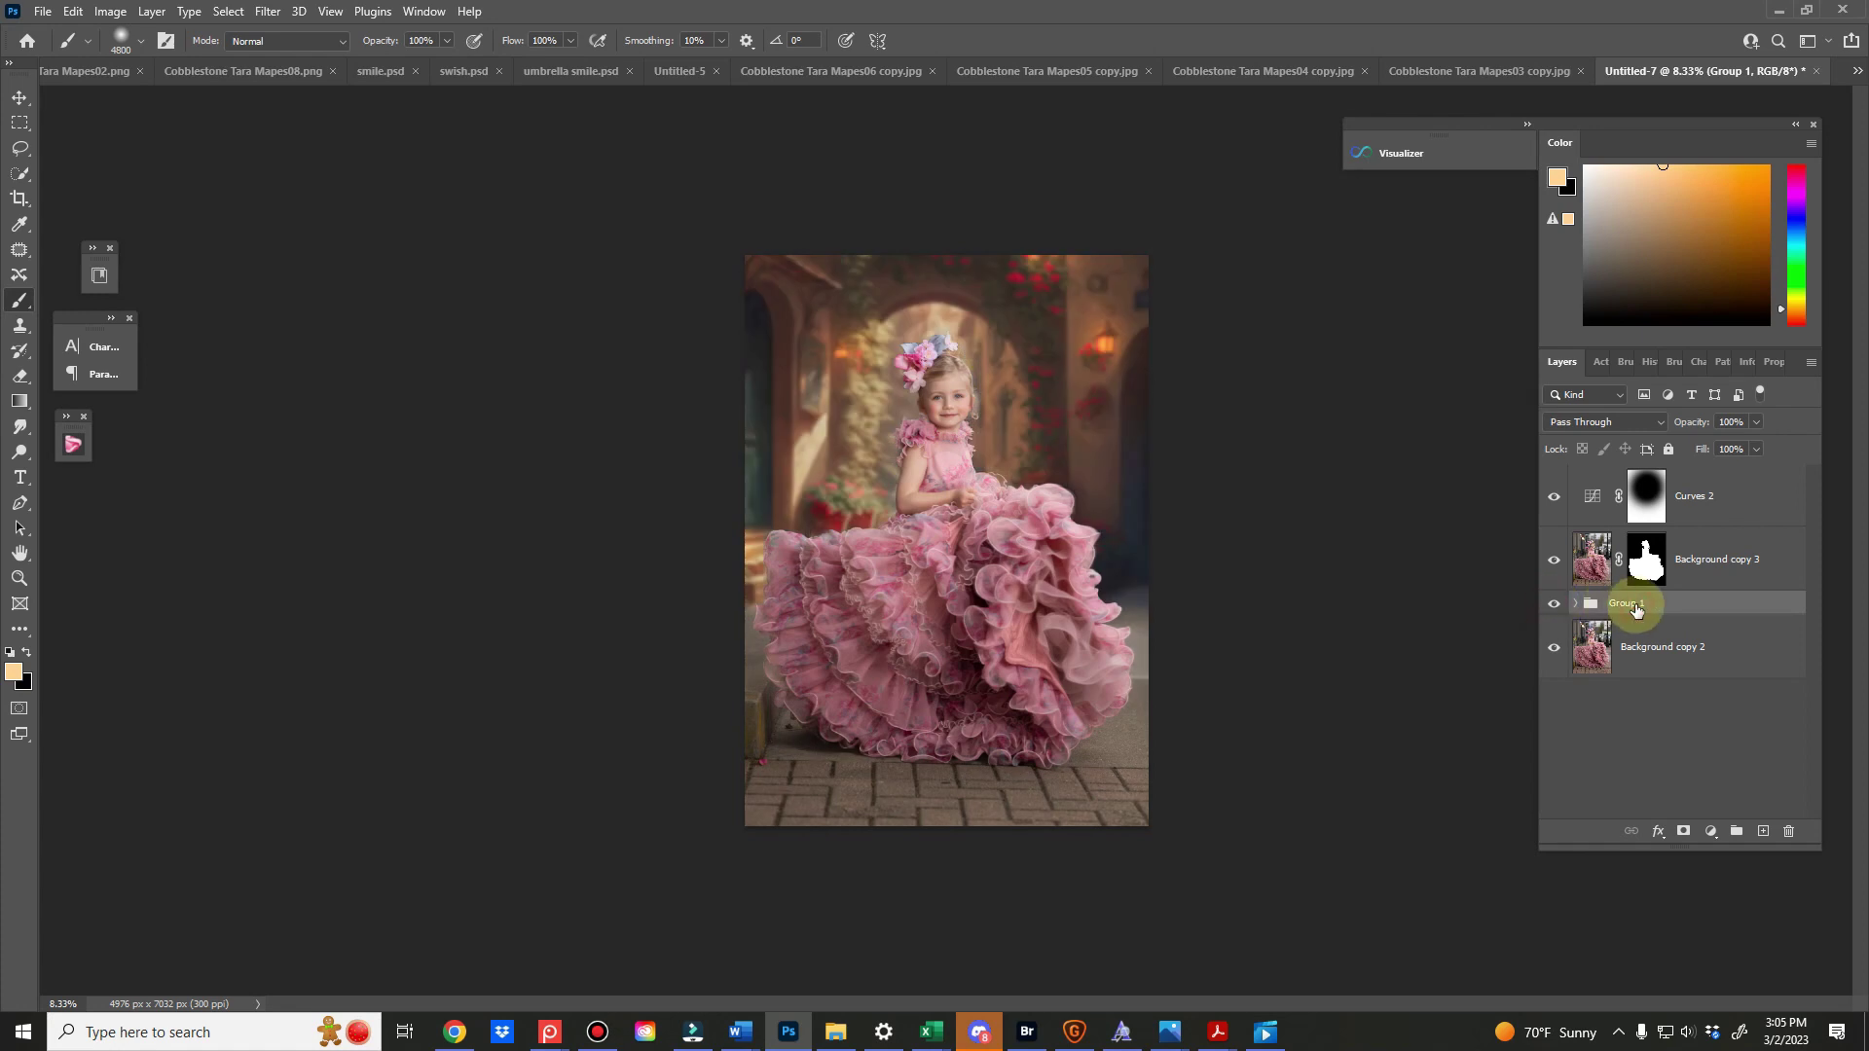